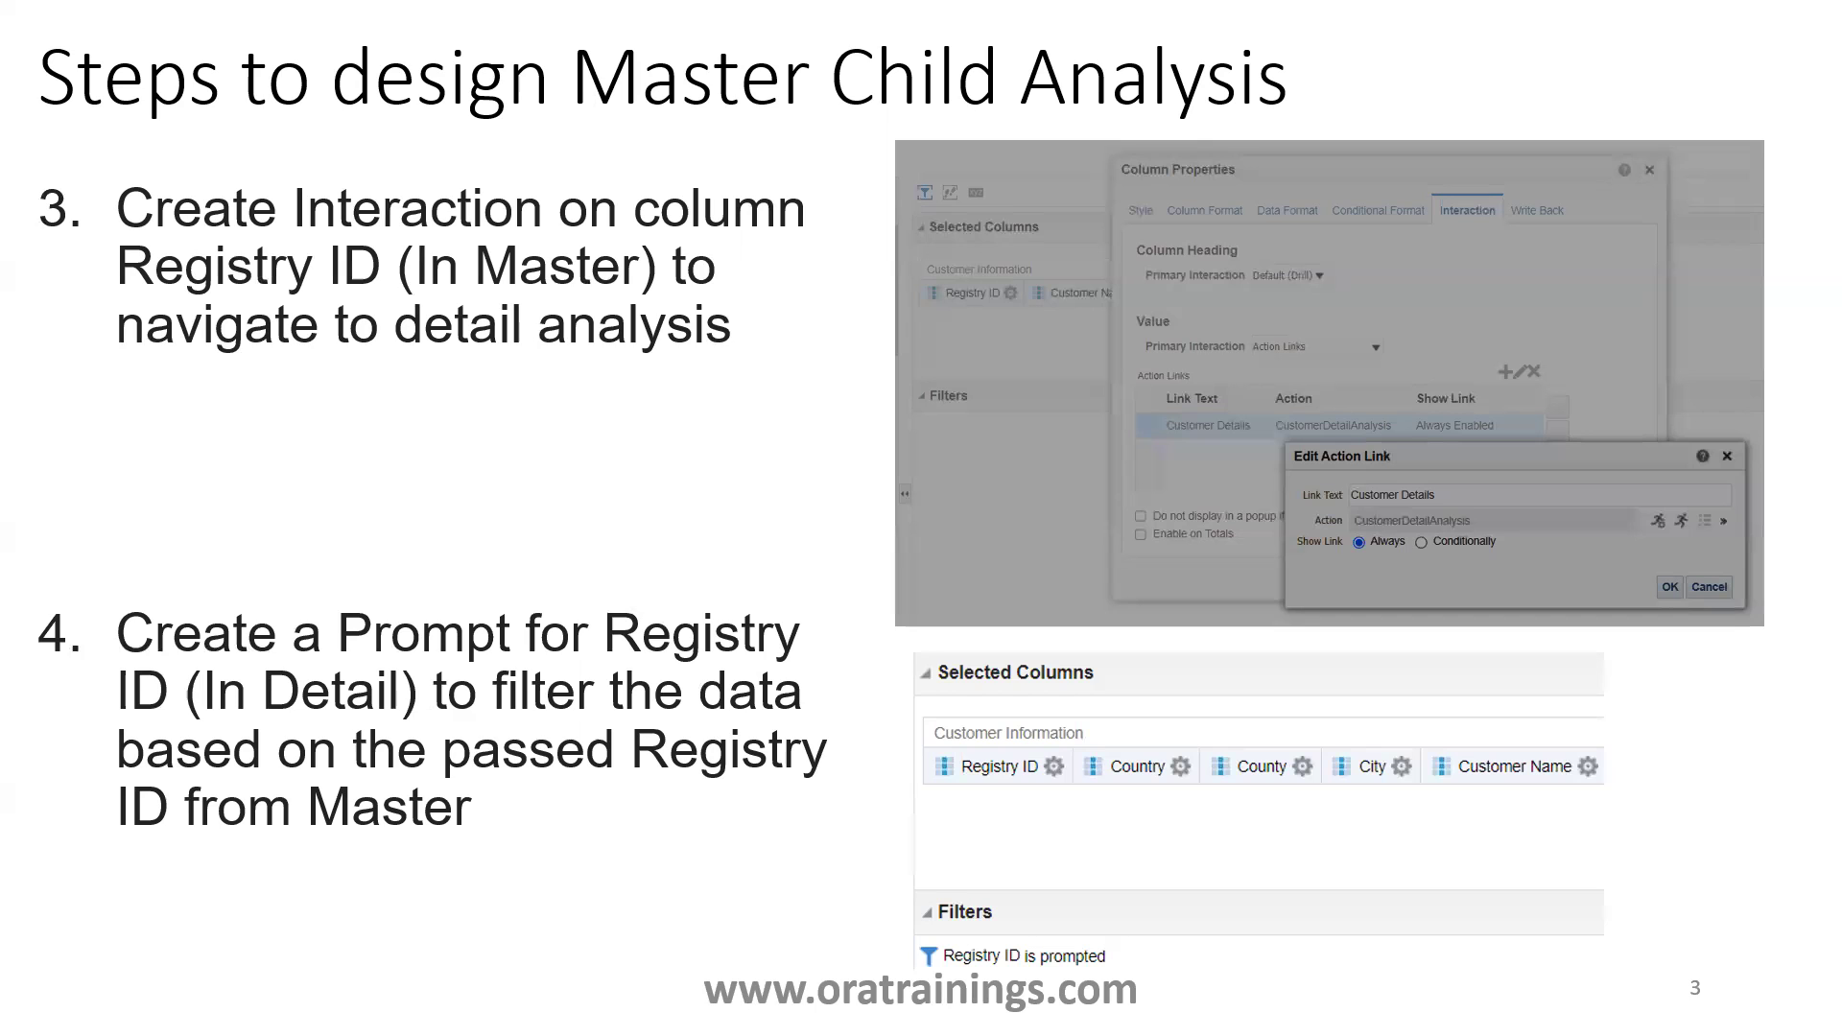
Advance the slide show to the Final Output slide
{"action": "left_click", "coordinate": [650, 970]}
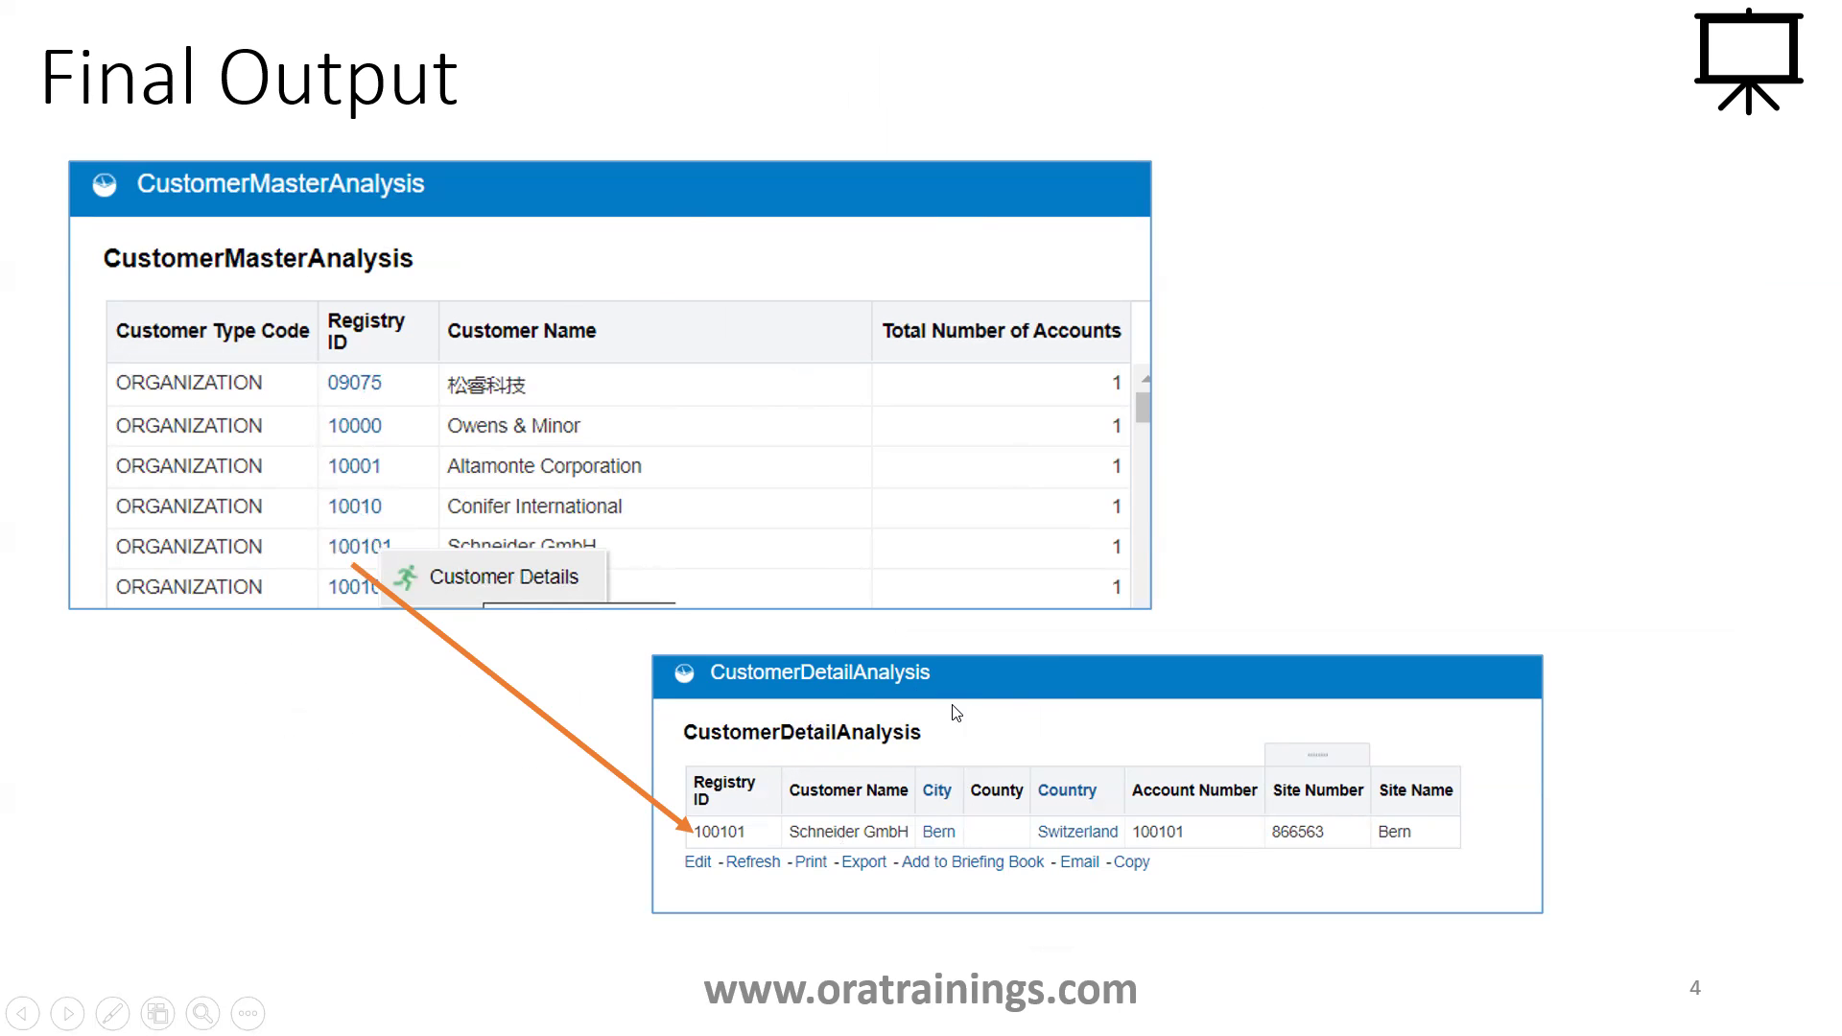
Switch to the Chrome window with CustomerMasterAnalysis and close its Edit Action Link and Column Properties dialogs
{"action": "key", "text": "alt+Tab"}
{"action": "key", "text": "alt+Tab"}
{"action": "key", "text": "alt+Tab"}
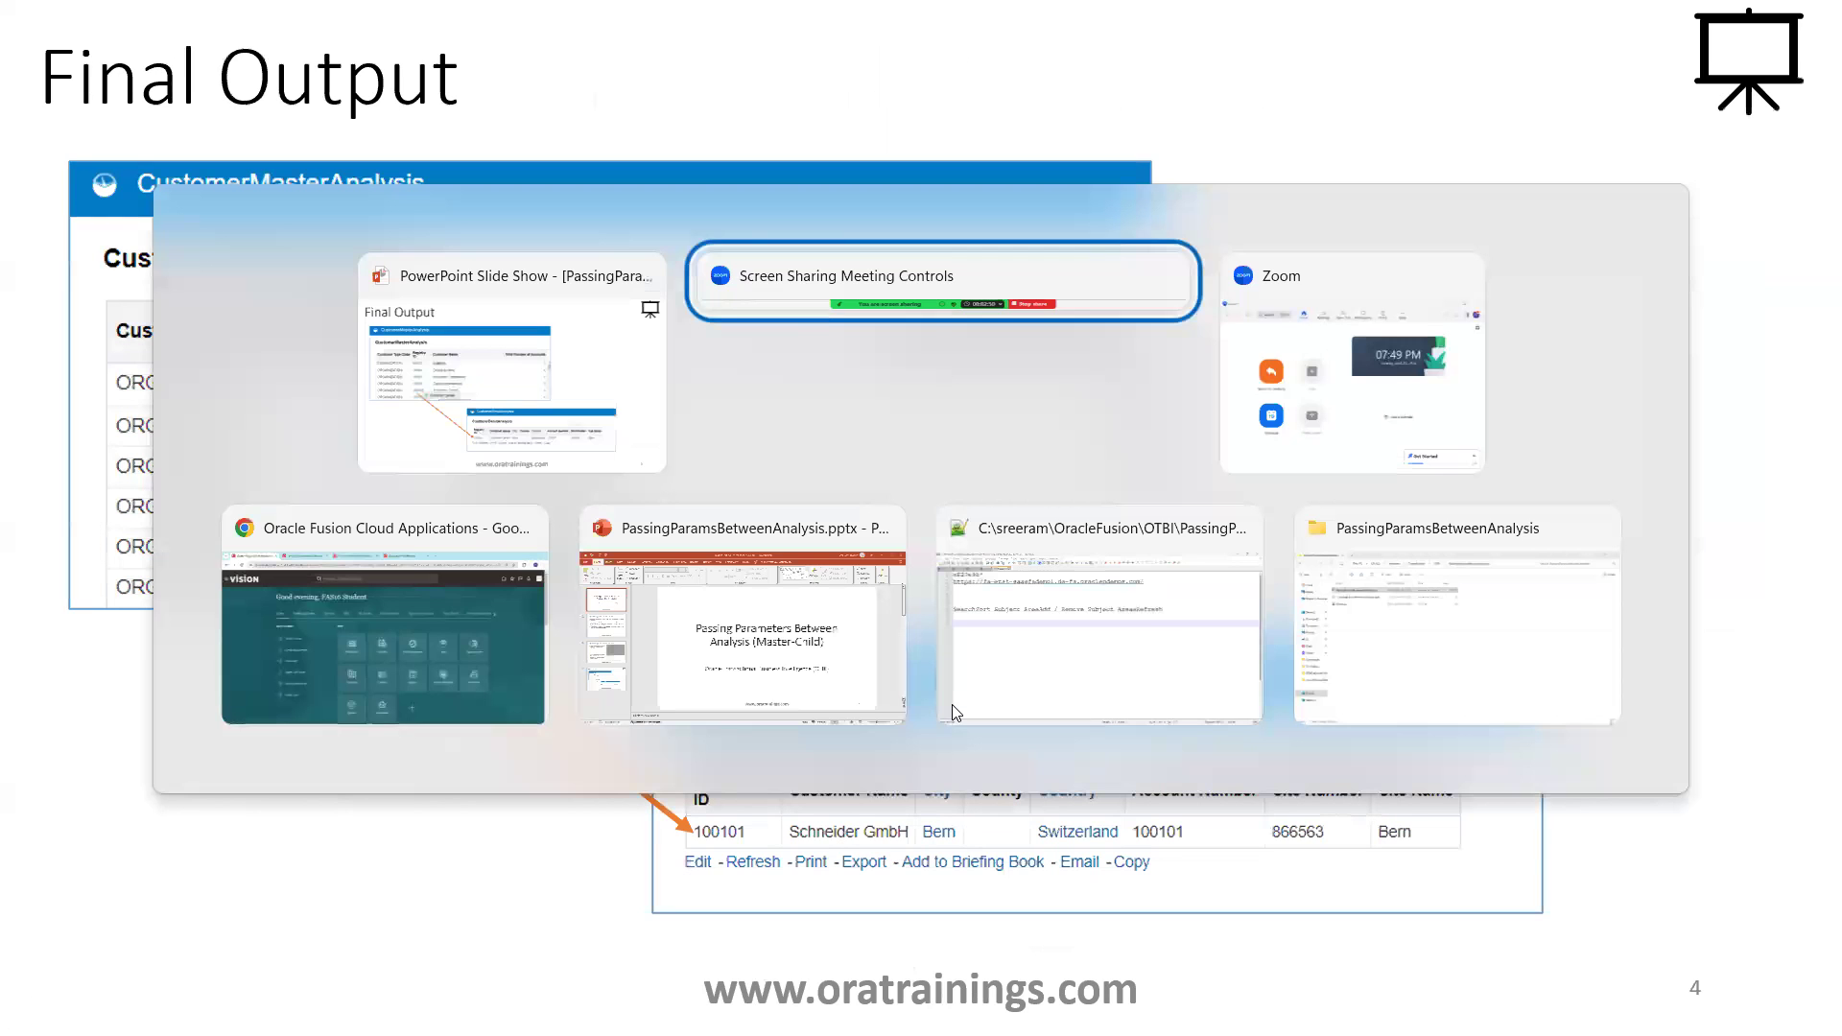
{"action": "key", "text": "ctrl+Tab"}
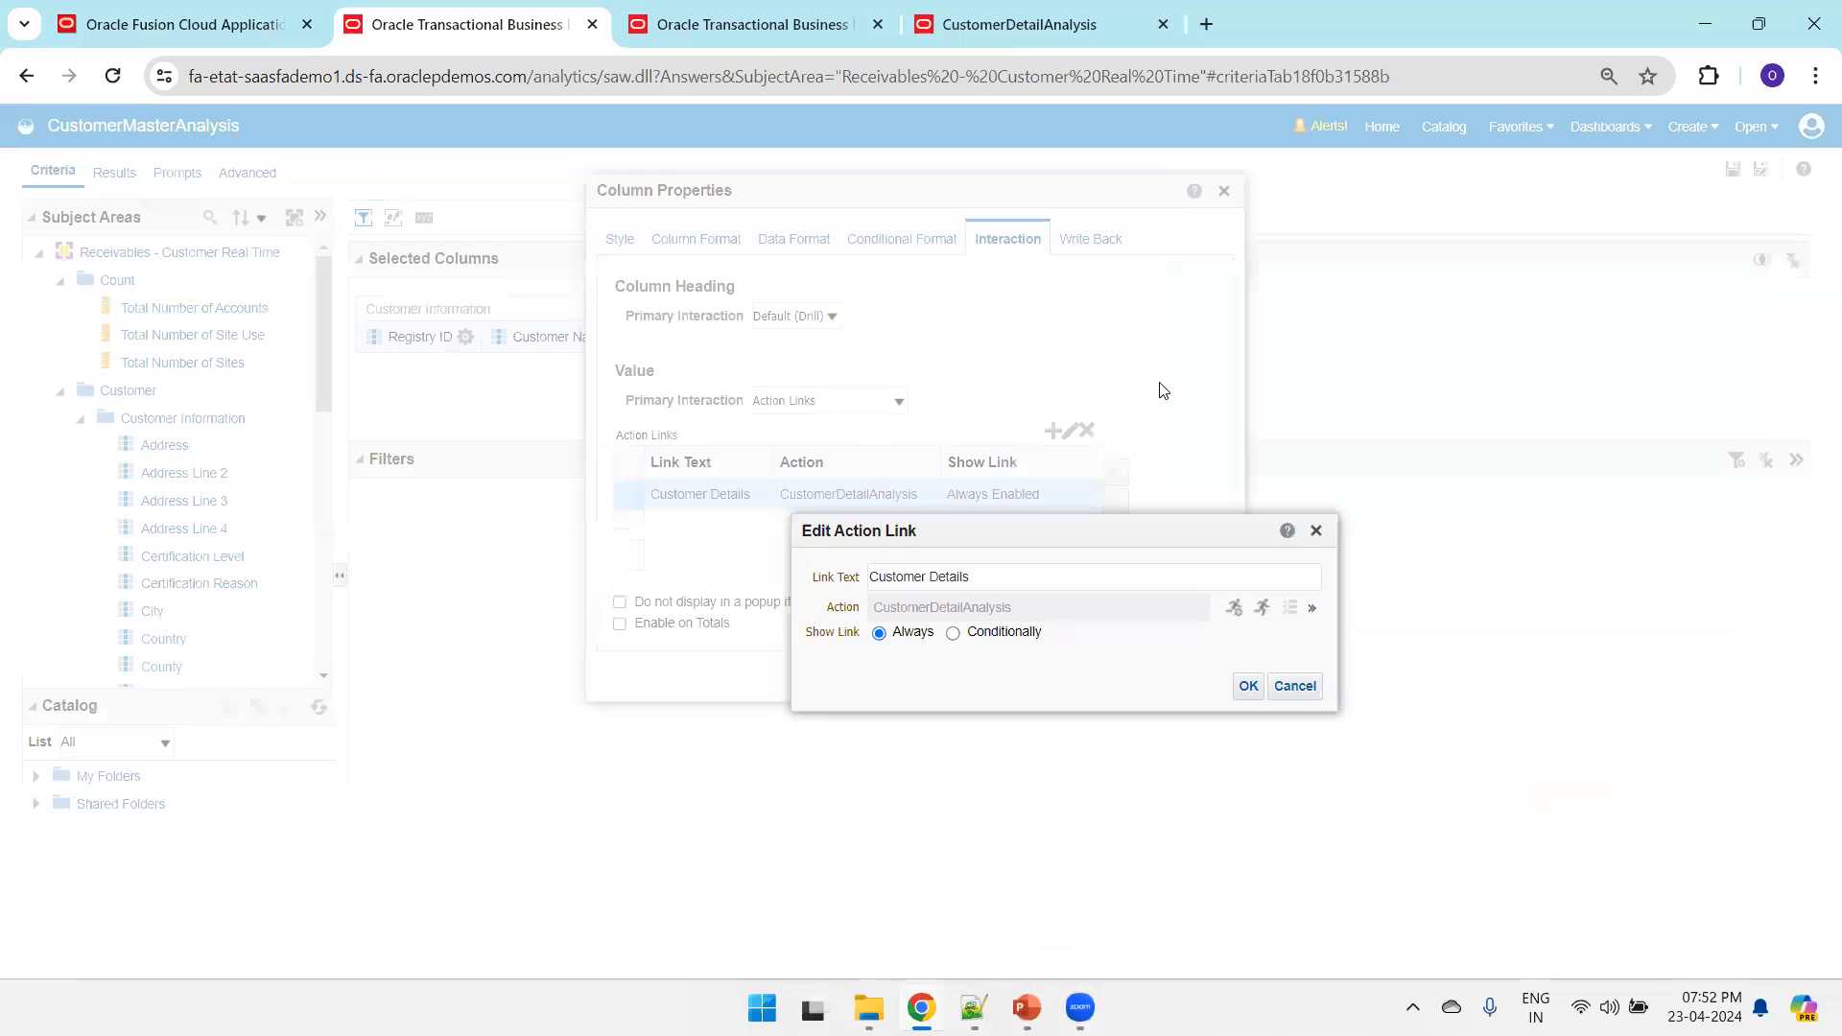
{"action": "left_click", "coordinate": [1315, 531]}
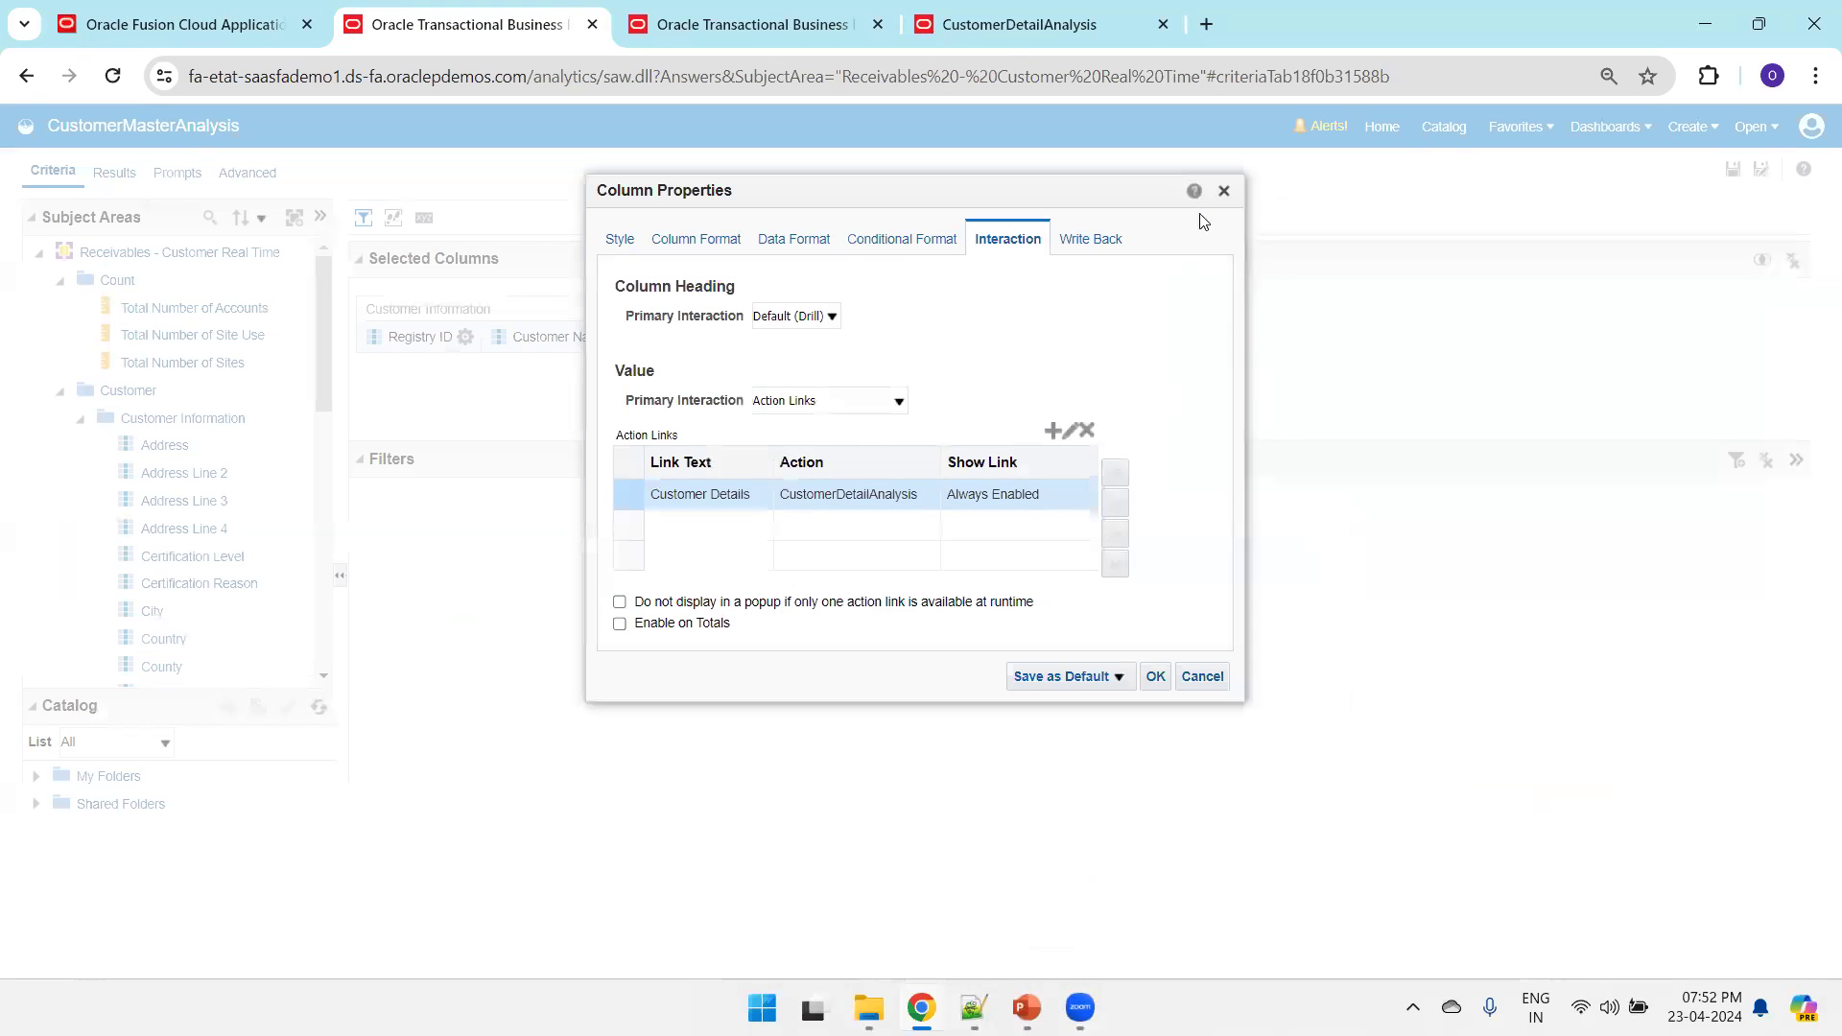
{"action": "left_click", "coordinate": [1224, 192]}
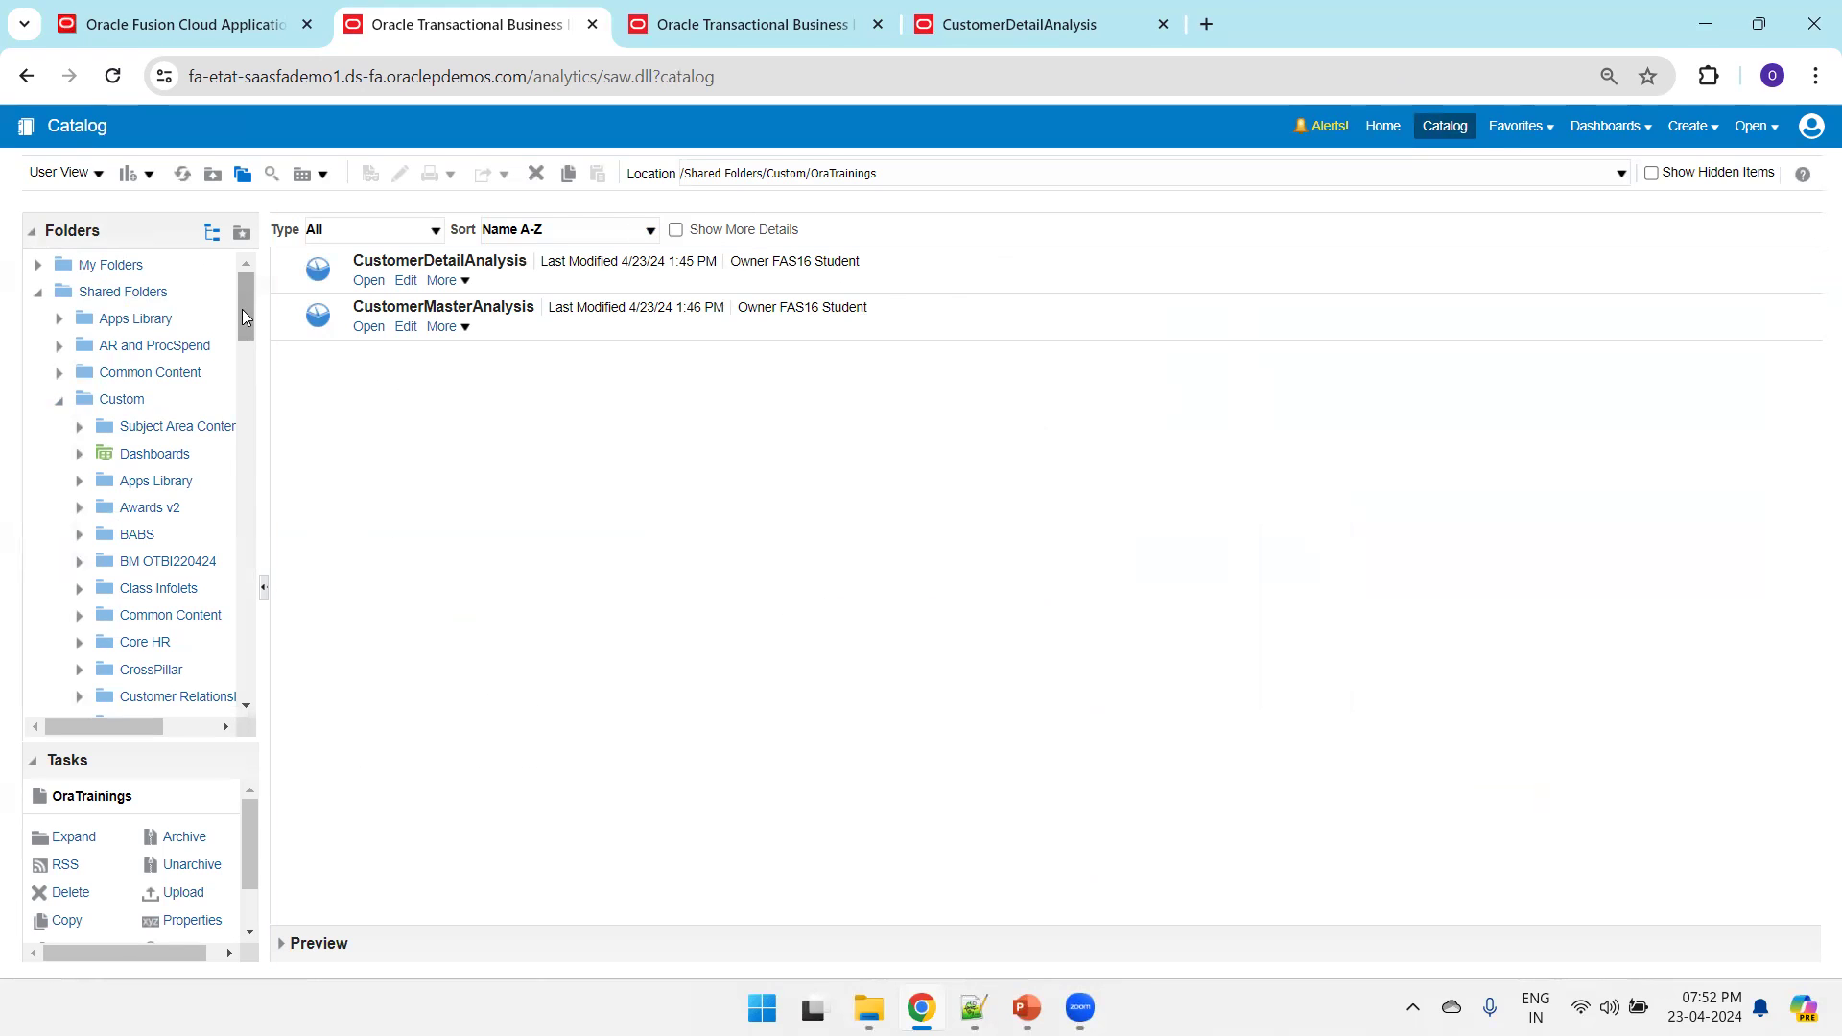
From the OraTrainings catalog folder, create a new analysis on the Receivables - Customer Real Time subject area
{"action": "left_click_drag", "start_coordinate": [241, 309], "coordinate": [281, 419]}
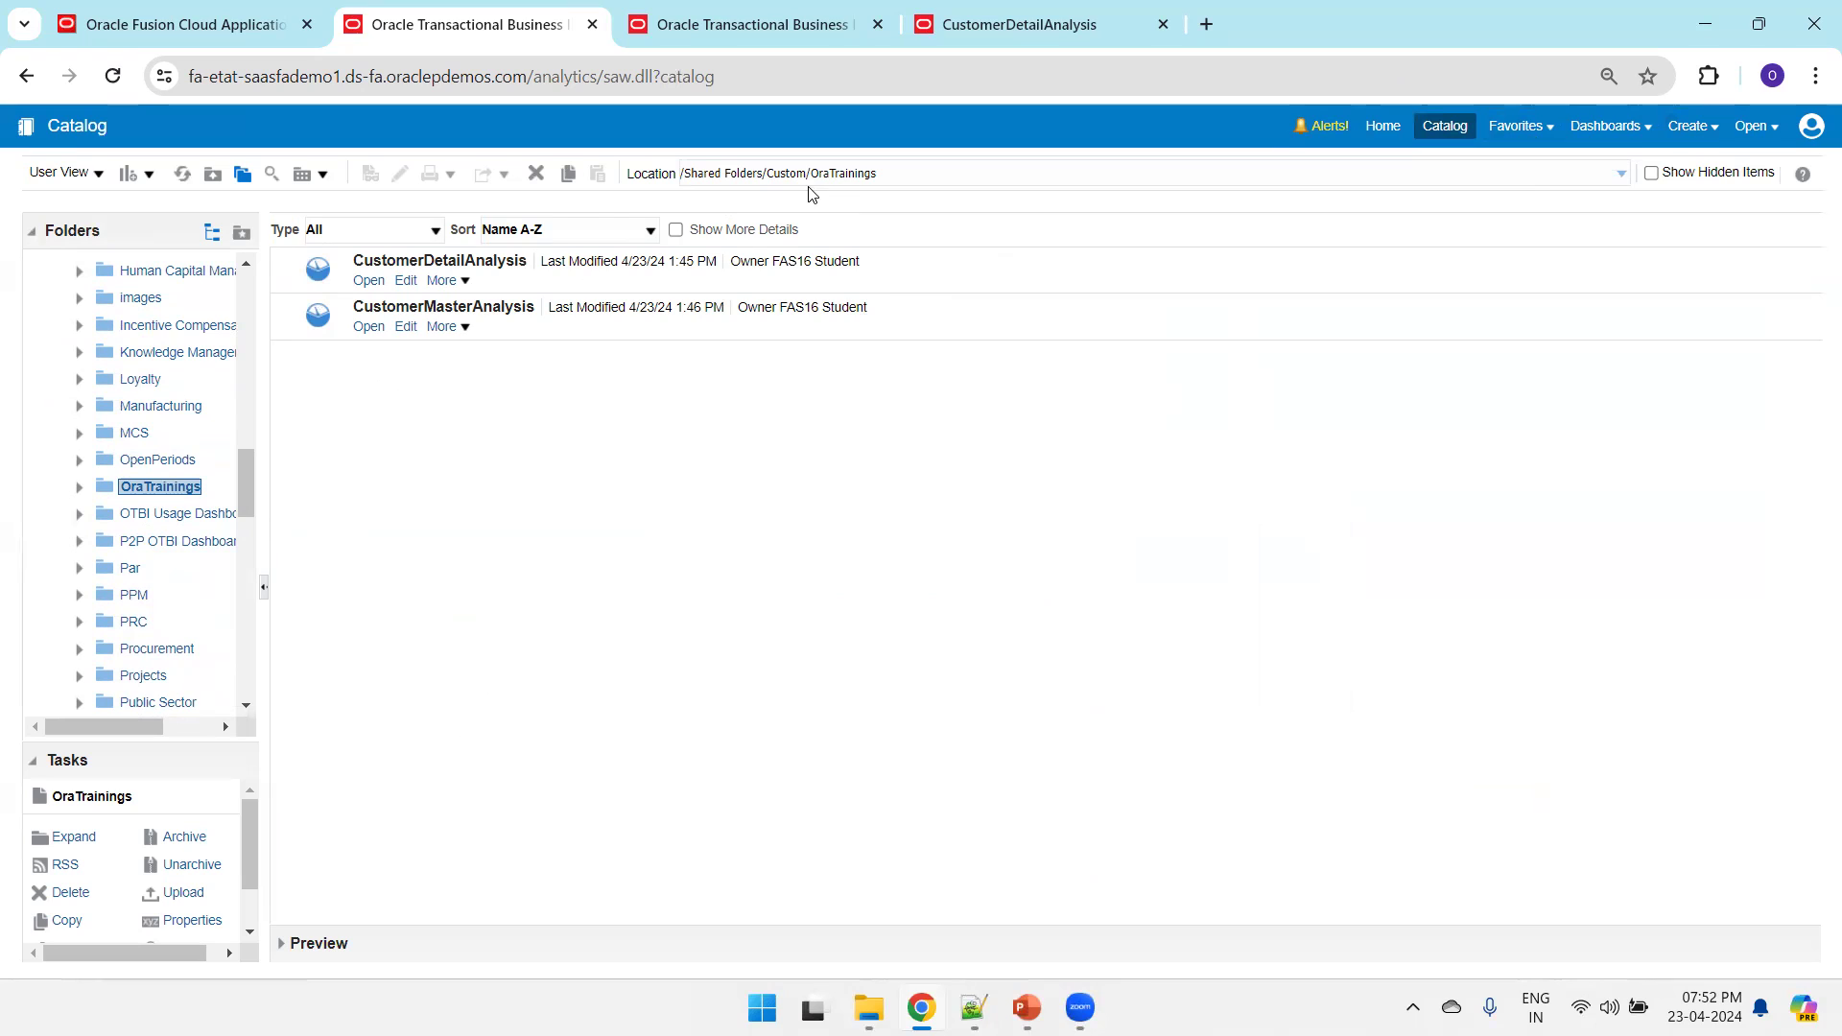
{"action": "left_click", "coordinate": [1681, 129]}
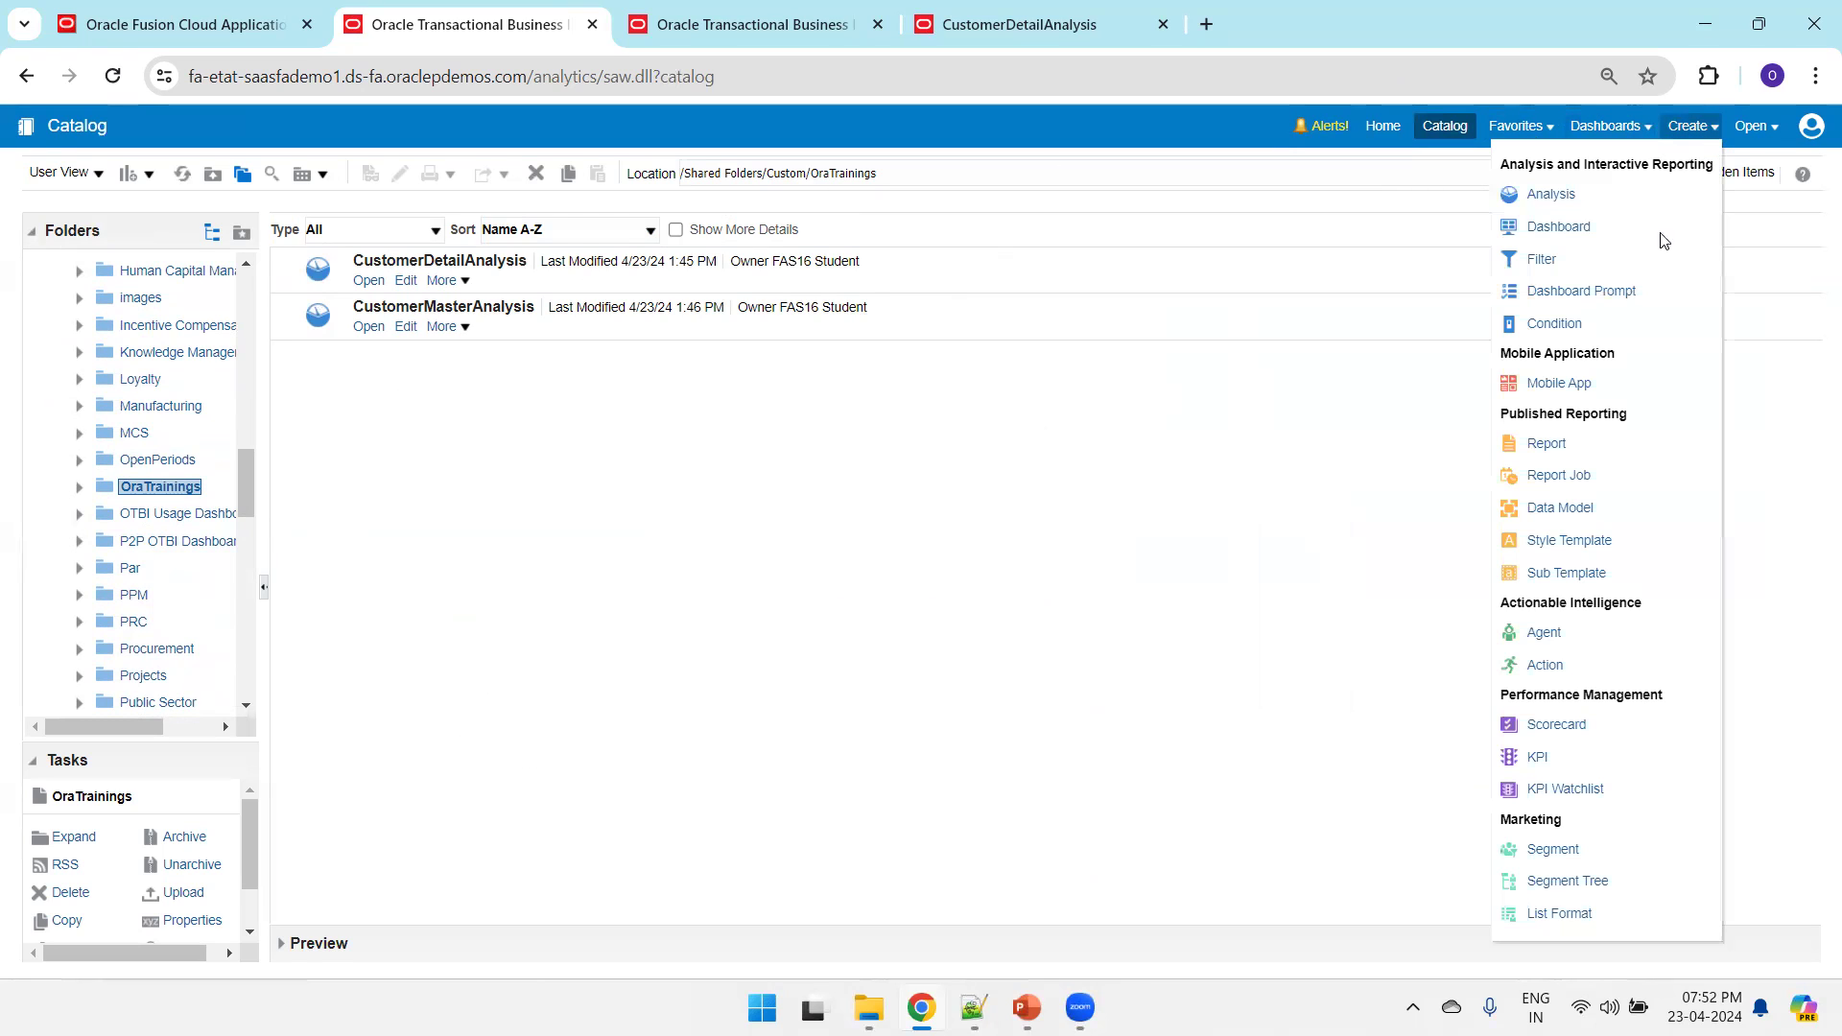
{"action": "left_click", "coordinate": [1548, 195]}
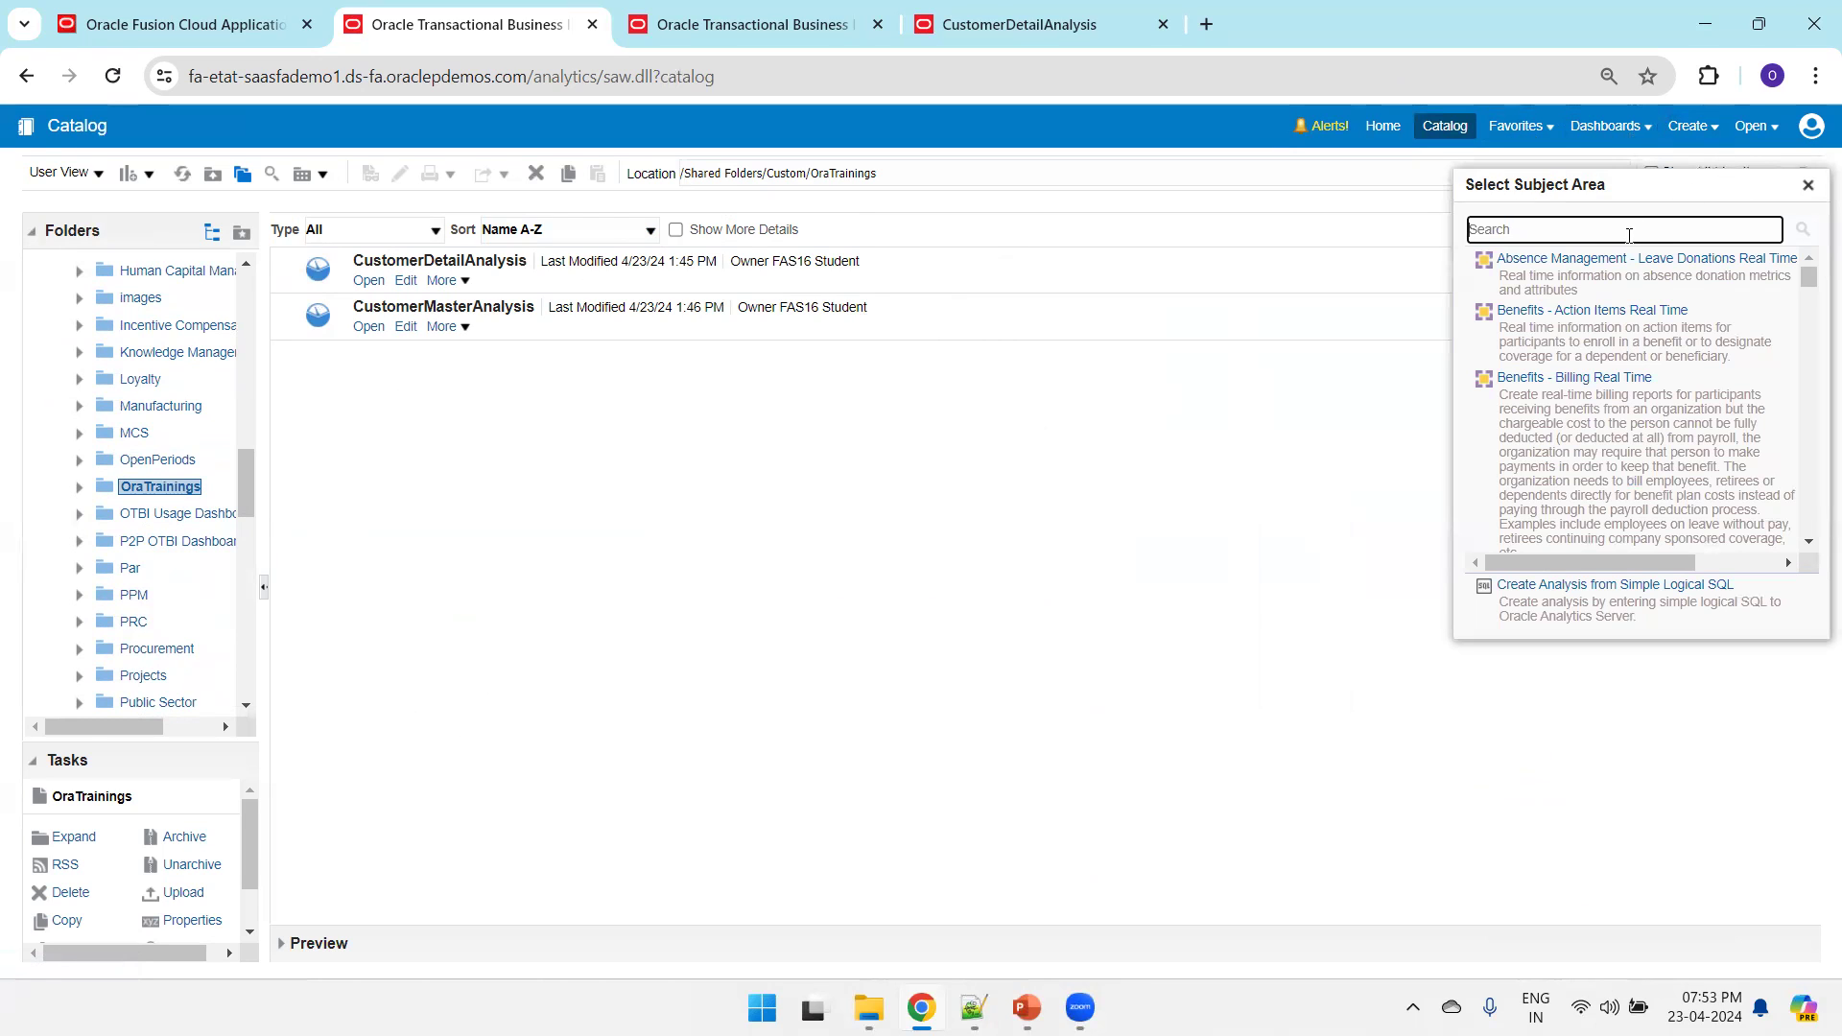
{"action": "type", "text": "Receivables"}
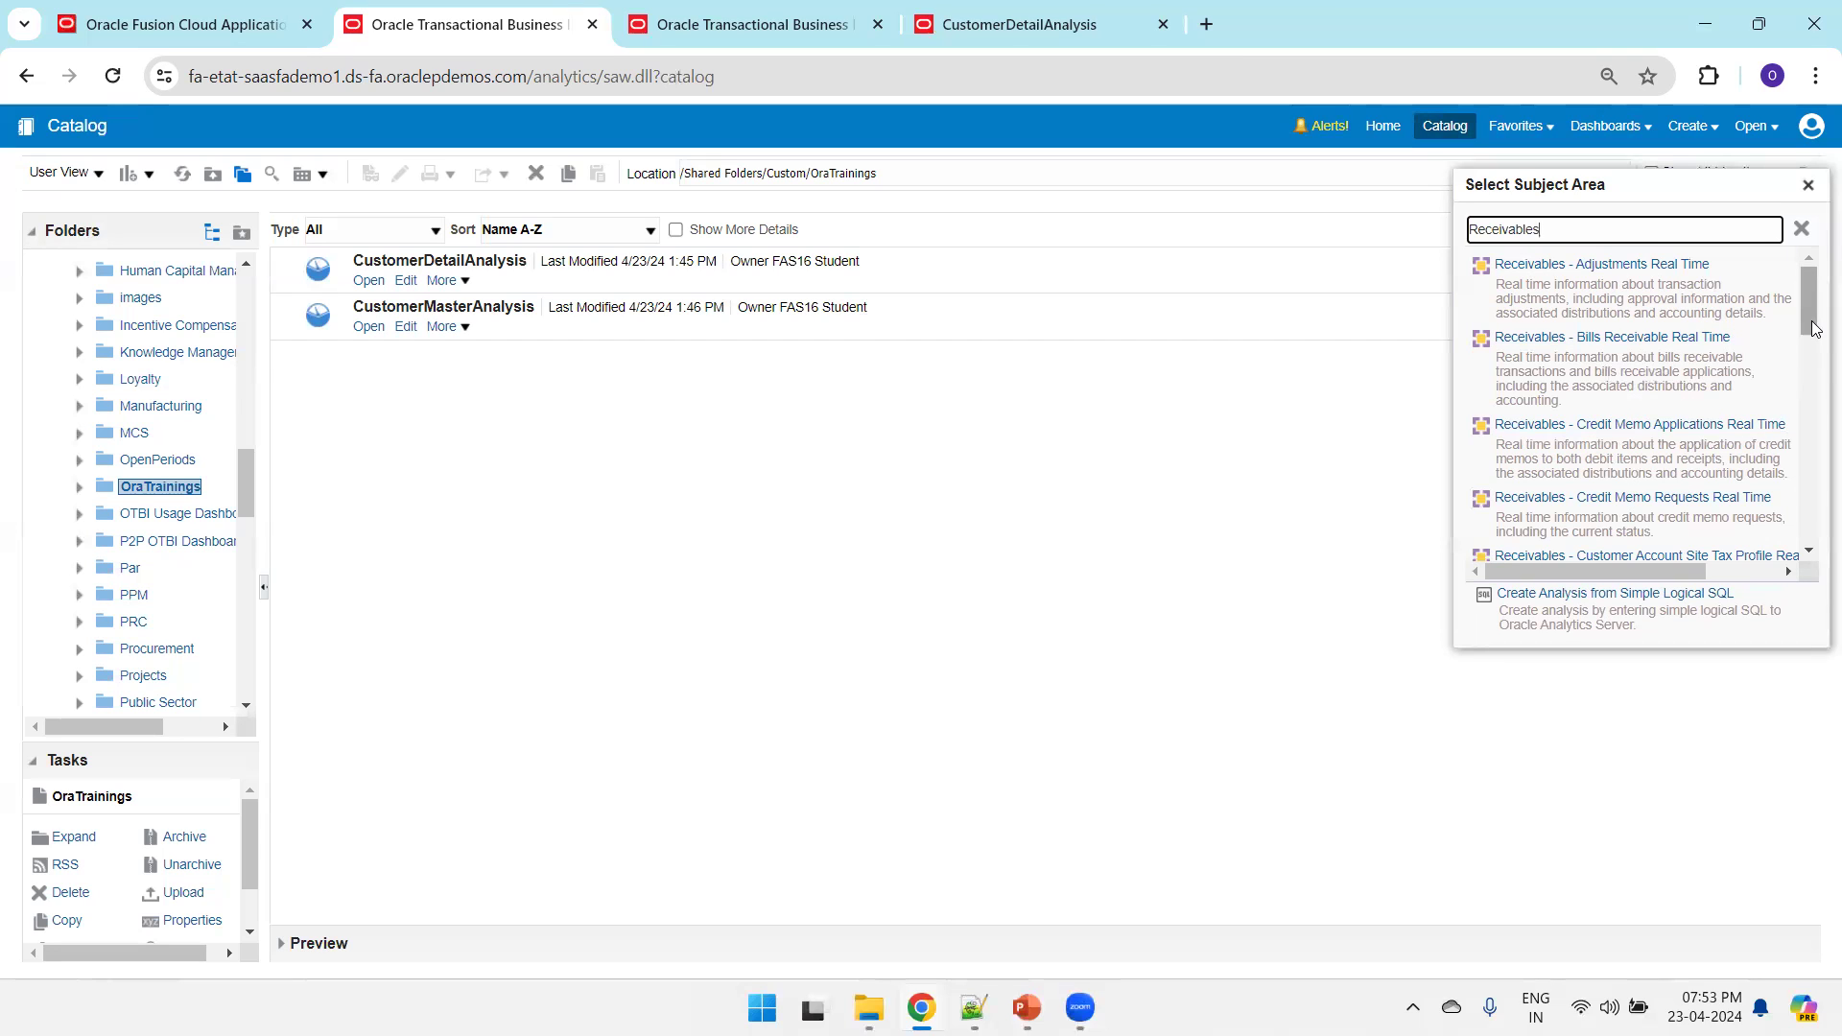
{"action": "left_click_drag", "start_coordinate": [1813, 328], "coordinate": [1814, 360]}
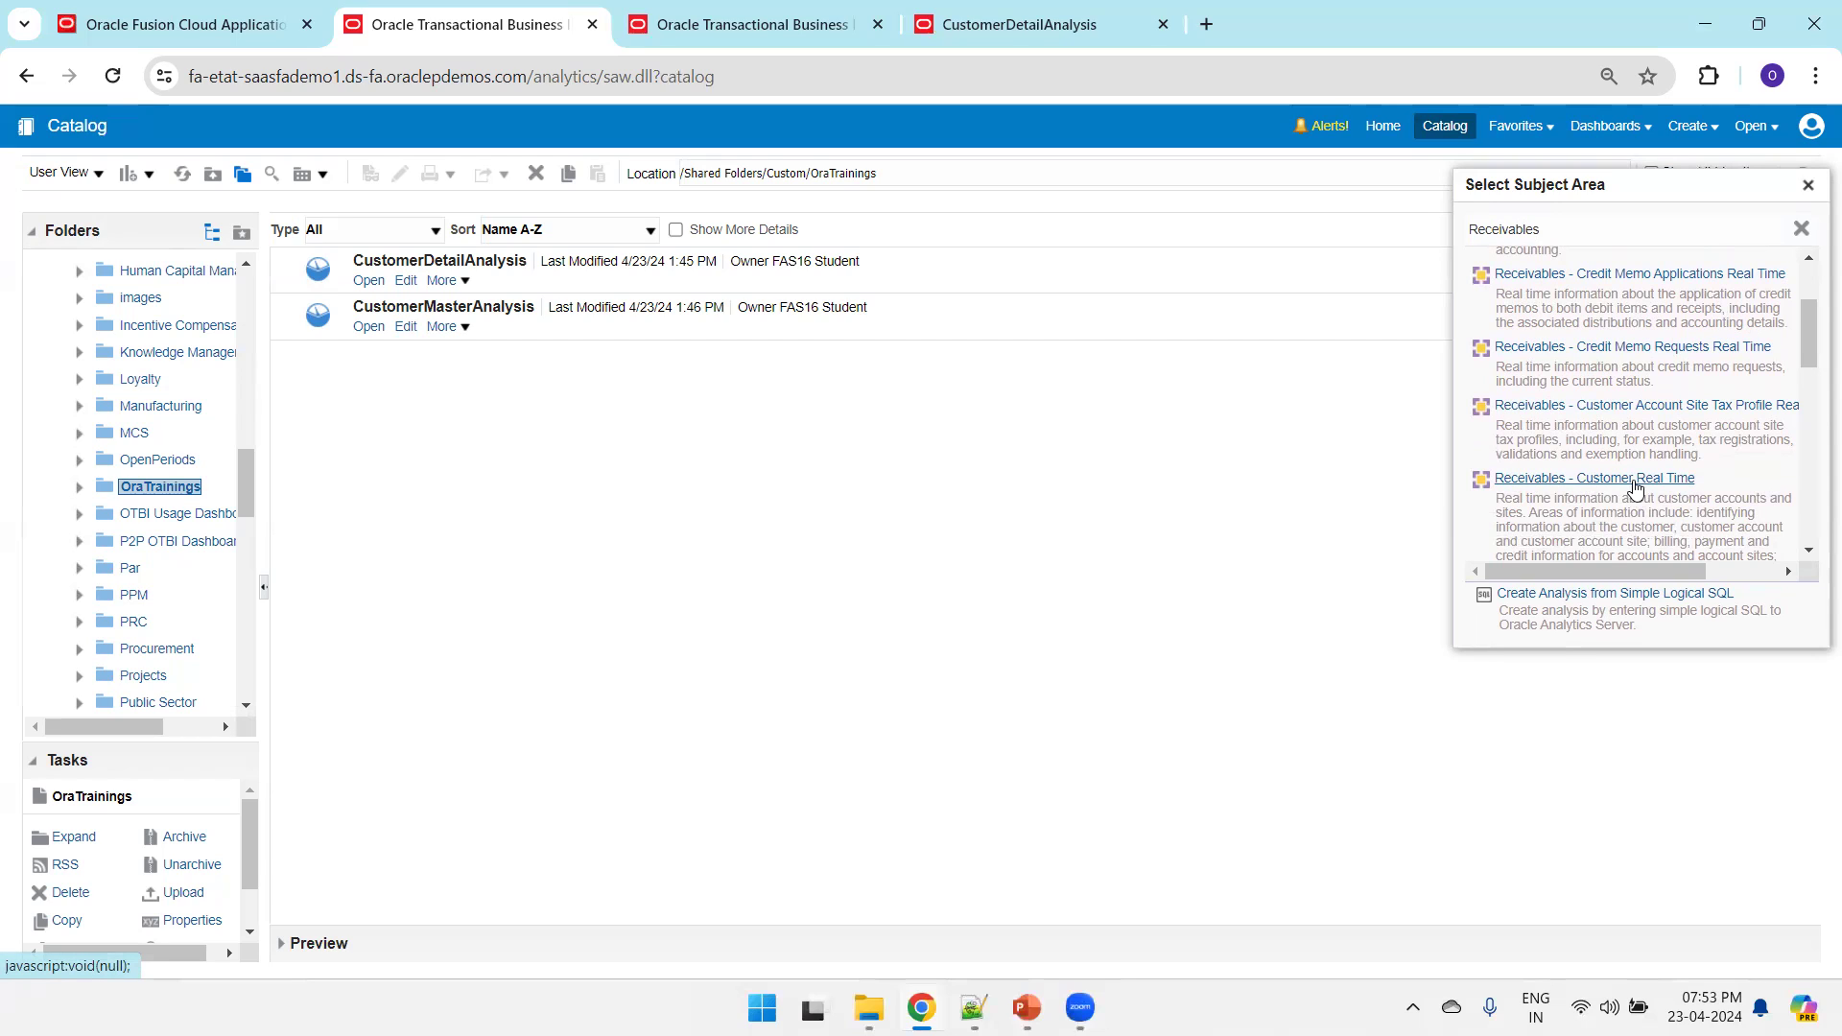
{"action": "left_click", "coordinate": [1597, 480]}
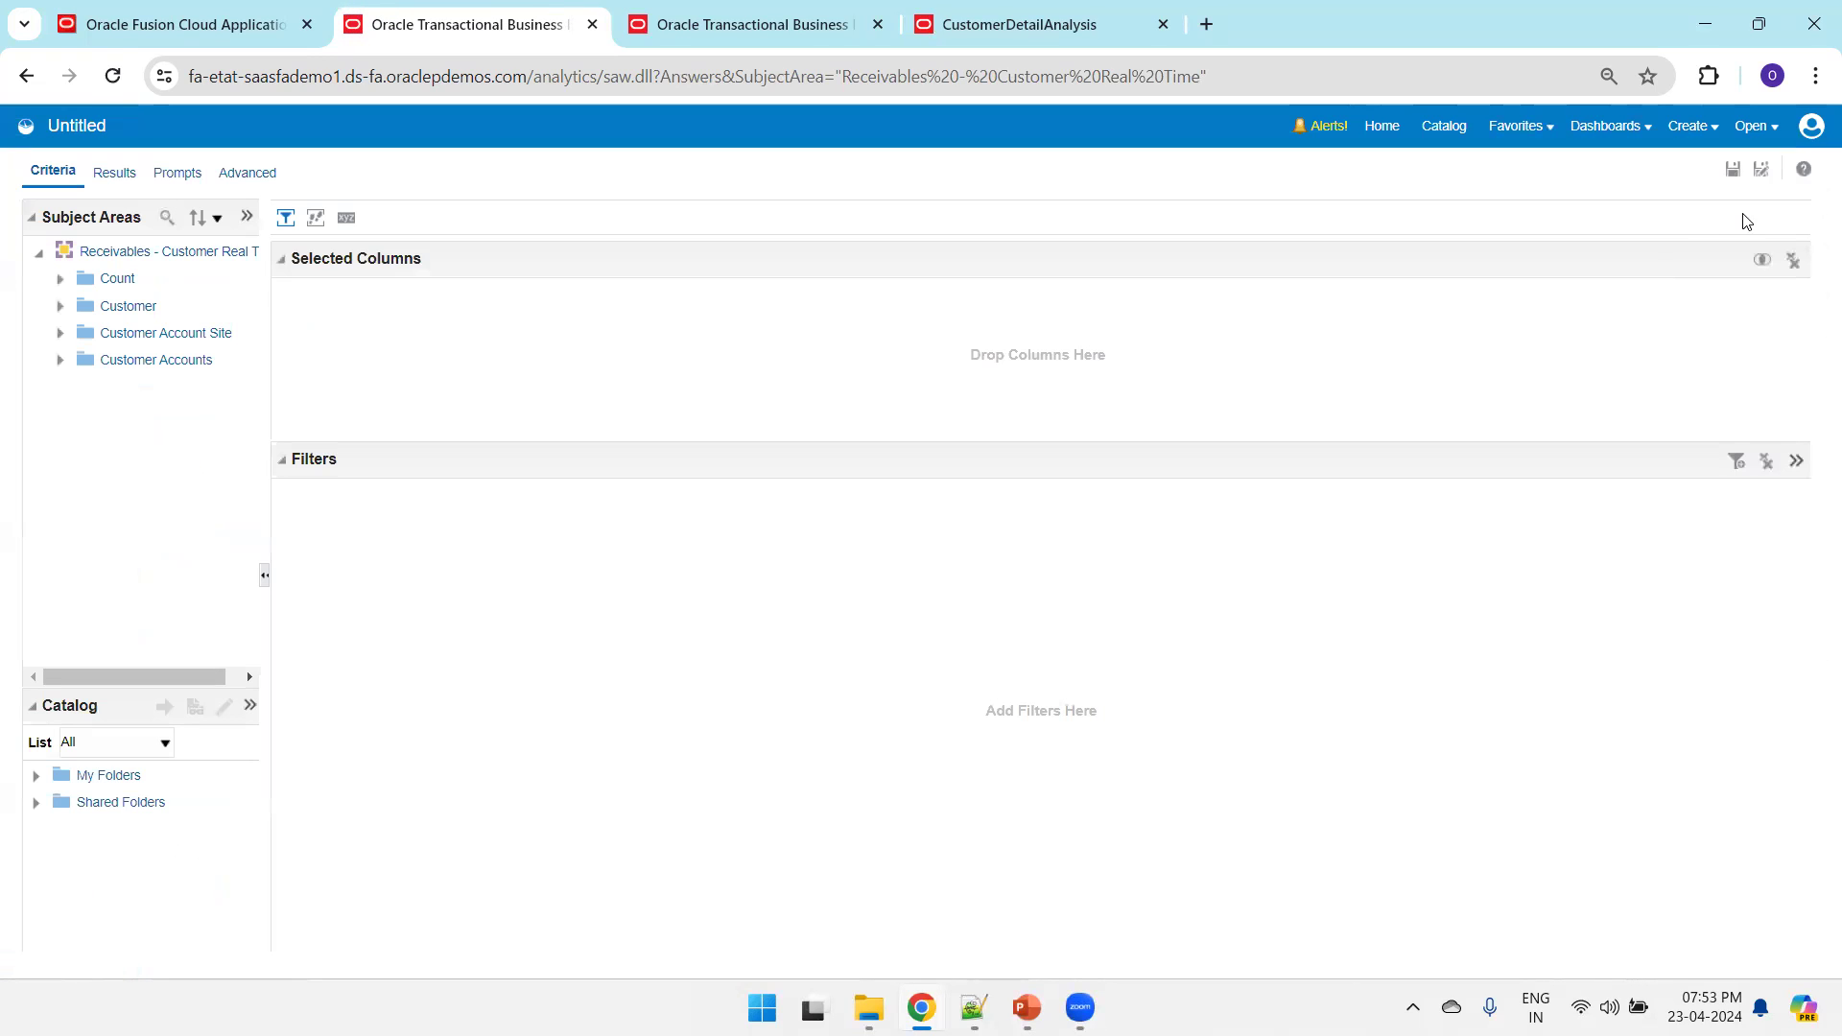
Start saving the analysis and create a new folder named MasterChildDemo under /Shared Folders/Custom/OraTrainings
{"action": "left_click", "coordinate": [1732, 183]}
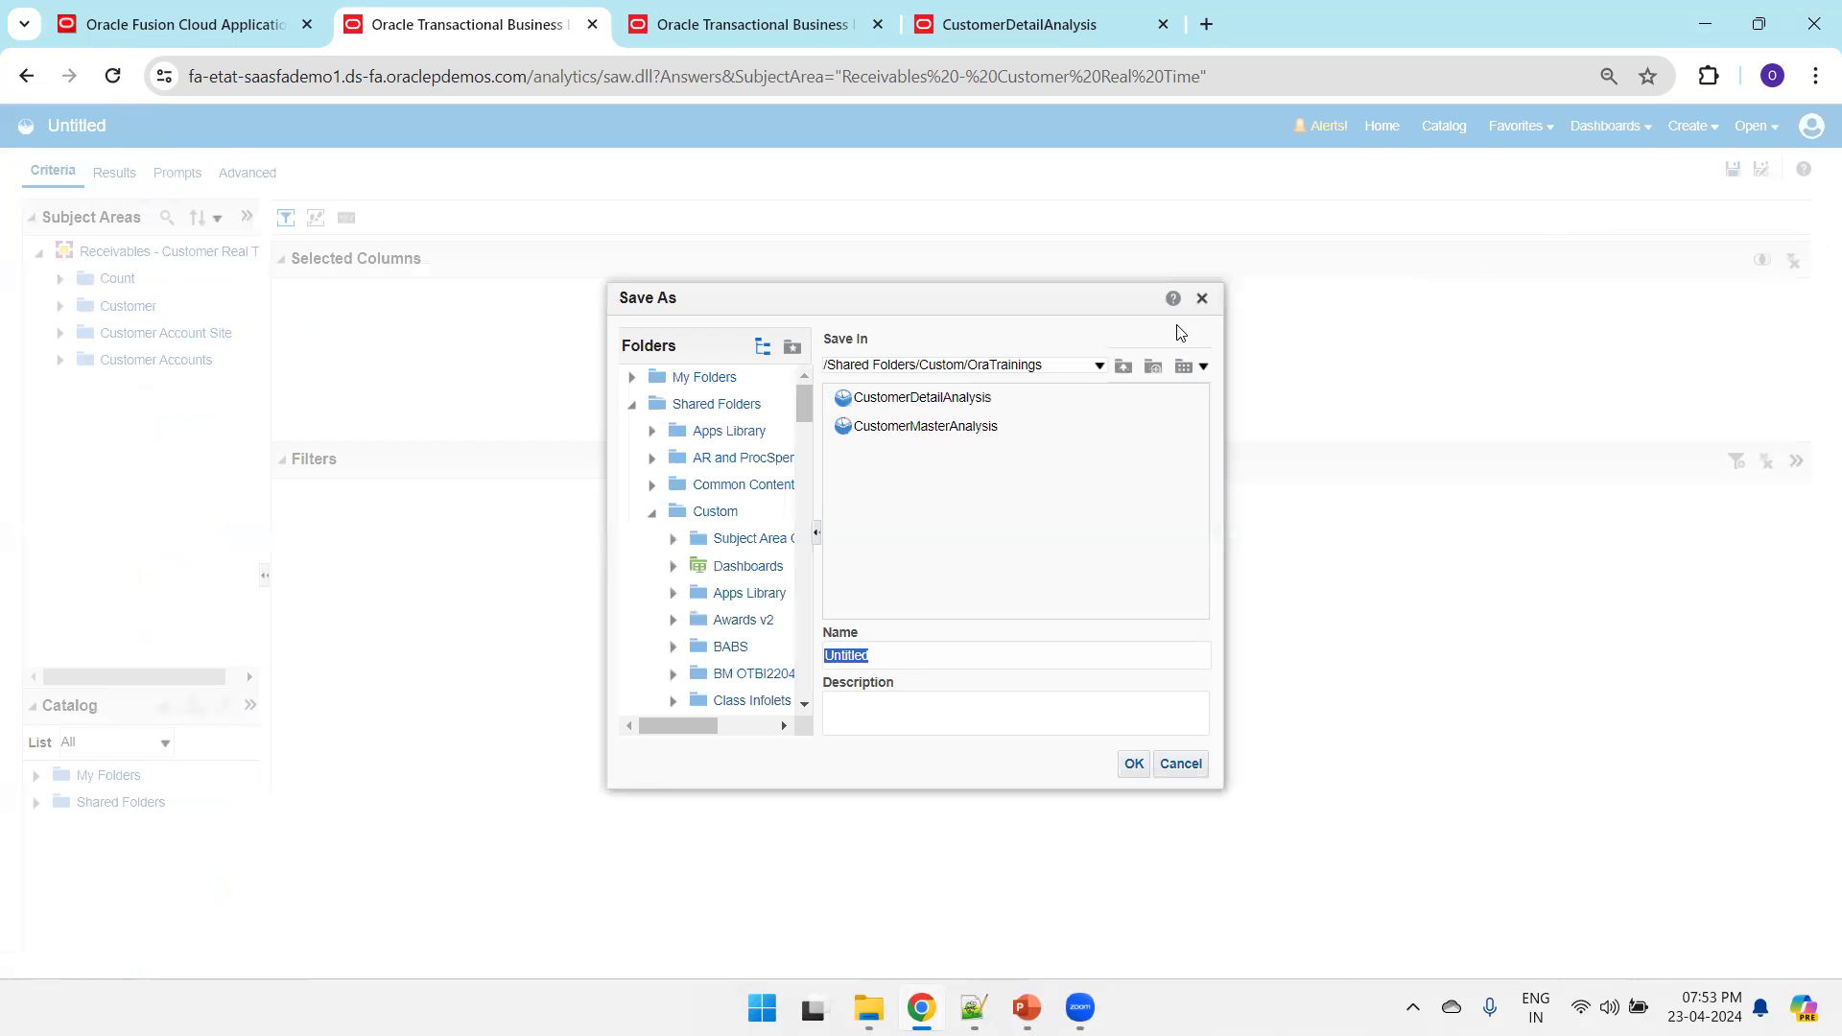
{"action": "left_click", "coordinate": [1156, 371]}
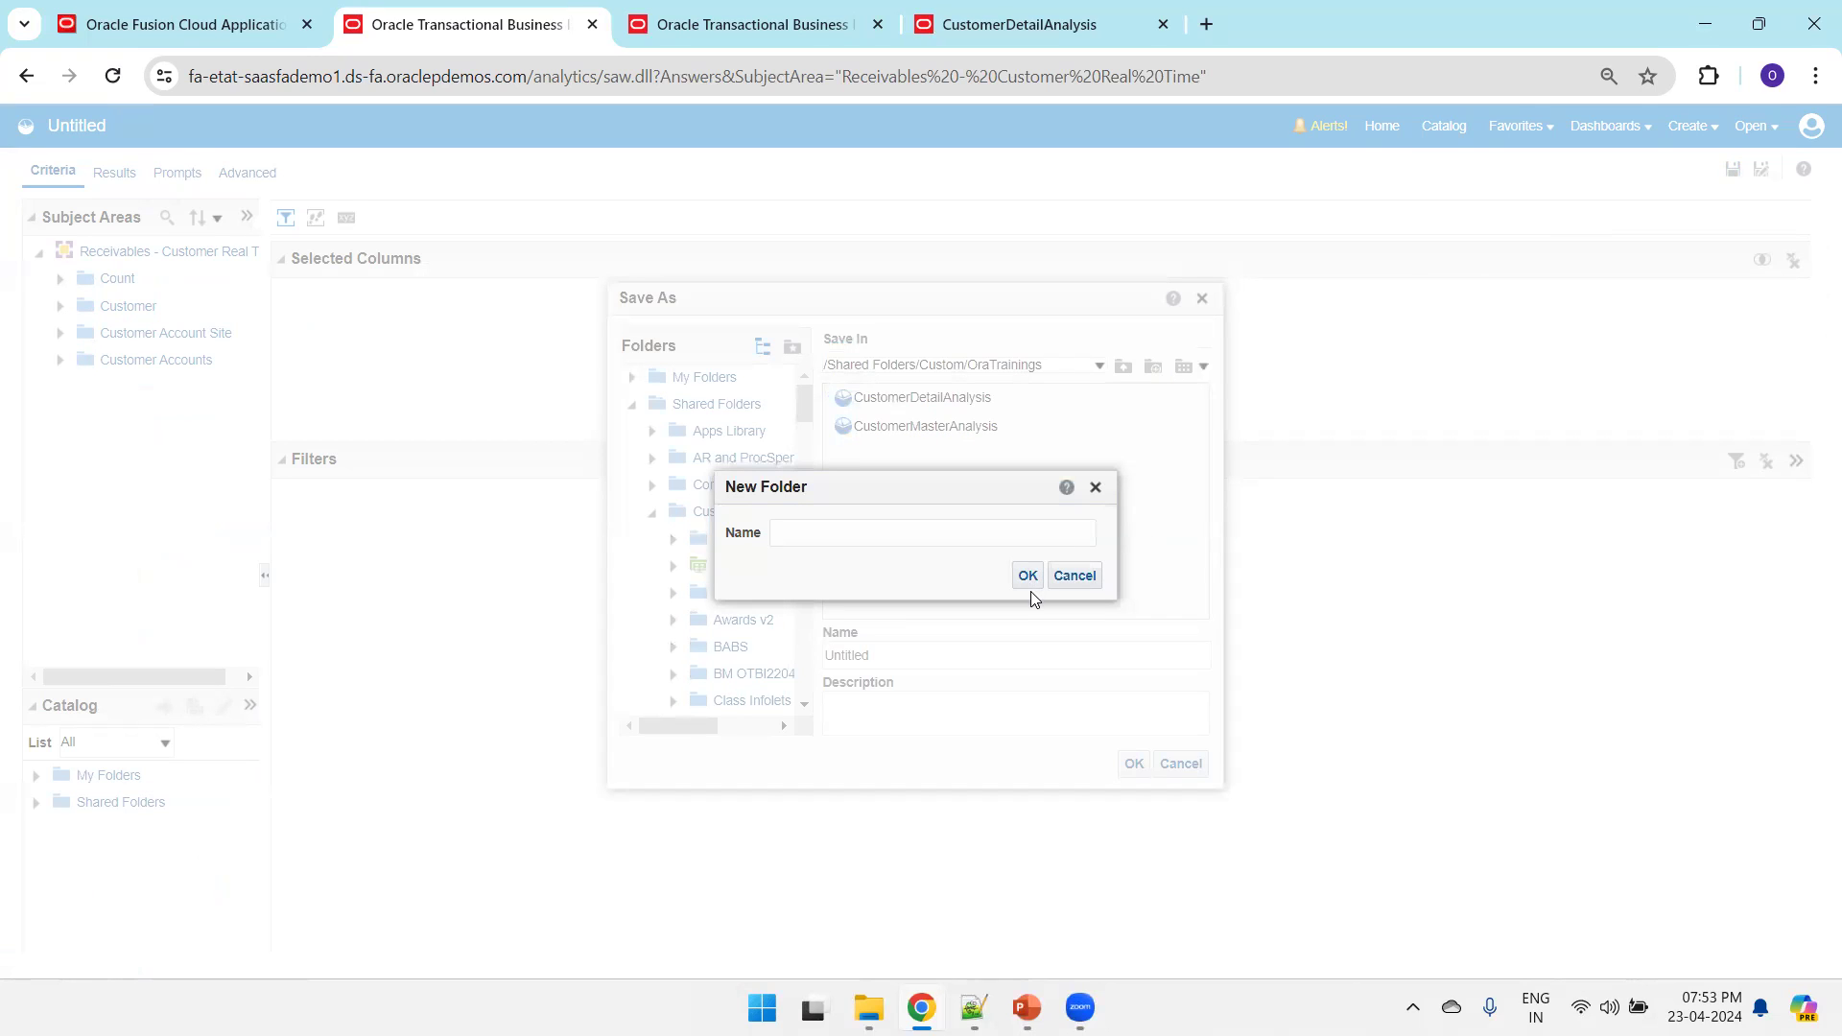
{"action": "type", "text": "MasterChildDemo"}
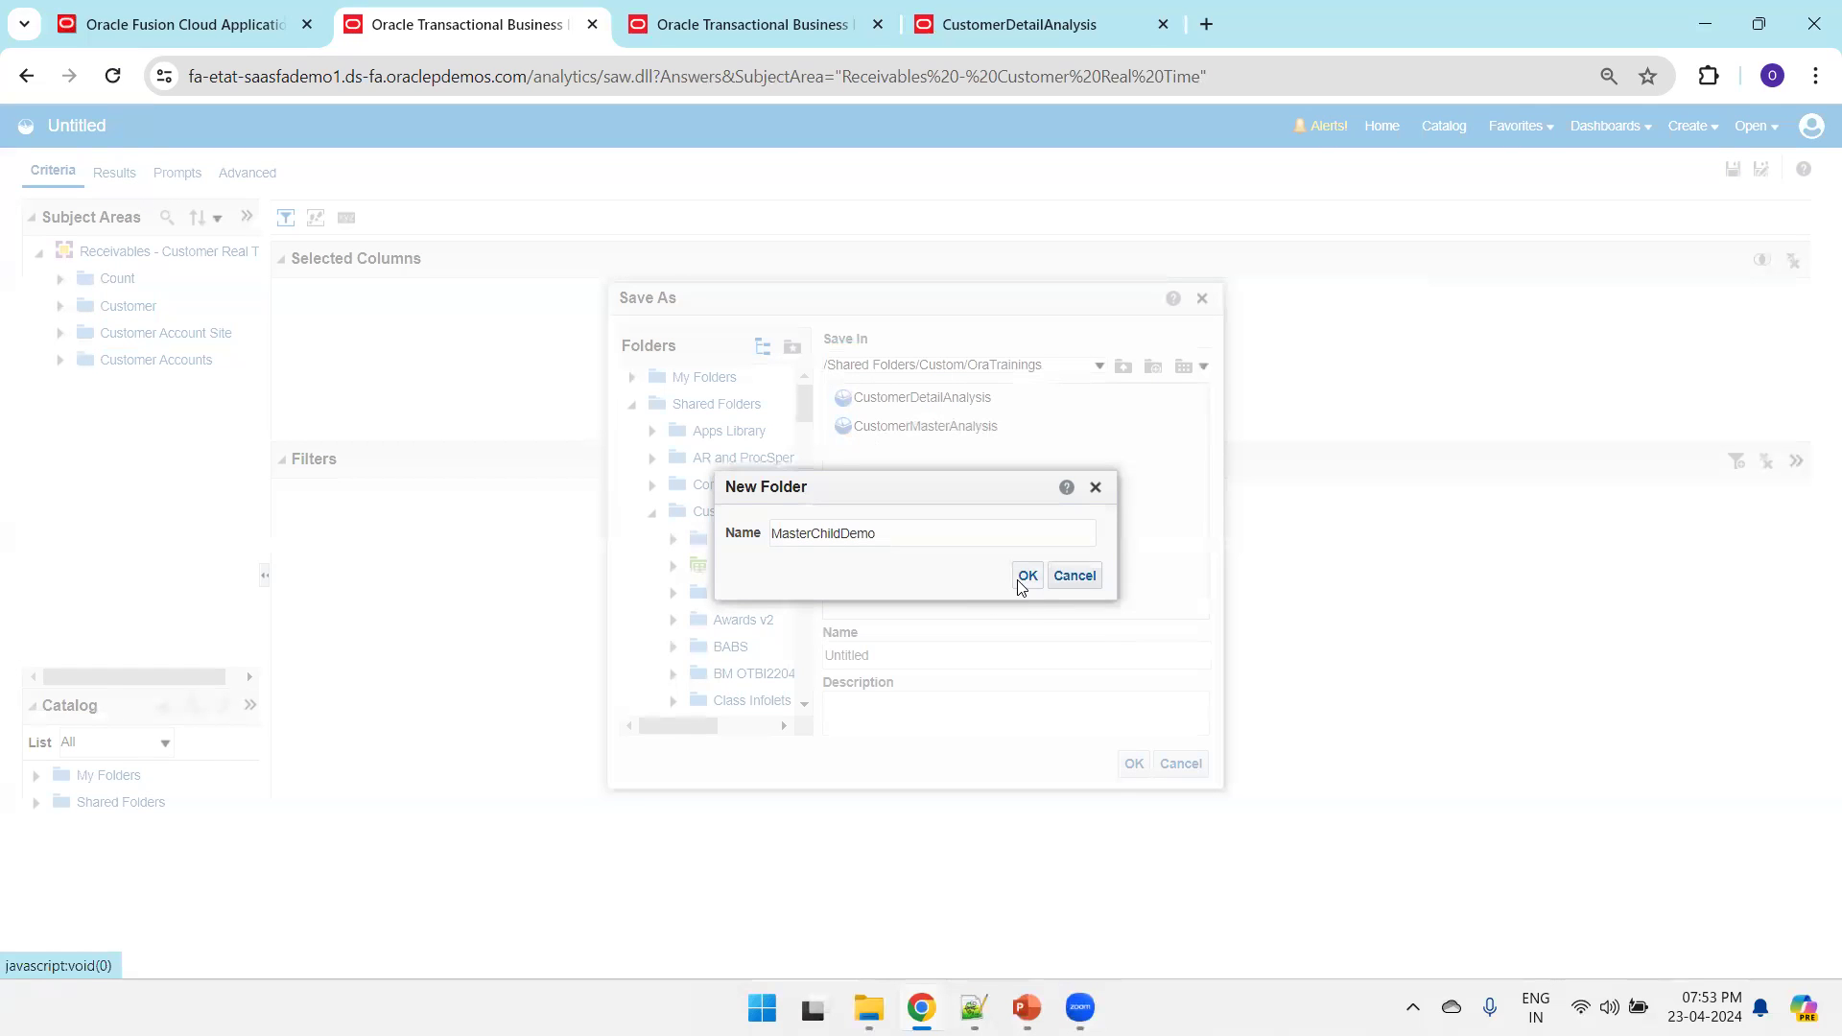
{"action": "left_click", "coordinate": [1027, 576]}
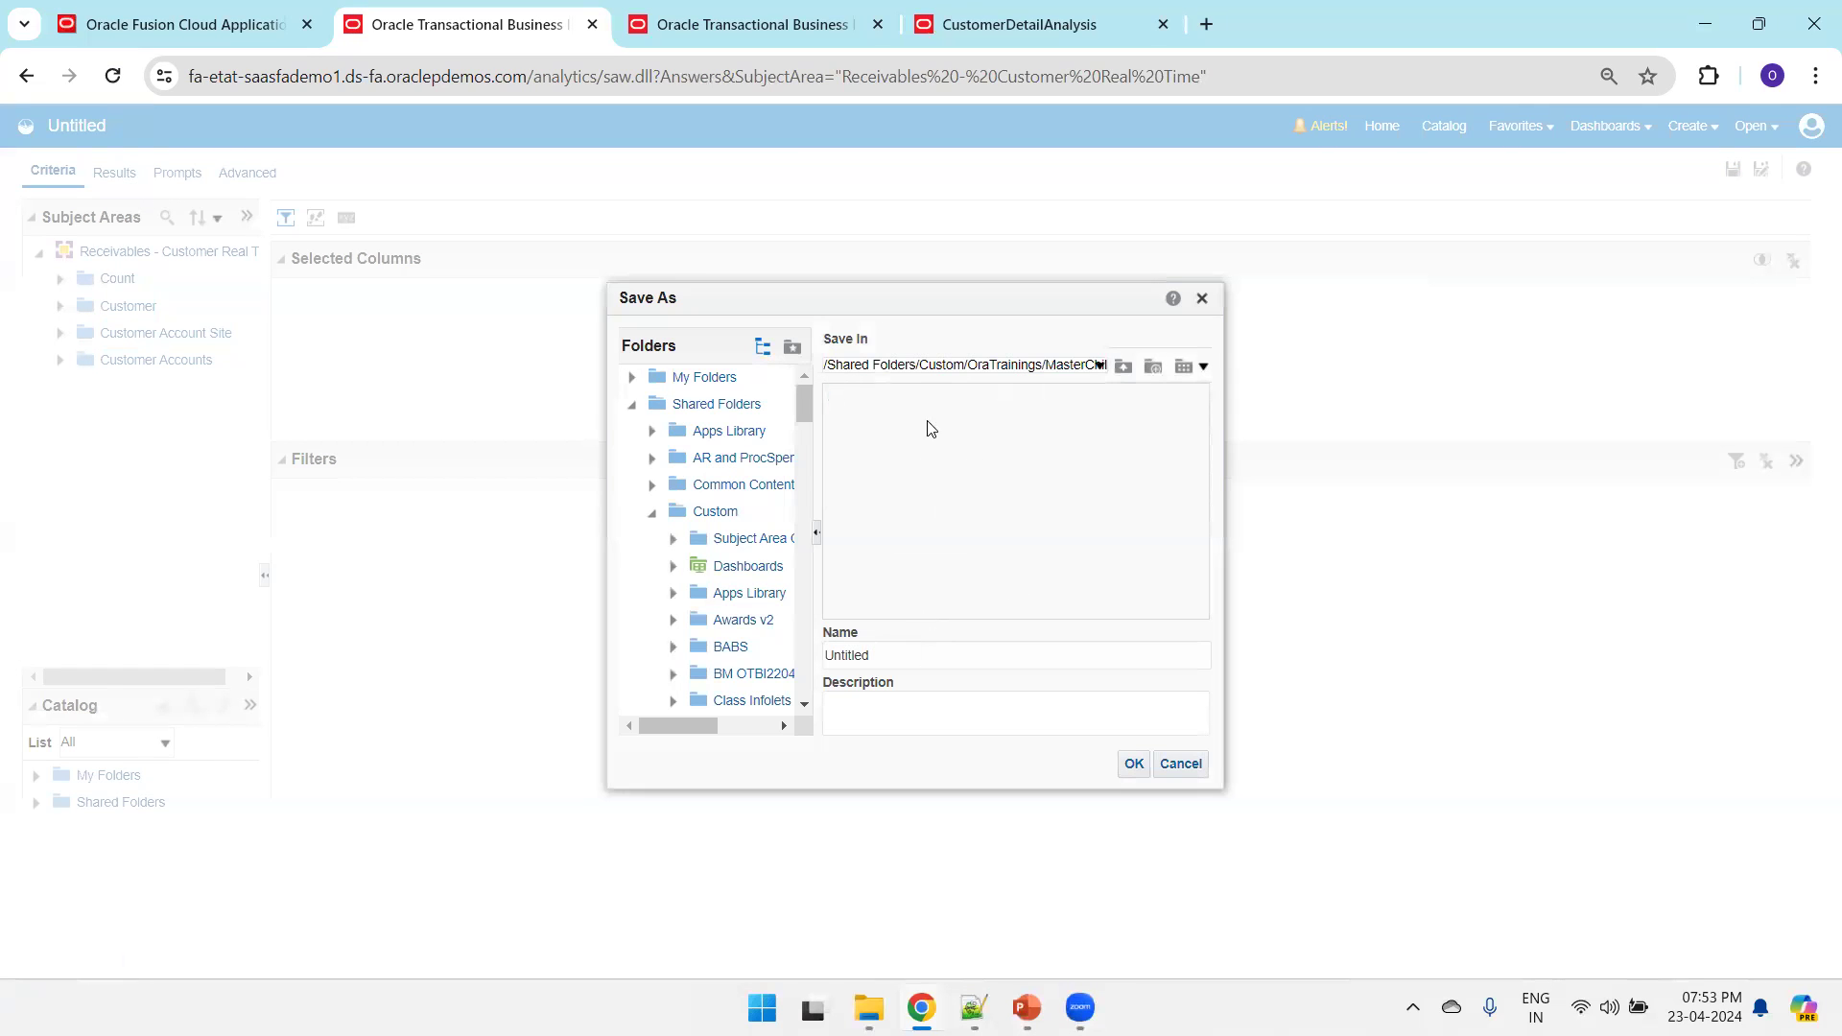
Save the analysis as CustomerMasterDemoAnalysis in the new MasterChildDemo folder
{"action": "left_click", "coordinate": [904, 656]}
{"action": "double_click", "coordinate": [904, 657]}
{"action": "type", "text": "CustomerMasterDemoAnalysis"}
{"action": "left_click", "coordinate": [1133, 764]}
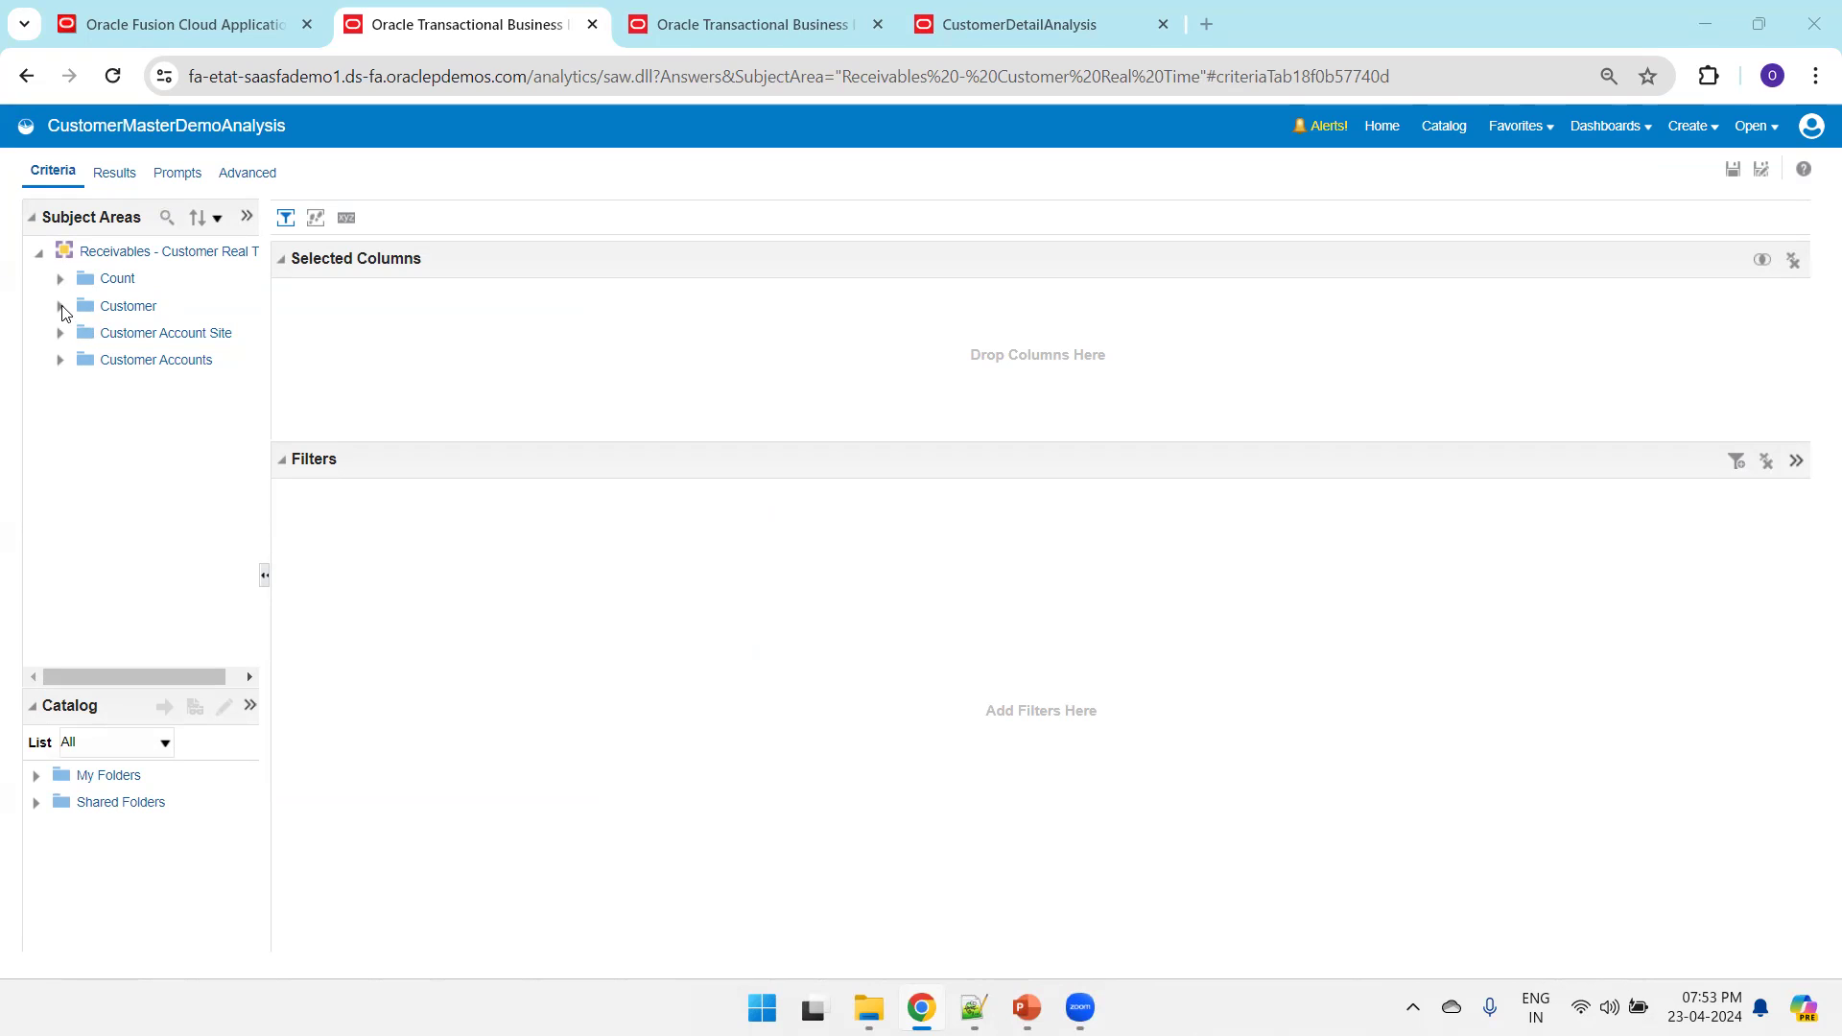
Add the Registry ID, Customer Name and Customer Type Code columns from Customer Information to the analysis
{"action": "left_click", "coordinate": [60, 307]}
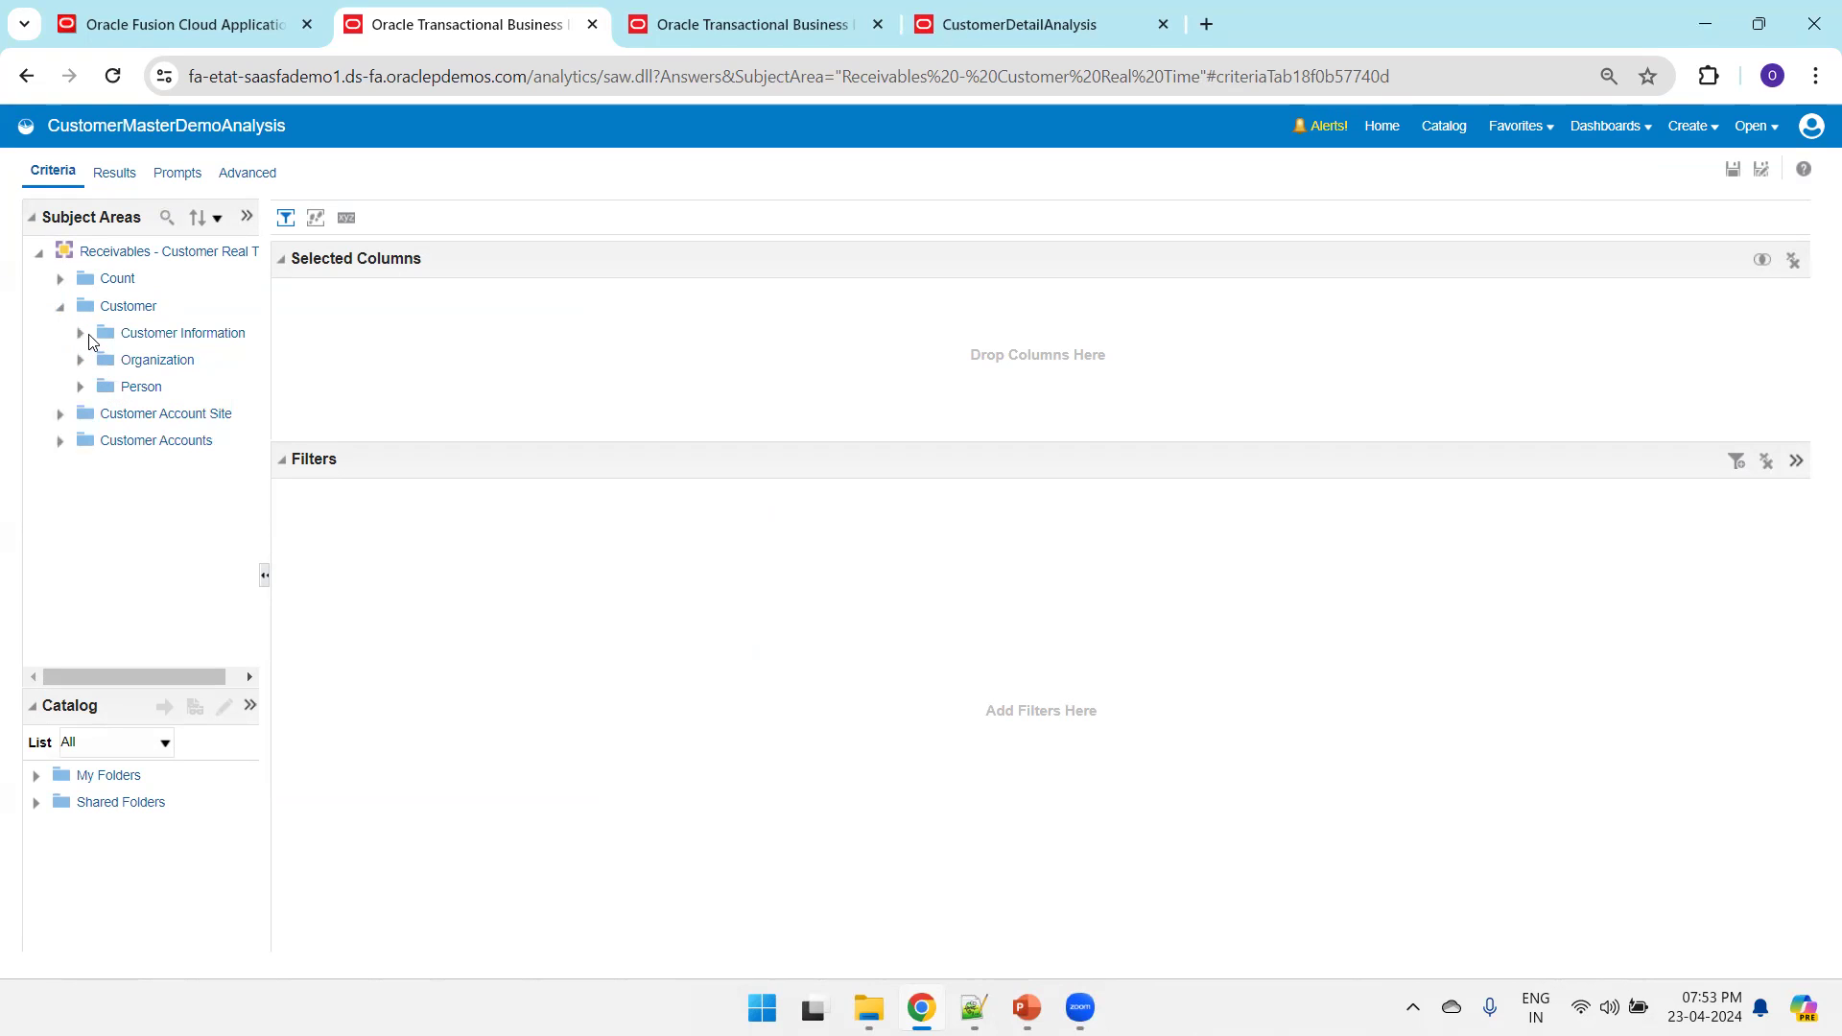
{"action": "left_click", "coordinate": [80, 334]}
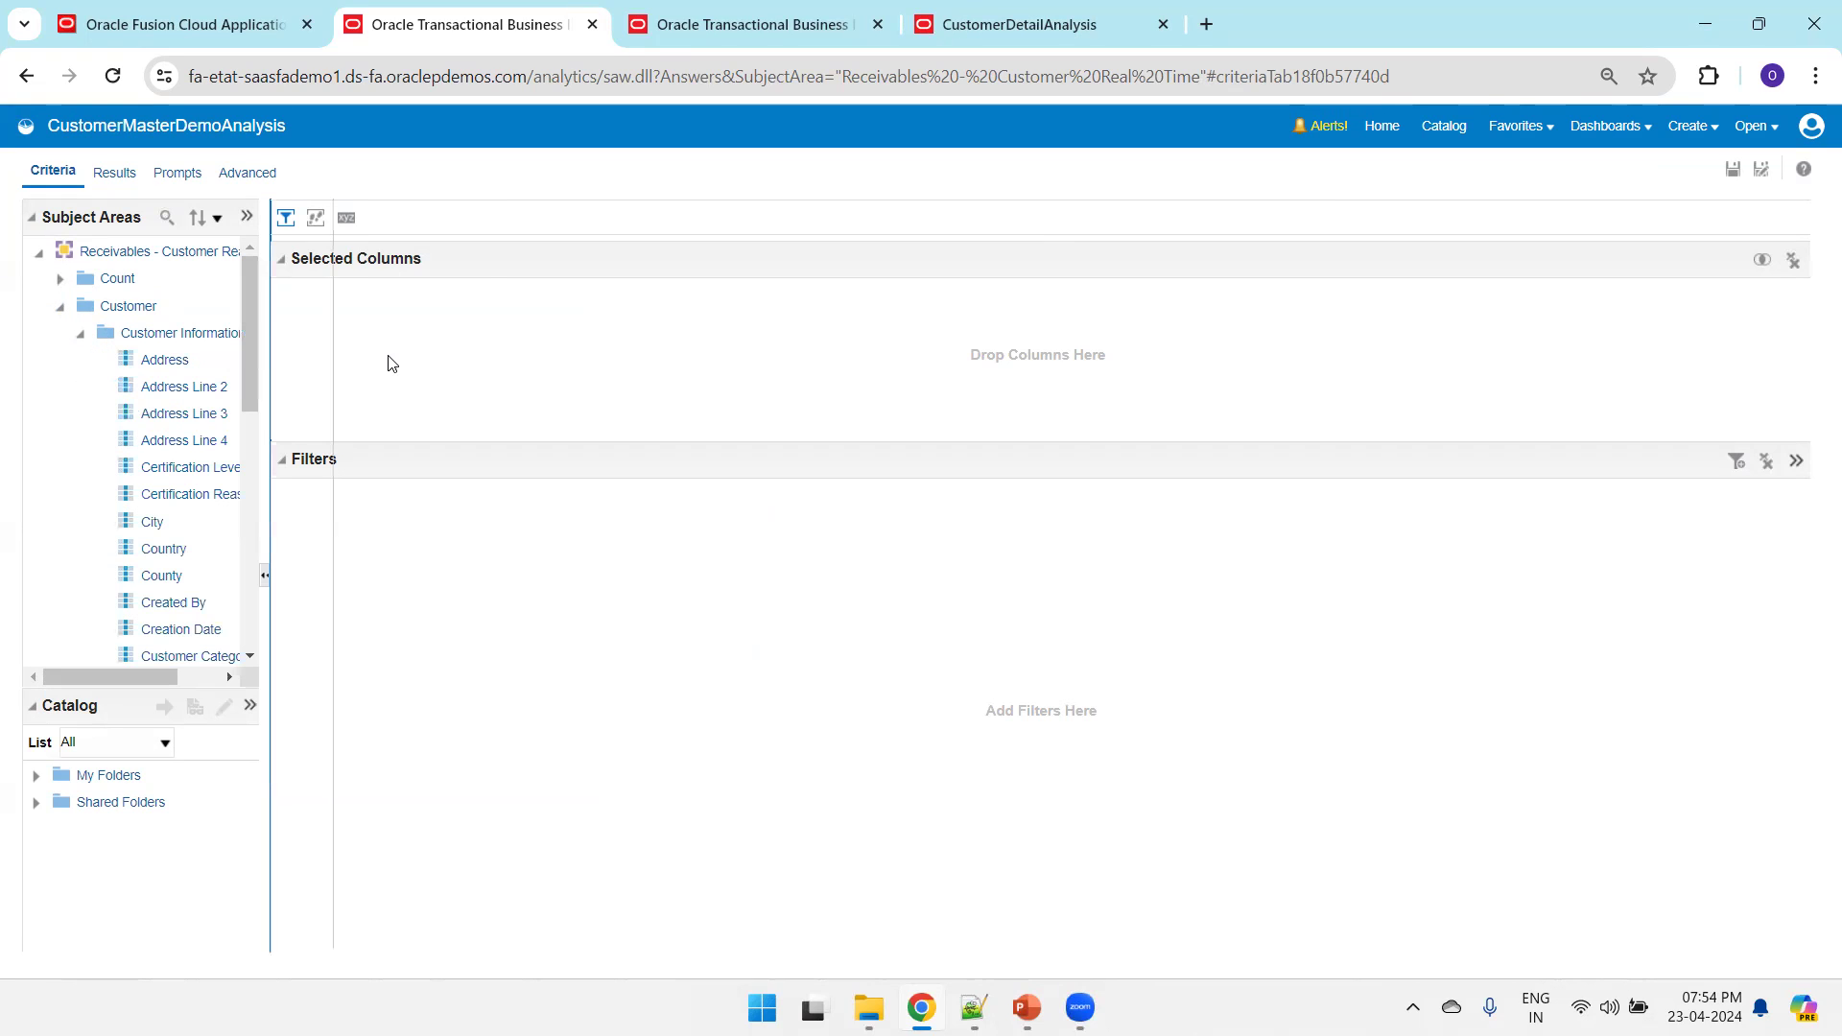
{"action": "left_click_drag", "start_coordinate": [324, 382], "coordinate": [446, 384]}
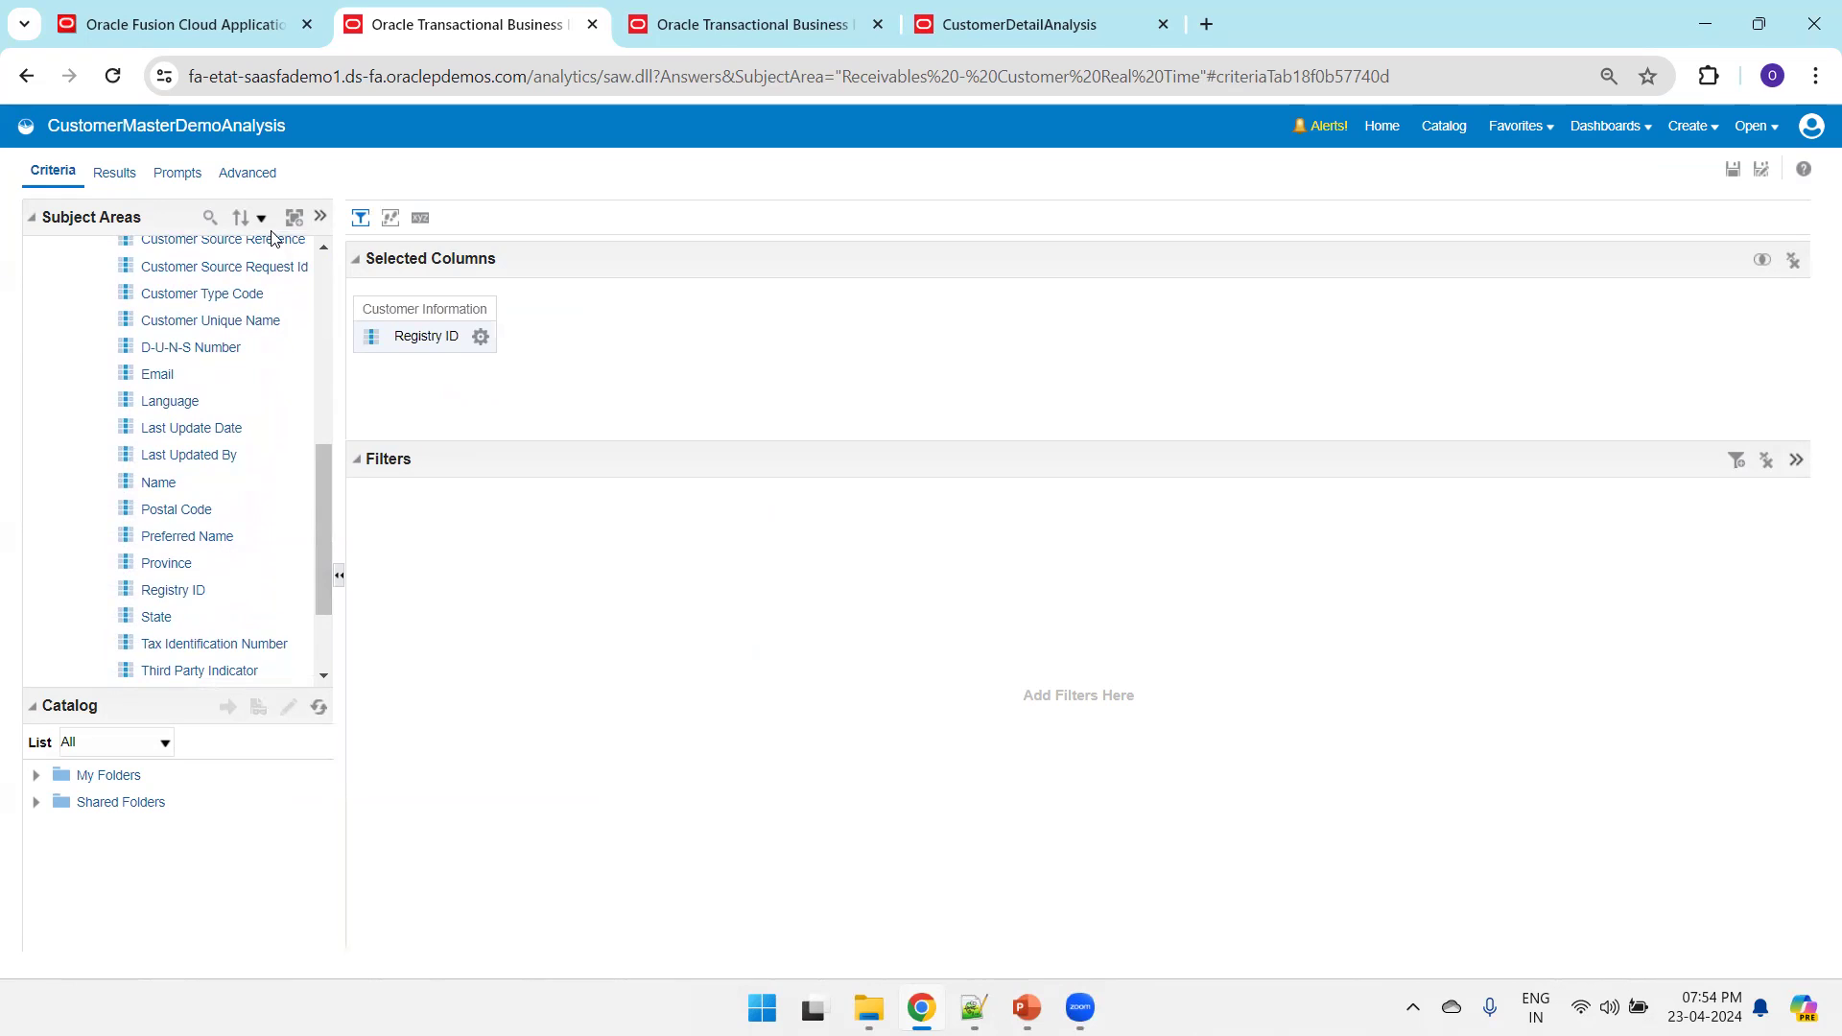
{"action": "left_click_drag", "start_coordinate": [414, 305], "coordinate": [576, 329]}
{"action": "left_click_drag", "start_coordinate": [327, 493], "coordinate": [325, 402]}
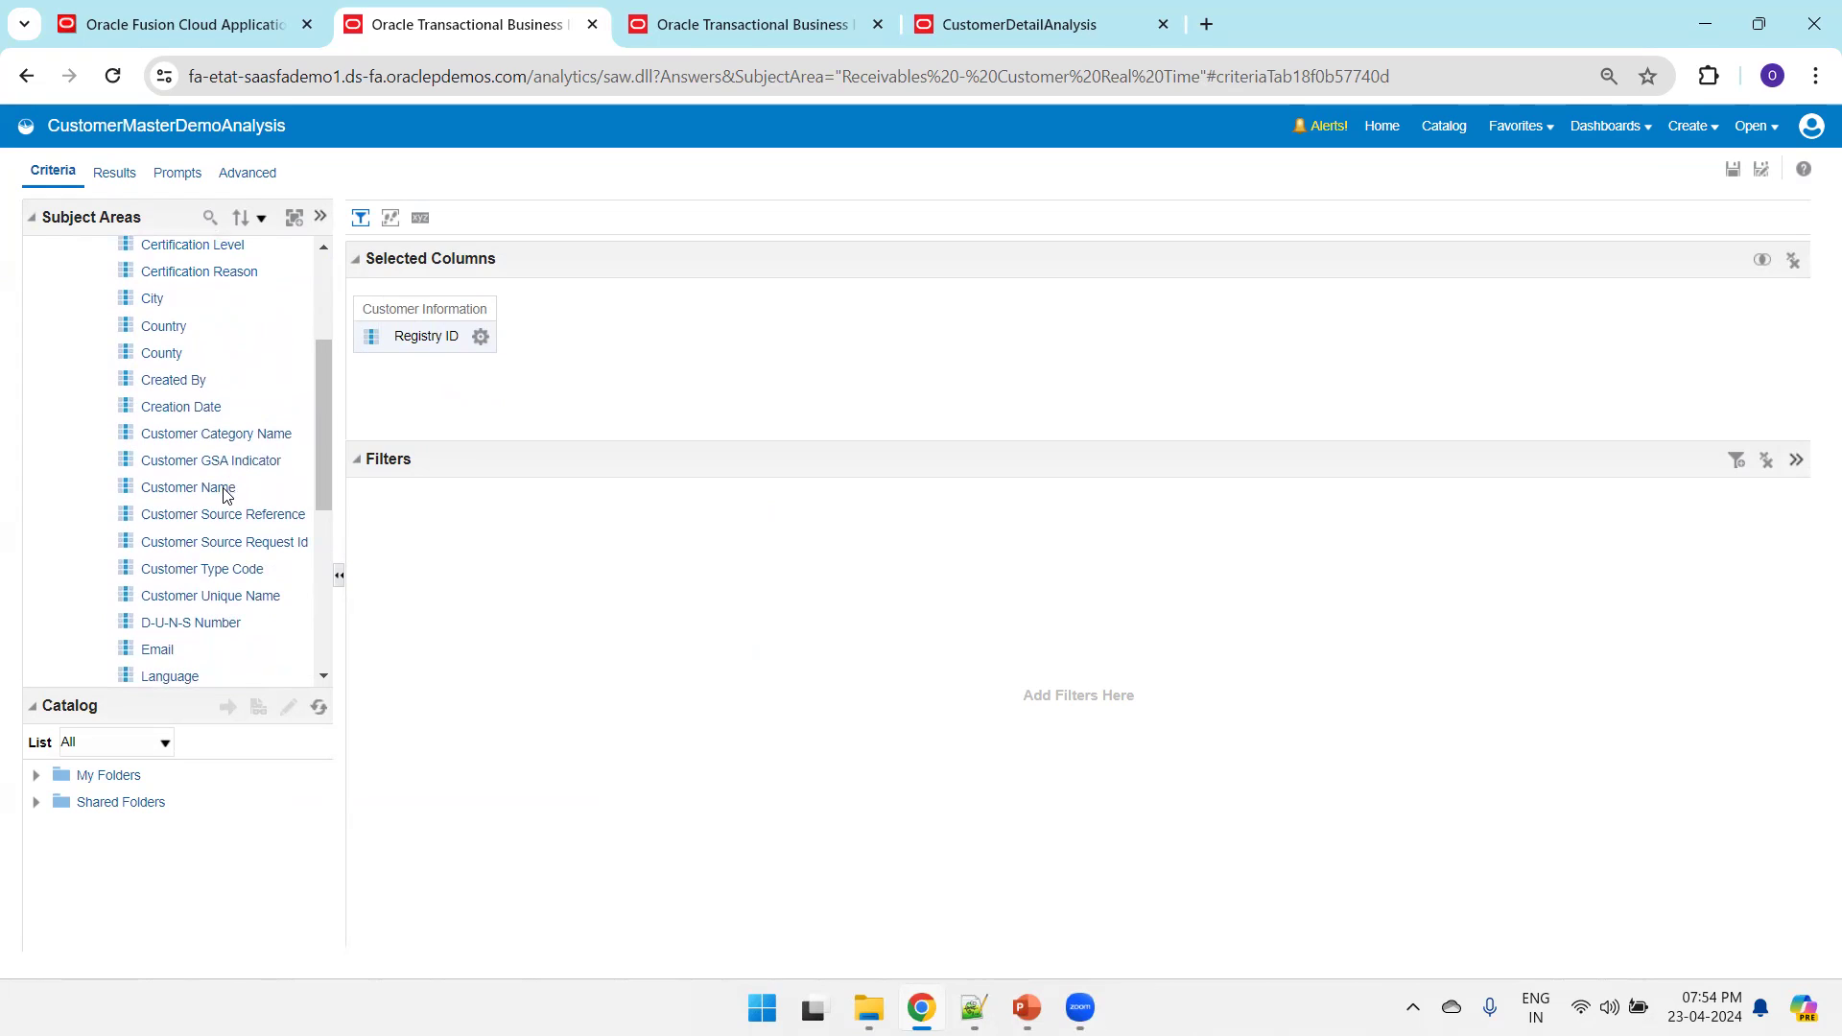
{"action": "mouse_move", "coordinate": [226, 489]}
{"action": "left_mouse_down"}
{"action": "mouse_move", "coordinate": [568, 334]}
{"action": "mouse_move", "coordinate": [557, 321]}
{"action": "left_mouse_up"}
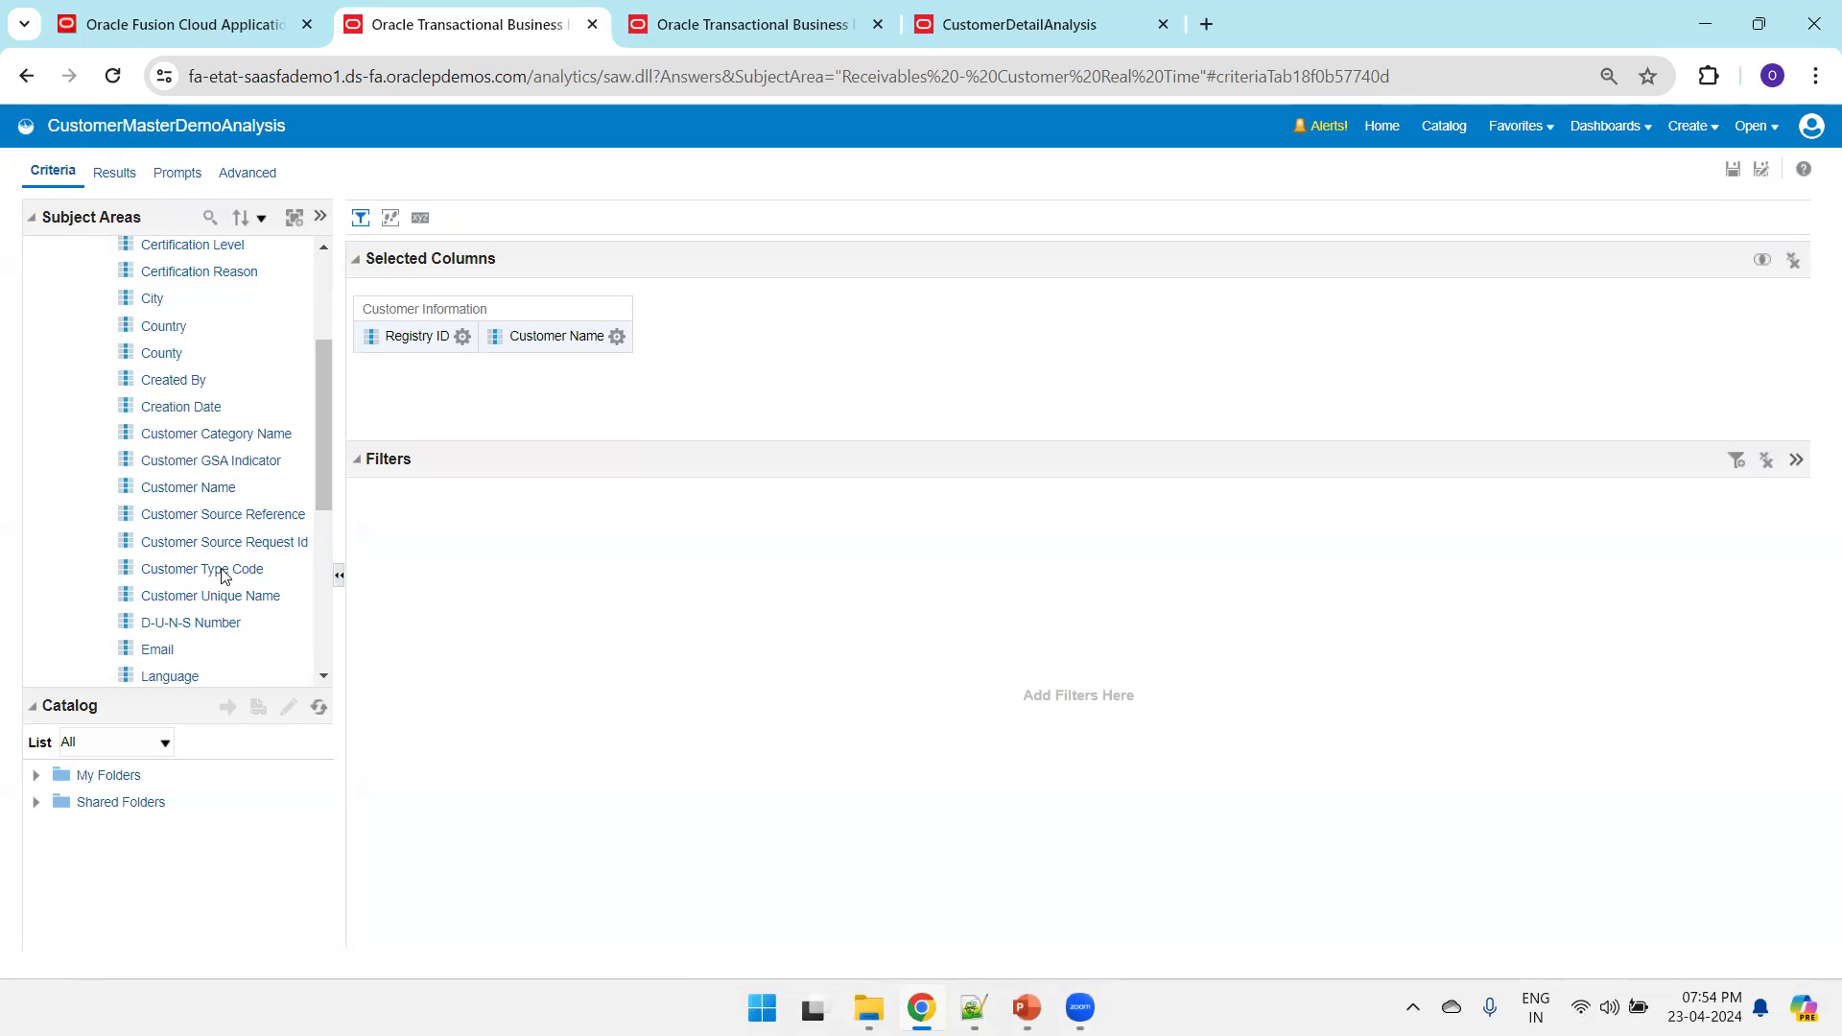
{"action": "left_click_drag", "start_coordinate": [222, 572], "coordinate": [737, 316]}
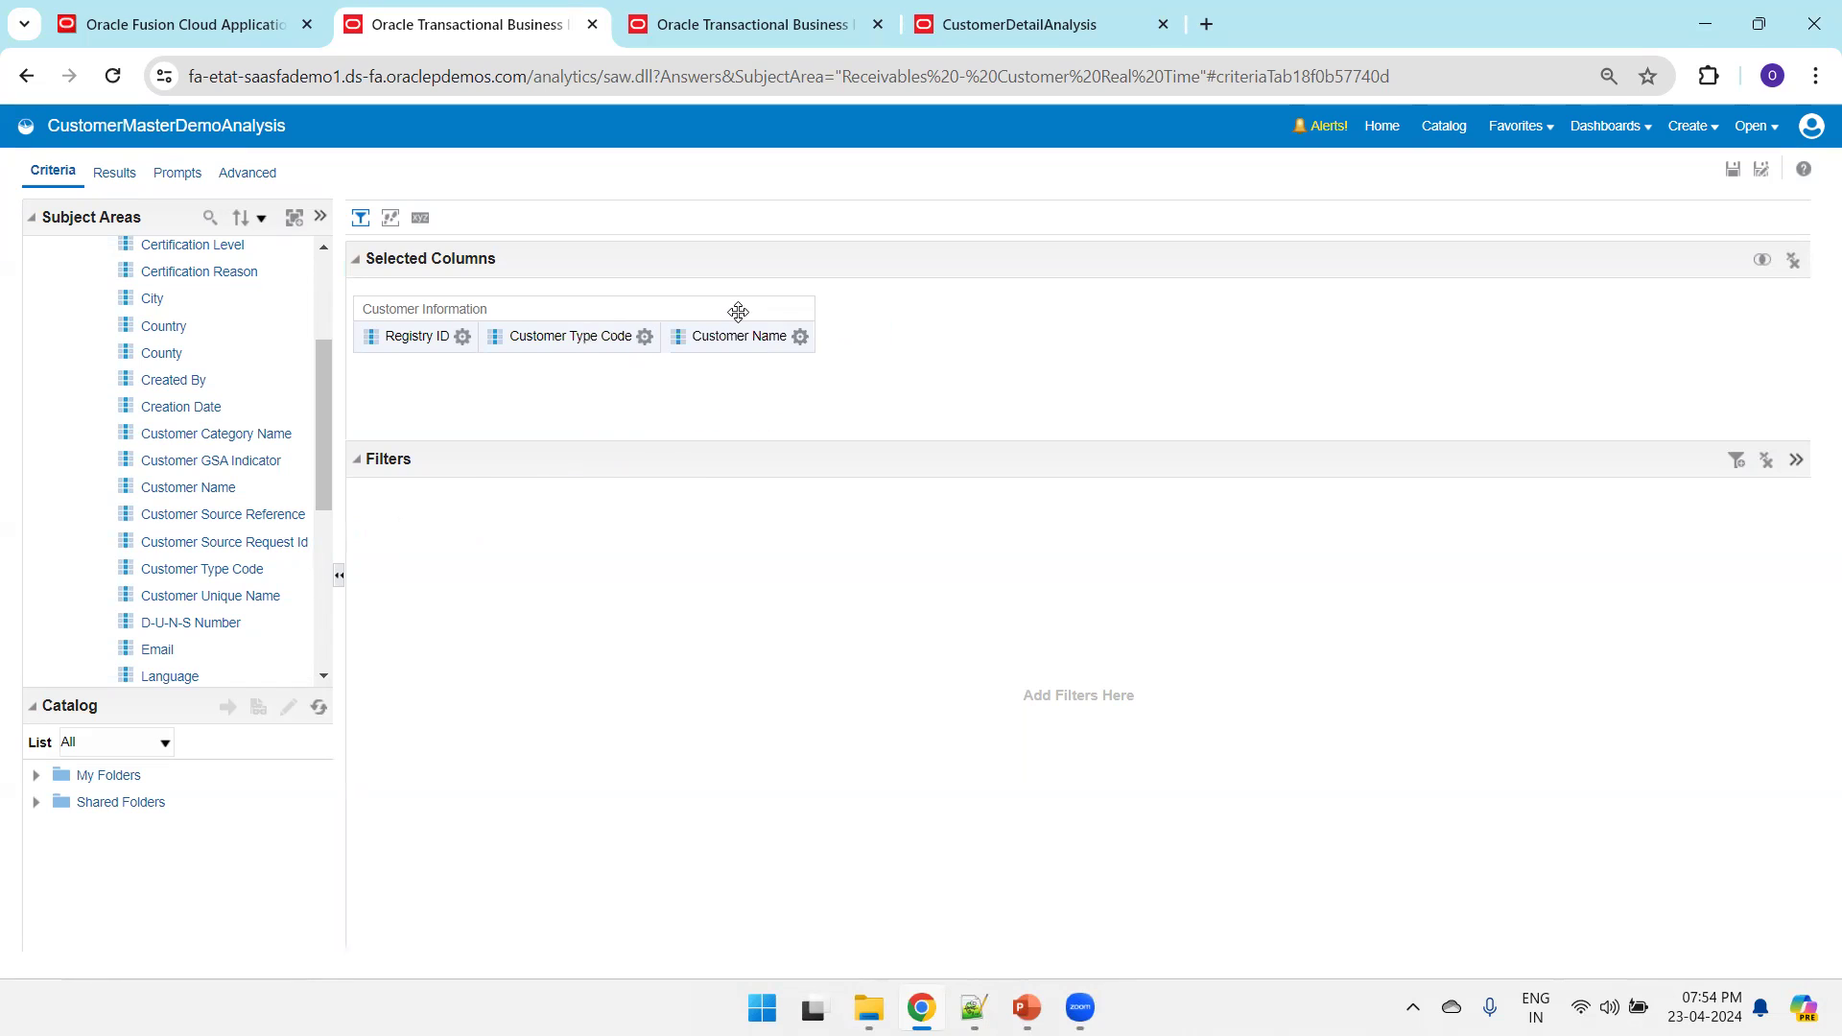
Add the Total Number of Accounts column from the Count folder and save the master analysis
{"action": "left_click", "coordinate": [463, 336]}
{"action": "scroll", "coordinate": [228, 309], "scroll_direction": "up", "scroll_amount": 3}
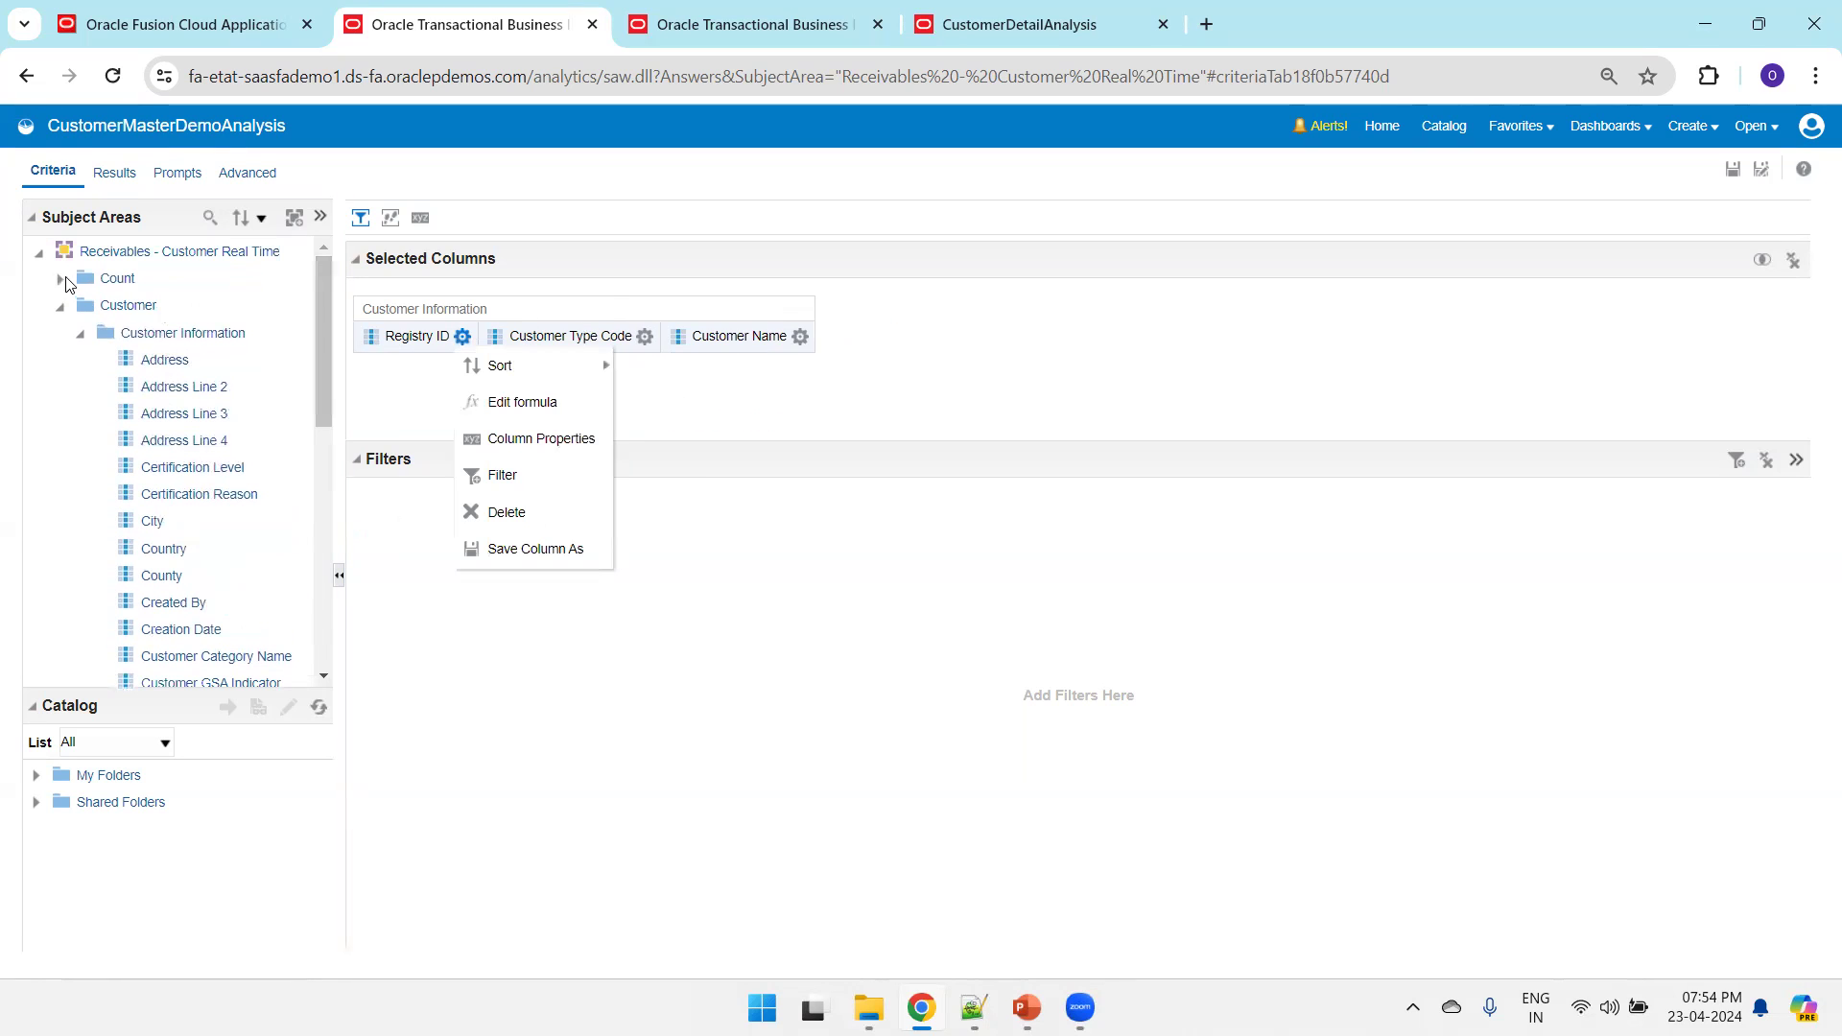
{"action": "left_click", "coordinate": [60, 278]}
{"action": "left_click_drag", "start_coordinate": [126, 309], "coordinate": [922, 322]}
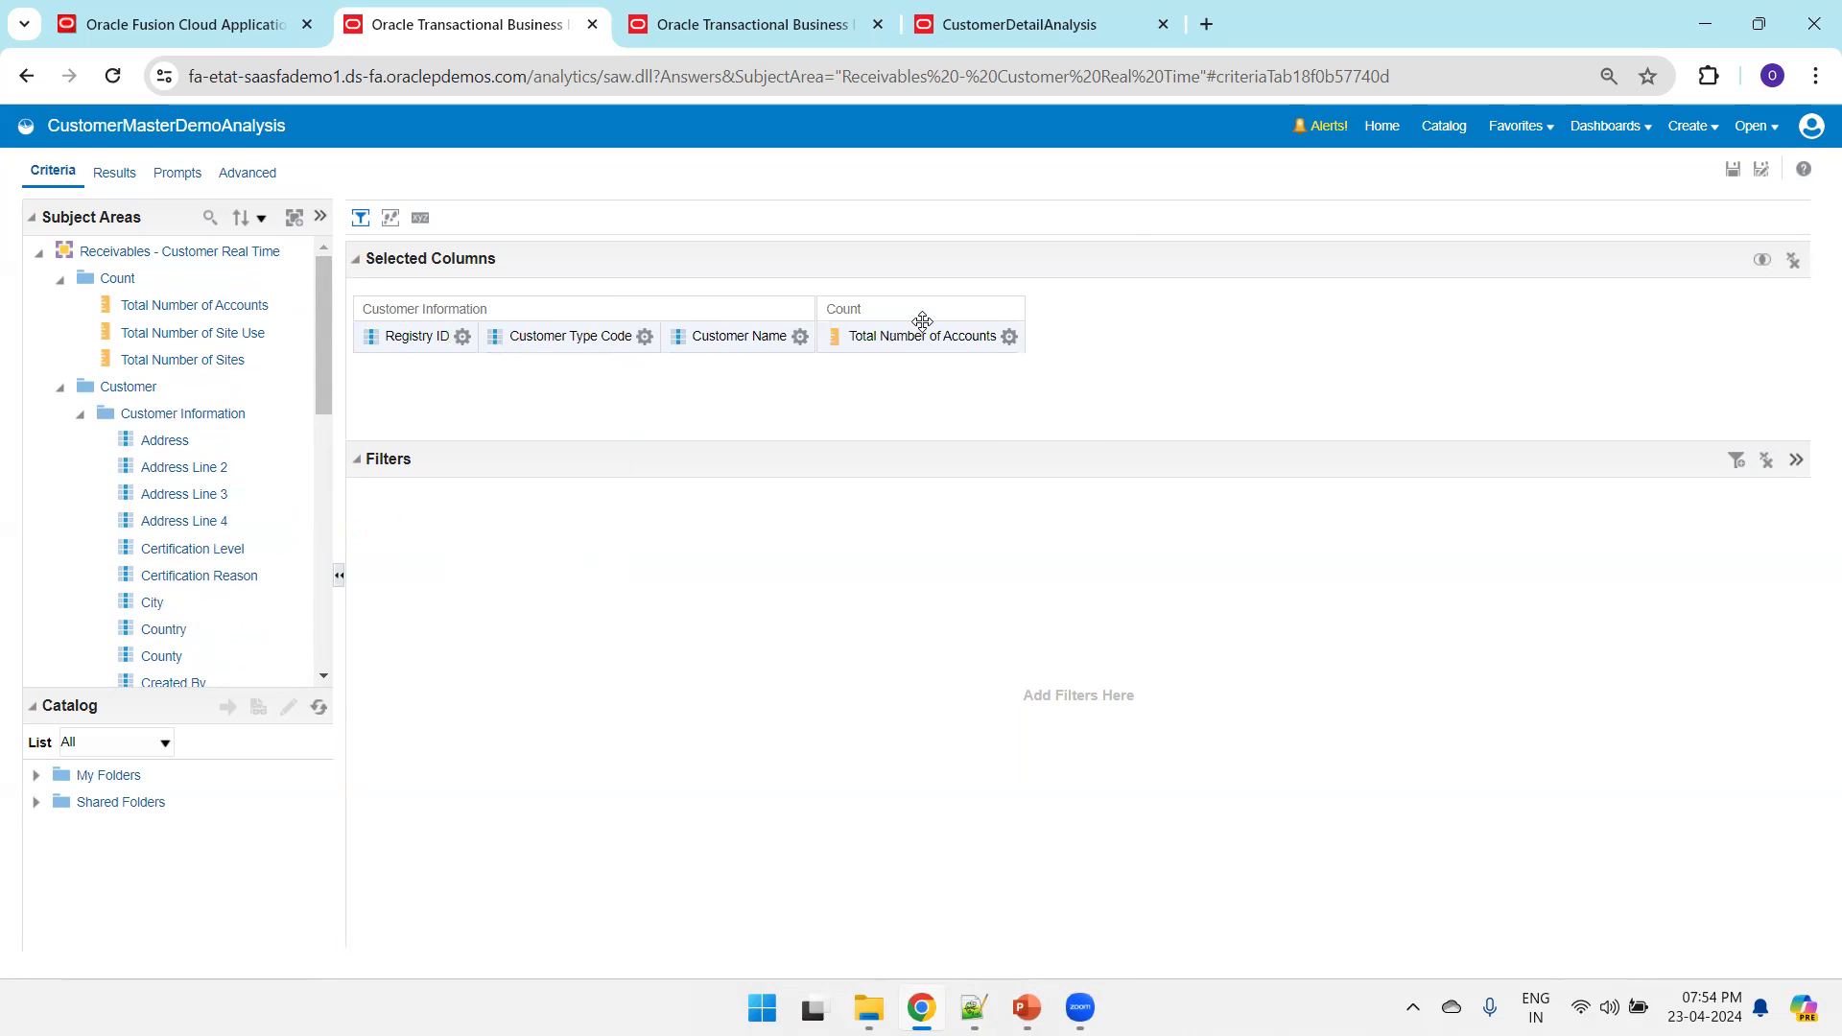
{"action": "left_click", "coordinate": [1735, 172]}
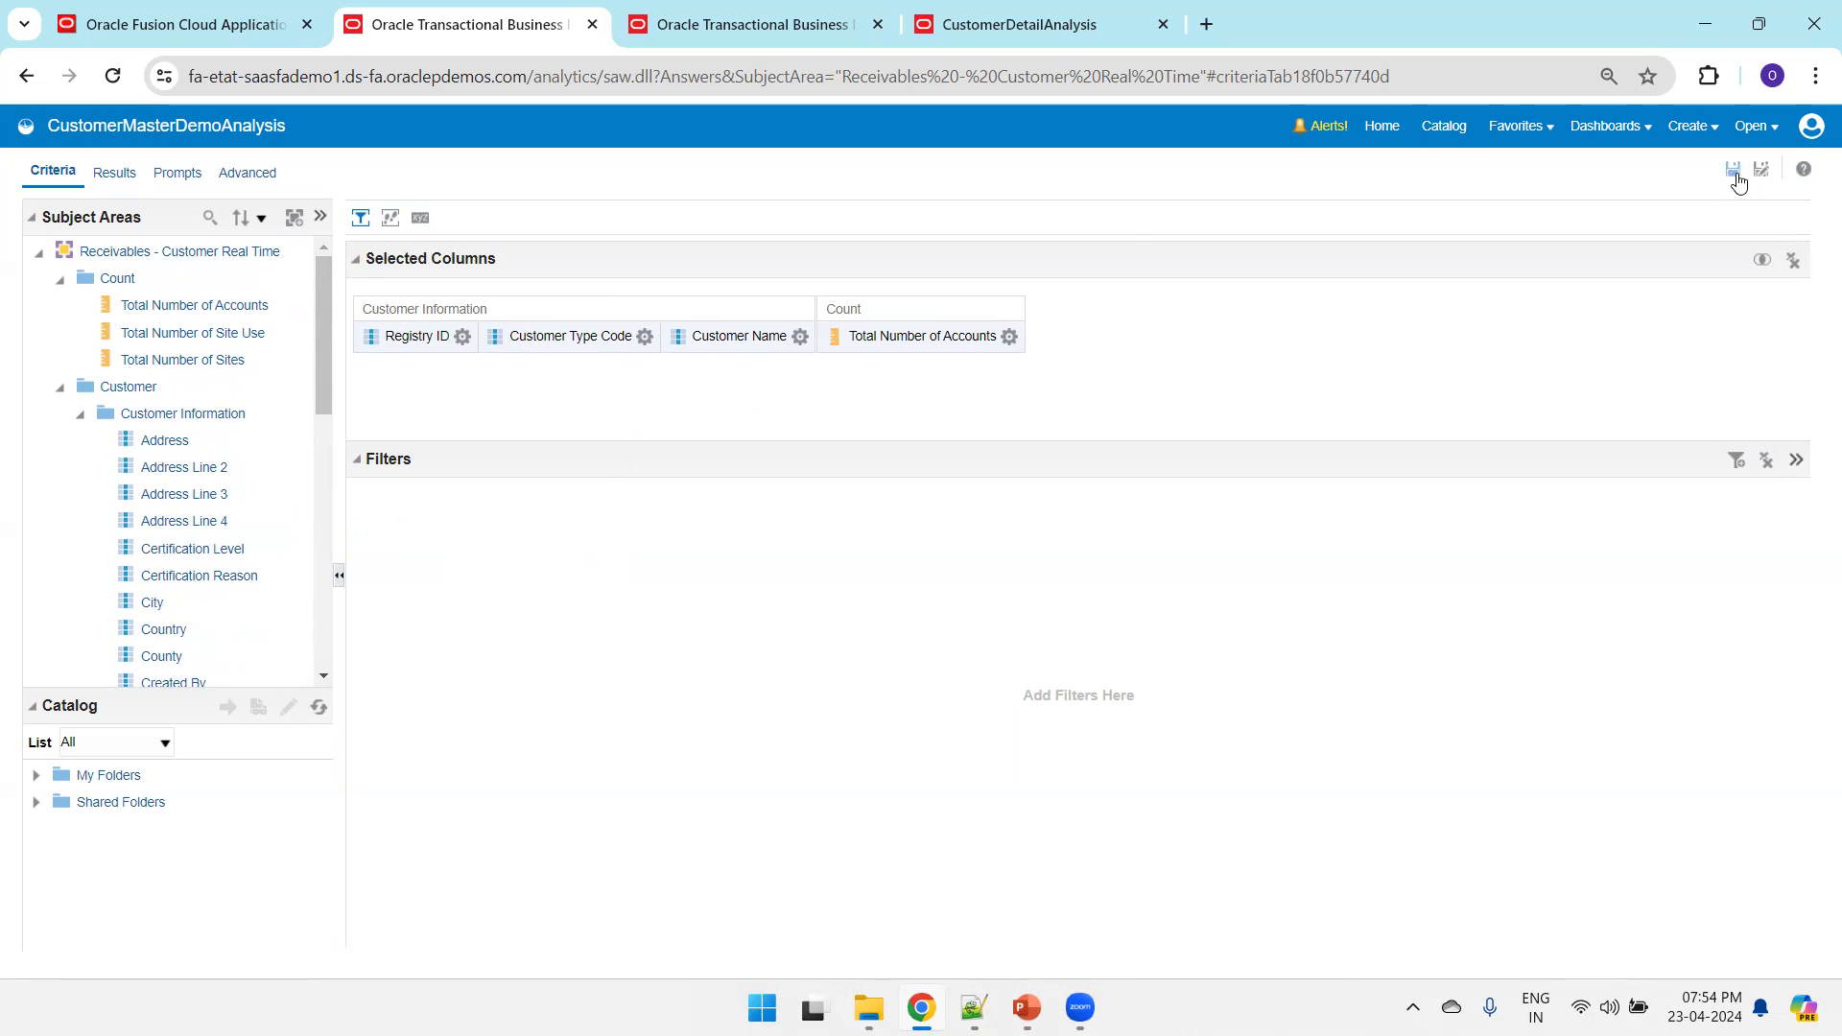
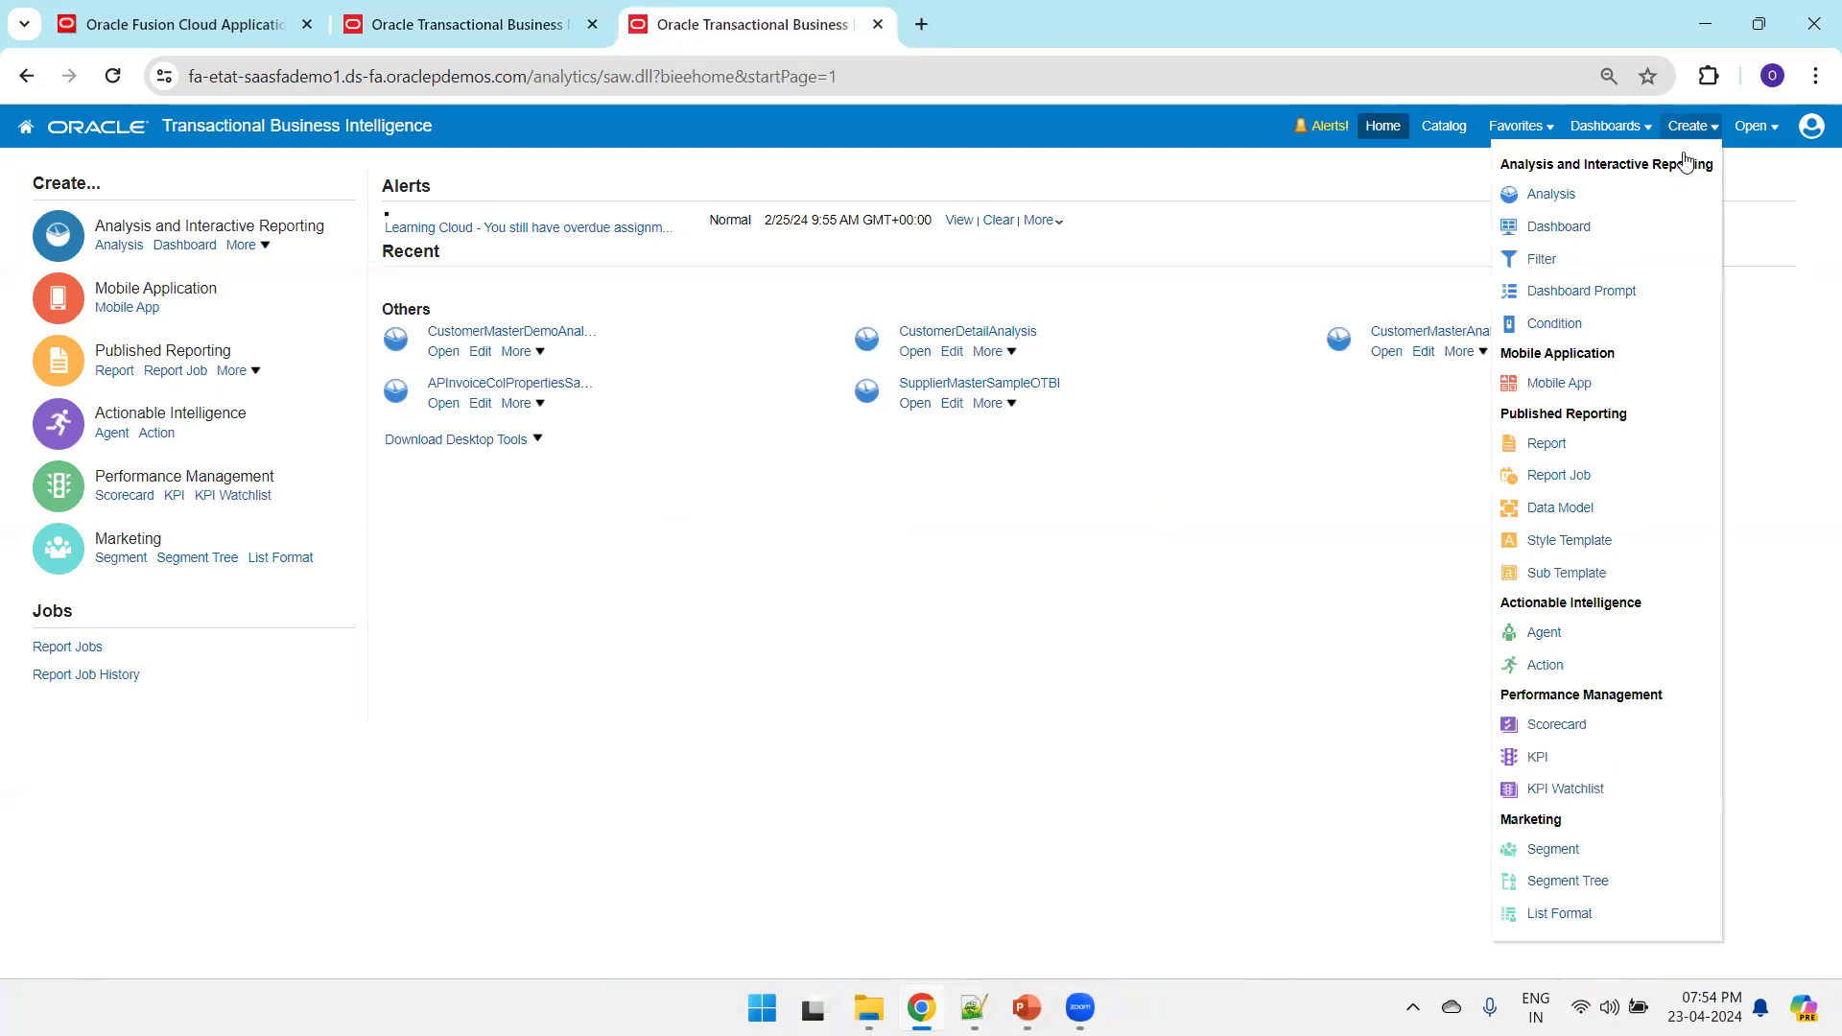
Create a second analysis on the Receivables - Customer Real Time subject area, with the browser in full screen
{"action": "left_click", "coordinate": [1567, 200]}
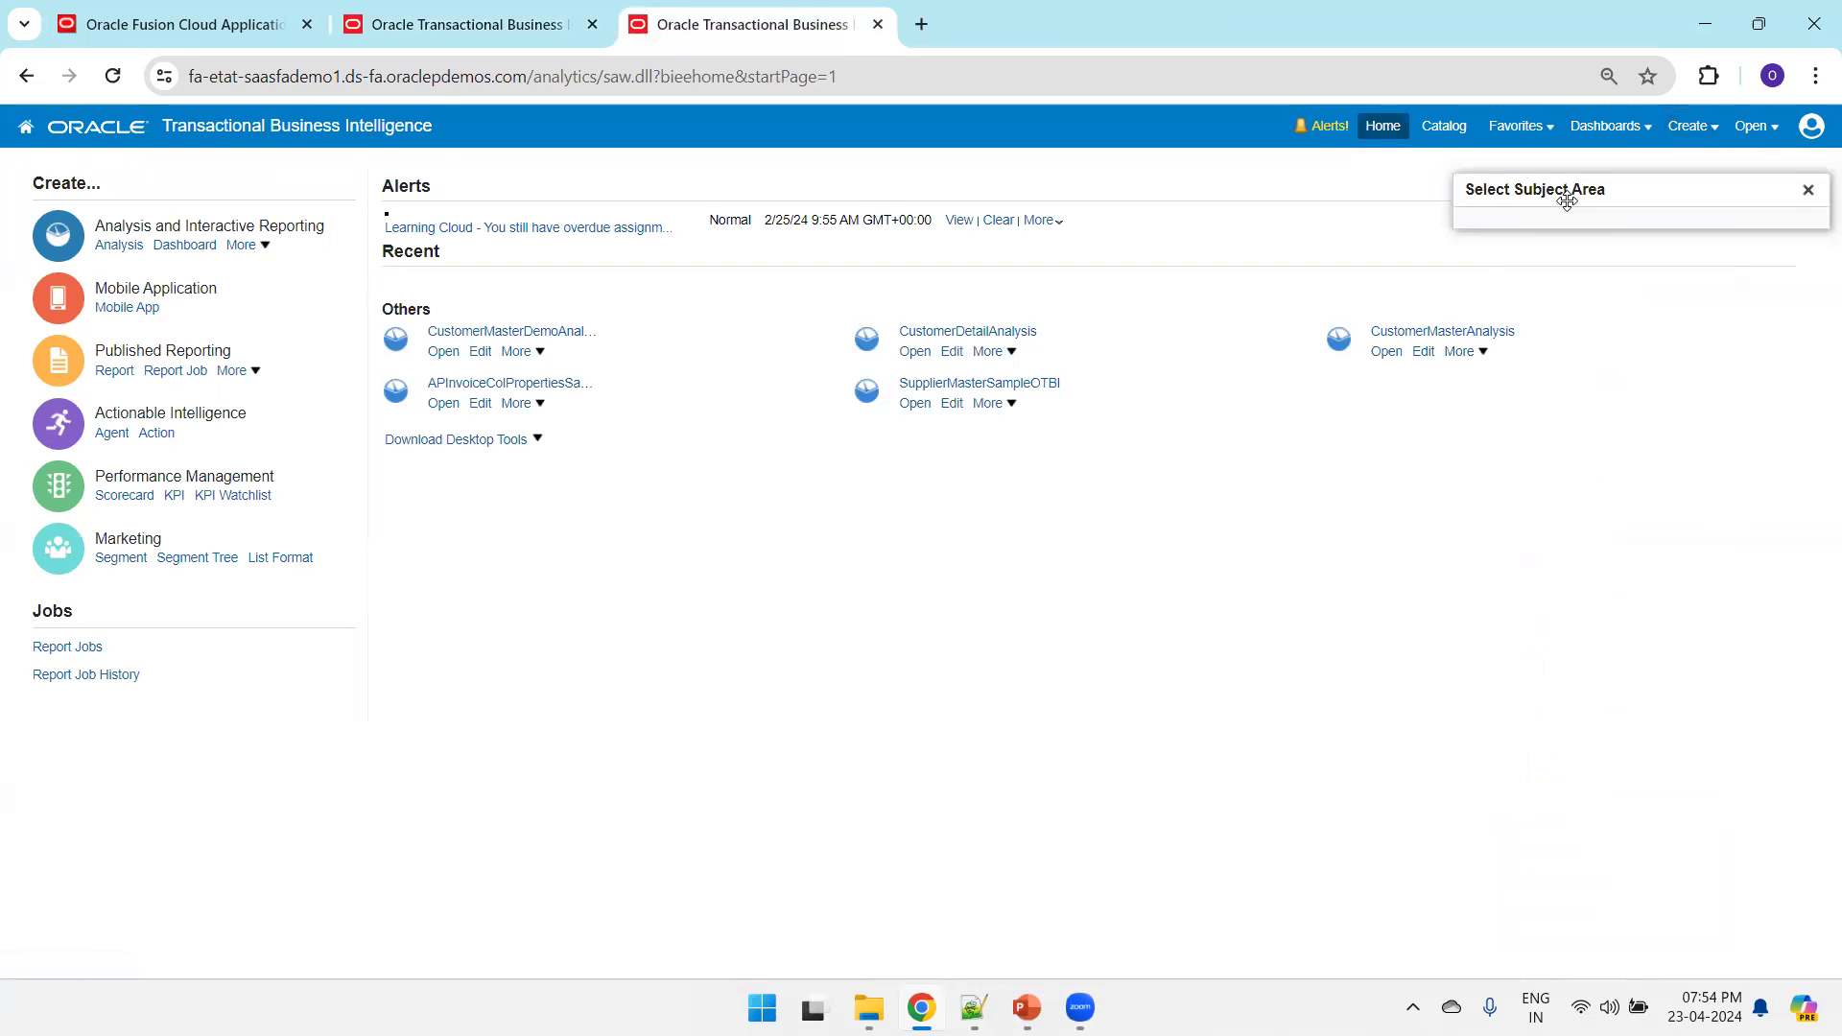
{"action": "key", "text": "F11"}
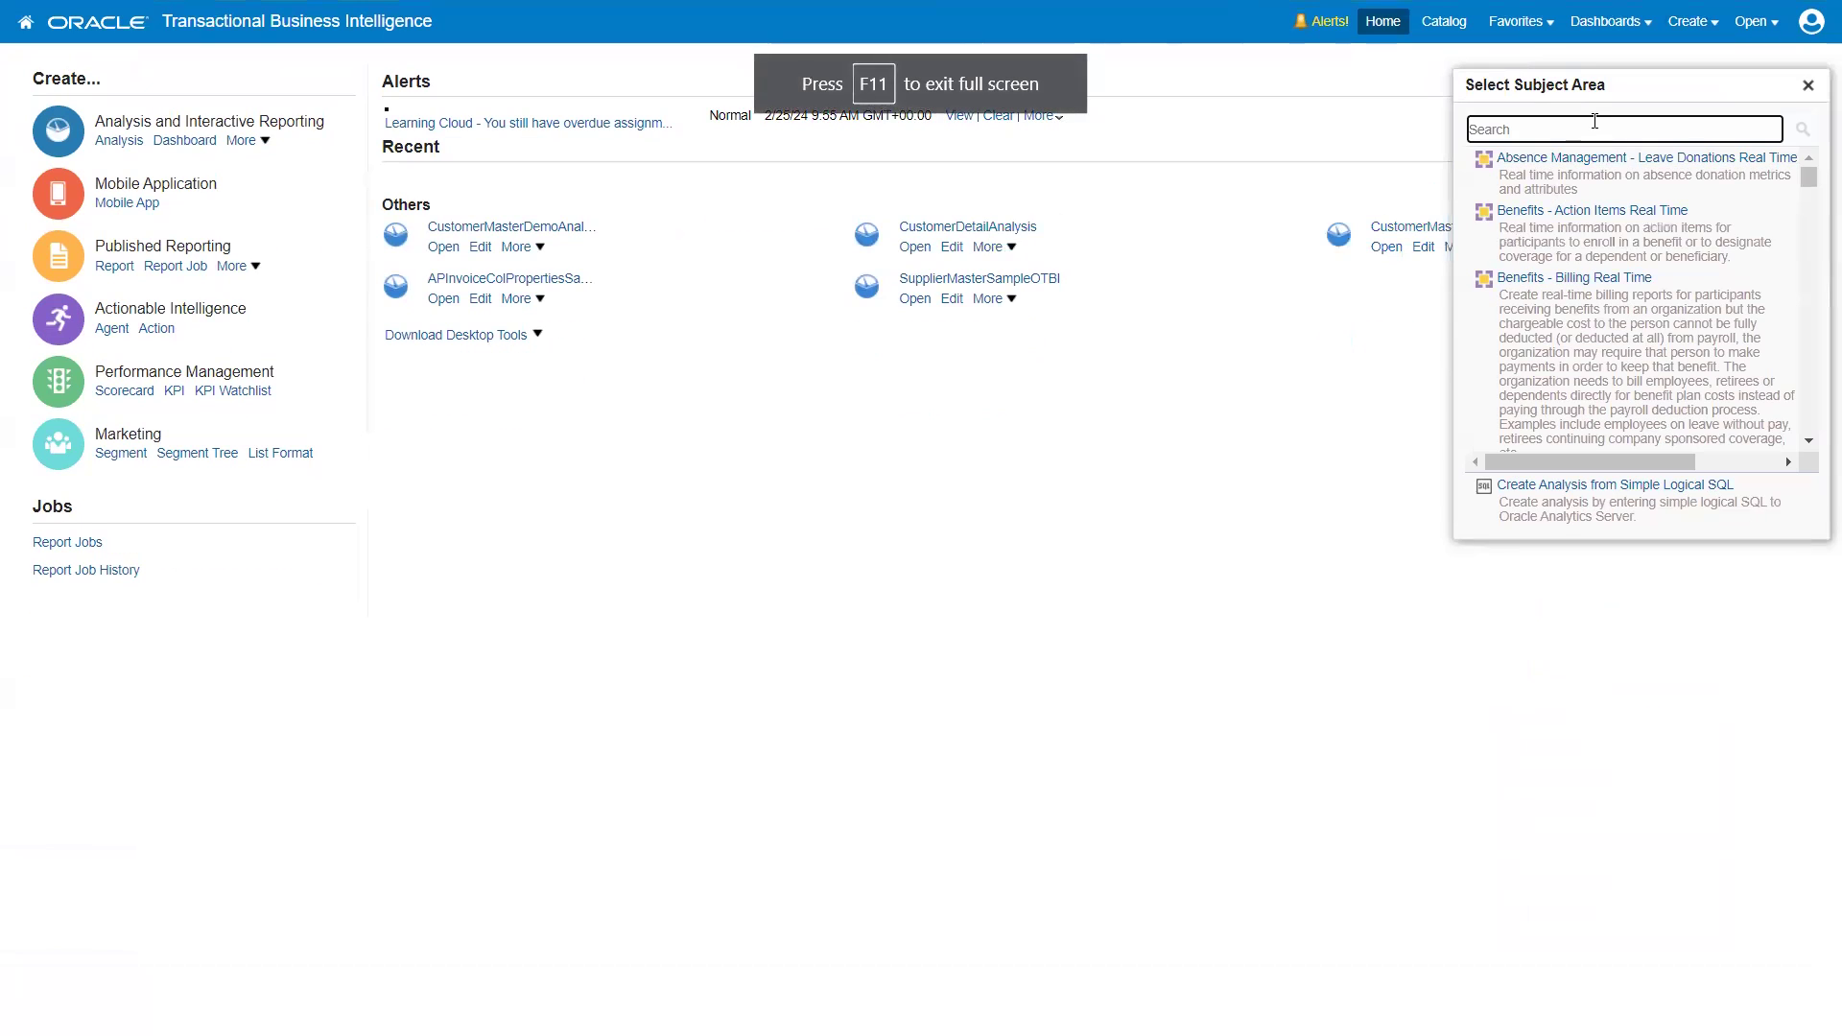
{"action": "type", "text": "Red"}
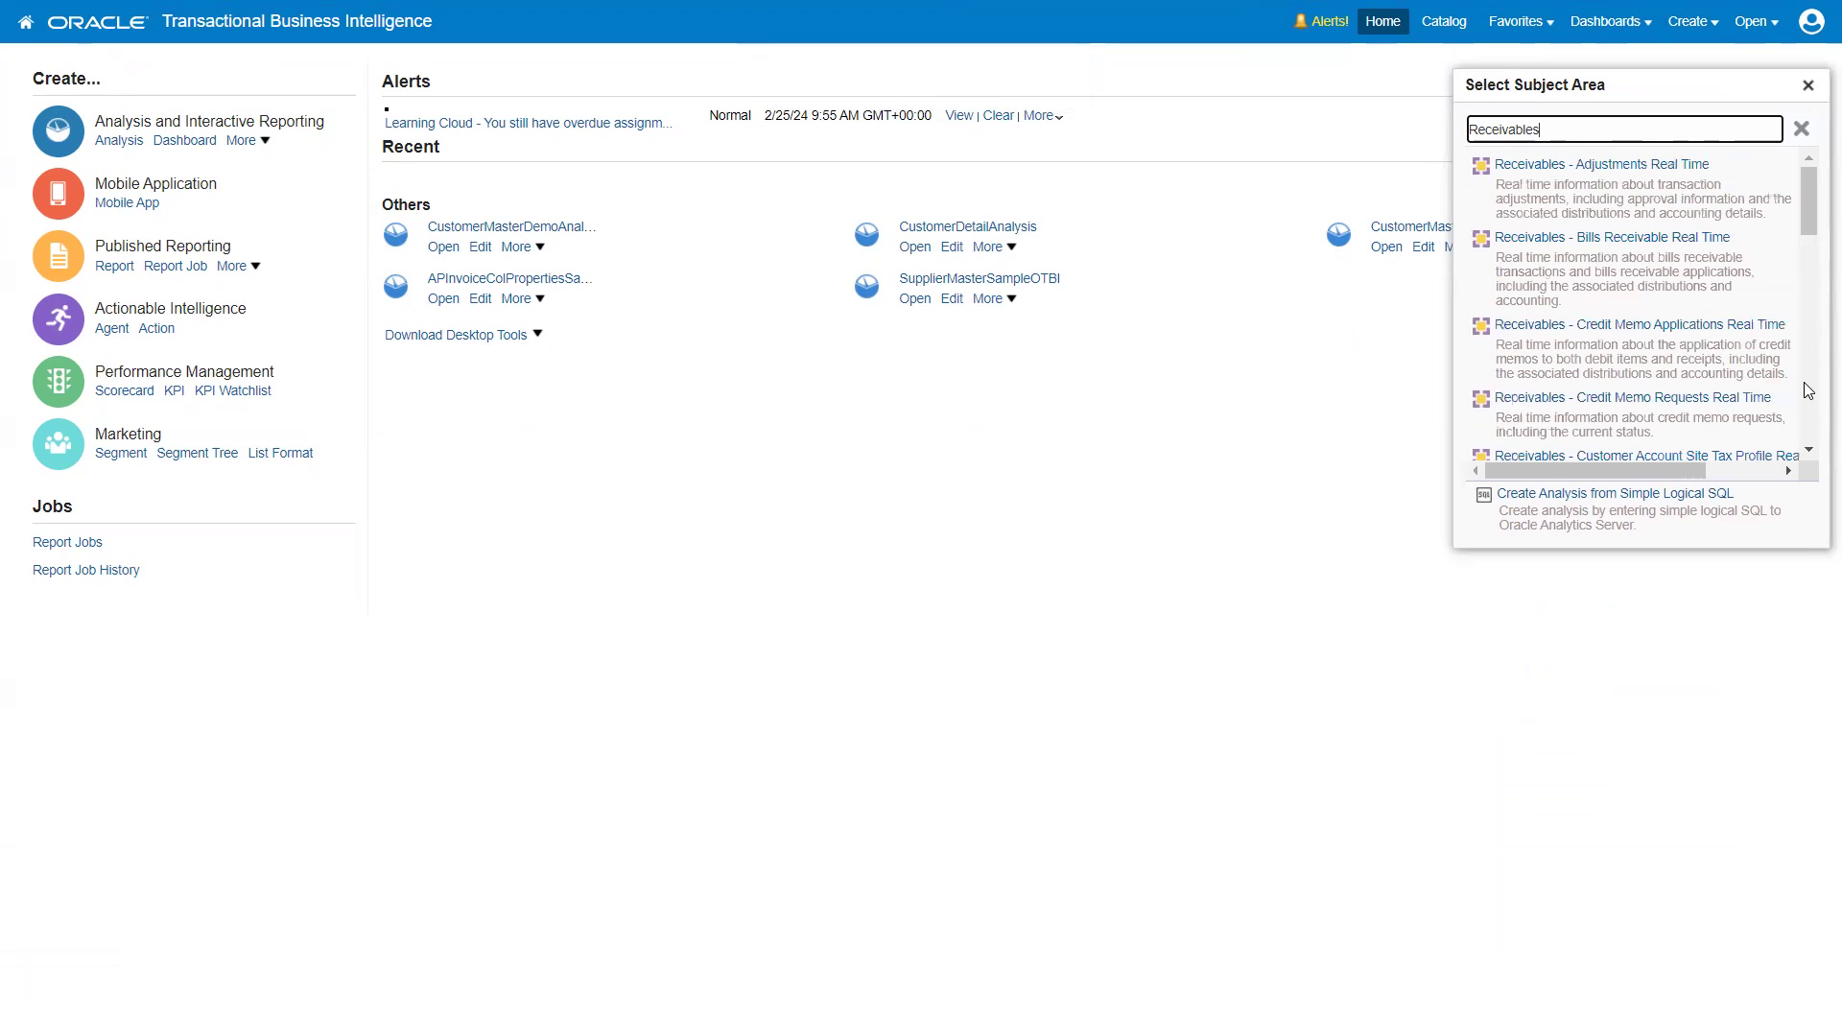
{"action": "left_click", "coordinate": [1810, 451]}
{"action": "left_click", "coordinate": [1809, 451]}
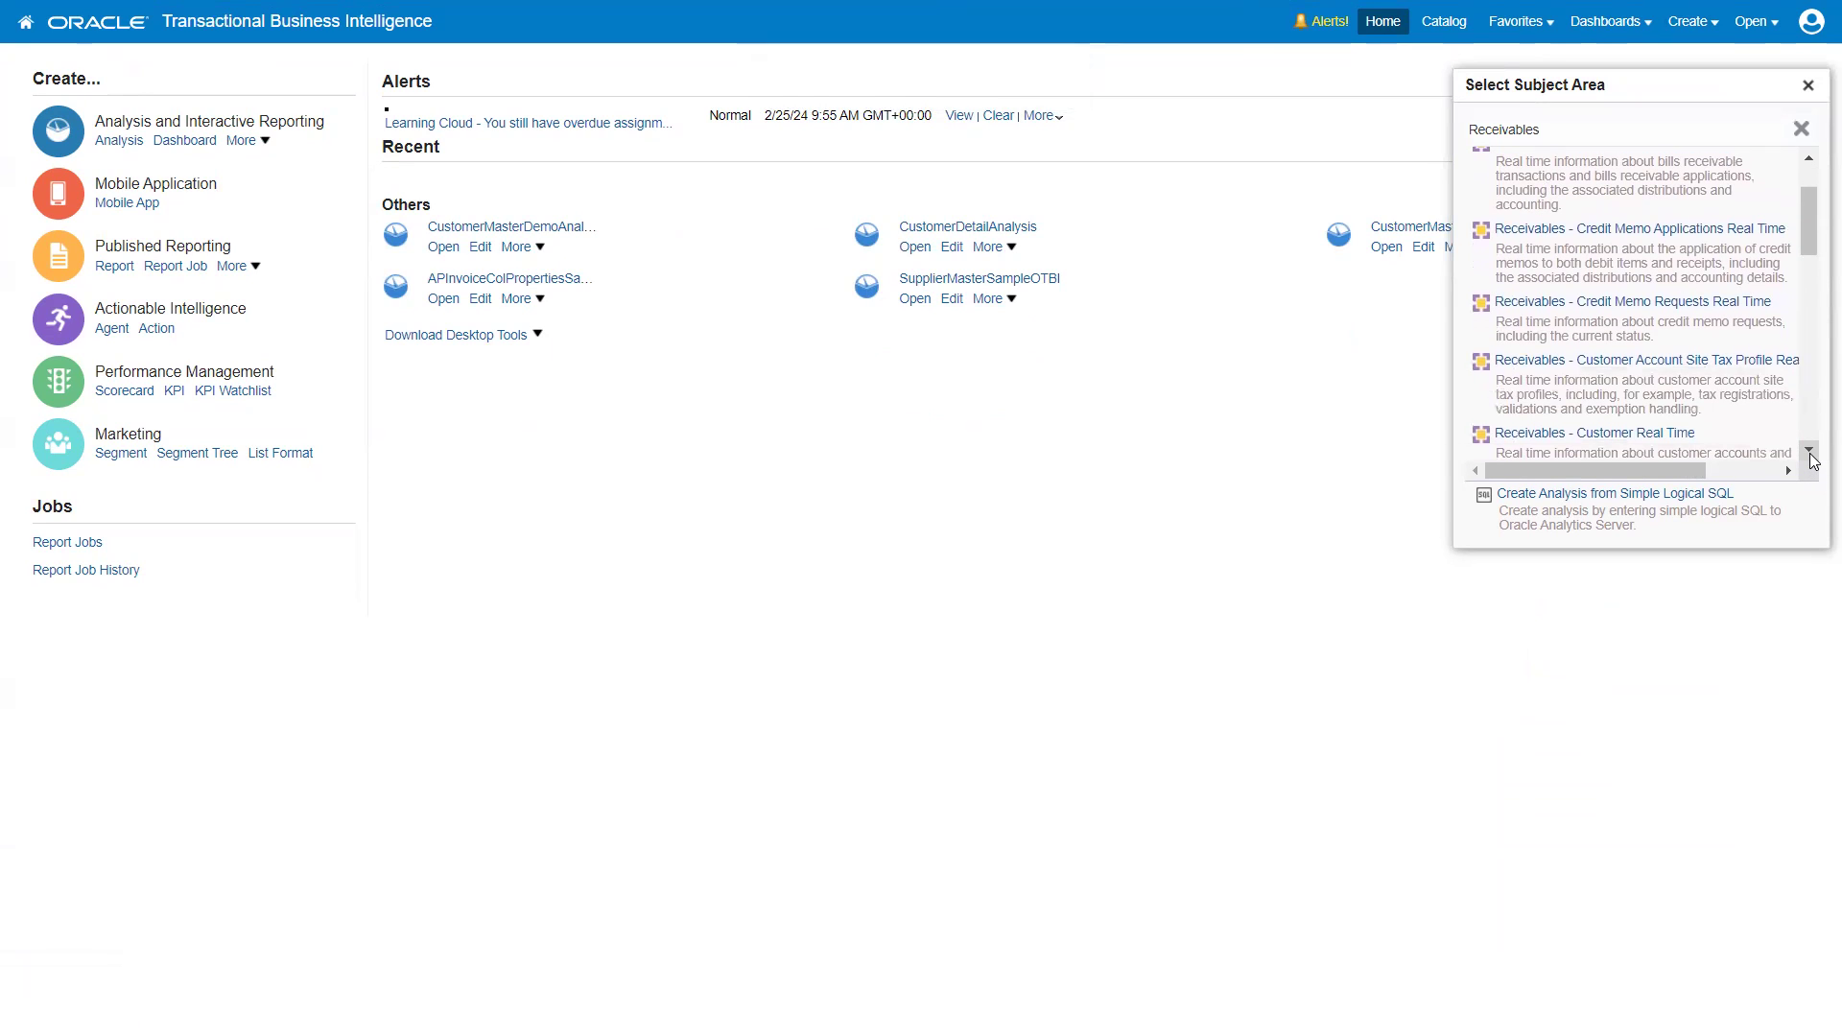
{"action": "left_click", "coordinate": [1640, 440]}
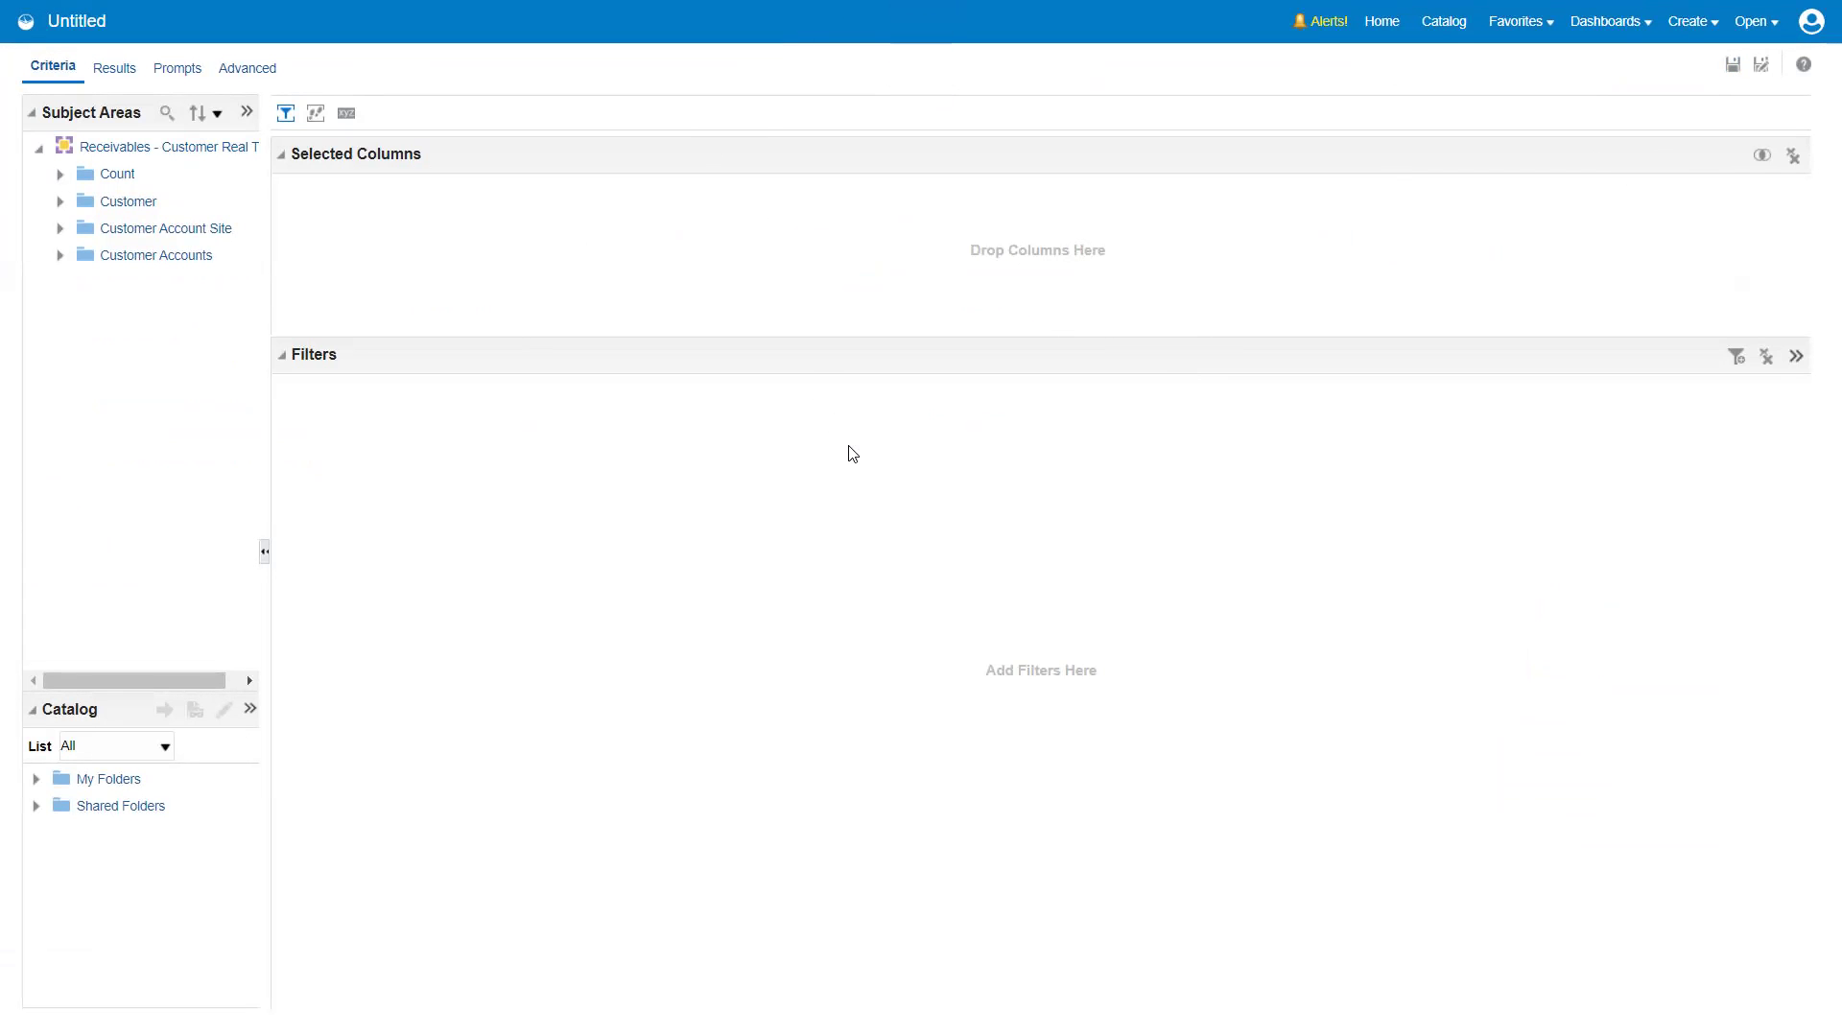
Save the second analysis as CustomerDetailDemoAnalysis in the MasterChildDemo folder
{"action": "left_click", "coordinate": [1733, 67]}
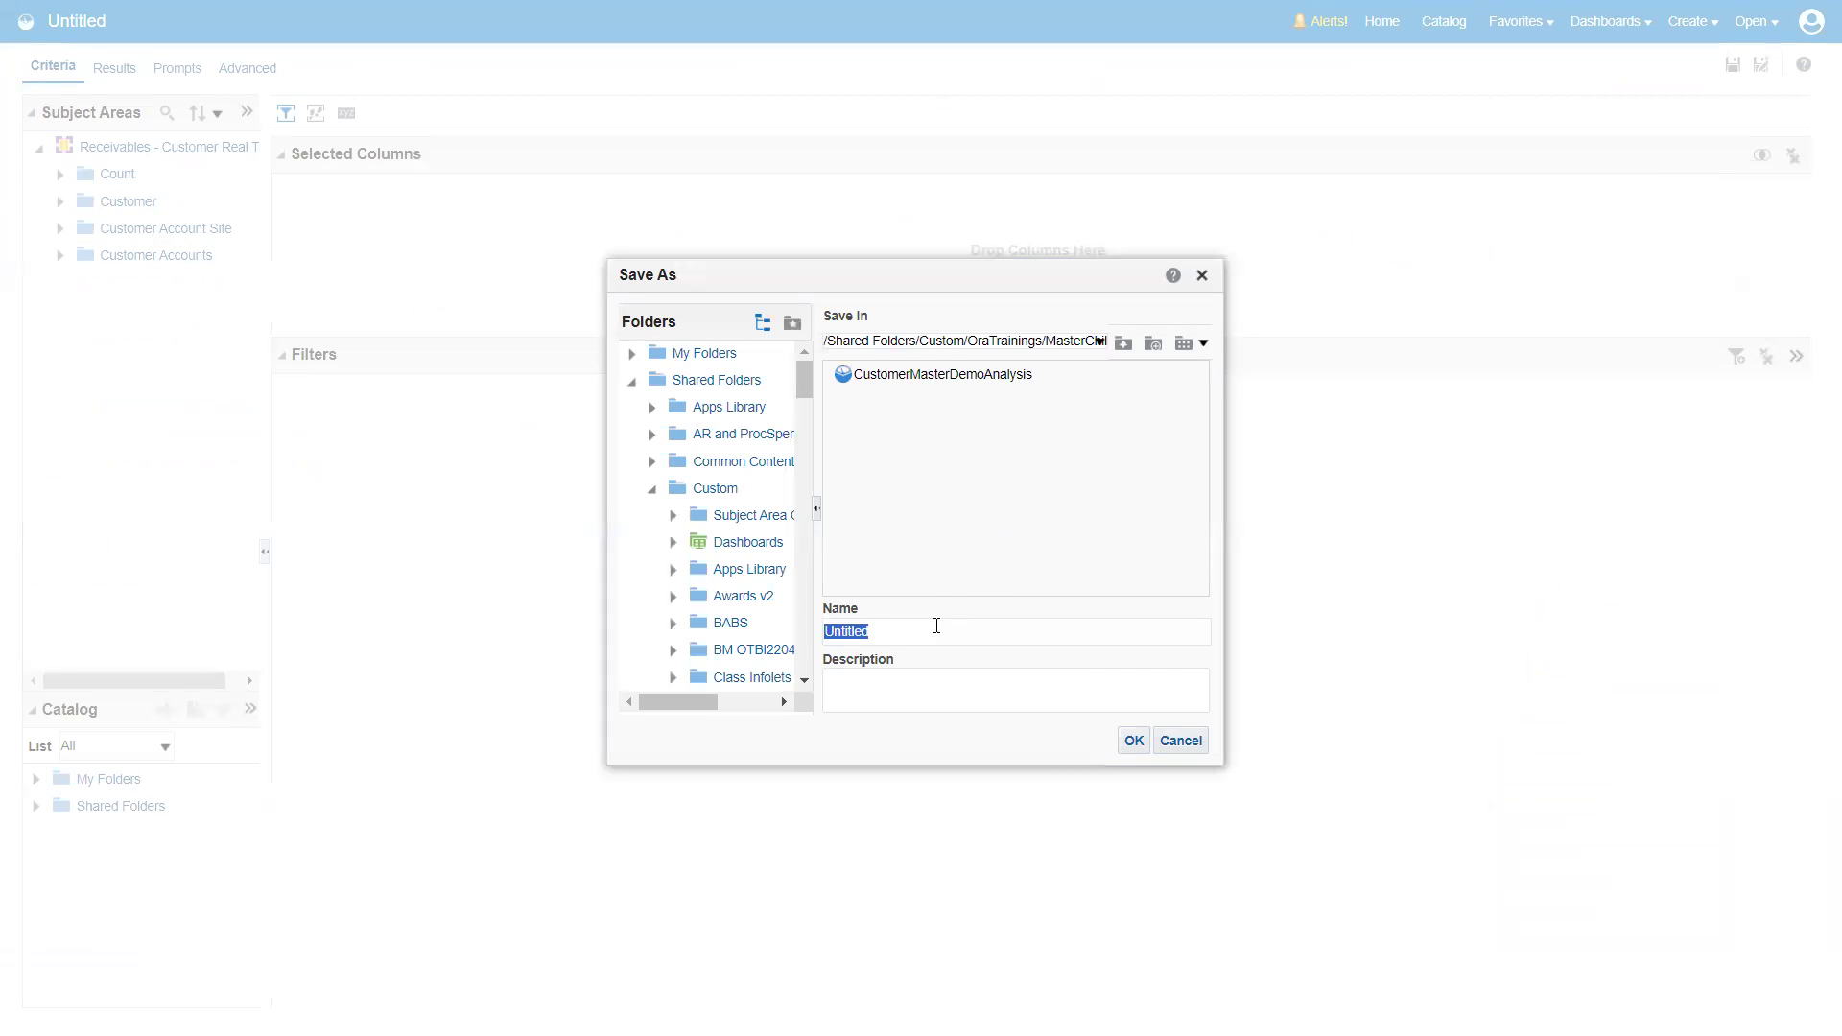
{"action": "type", "text": "CustomerDetailDemoAnalysis"}
{"action": "left_click", "coordinate": [1133, 740]}
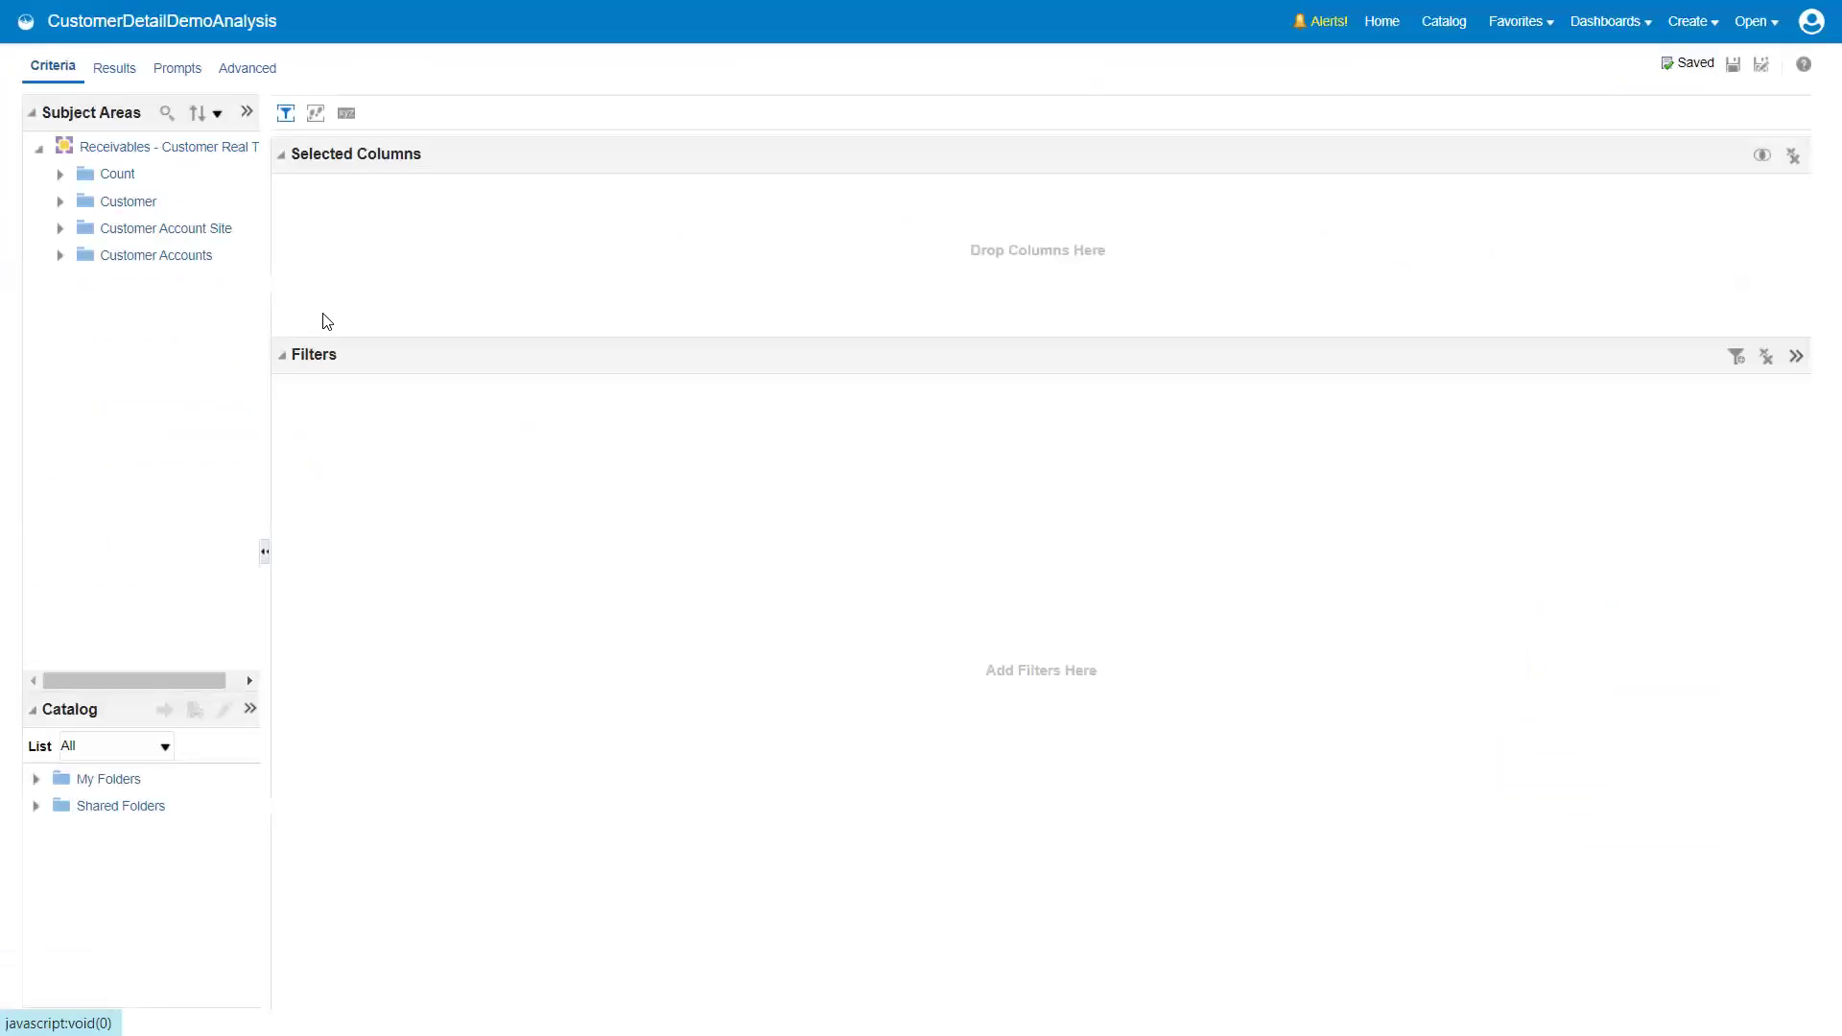
Add the Registry ID, Customer Name and Country columns from Customer Information to the detail analysis
{"action": "left_click", "coordinate": [60, 202]}
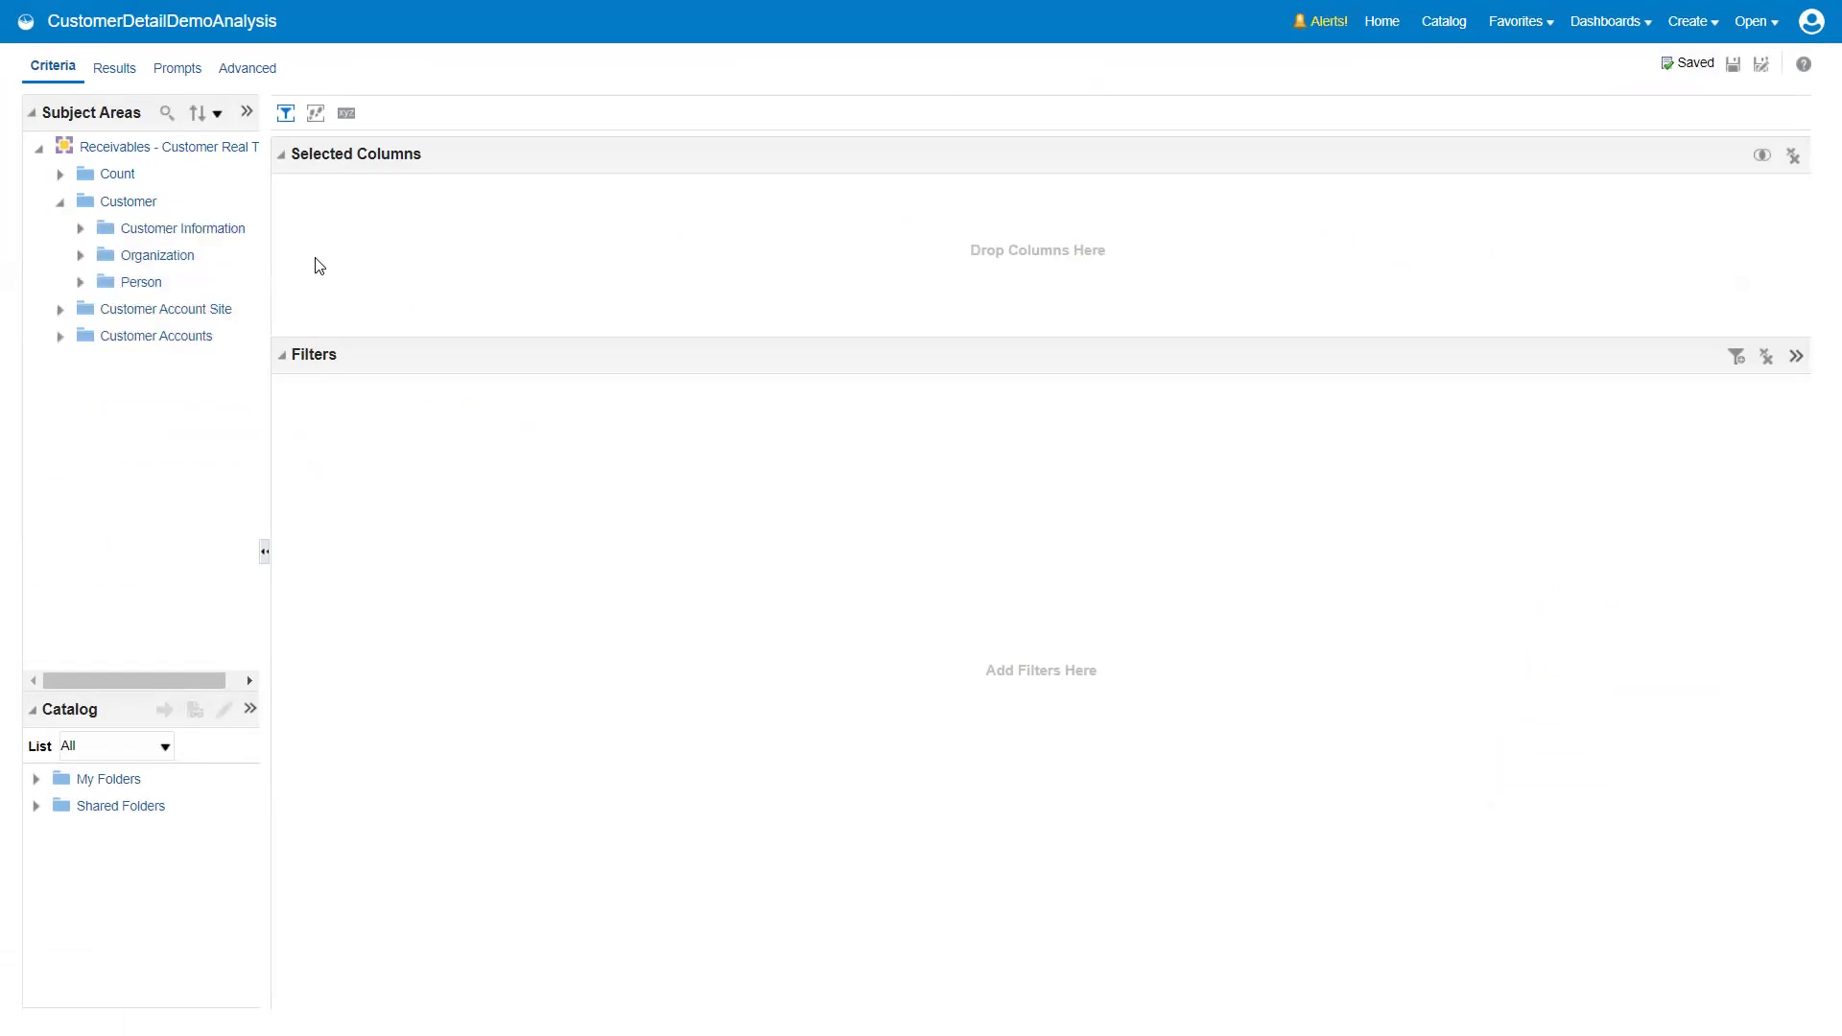
{"action": "left_click", "coordinate": [81, 231]}
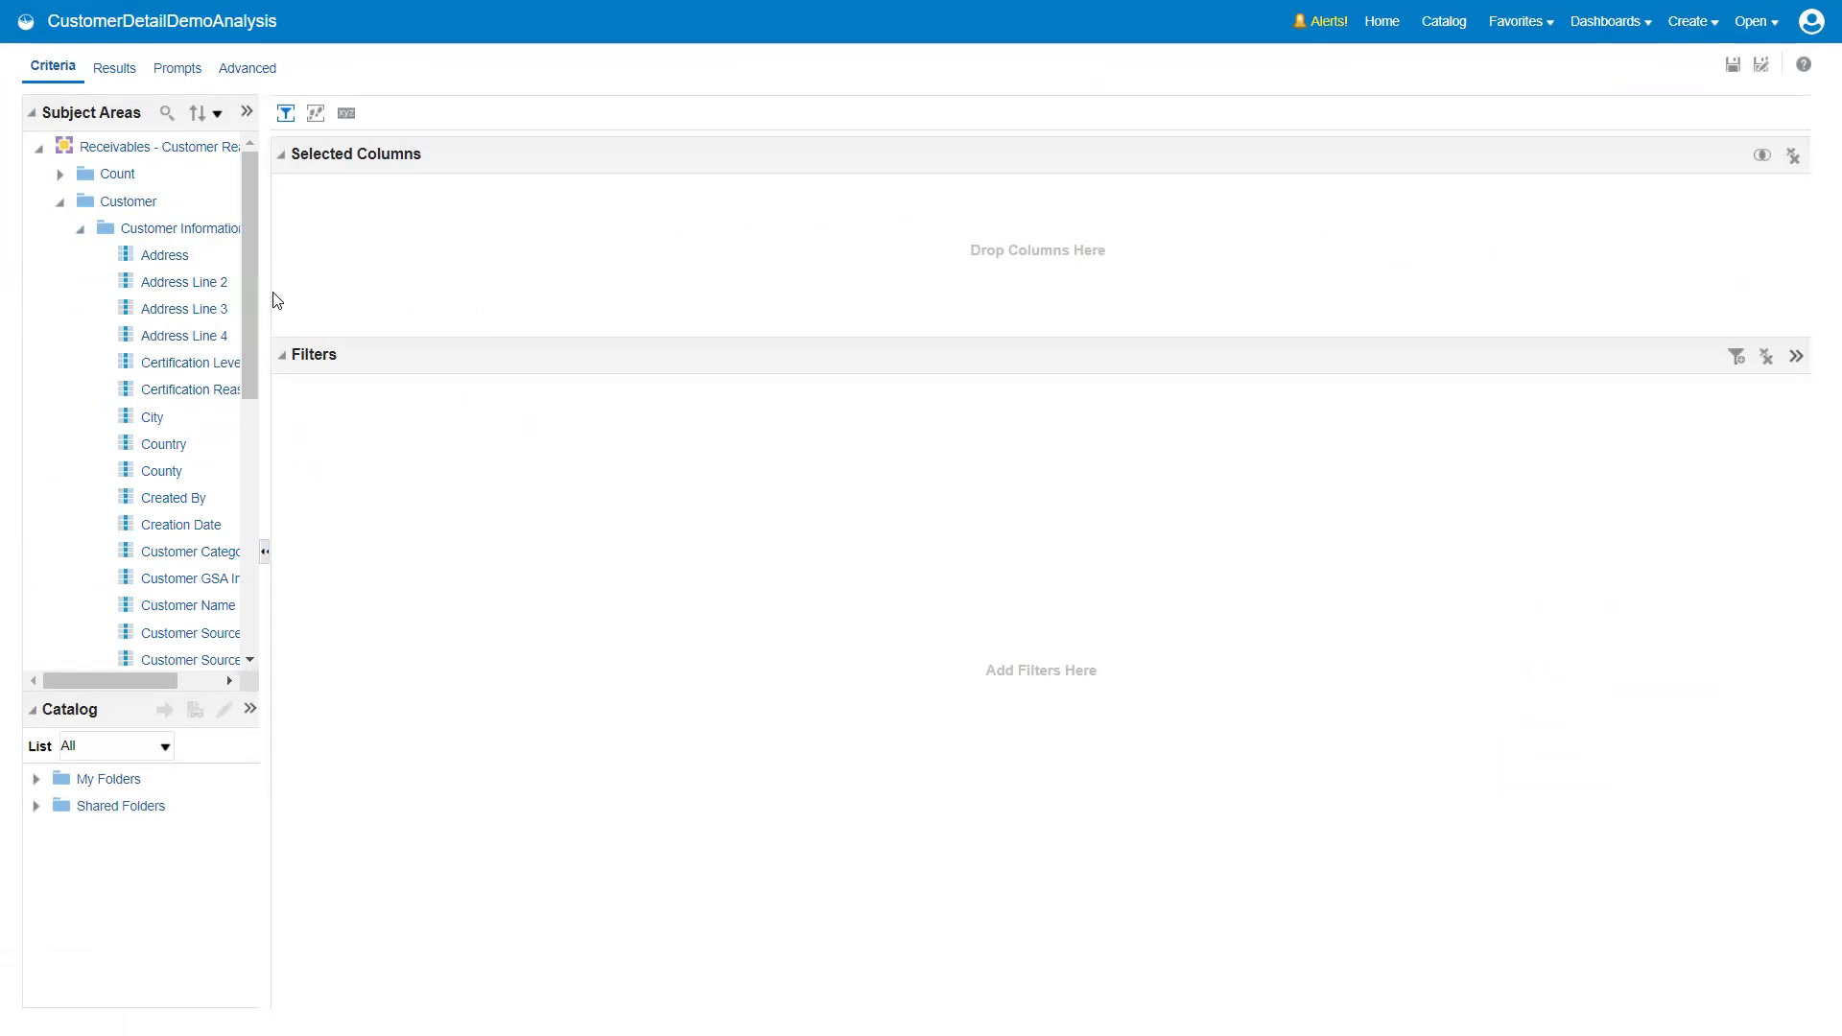
{"action": "left_click_drag", "start_coordinate": [275, 296], "coordinate": [330, 530]}
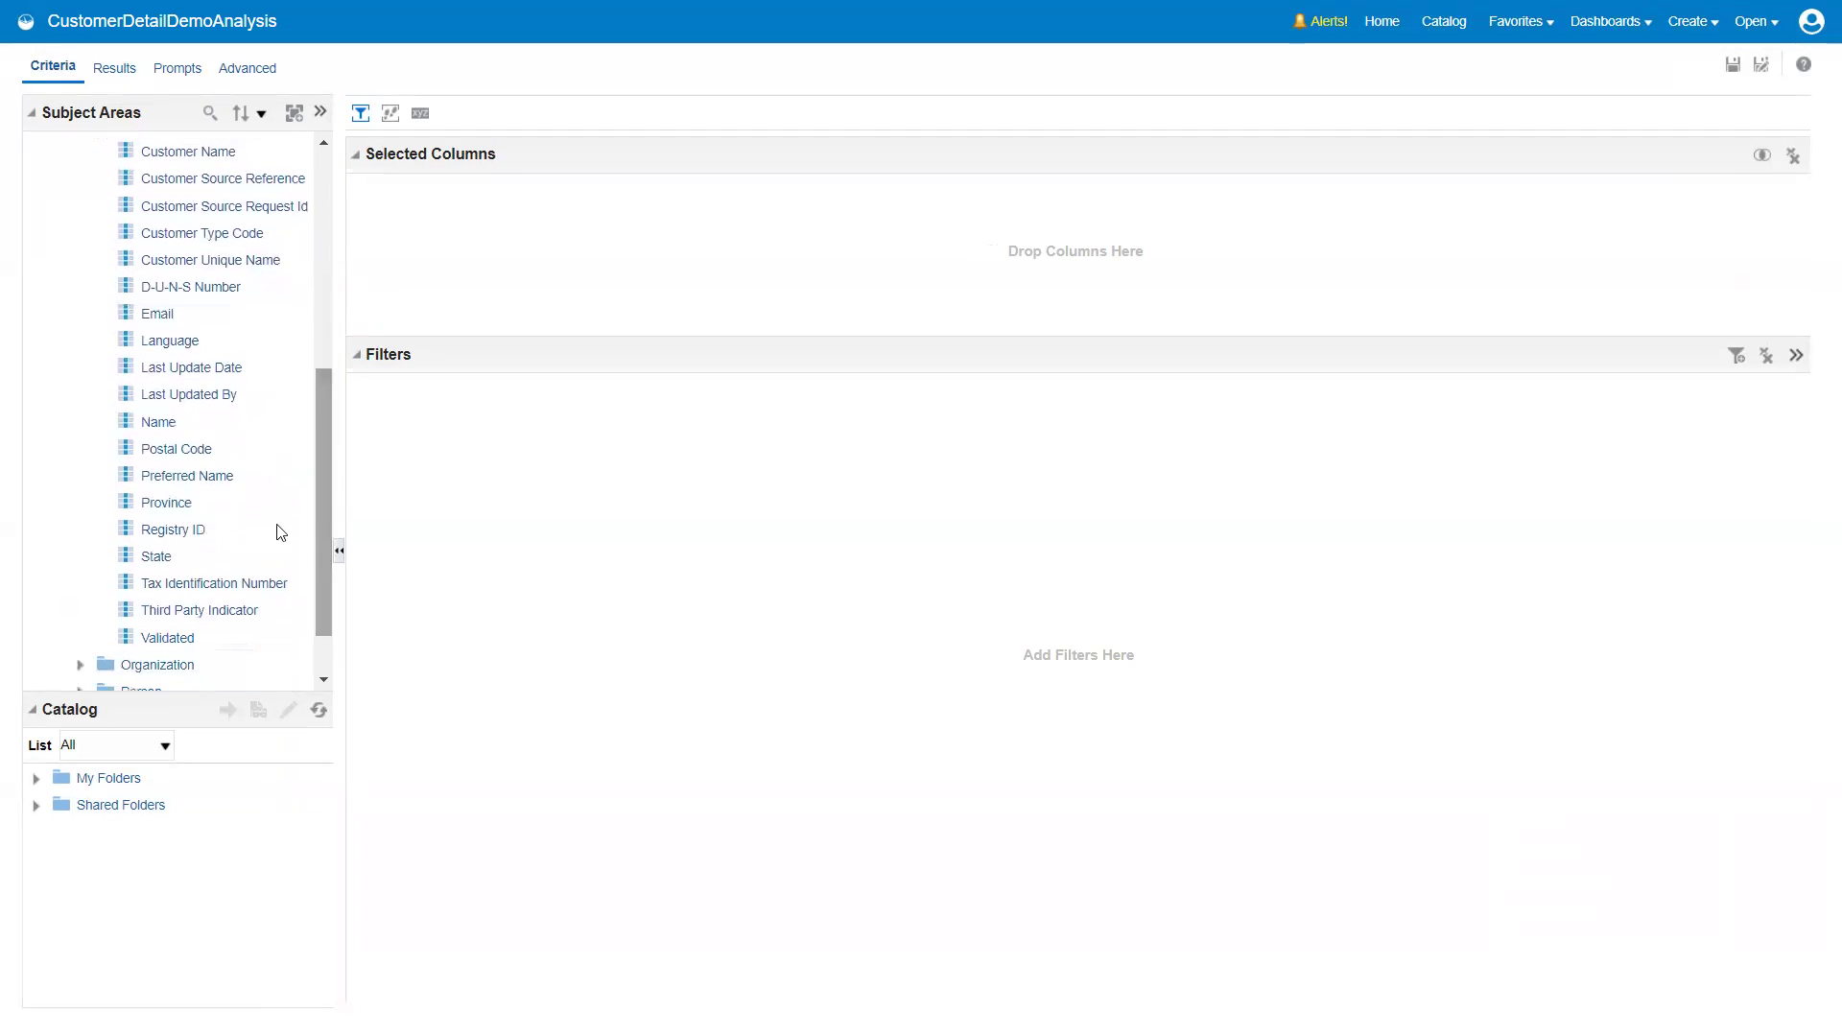
{"action": "left_click_drag", "start_coordinate": [189, 529], "coordinate": [558, 285]}
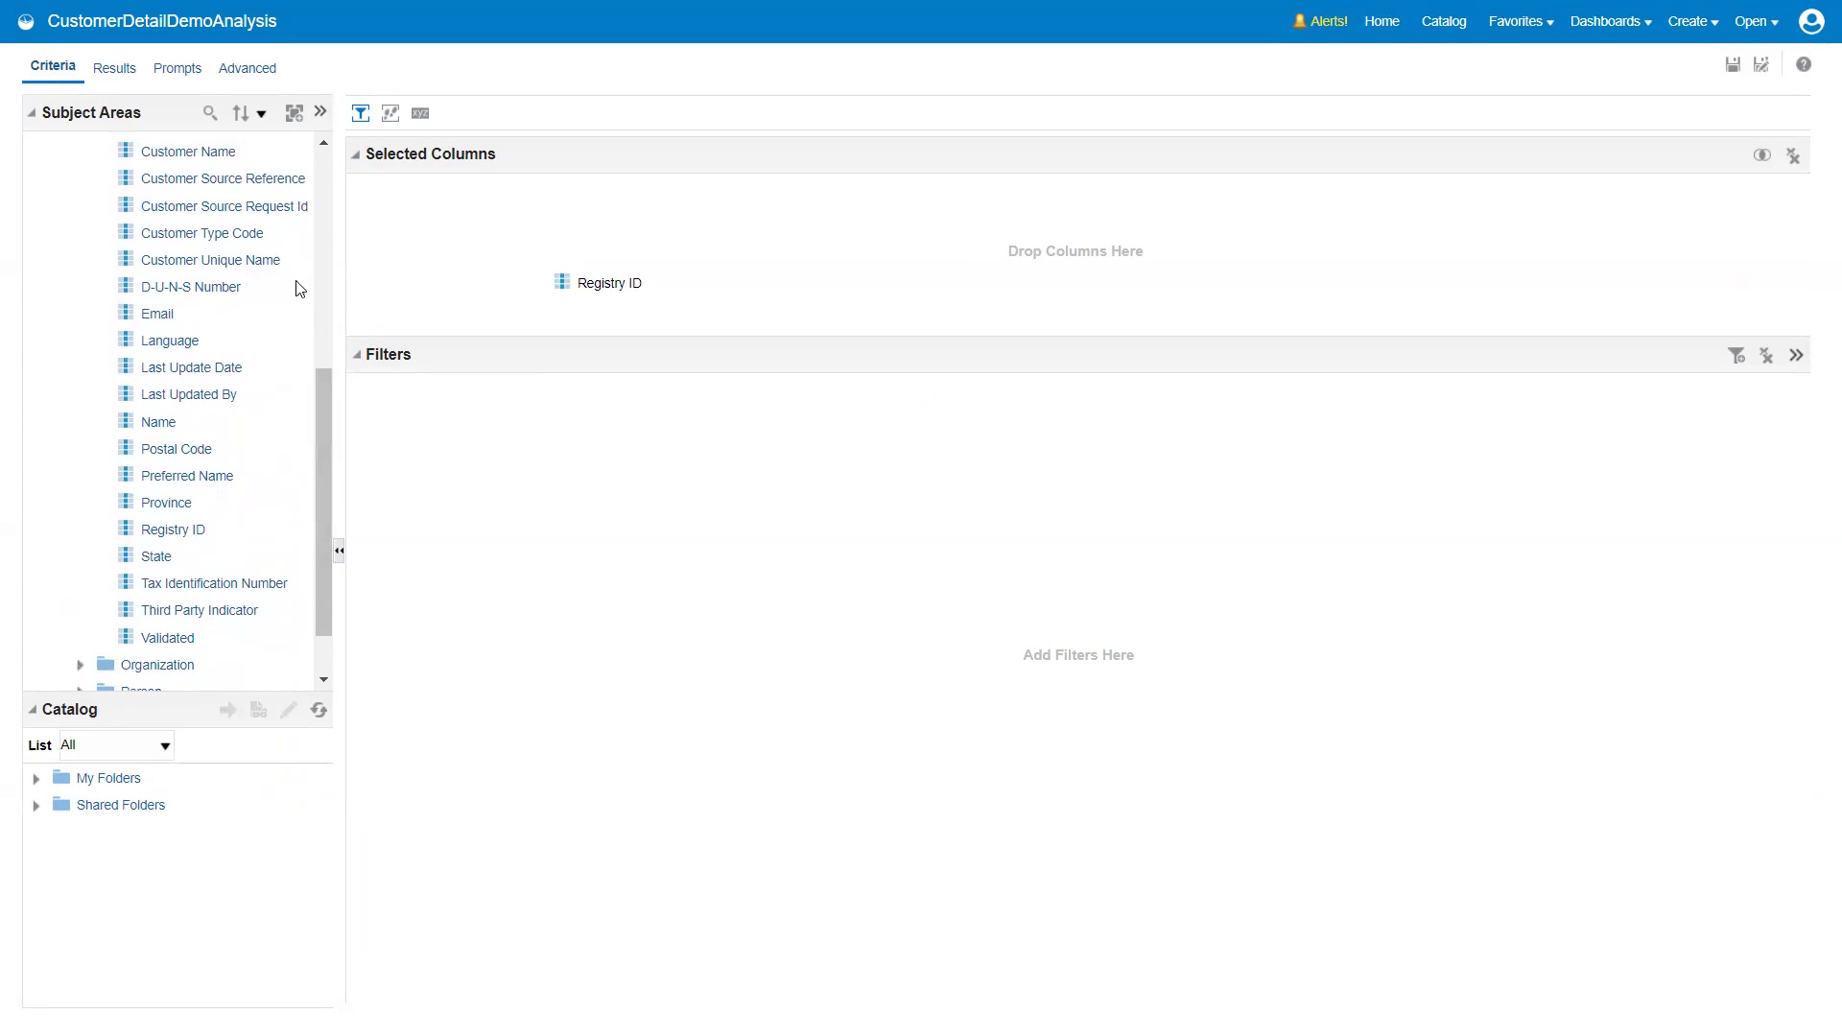
{"action": "left_click_drag", "start_coordinate": [192, 159], "coordinate": [591, 226]}
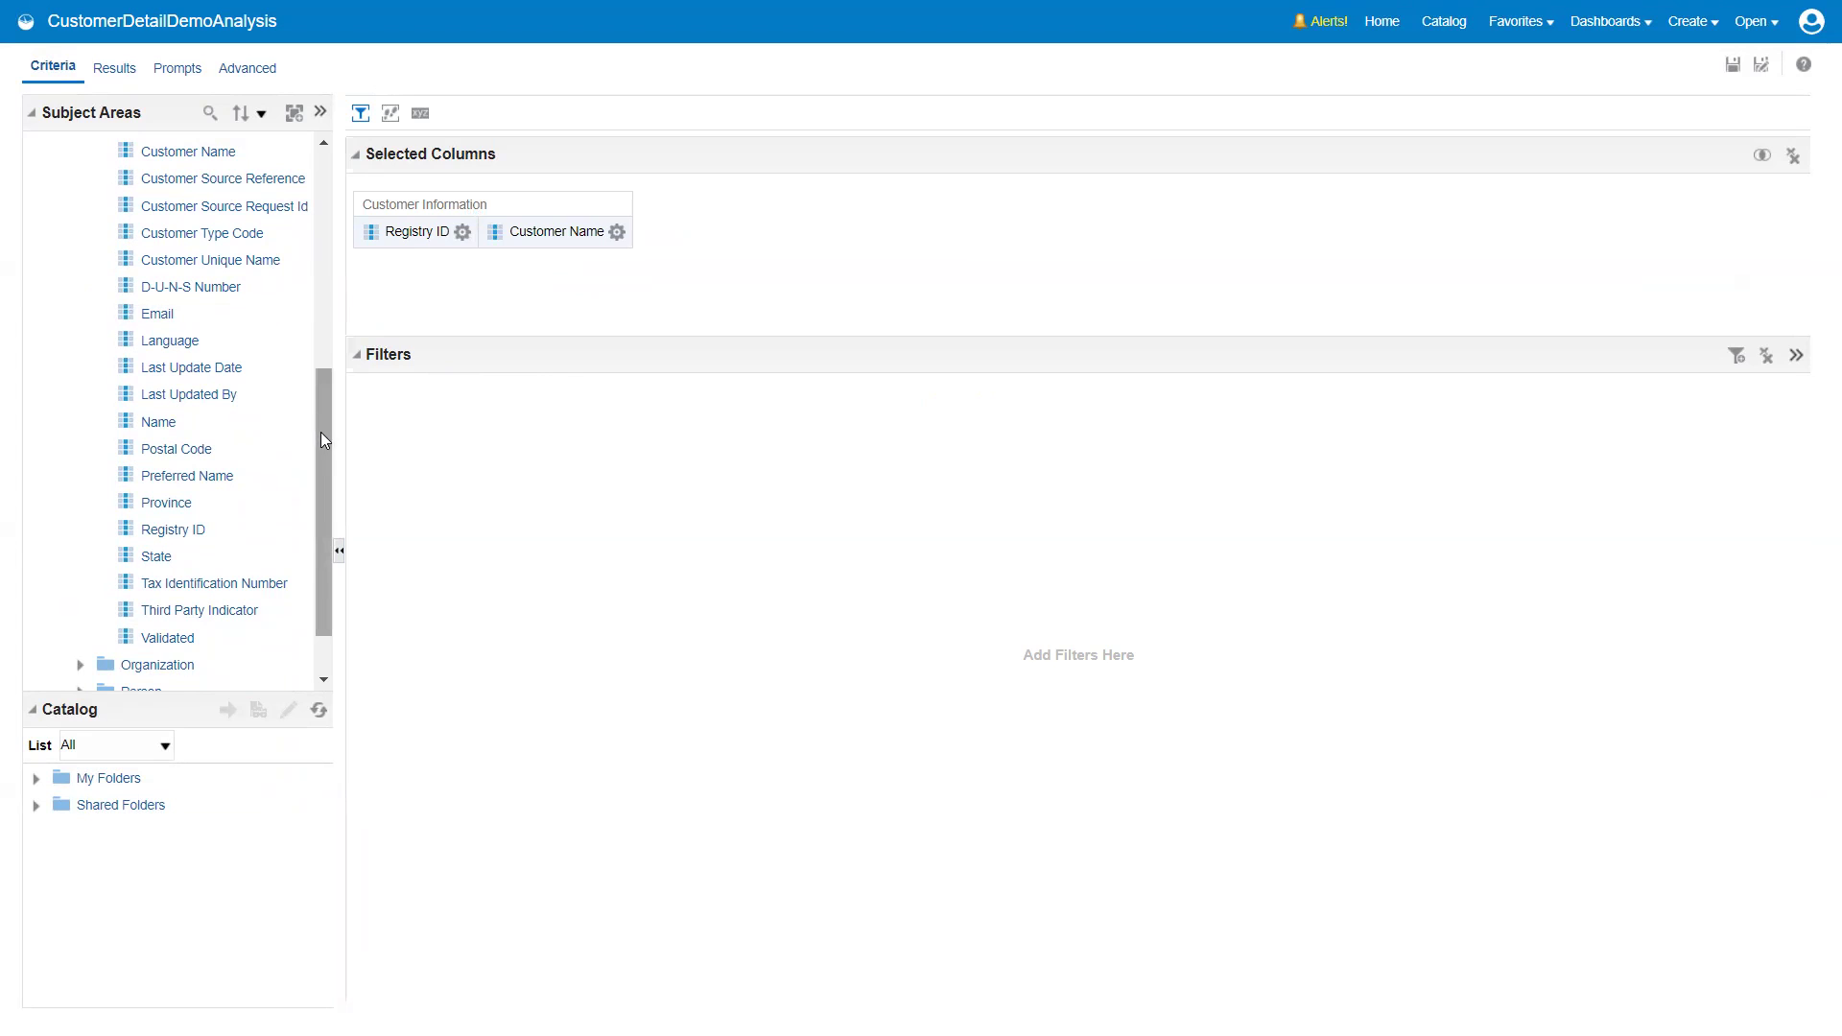
{"action": "left_click_drag", "start_coordinate": [324, 436], "coordinate": [313, 322]}
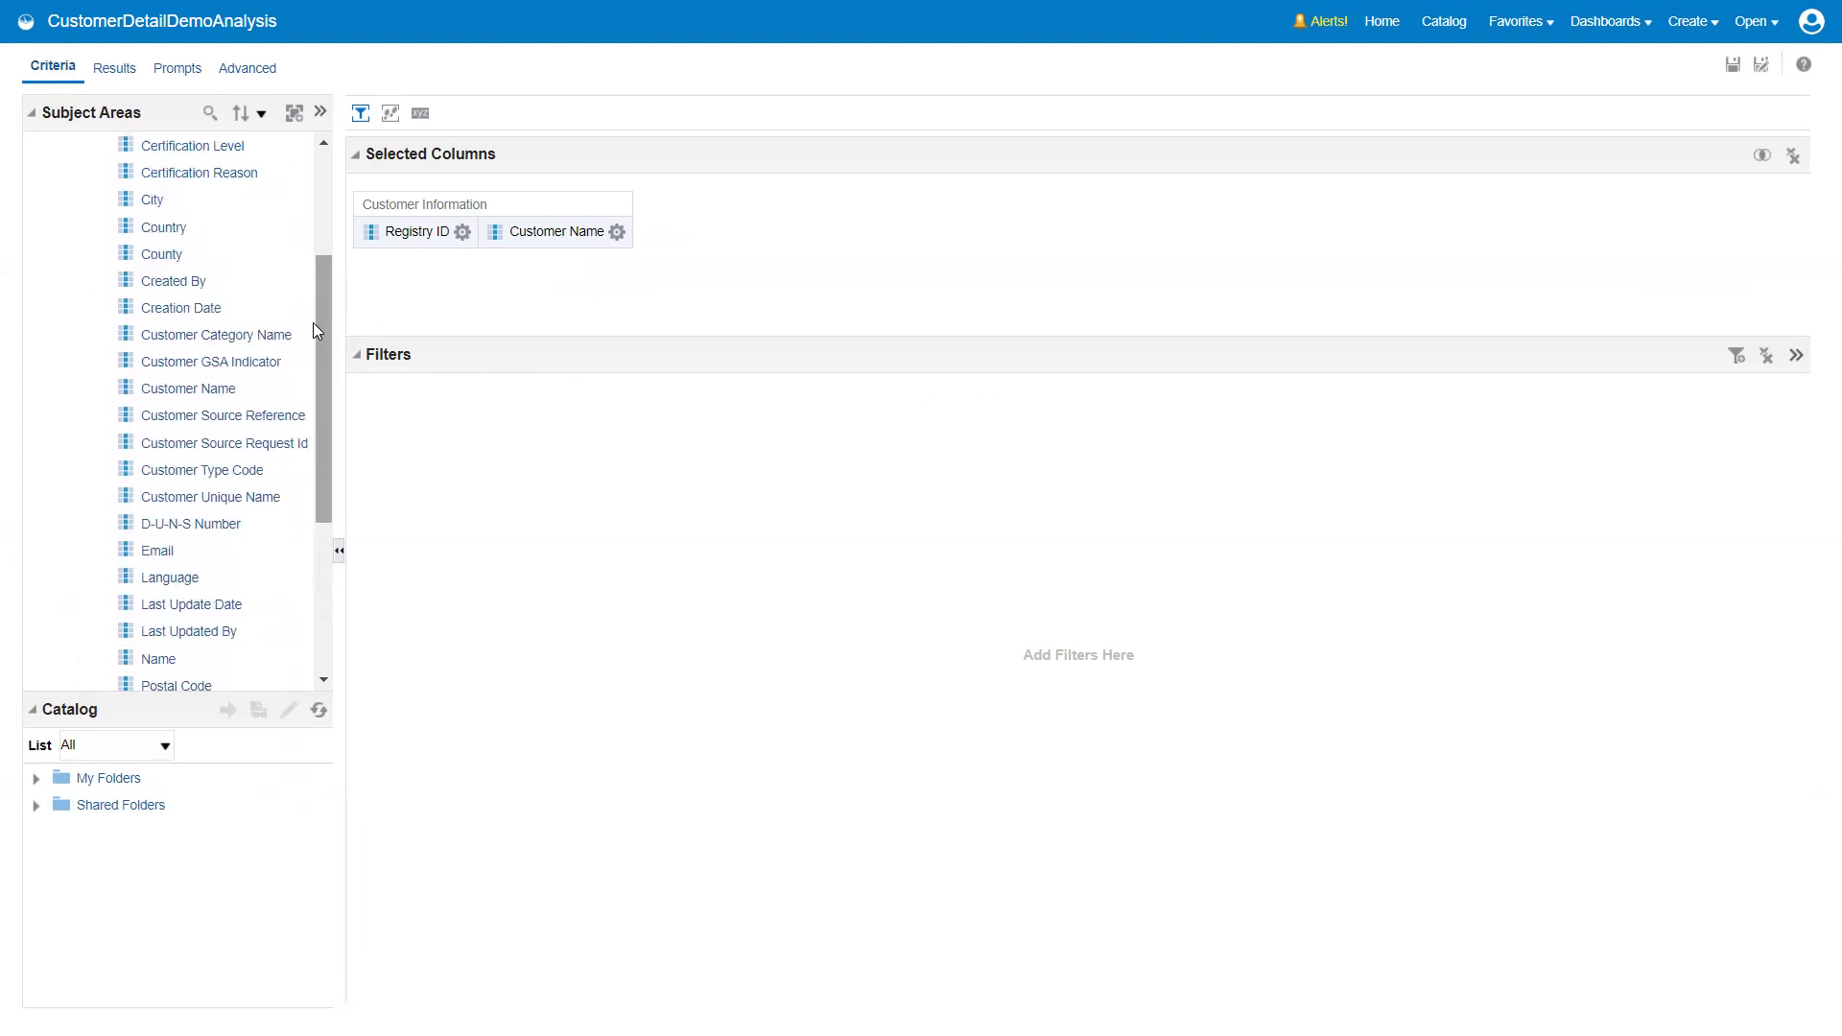
{"action": "left_click_drag", "start_coordinate": [171, 234], "coordinate": [739, 240]}
Add the Account Number column from the Customer Account Details folder under Customer Accounts
{"action": "scroll", "coordinate": [321, 206], "scroll_direction": "up", "scroll_amount": 3}
{"action": "scroll", "coordinate": [323, 209], "scroll_direction": "up", "scroll_amount": 1}
{"action": "left_click", "coordinate": [60, 202]}
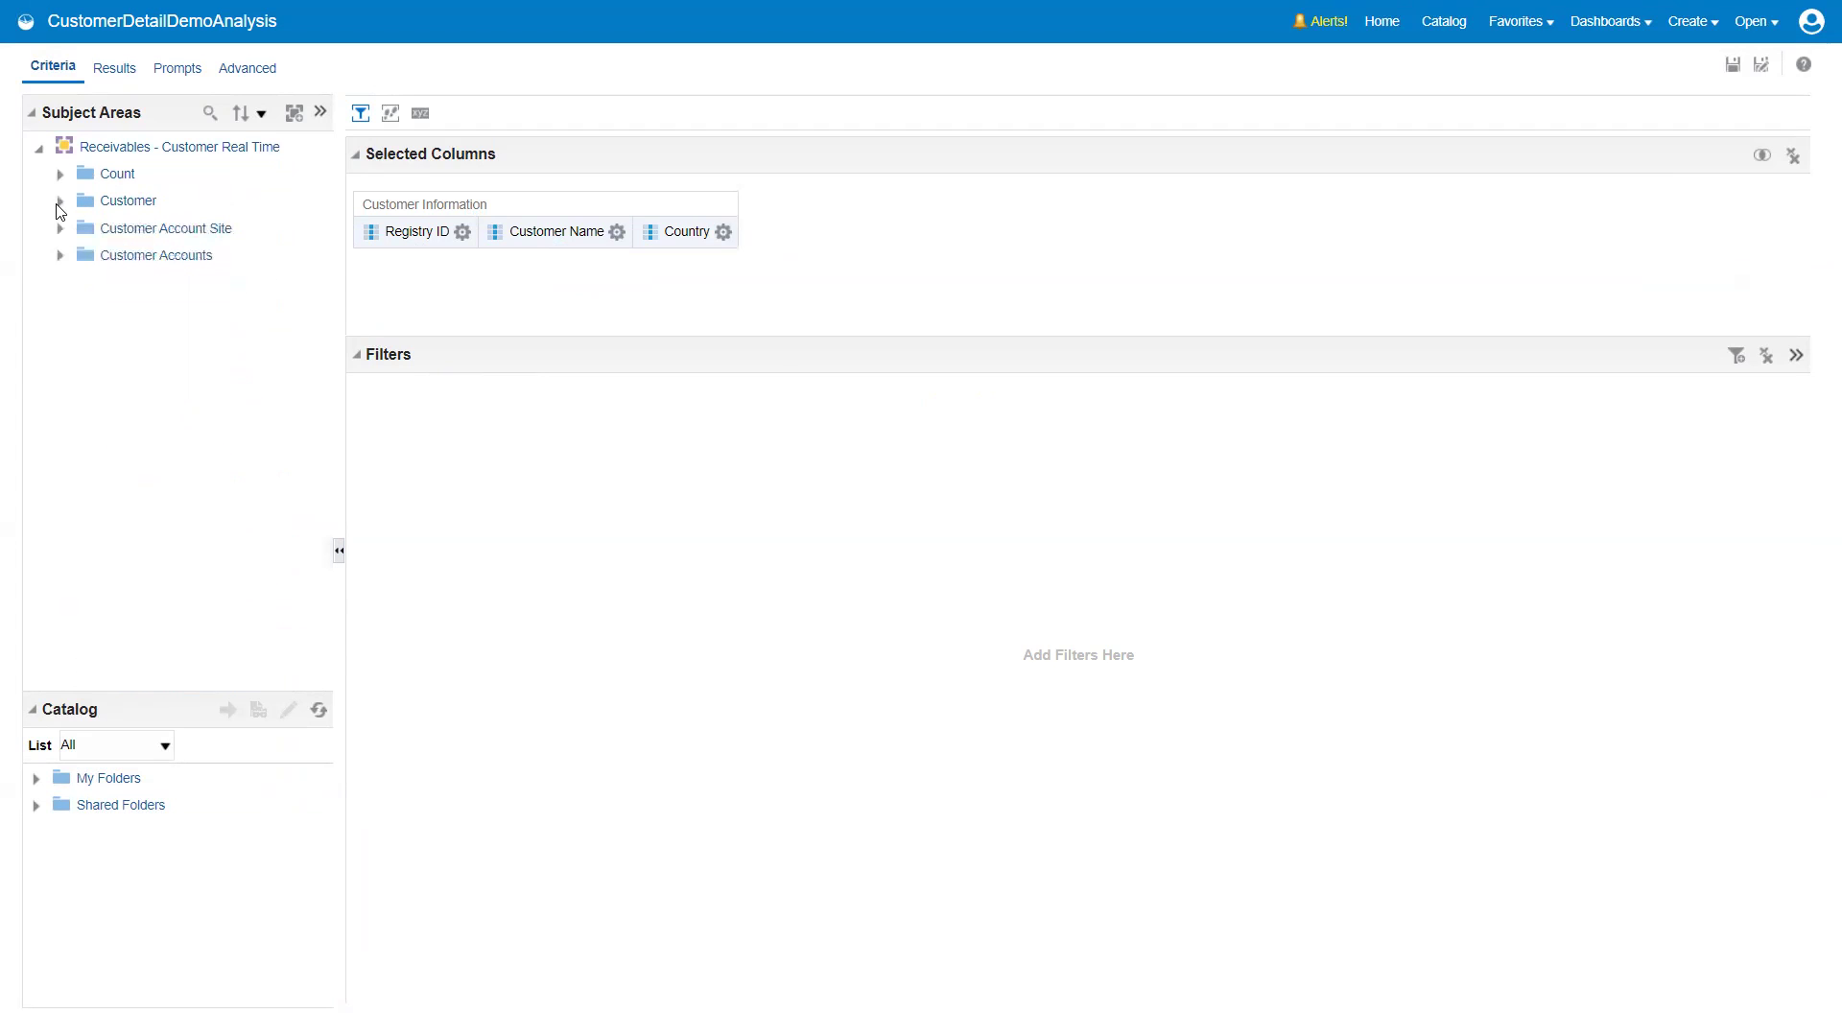
{"action": "left_click", "coordinate": [59, 256]}
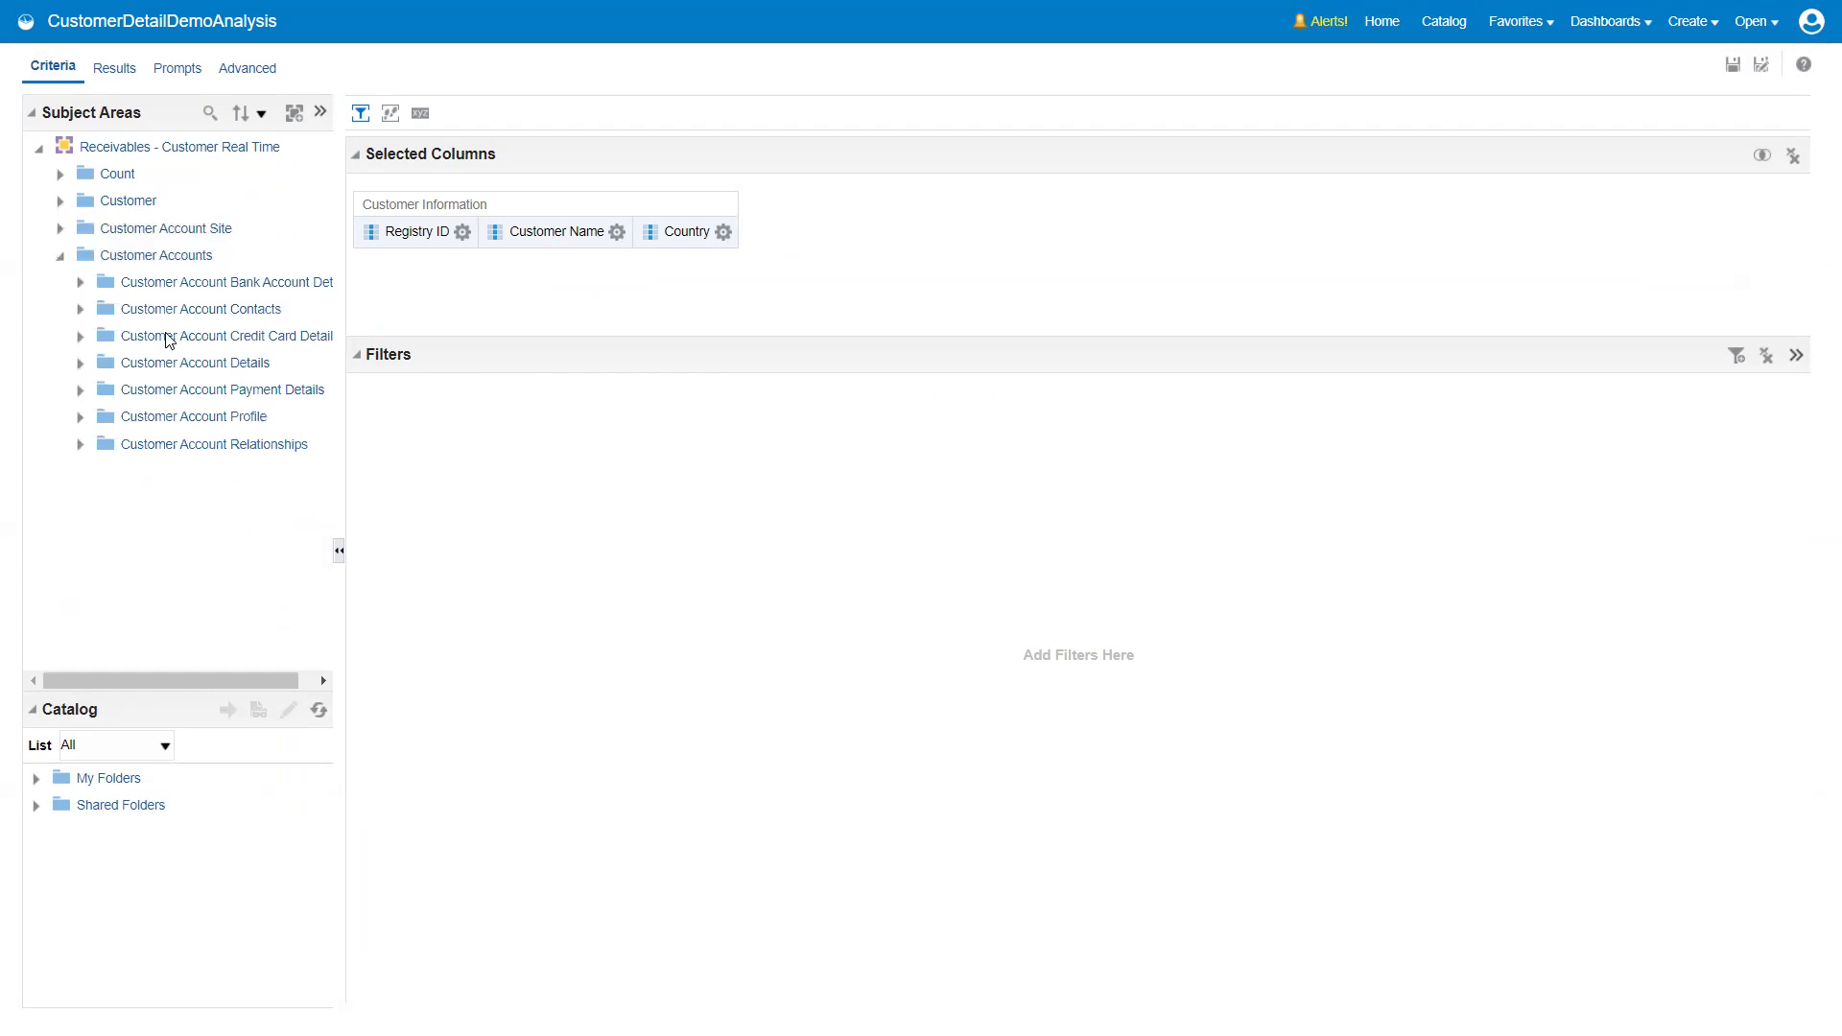
{"action": "left_click", "coordinate": [80, 364]}
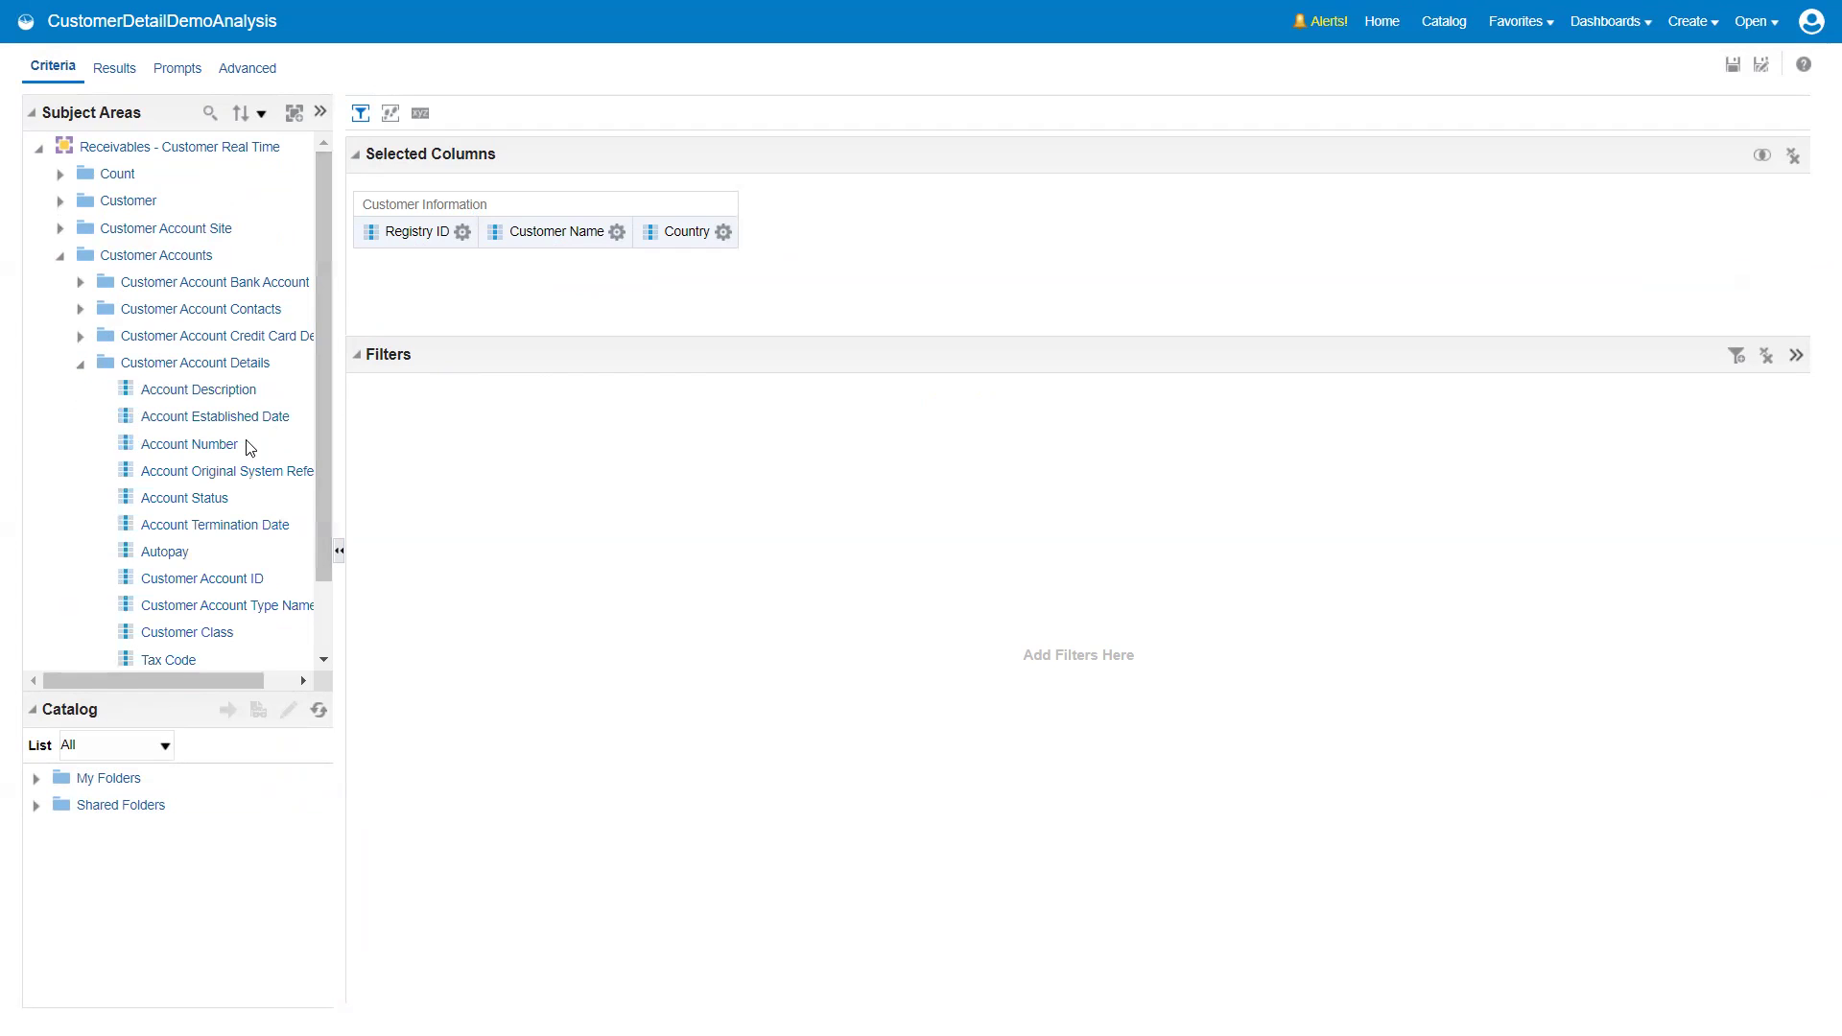
{"action": "left_click_drag", "start_coordinate": [219, 454], "coordinate": [840, 235]}
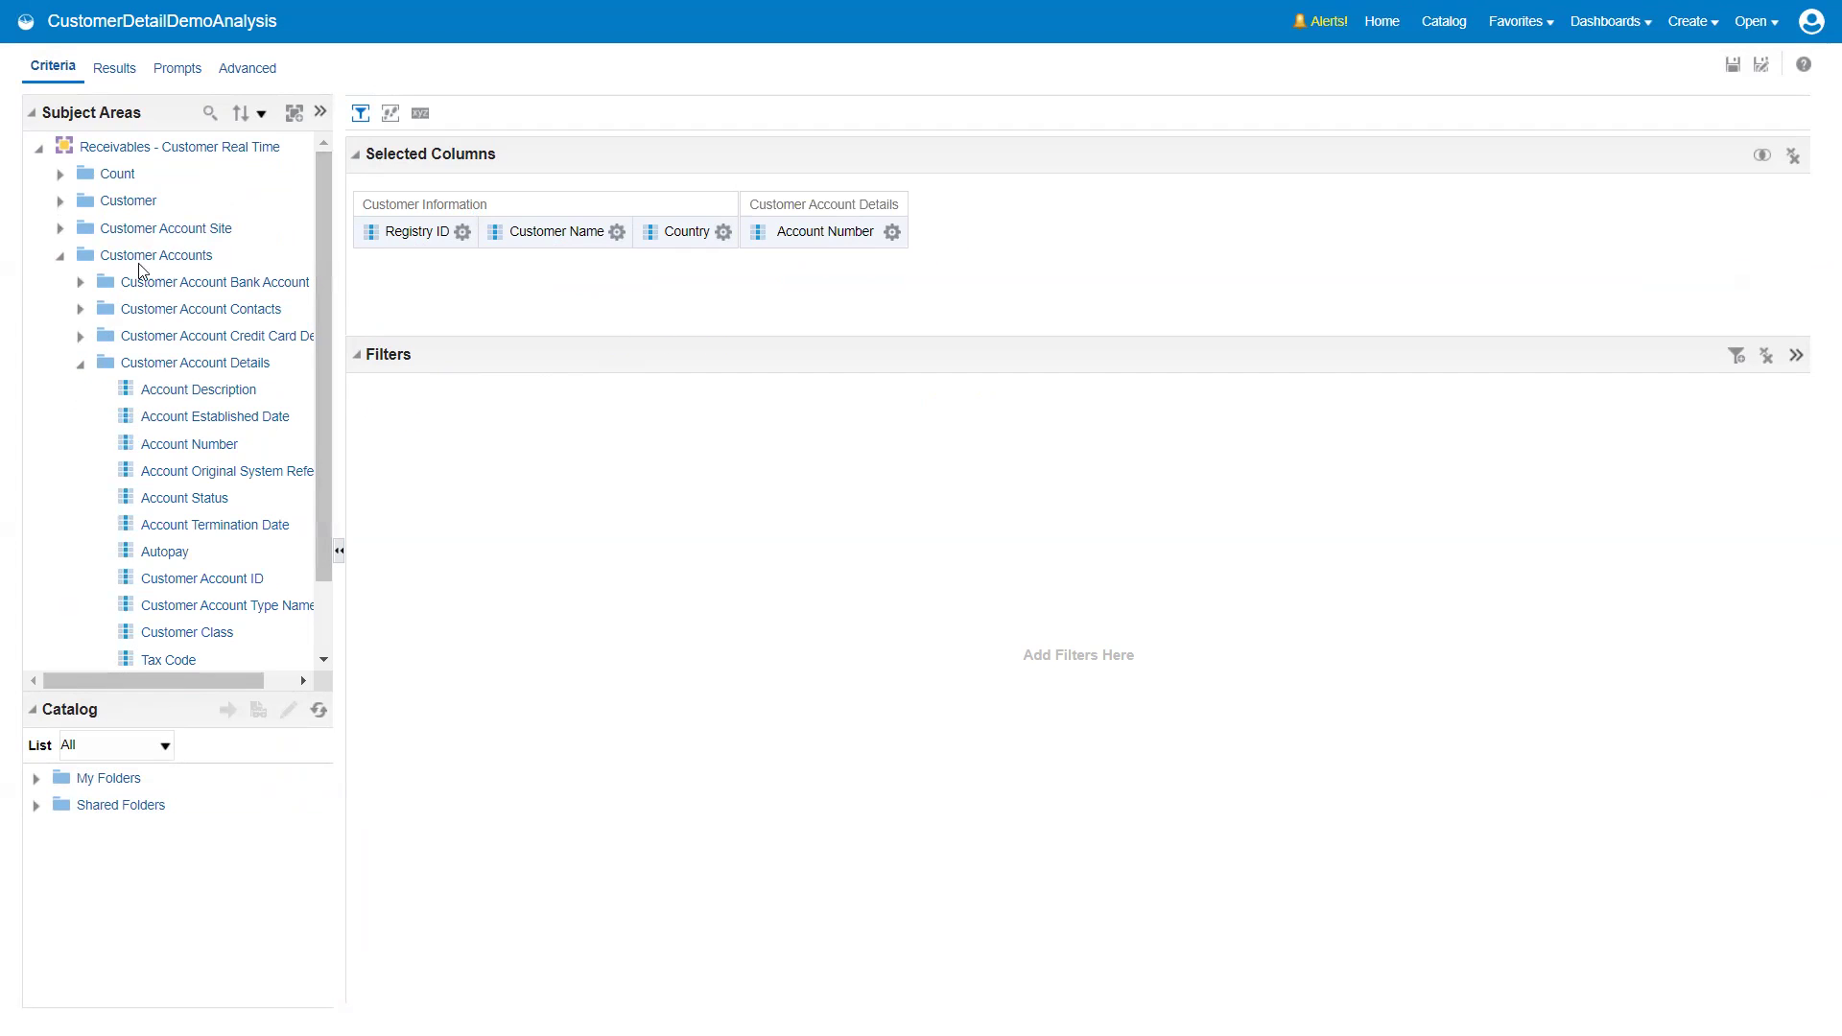
Add the Site Name and Site Number columns from Site Address under Customer Account Site Details, placing them after Registry ID
{"action": "left_click", "coordinate": [59, 229]}
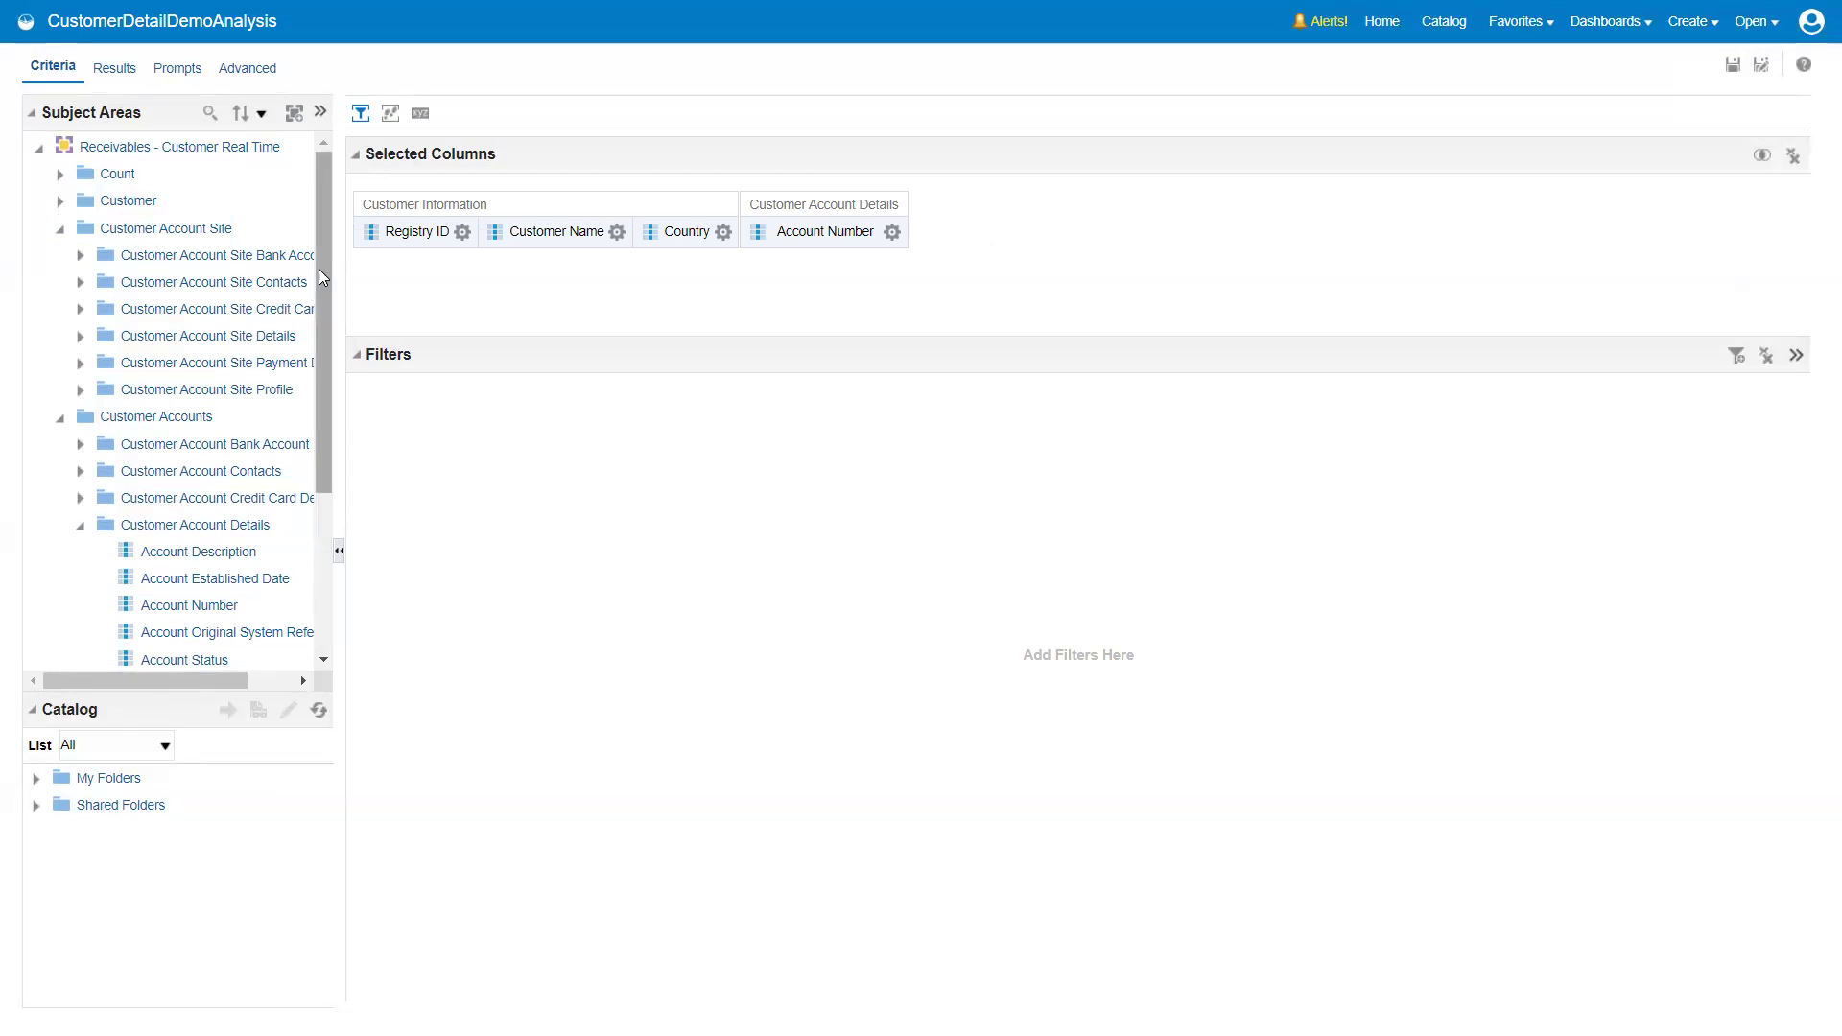
{"action": "left_click", "coordinate": [80, 337]}
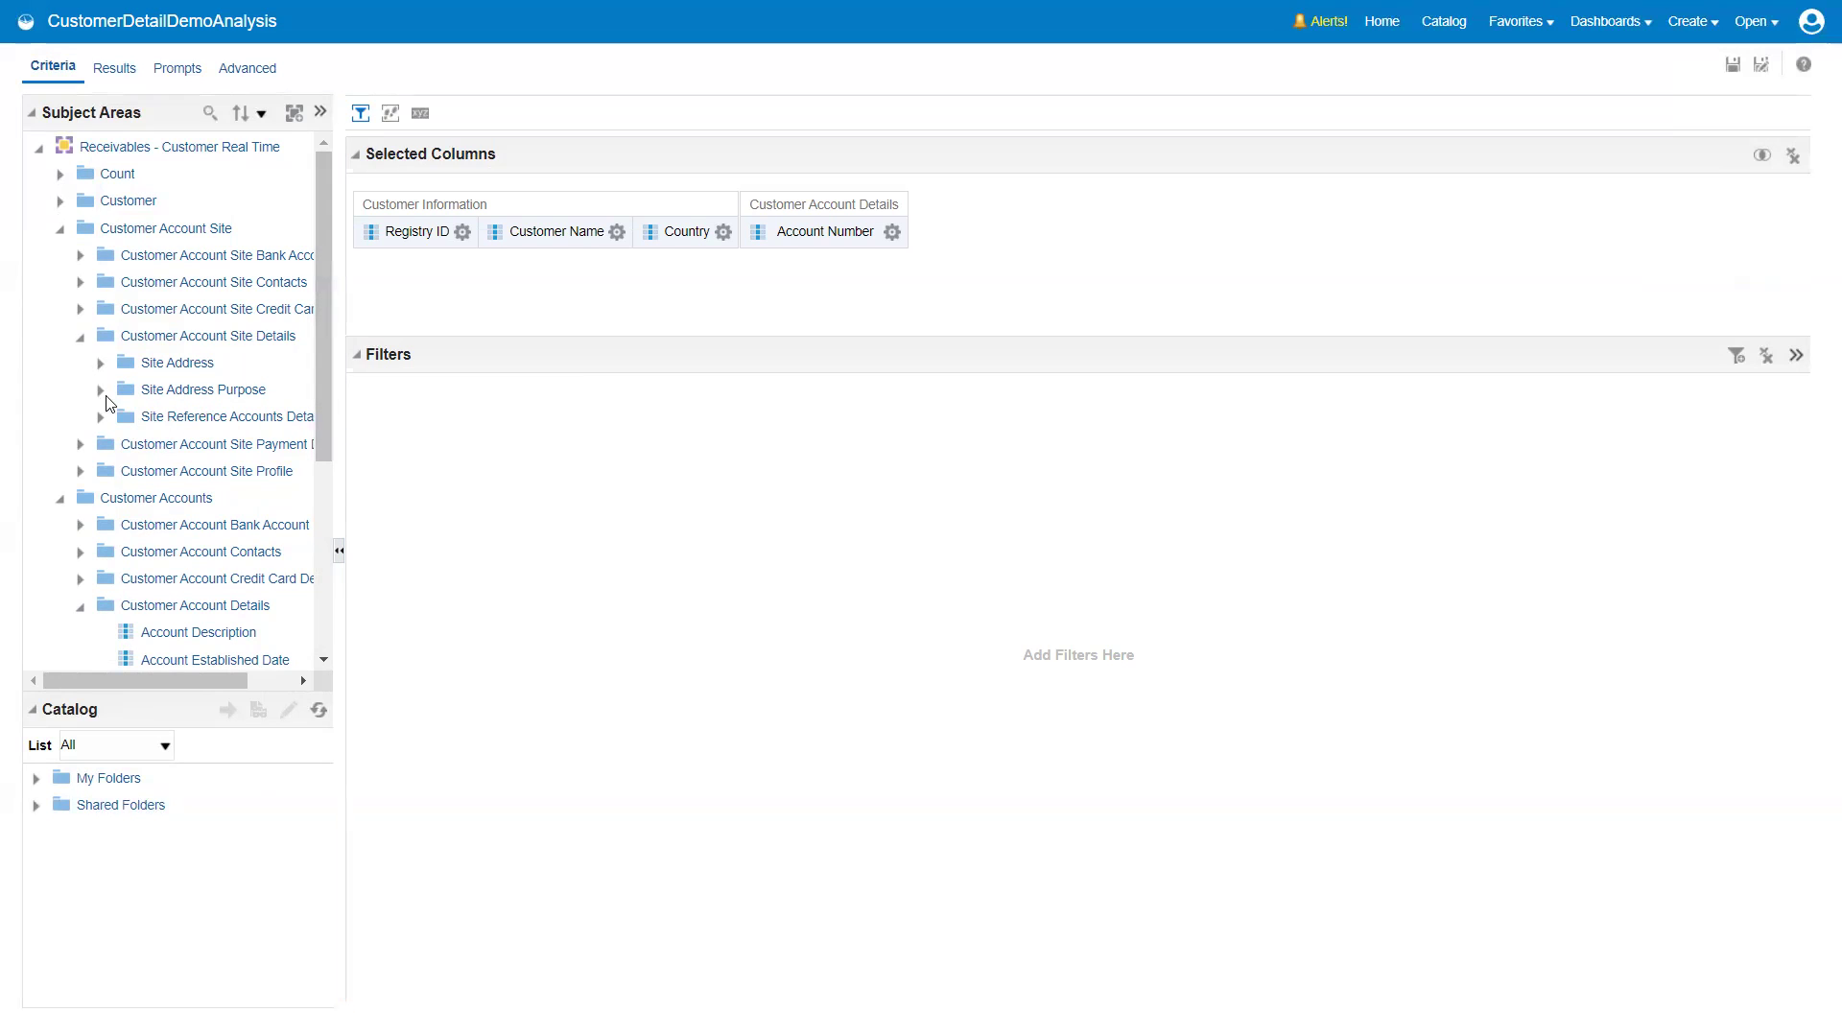
{"action": "left_click", "coordinate": [100, 365]}
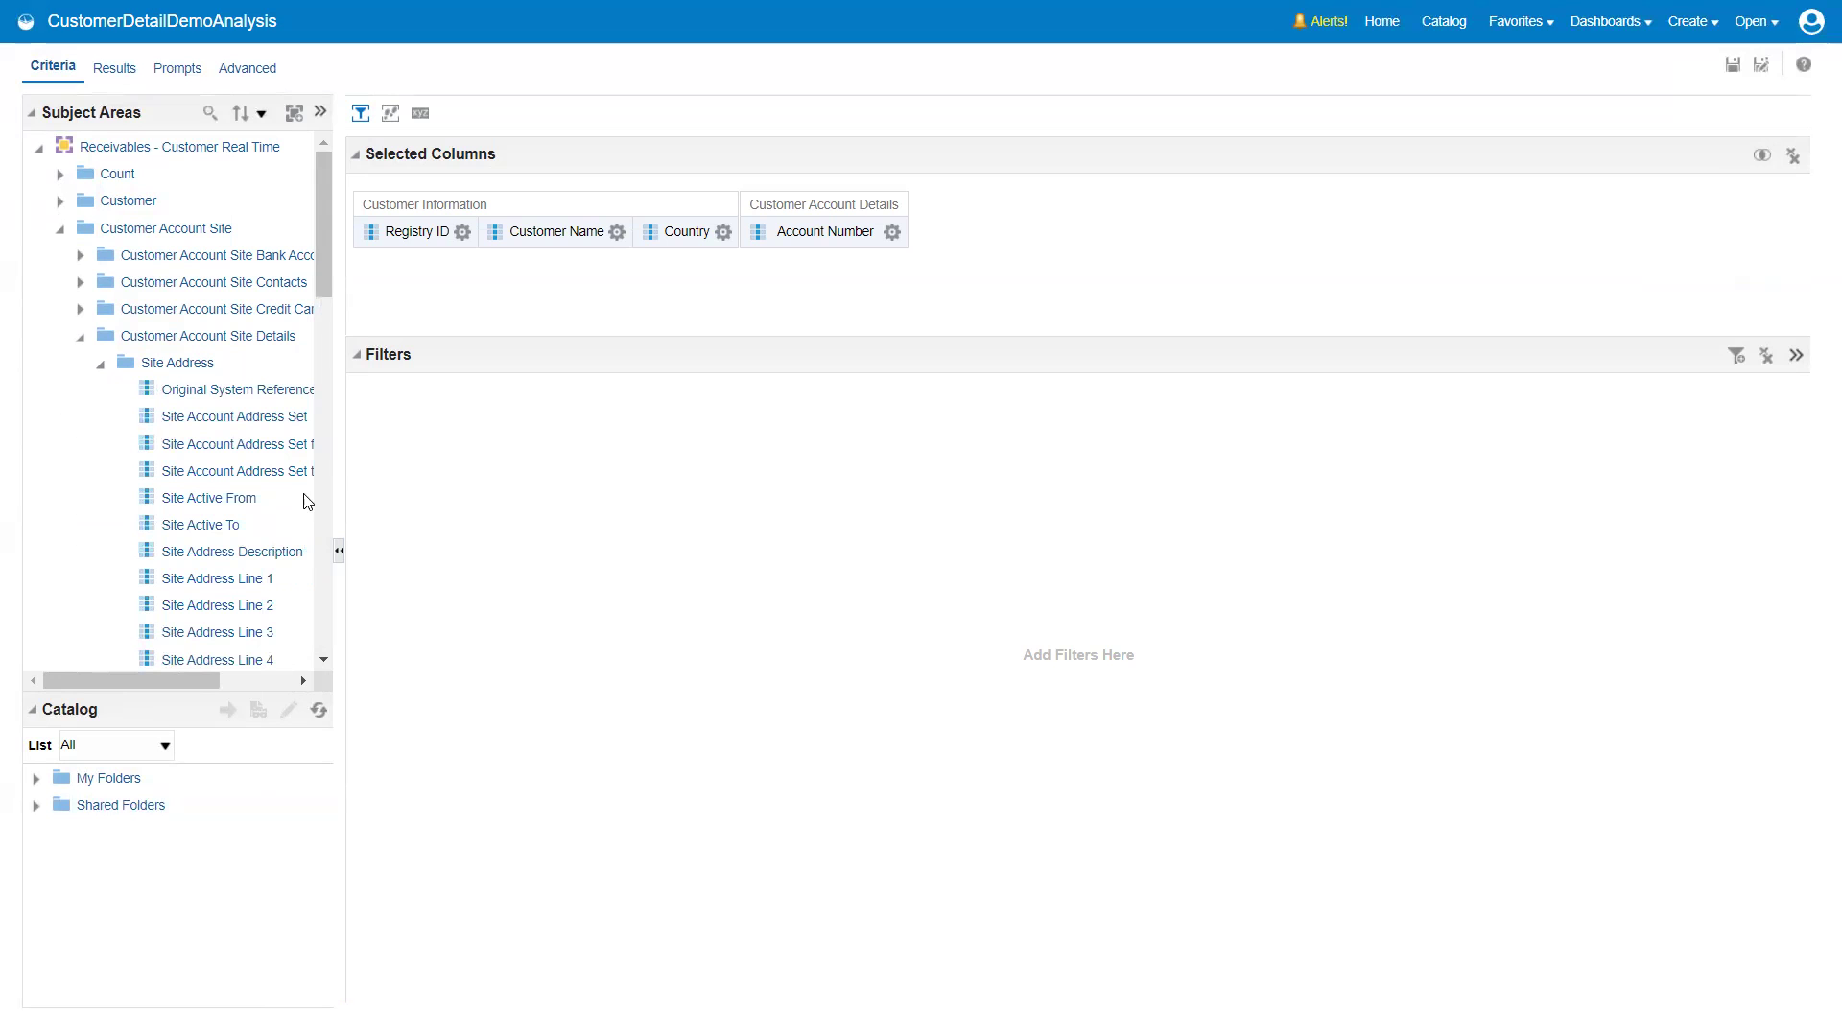
{"action": "left_click_drag", "start_coordinate": [322, 276], "coordinate": [317, 384]}
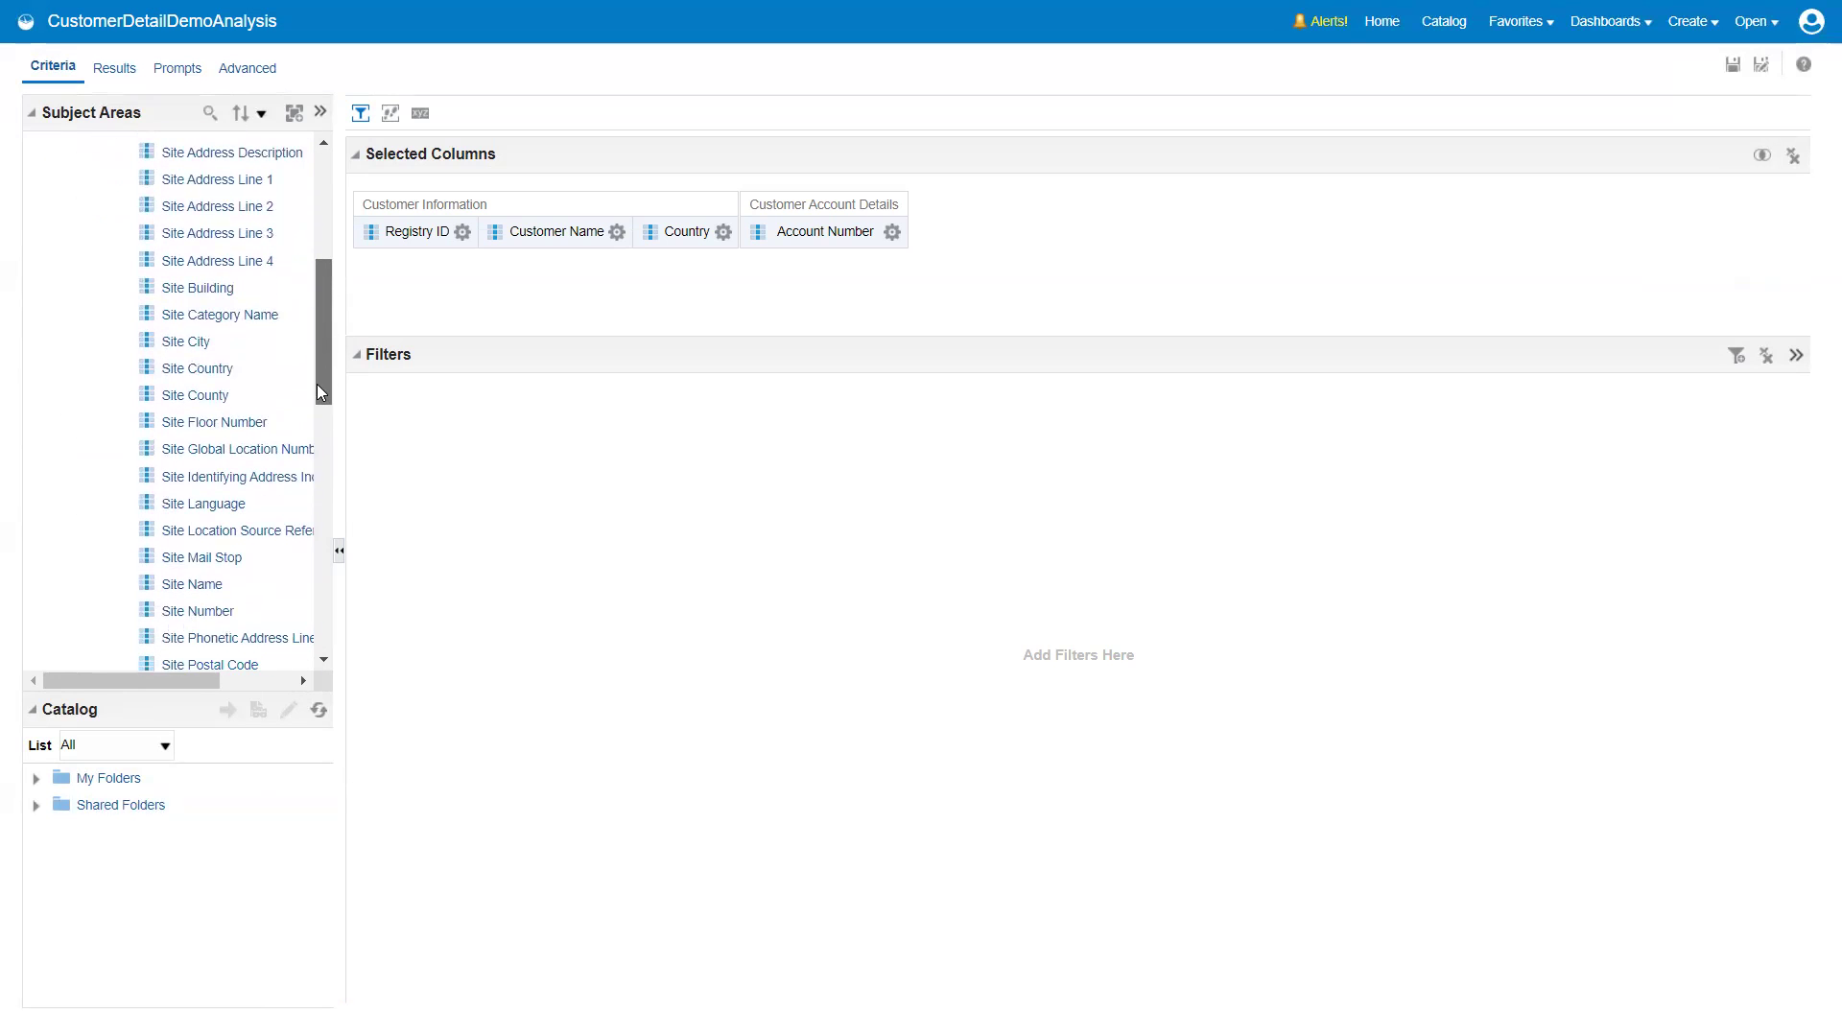
{"action": "scroll", "coordinate": [228, 480], "scroll_direction": "down", "scroll_amount": 2}
{"action": "left_click_drag", "start_coordinate": [217, 496], "coordinate": [950, 271]}
{"action": "left_click_drag", "start_coordinate": [217, 461], "coordinate": [1092, 203]}
Exit full screen and save the detail analysis
{"action": "left_click", "coordinate": [998, 232]}
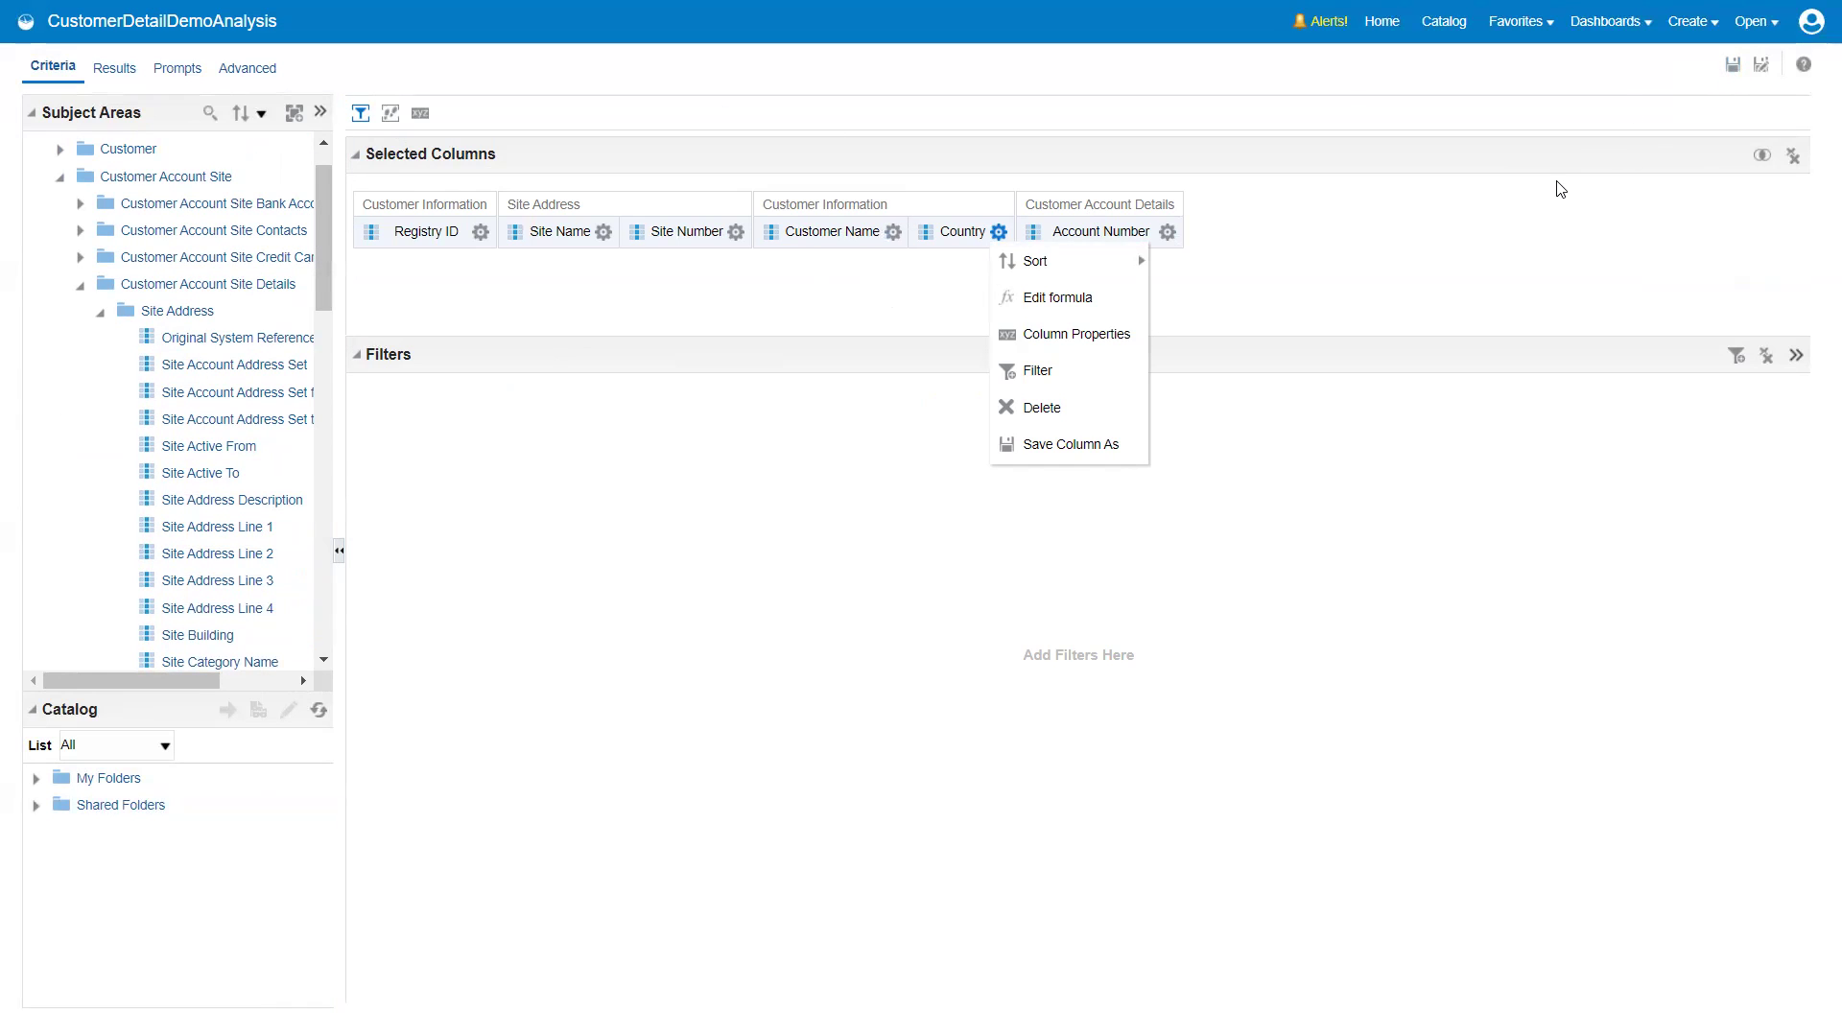
{"action": "key", "text": "F11"}
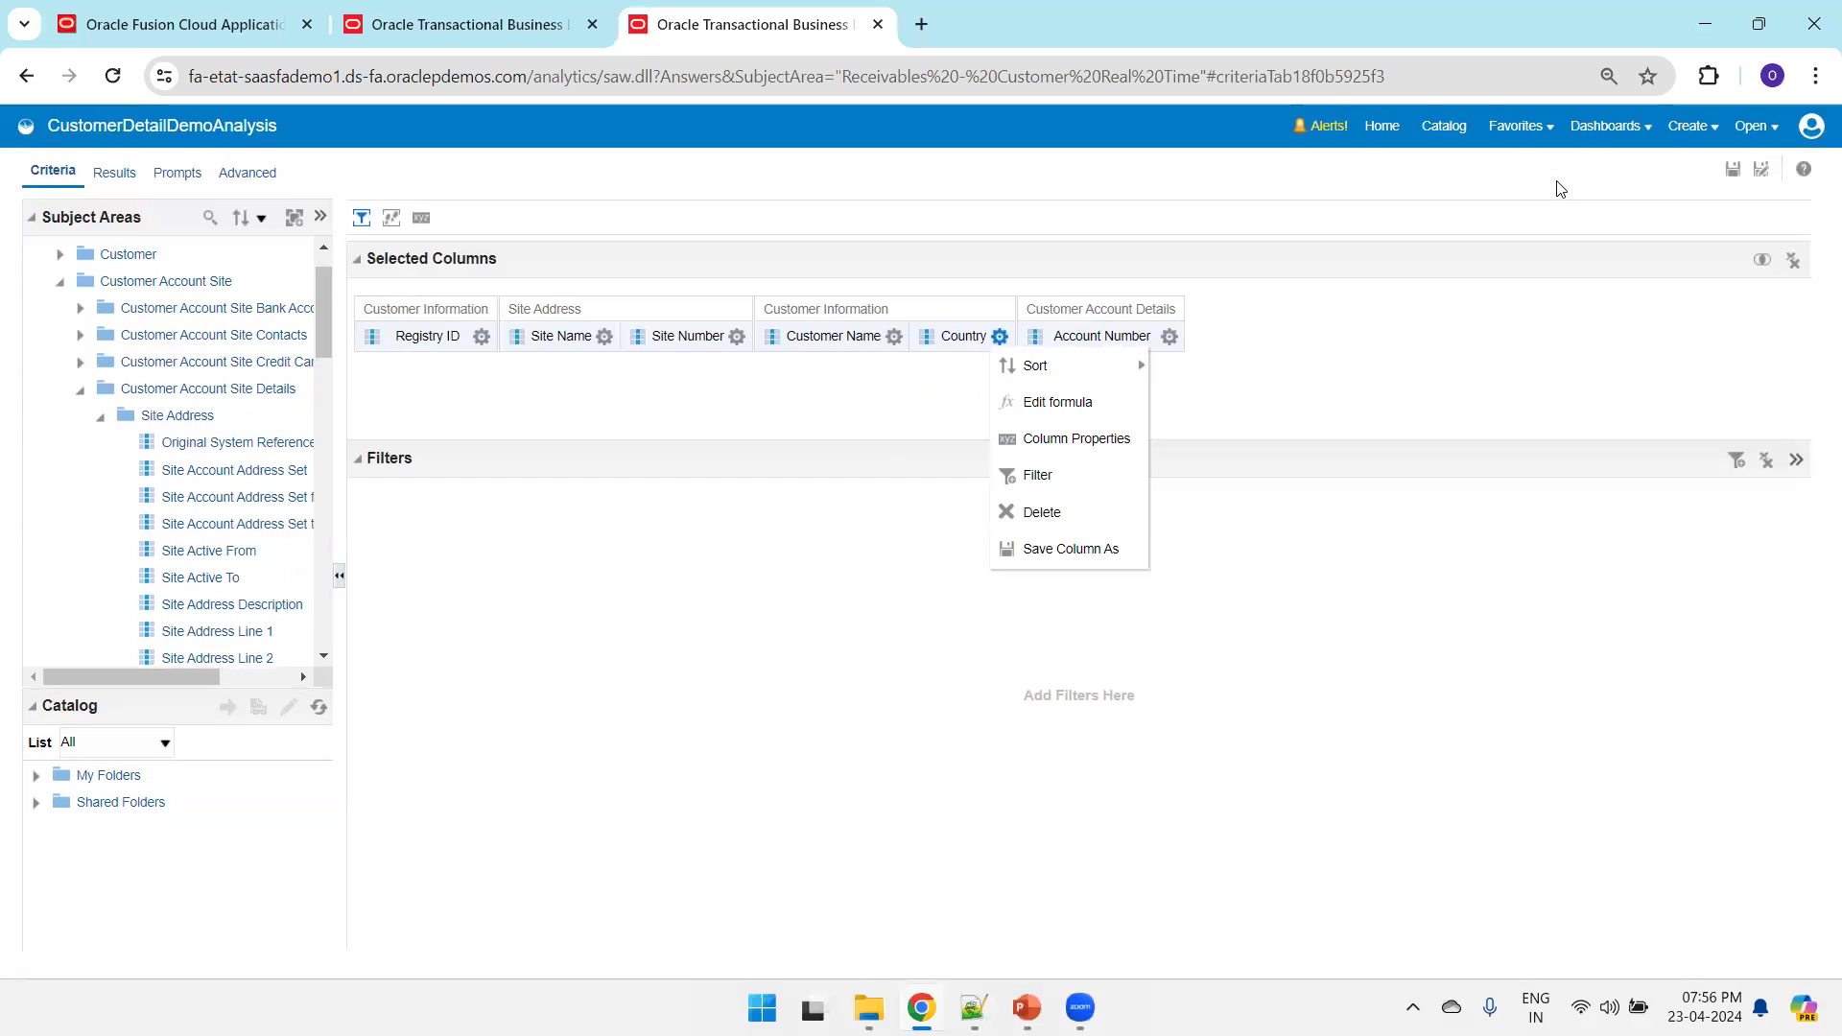
{"action": "left_click", "coordinate": [1733, 170]}
Switch to CustomerMasterDemoAnalysis, preview its results and return to its criteria
{"action": "left_click", "coordinate": [480, 21]}
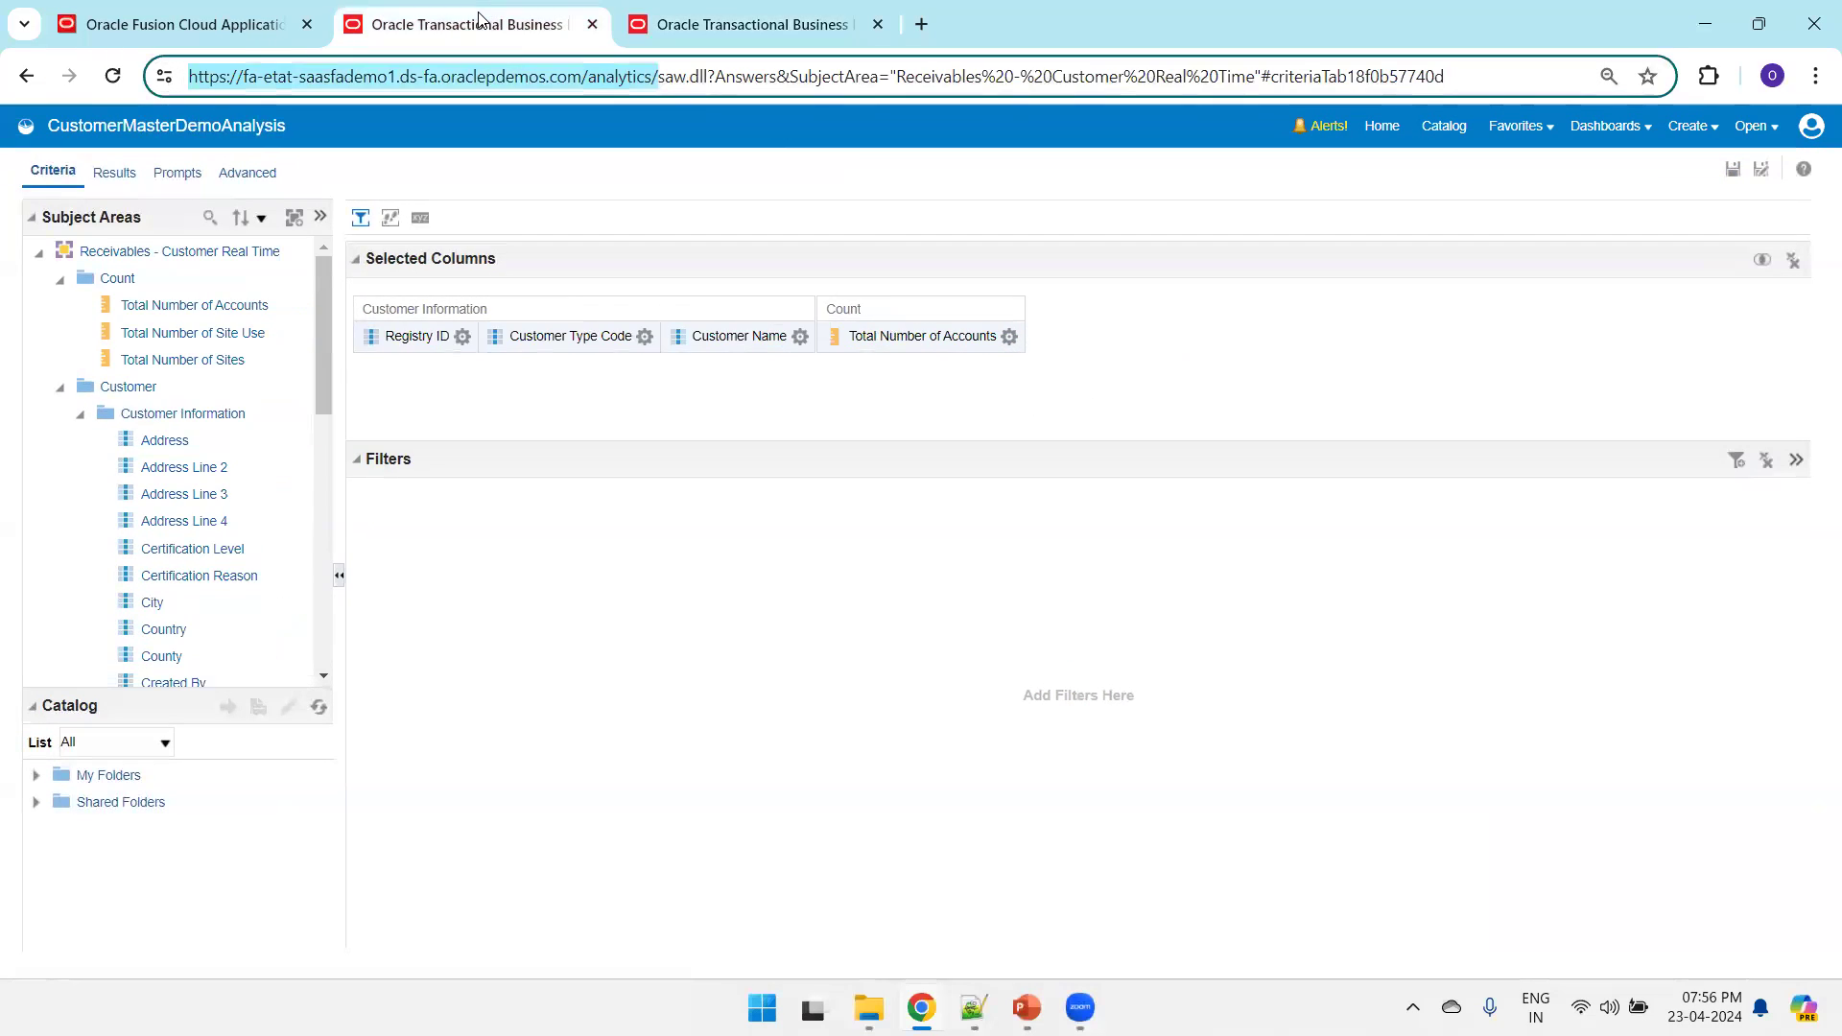
{"action": "left_click", "coordinate": [114, 174]}
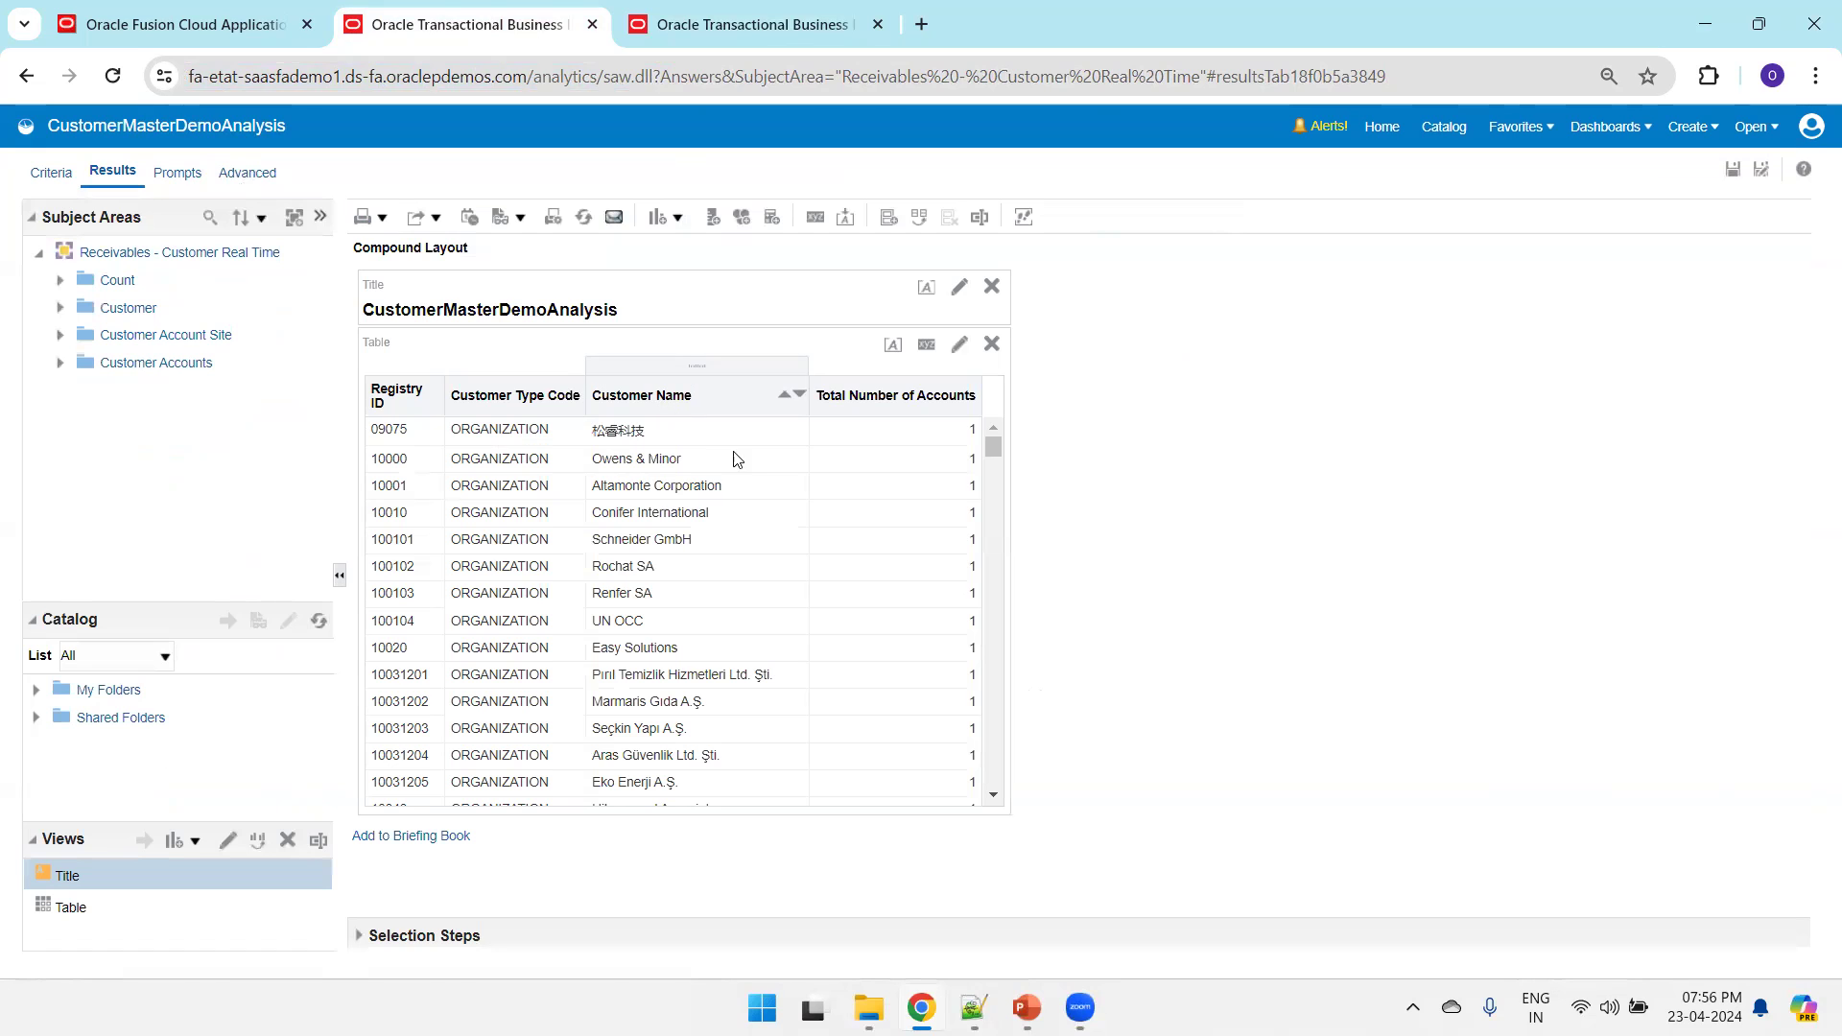
{"action": "left_click", "coordinate": [52, 174]}
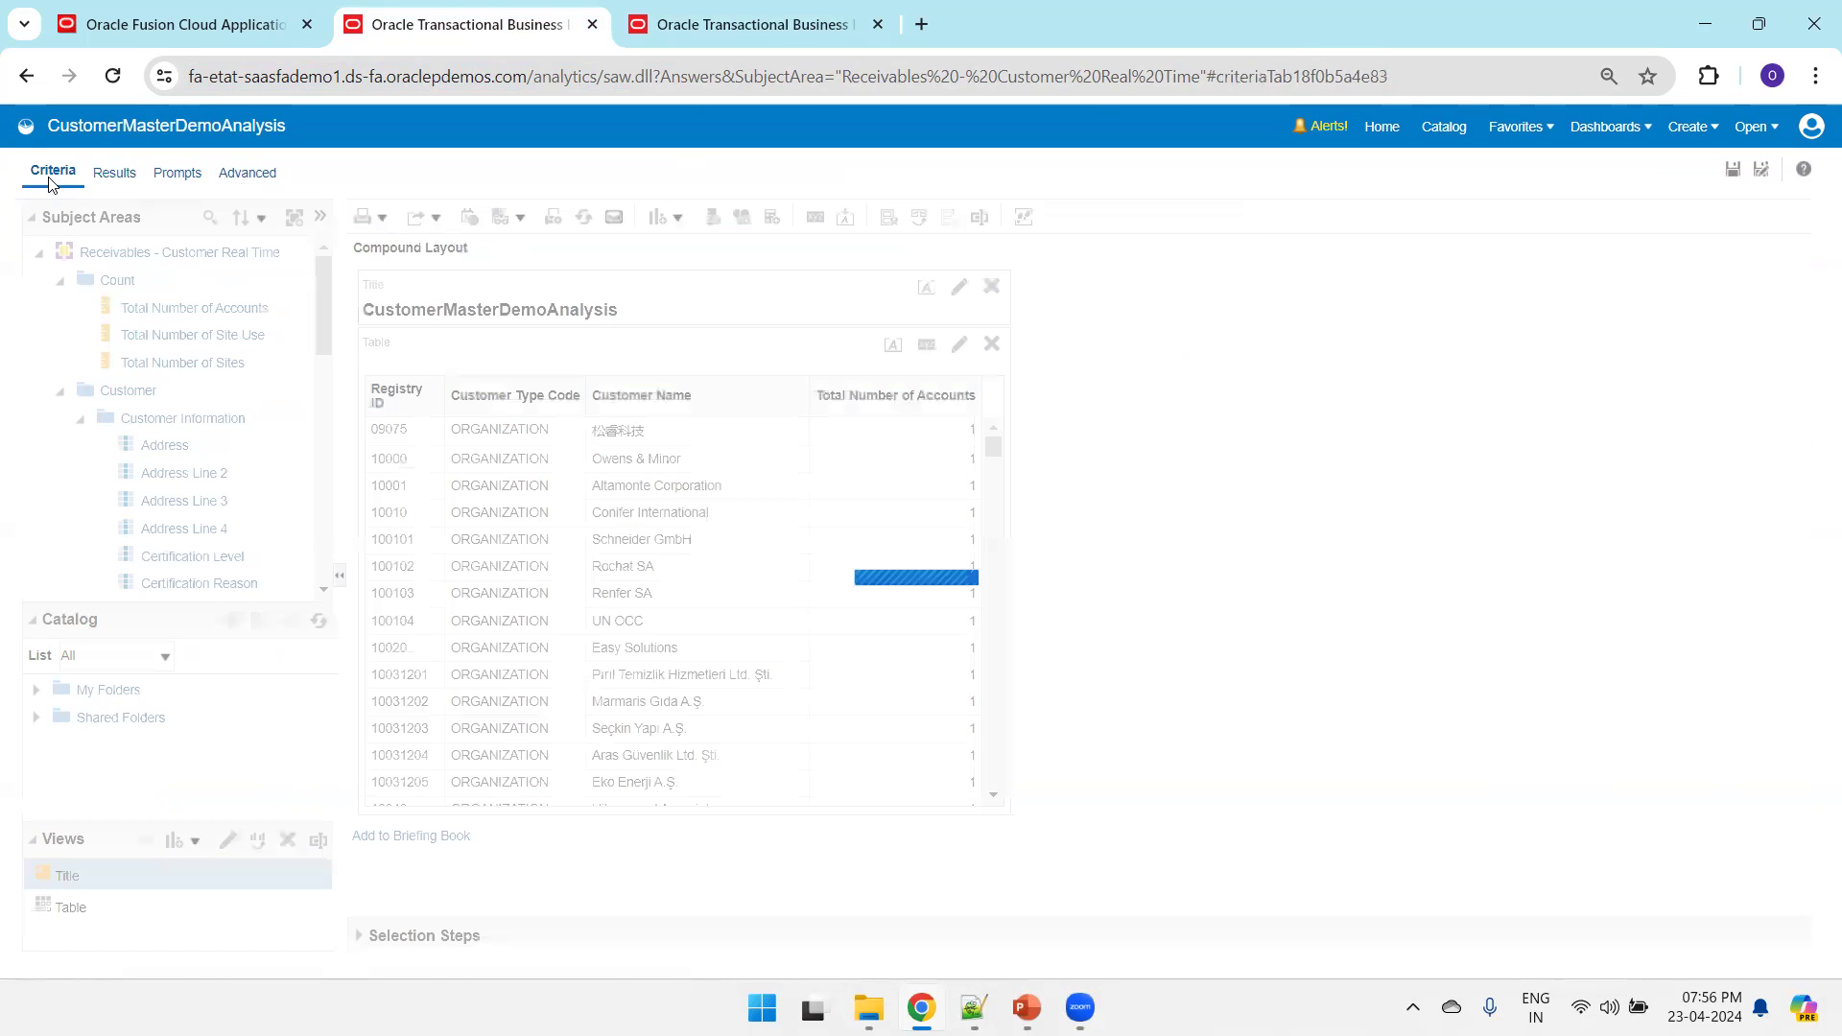
Set the primary interaction for the Registry ID column's values to Action Links
{"action": "left_click", "coordinate": [803, 337]}
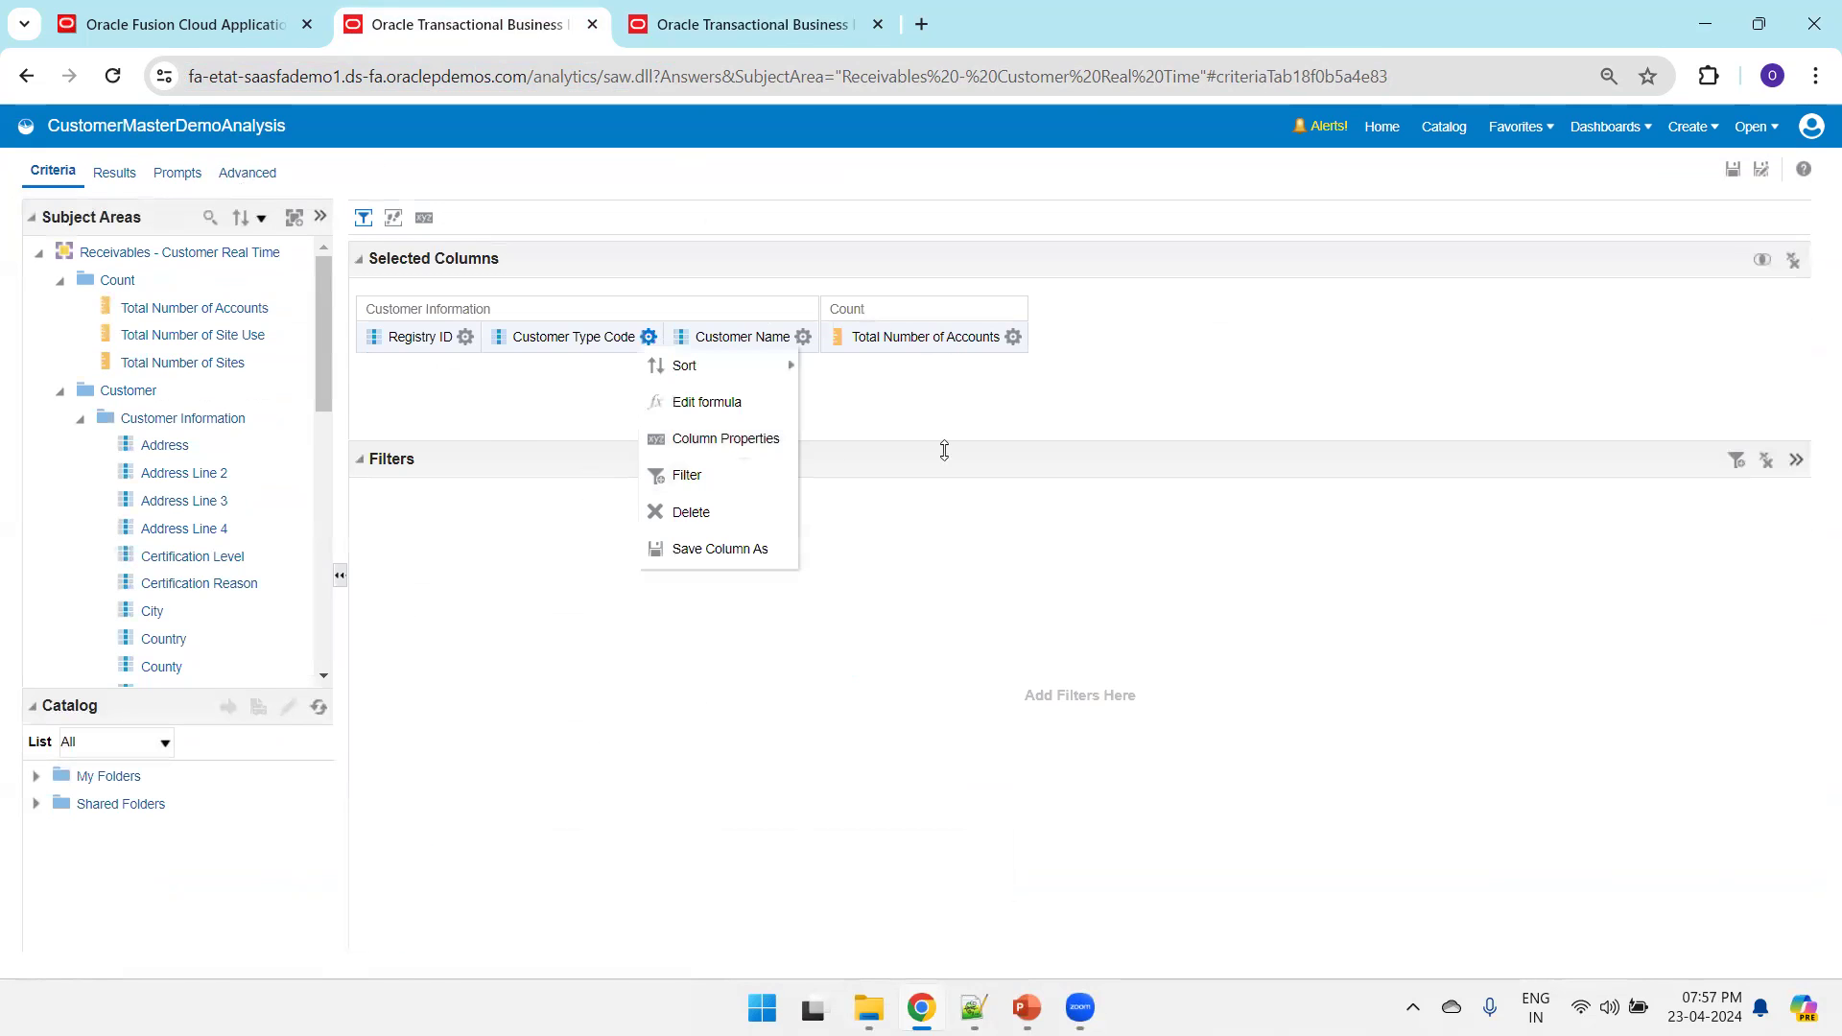
{"action": "left_click", "coordinate": [466, 336]}
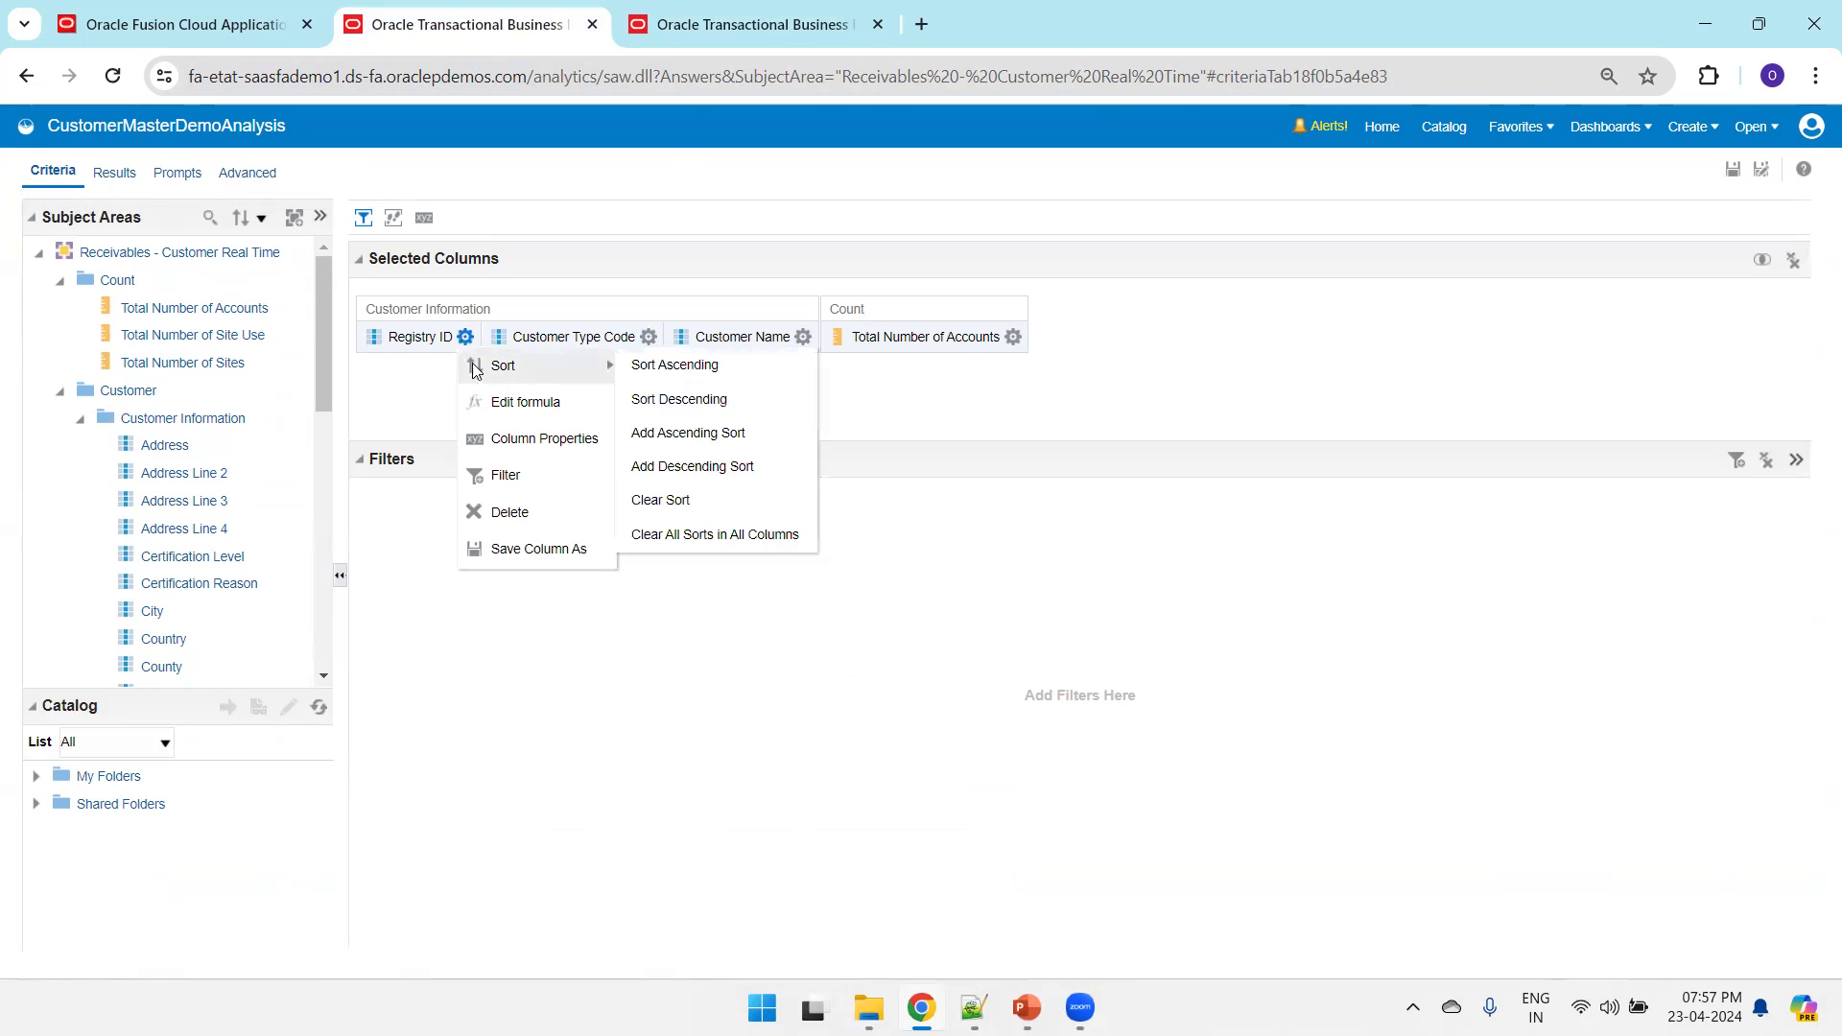
{"action": "left_click", "coordinate": [566, 451]}
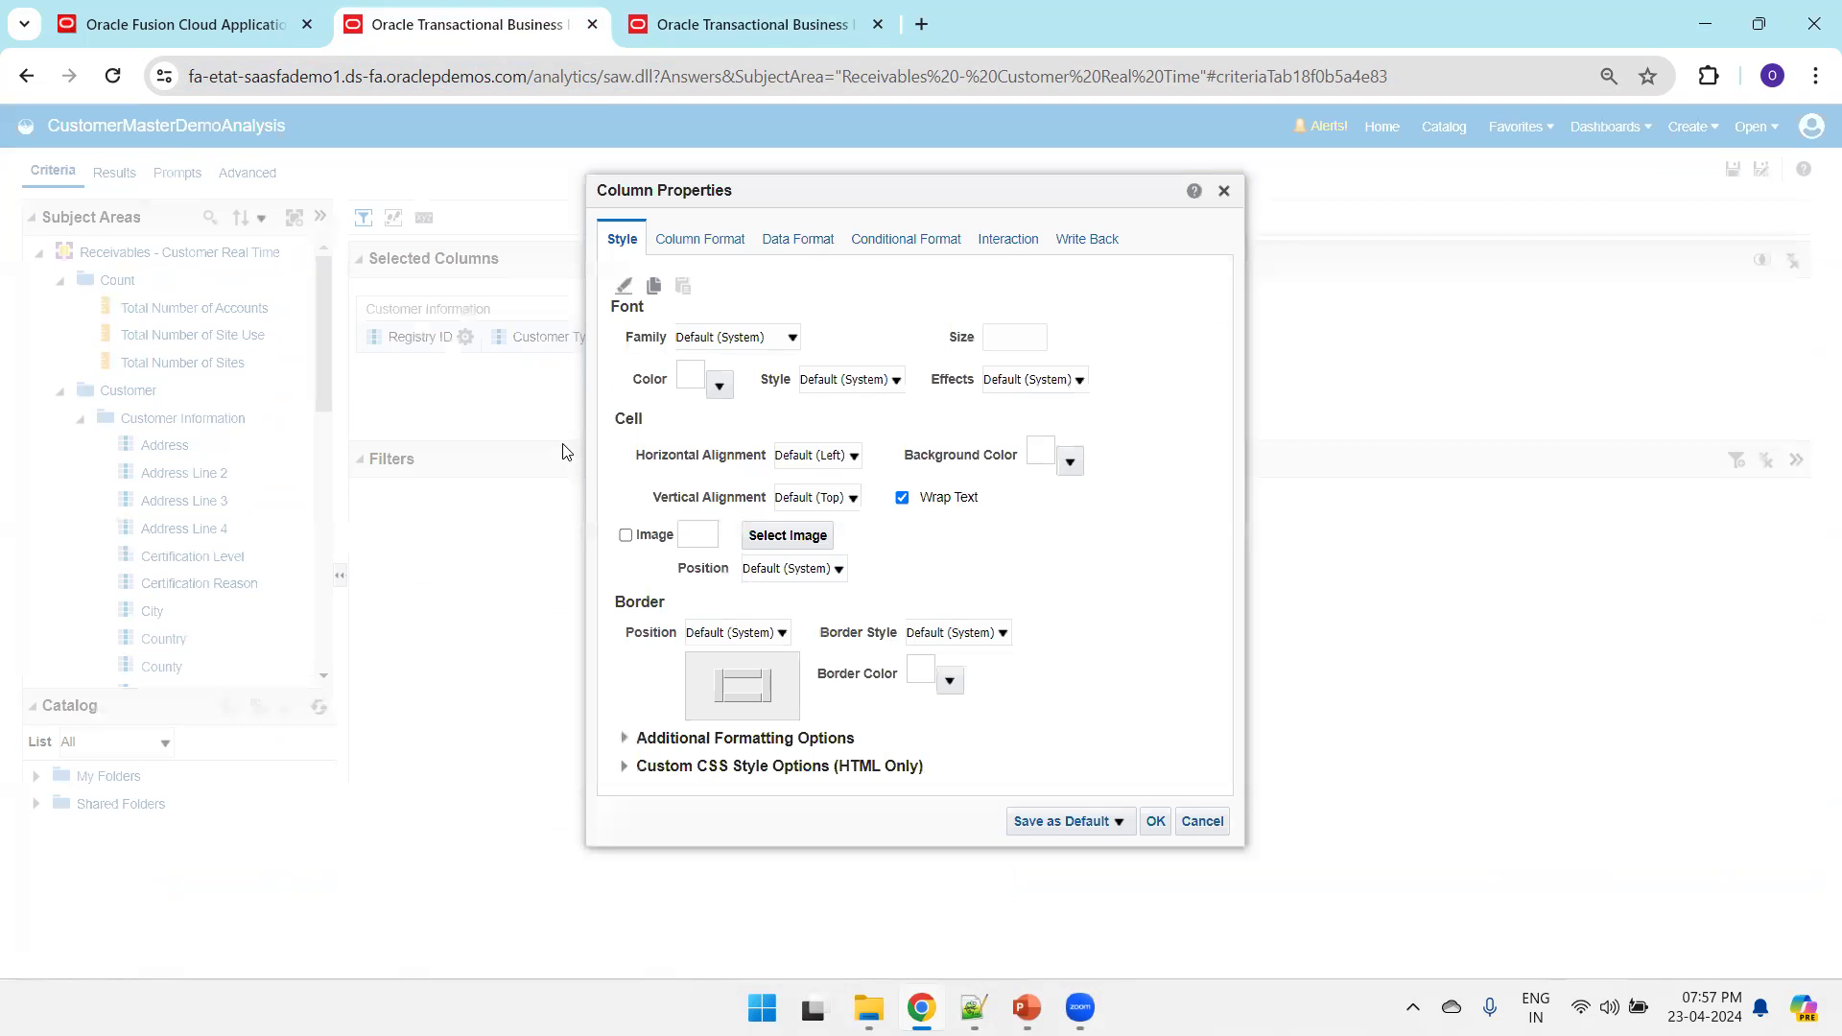
{"action": "left_click", "coordinate": [1009, 242]}
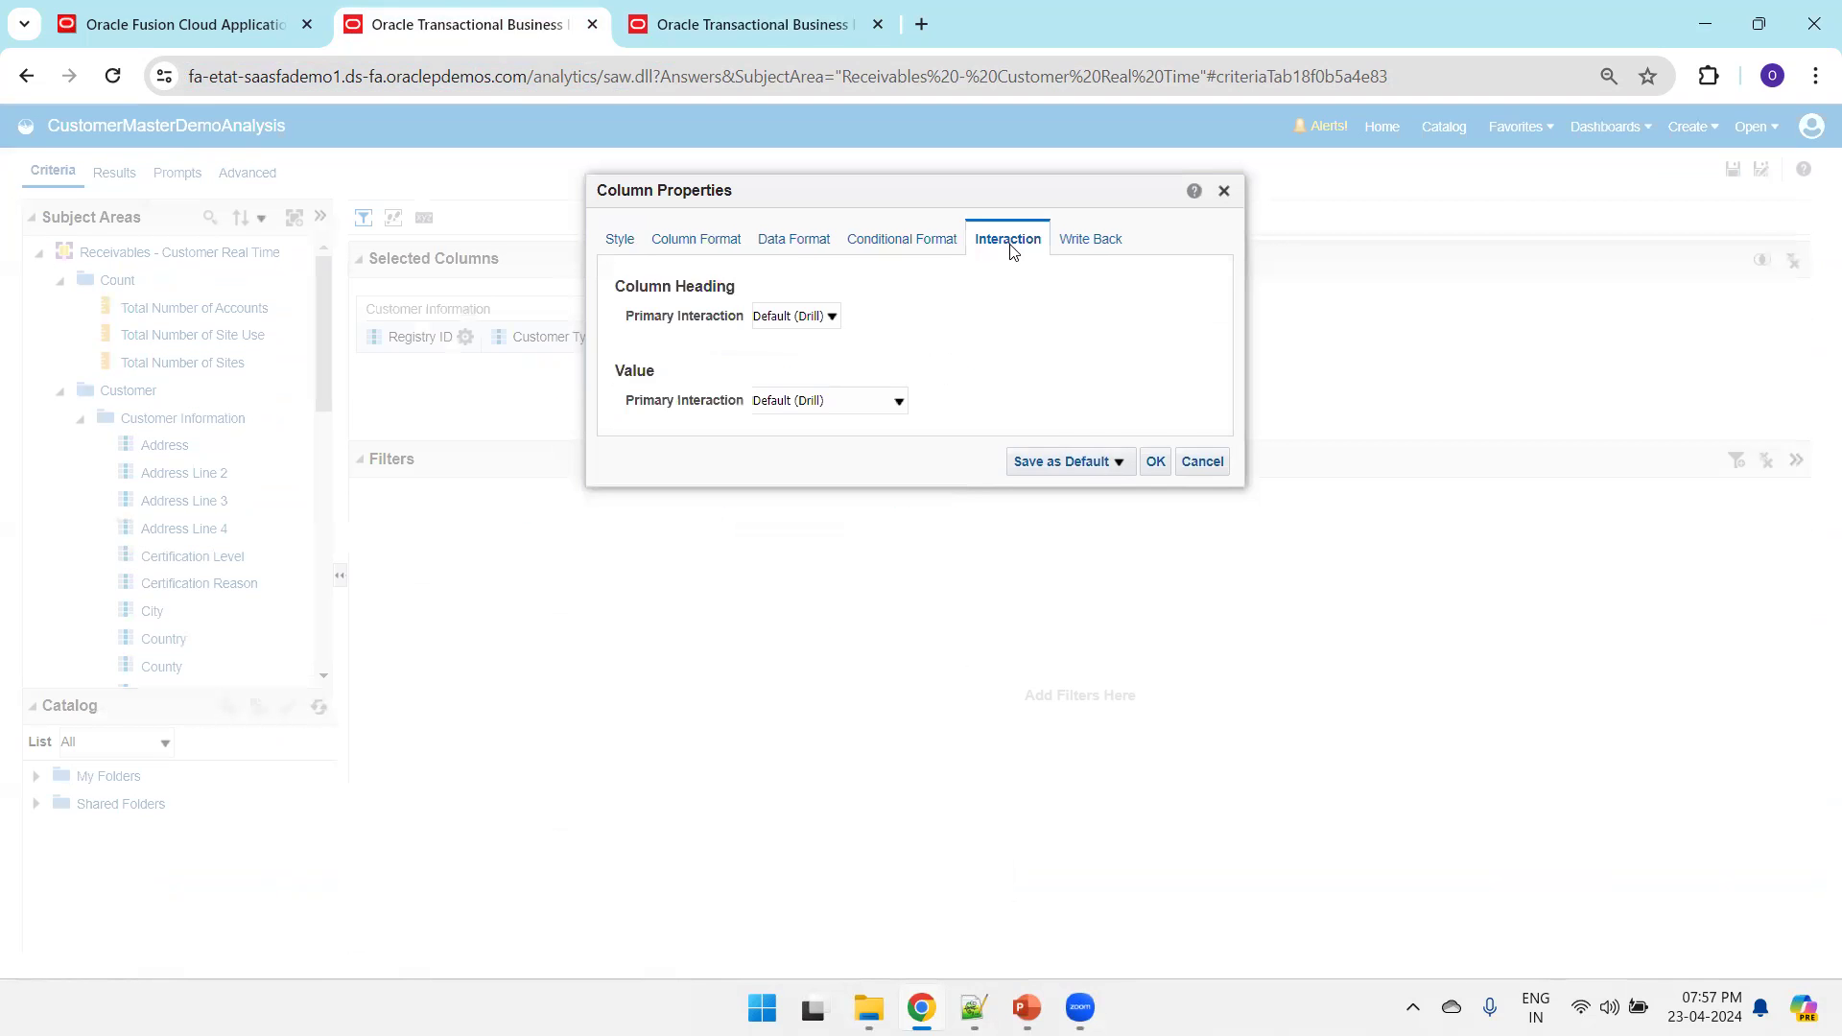
{"action": "left_click", "coordinate": [843, 410]}
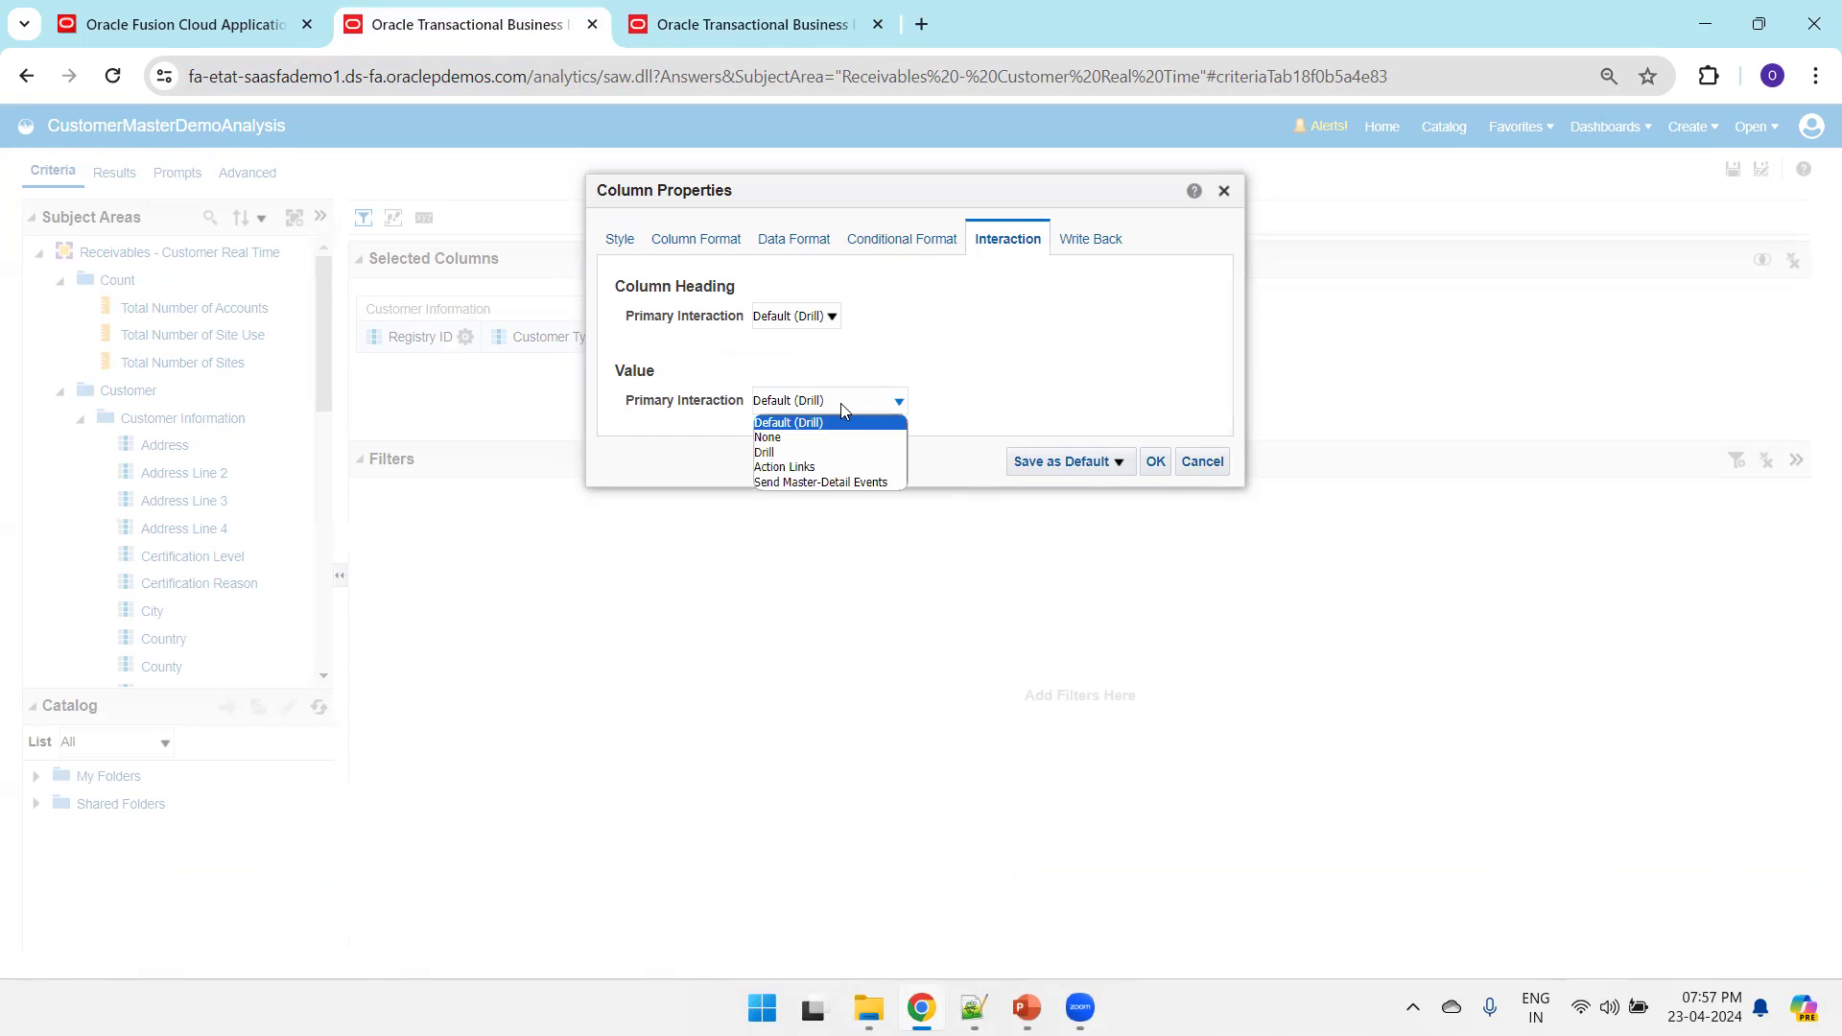
{"action": "left_click", "coordinate": [839, 469]}
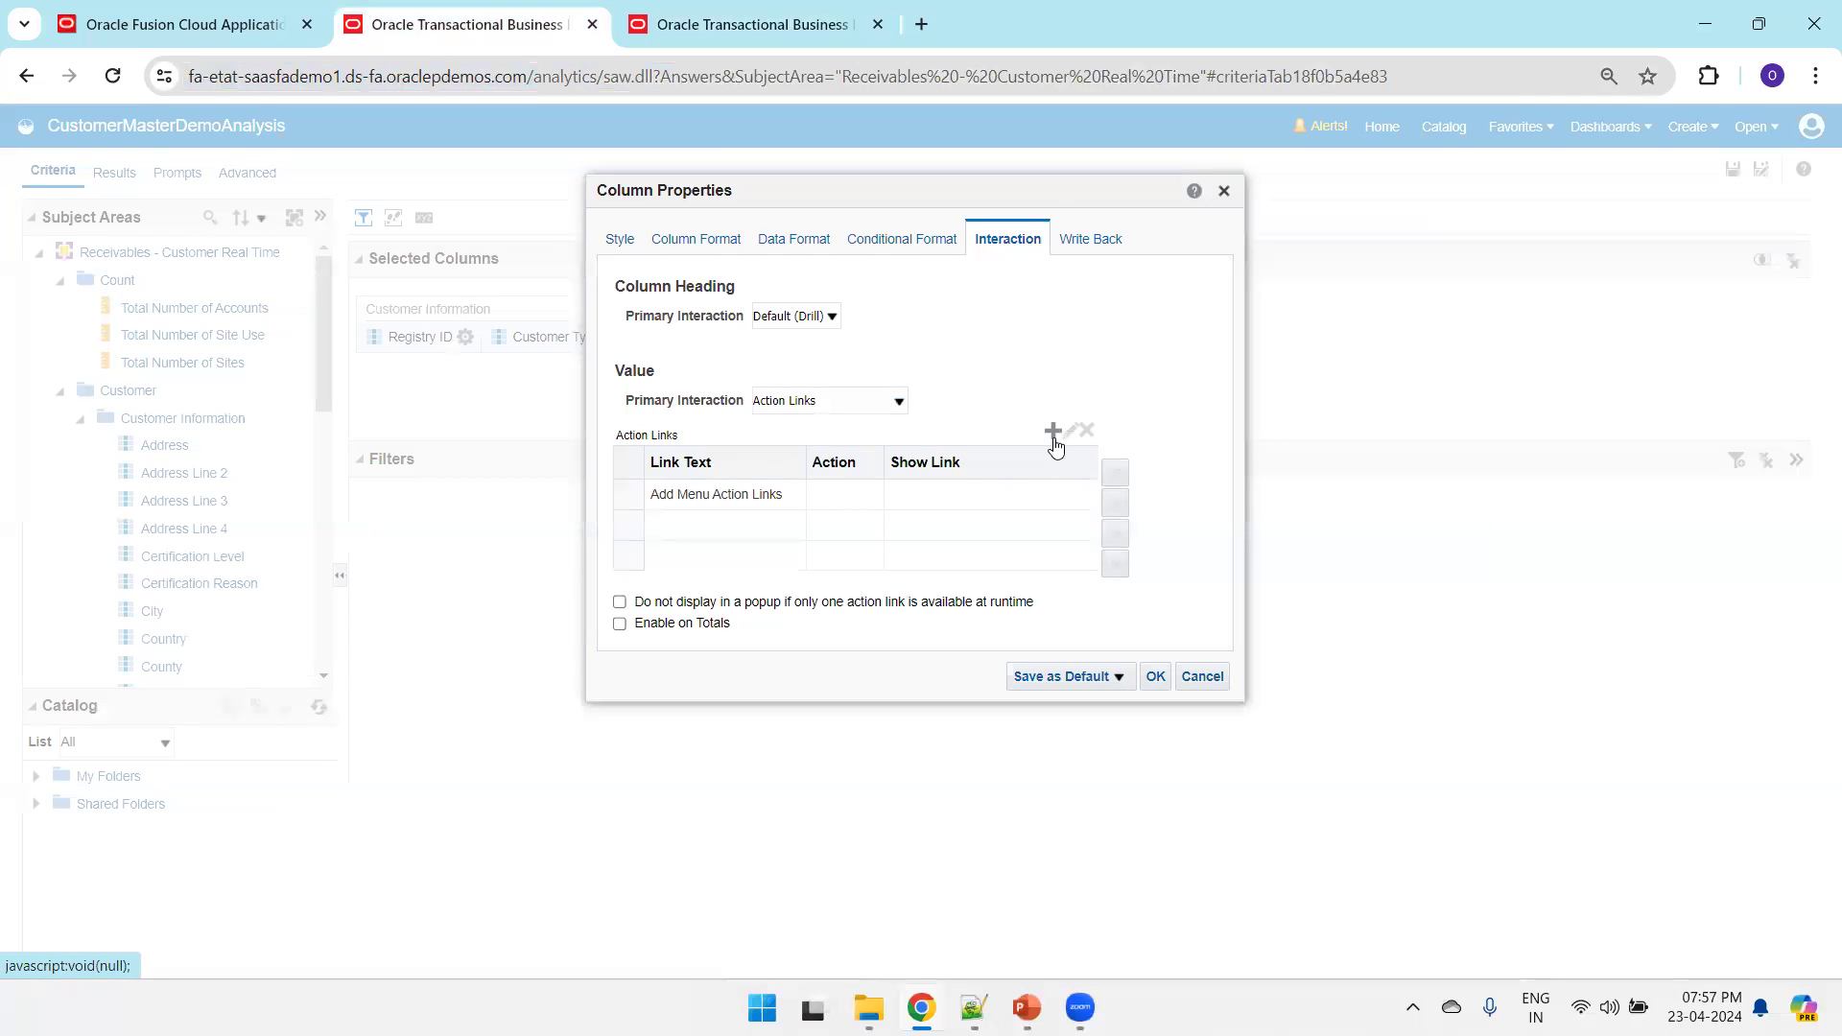
Start a new action link for Registry ID with a Navigate to BI Content action
{"action": "left_click", "coordinate": [1055, 443]}
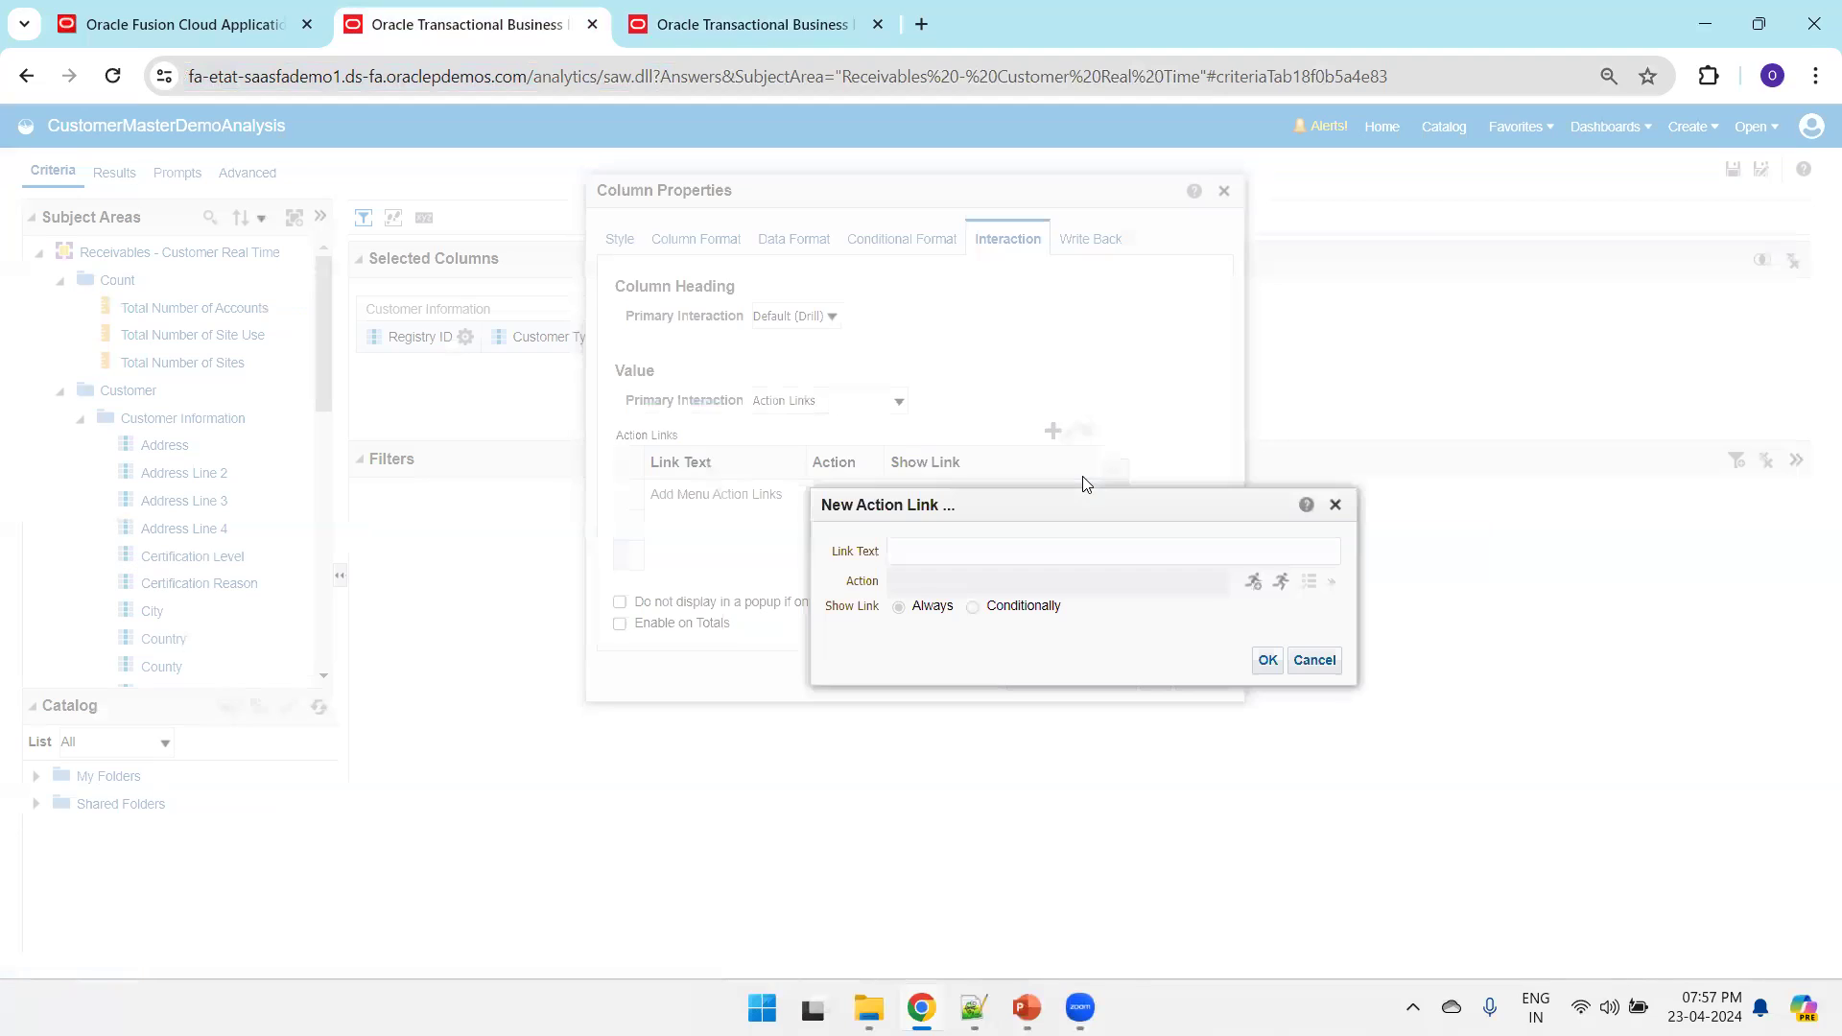
{"action": "left_click", "coordinate": [1254, 583]}
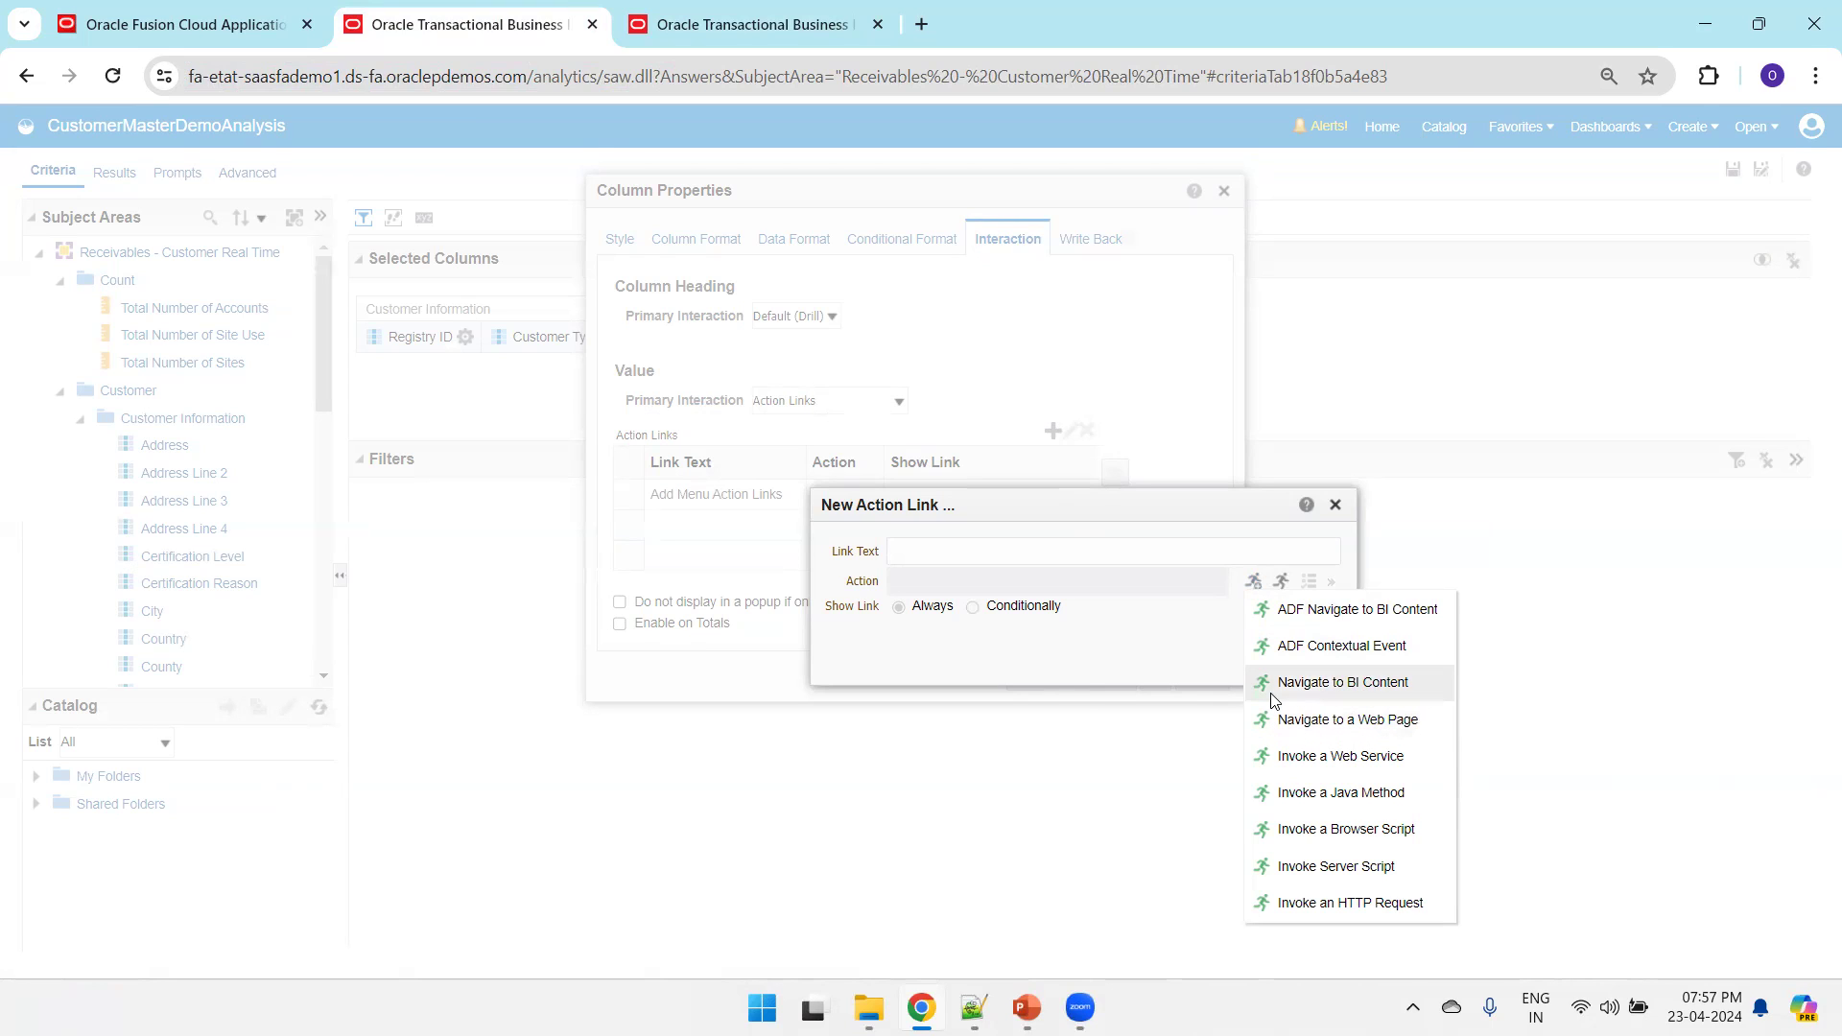
{"action": "left_click", "coordinate": [1336, 678]}
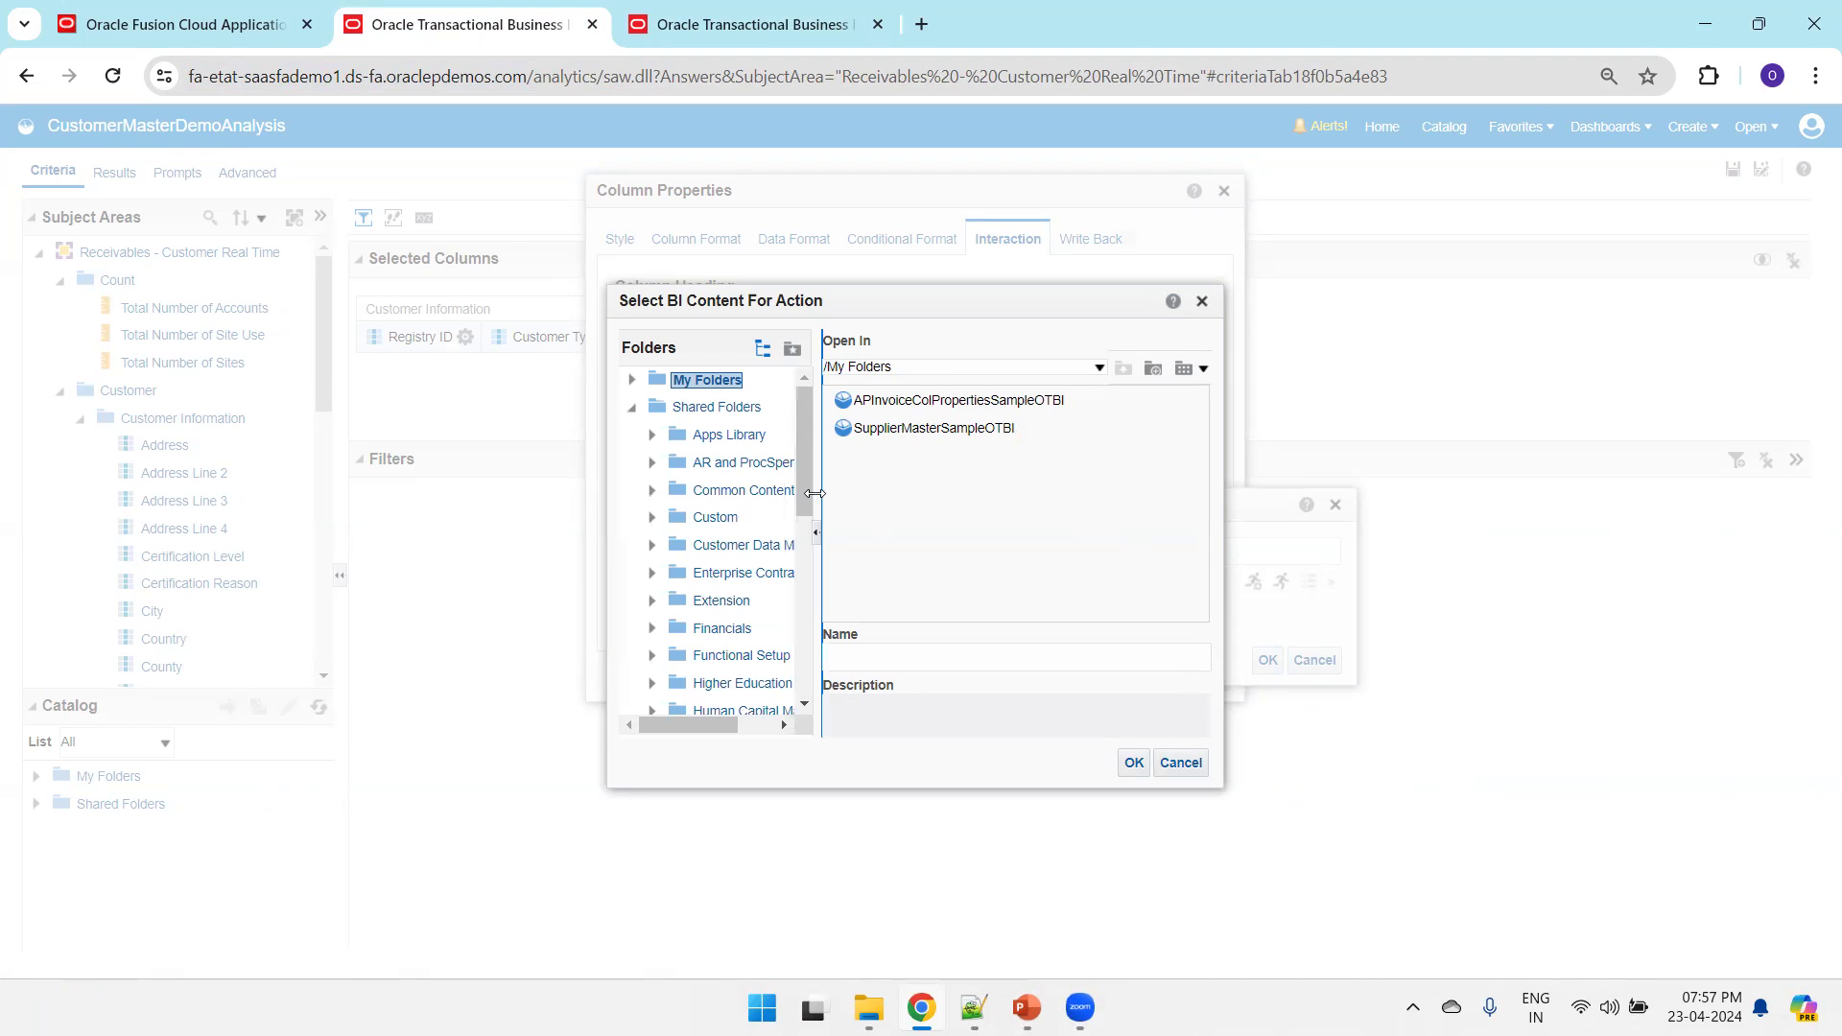
Choose CustomerDetailDemoAnalysis from the Custom/OraTrainings/MasterChildDemo shared folder as the action's target and confirm the action
{"action": "left_click_drag", "start_coordinate": [819, 491], "coordinate": [924, 488]}
{"action": "left_click", "coordinate": [652, 518]}
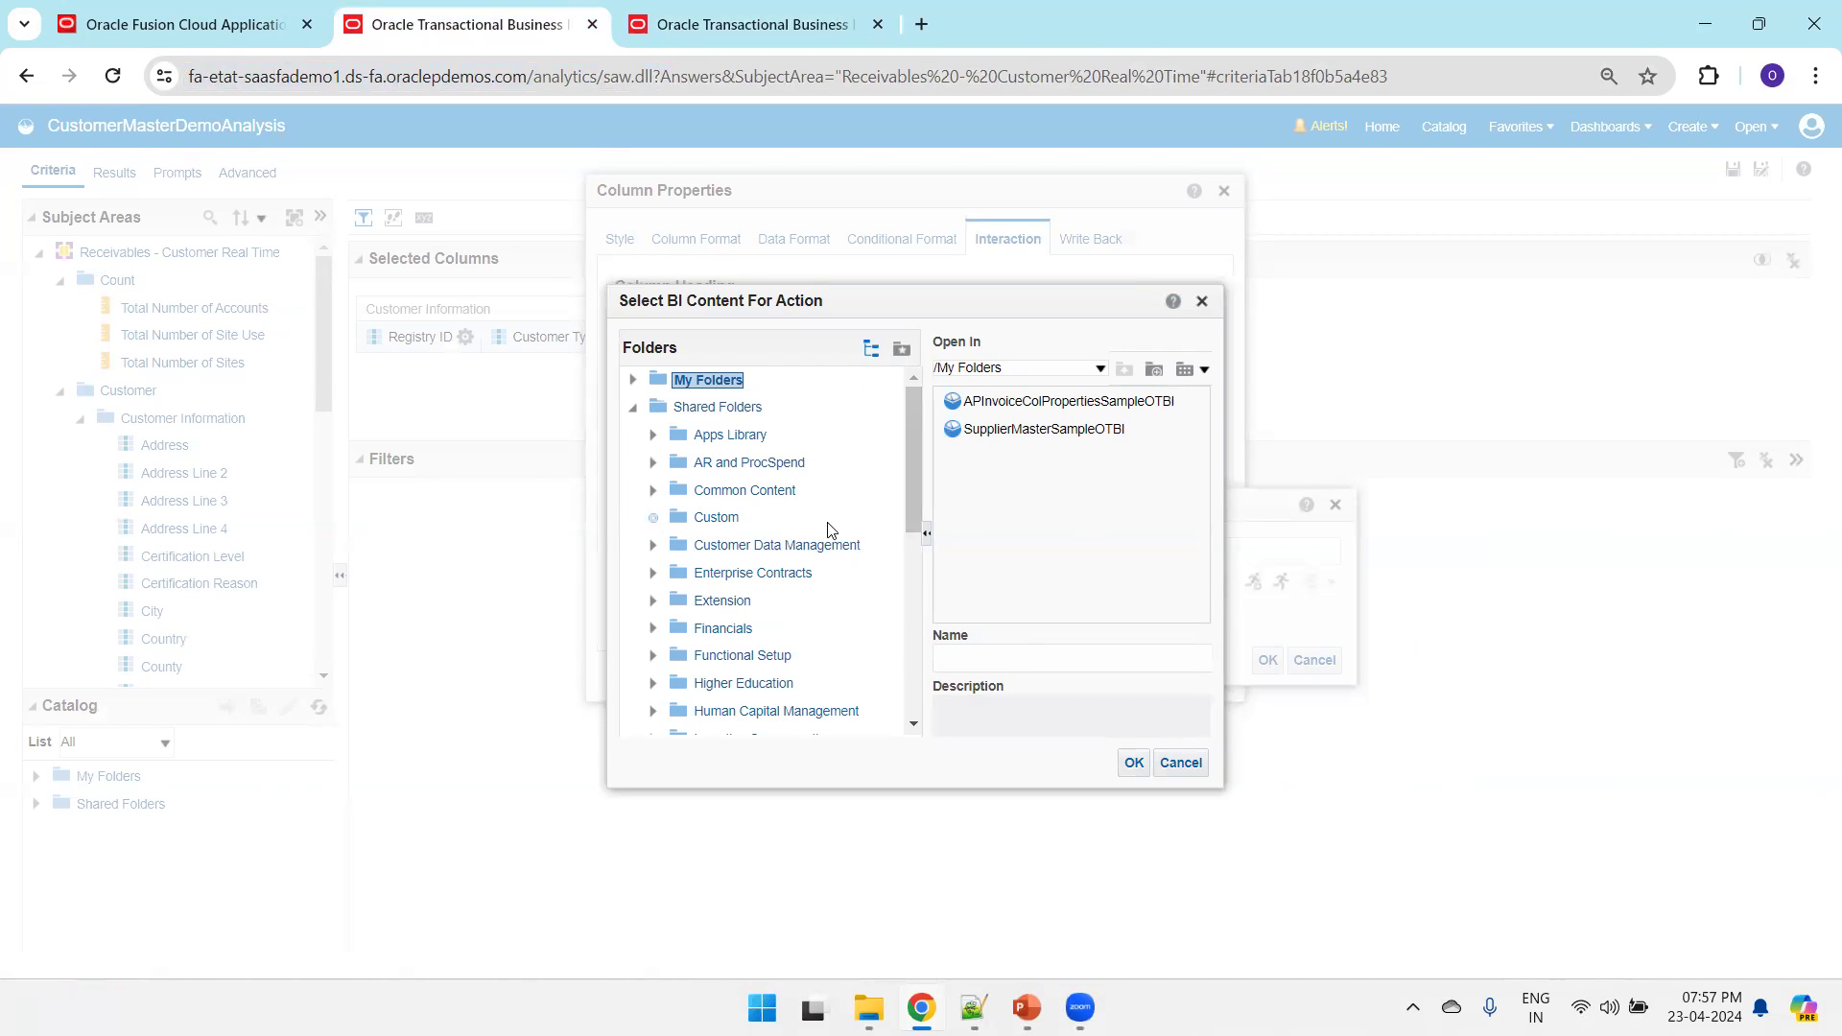
{"action": "scroll", "coordinate": [913, 662], "scroll_direction": "down", "scroll_amount": 3}
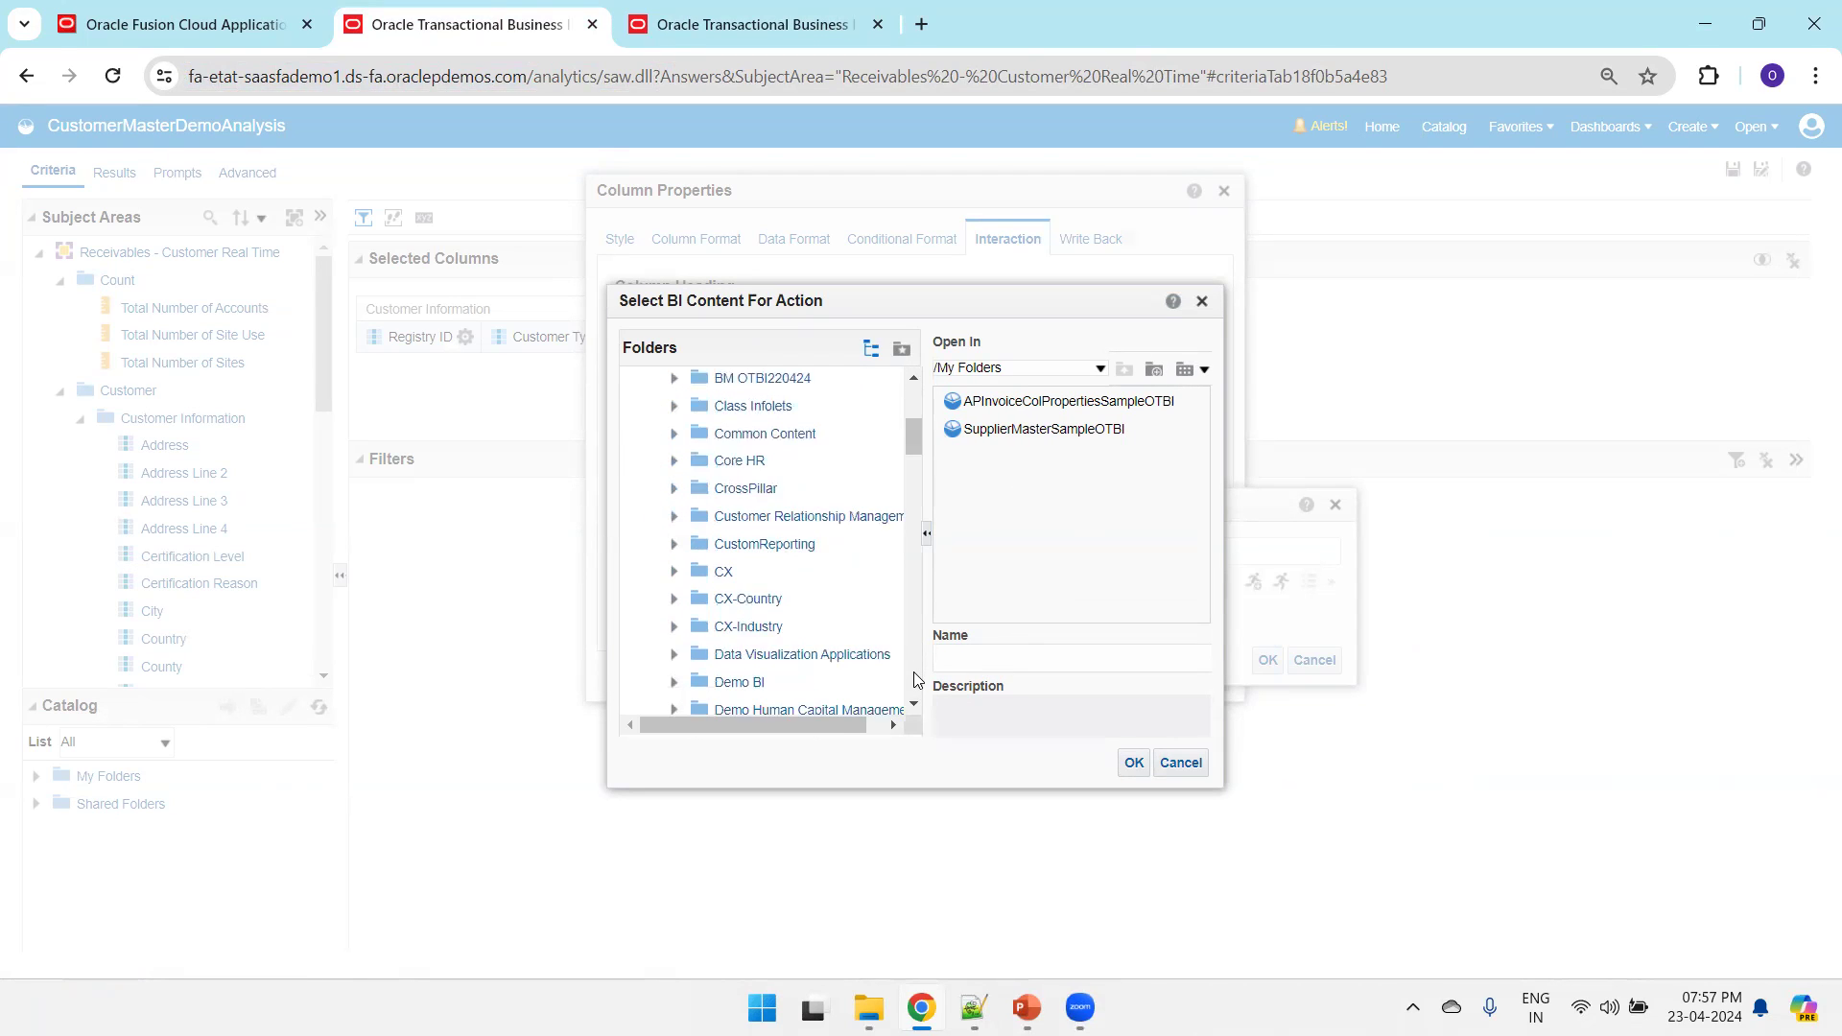
{"action": "scroll", "coordinate": [916, 680], "scroll_direction": "down", "scroll_amount": 8}
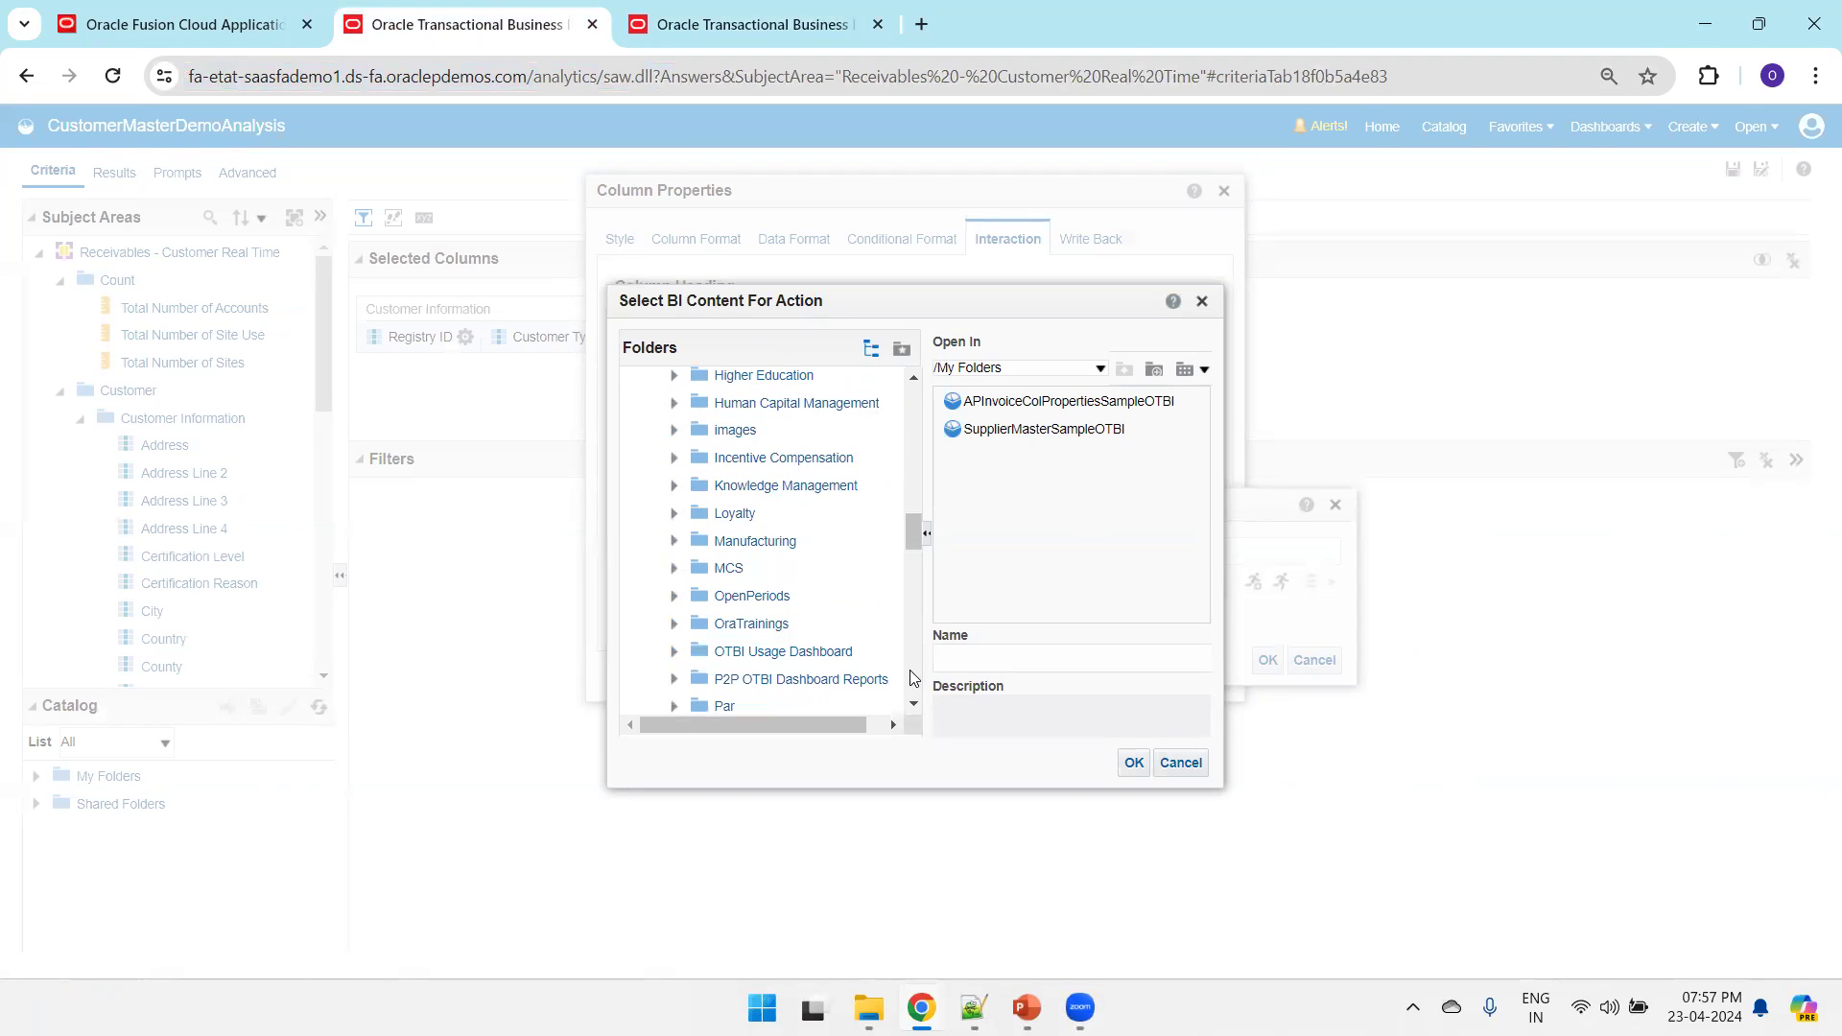
{"action": "left_click", "coordinate": [758, 624]}
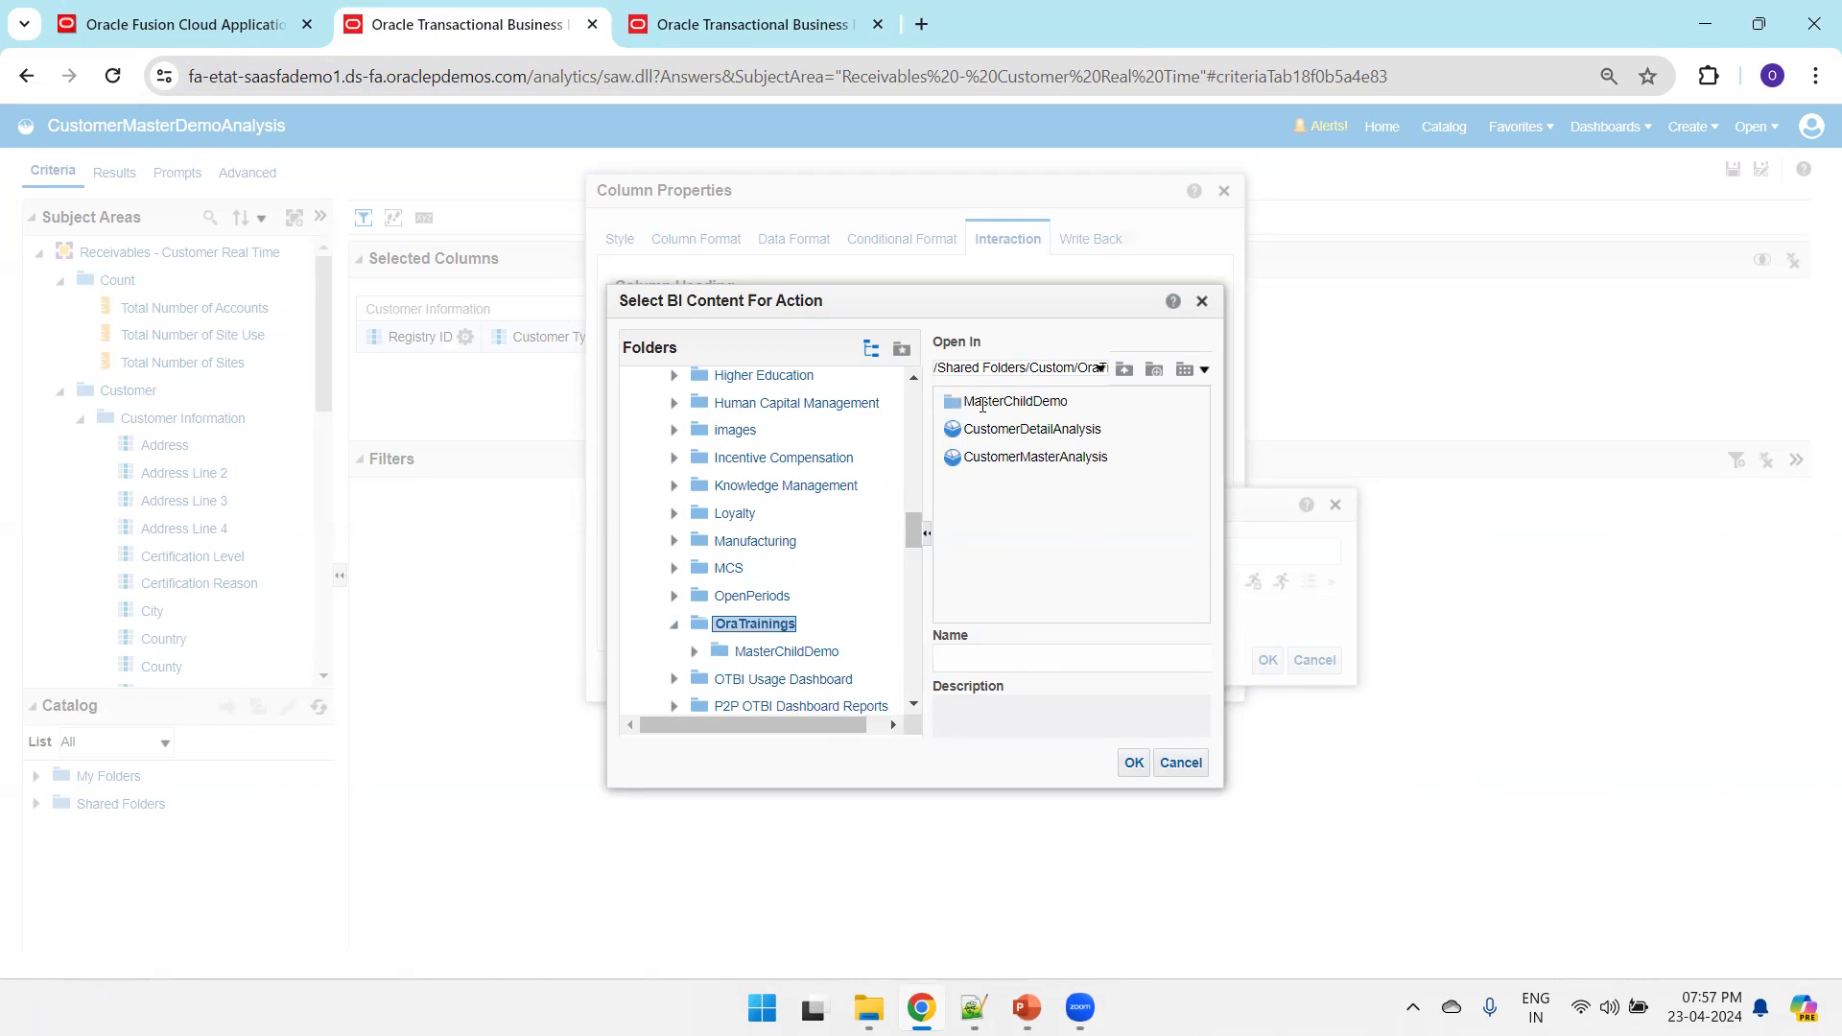
{"action": "double_click", "coordinate": [983, 403]}
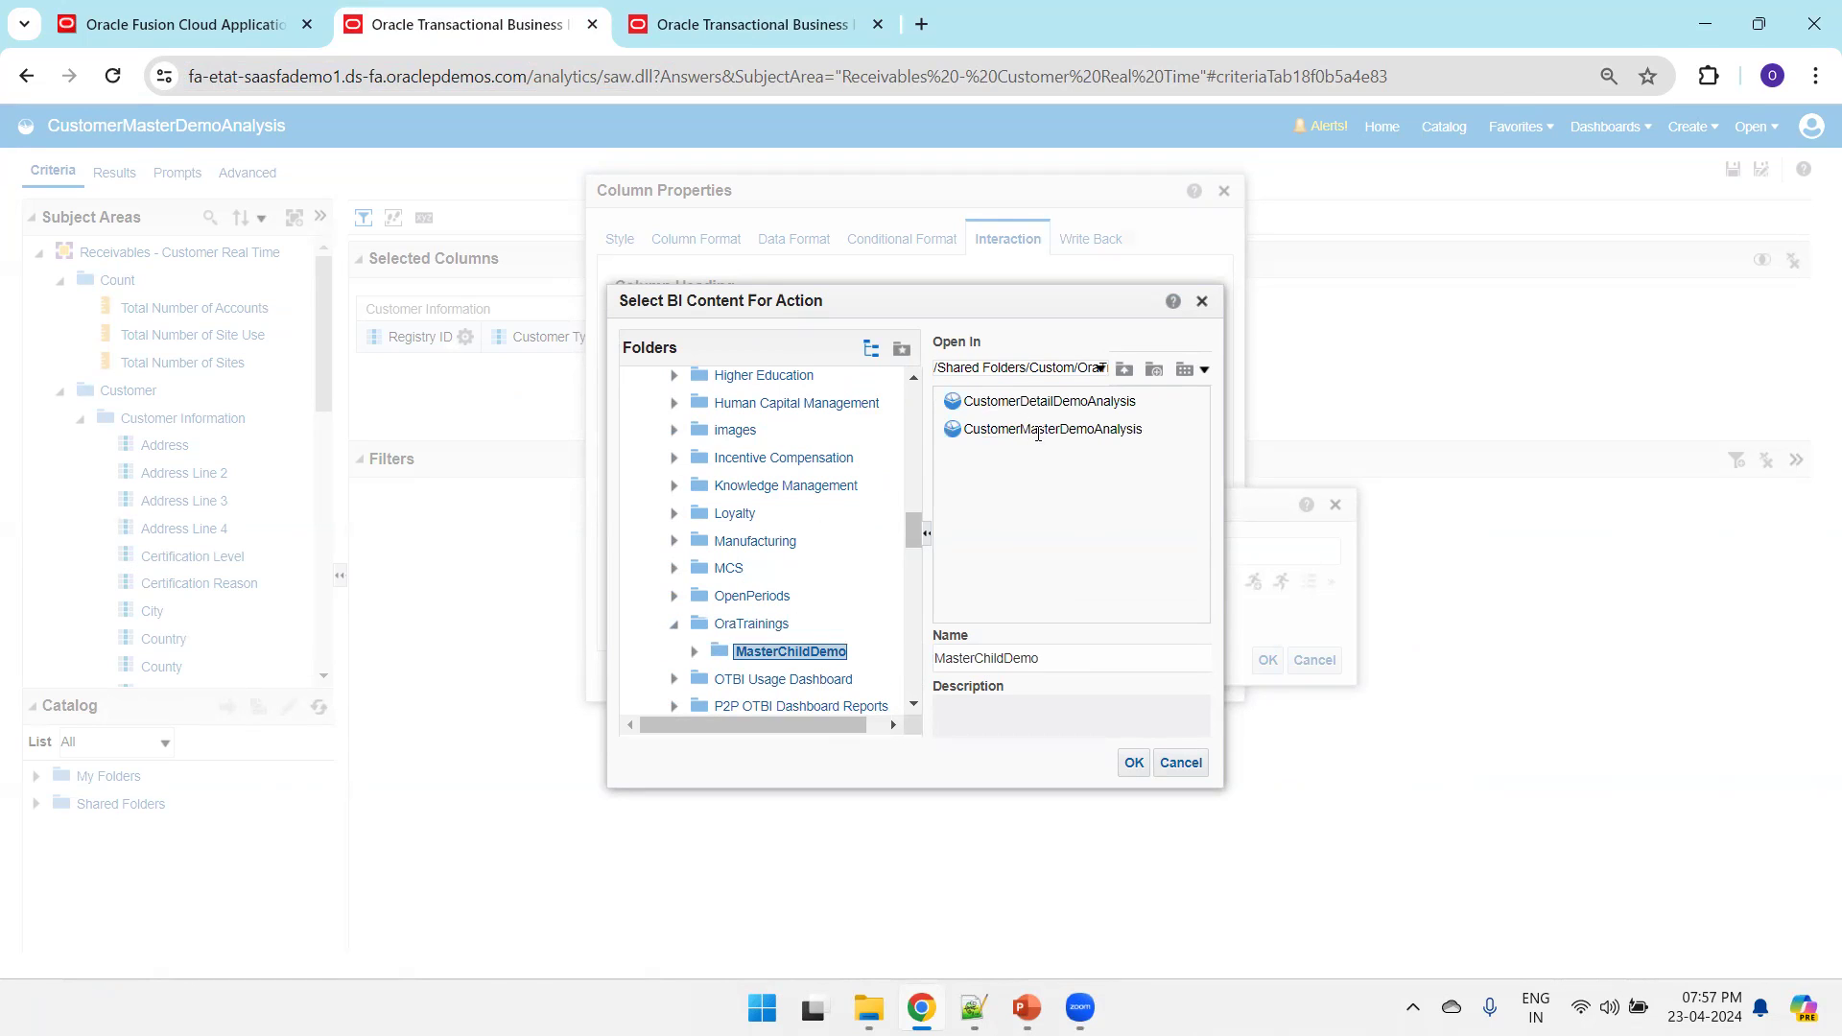
{"action": "left_click", "coordinate": [1025, 403]}
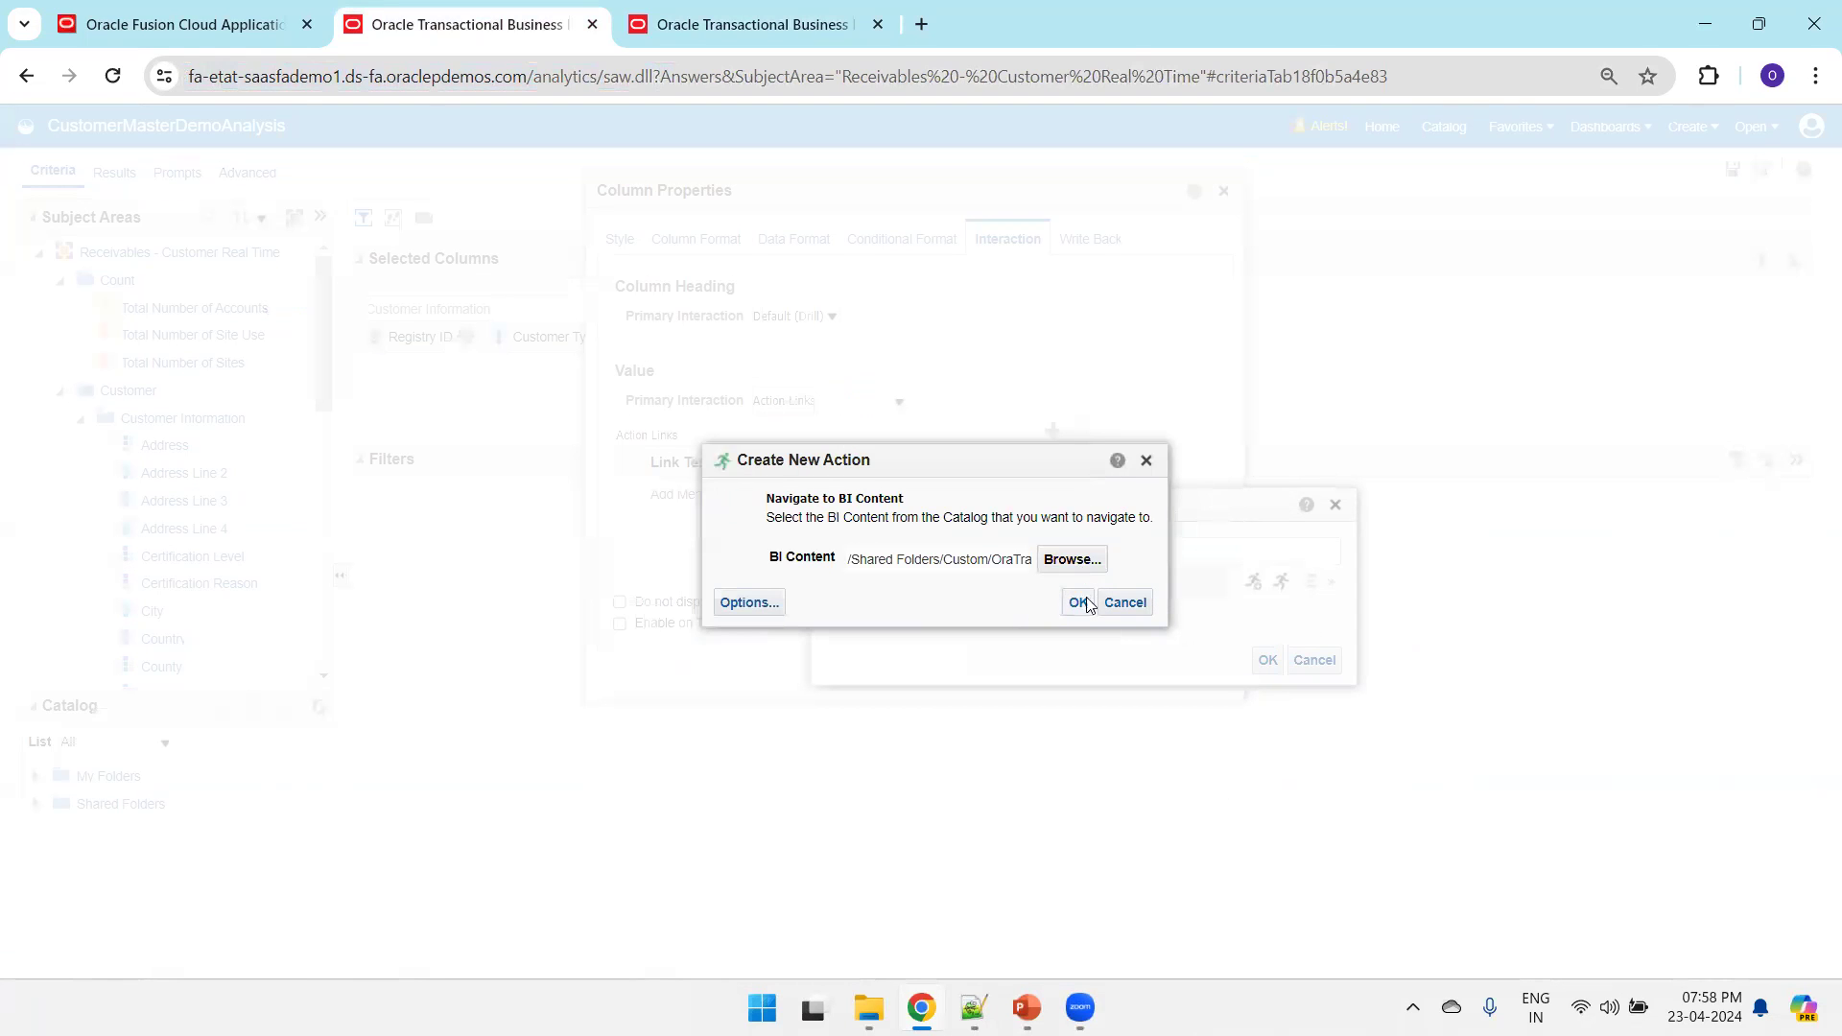
{"action": "left_click", "coordinate": [1077, 601]}
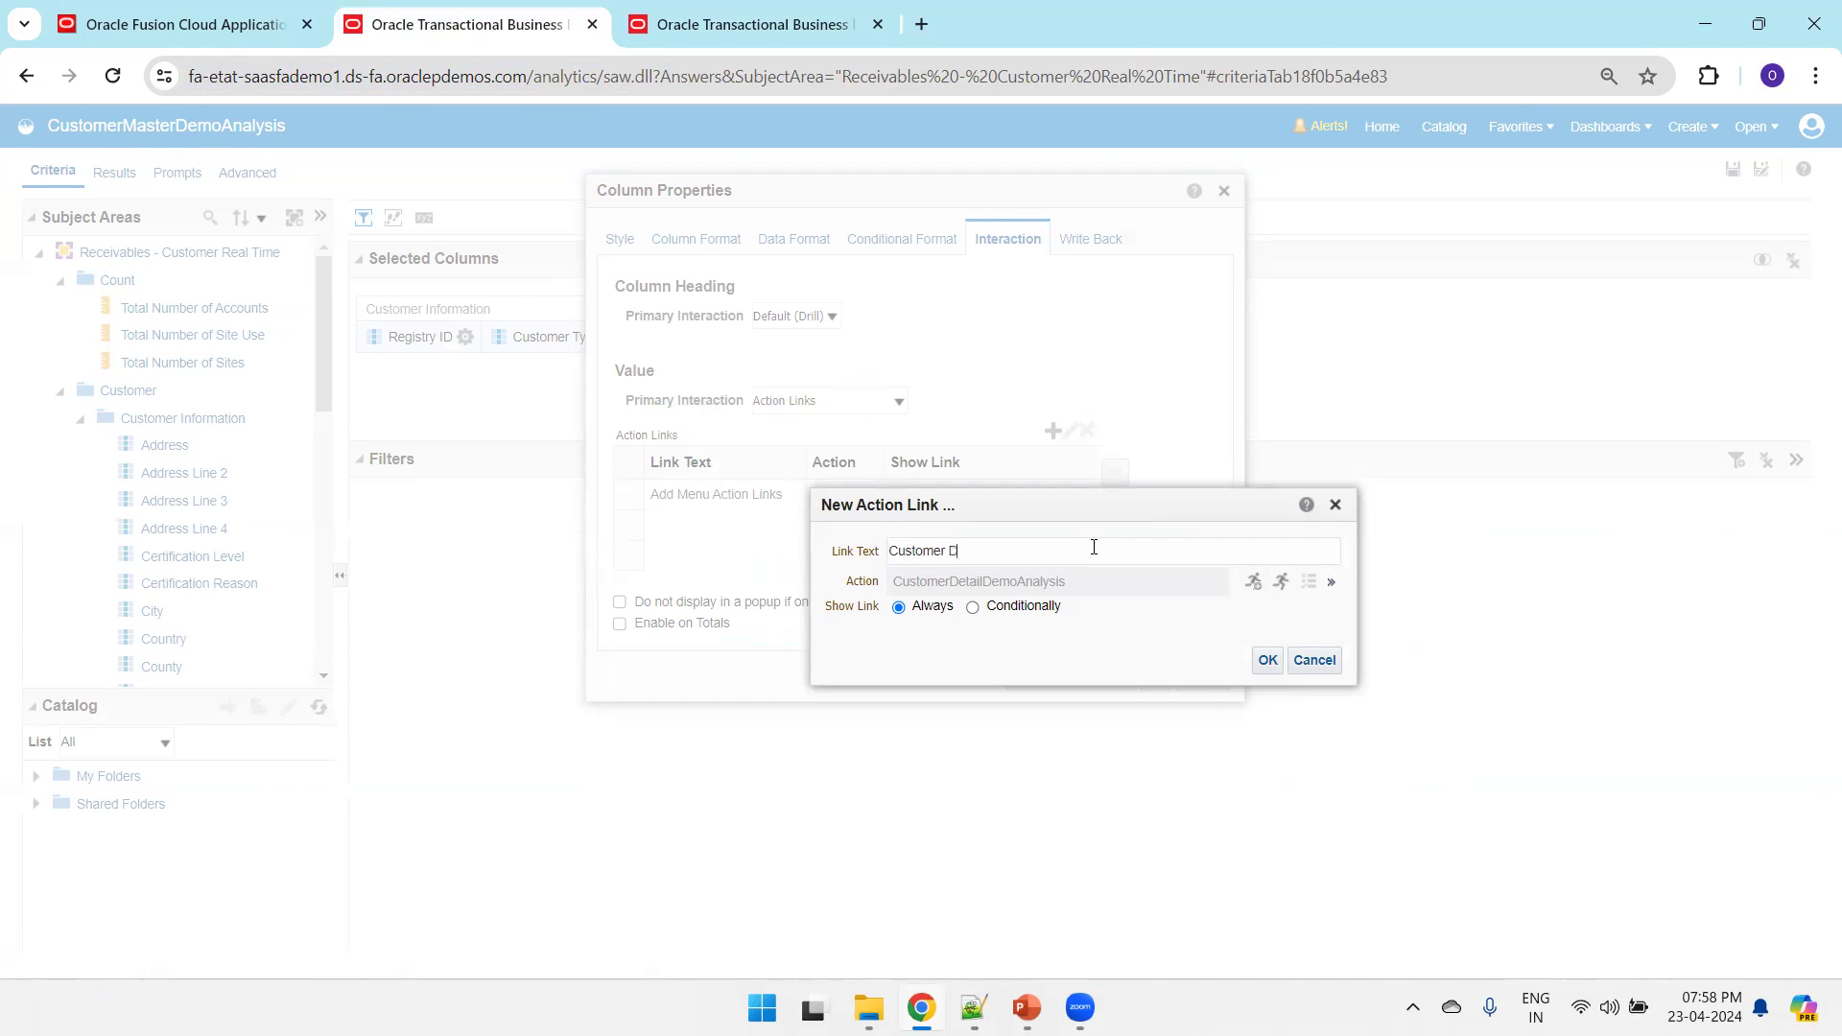
Confirm the Registry ID action link with the link text Customer Details and save CustomerMasterDemoAnalysis
{"action": "left_click", "coordinate": [1268, 660]}
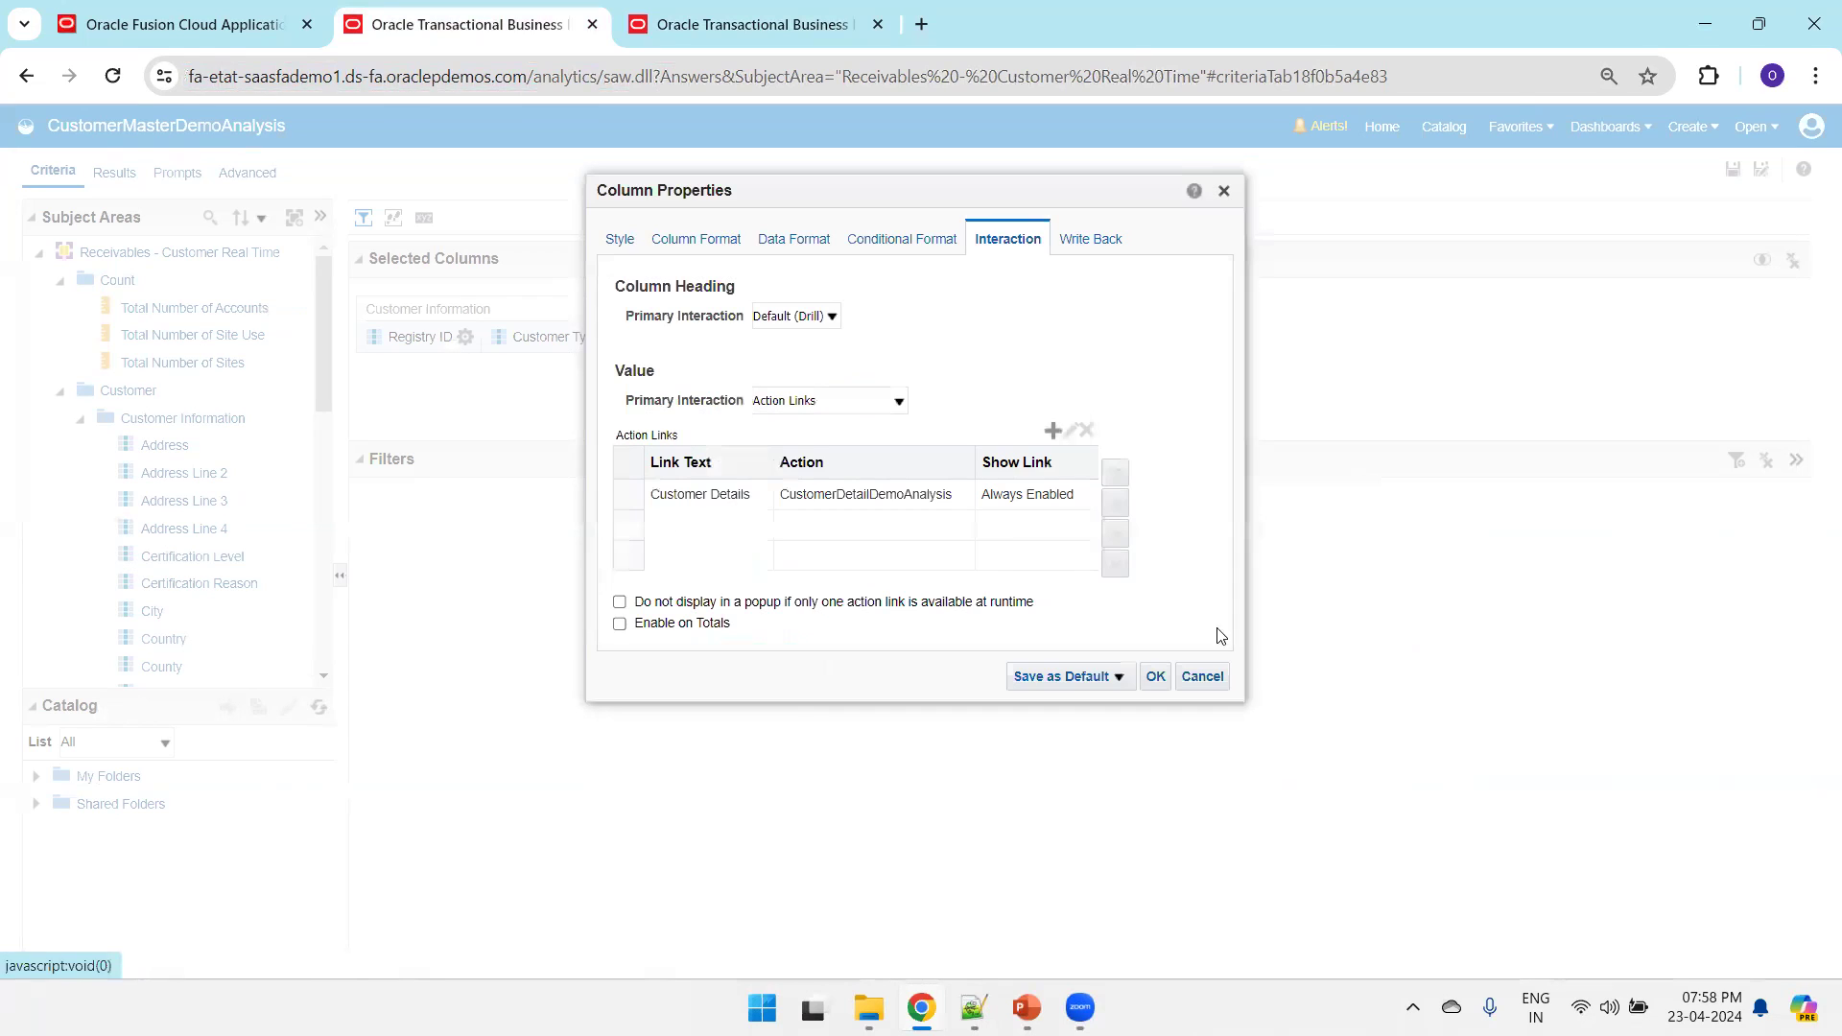
{"action": "left_click", "coordinate": [1157, 677]}
{"action": "left_click", "coordinate": [1733, 170]}
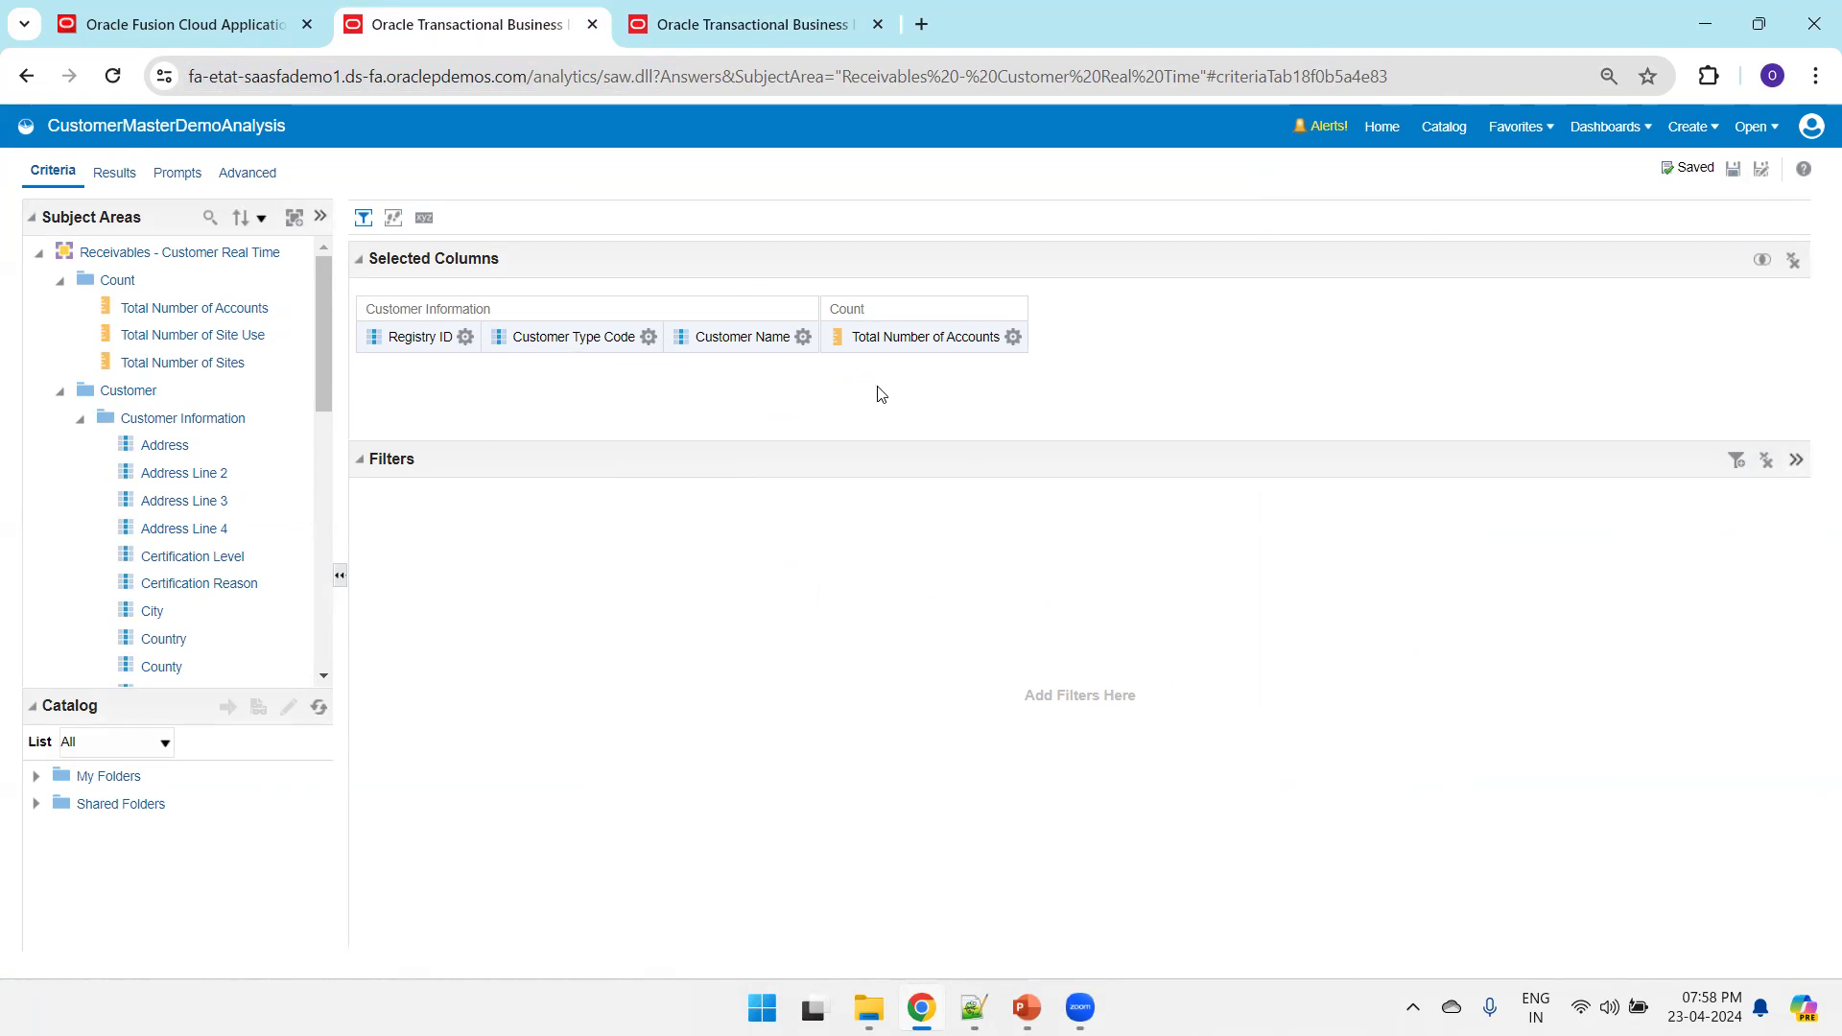
Switch to CustomerDetailDemoAnalysis, preview its results and return to its criteria
{"action": "left_click", "coordinate": [726, 27]}
{"action": "left_click", "coordinate": [605, 336]}
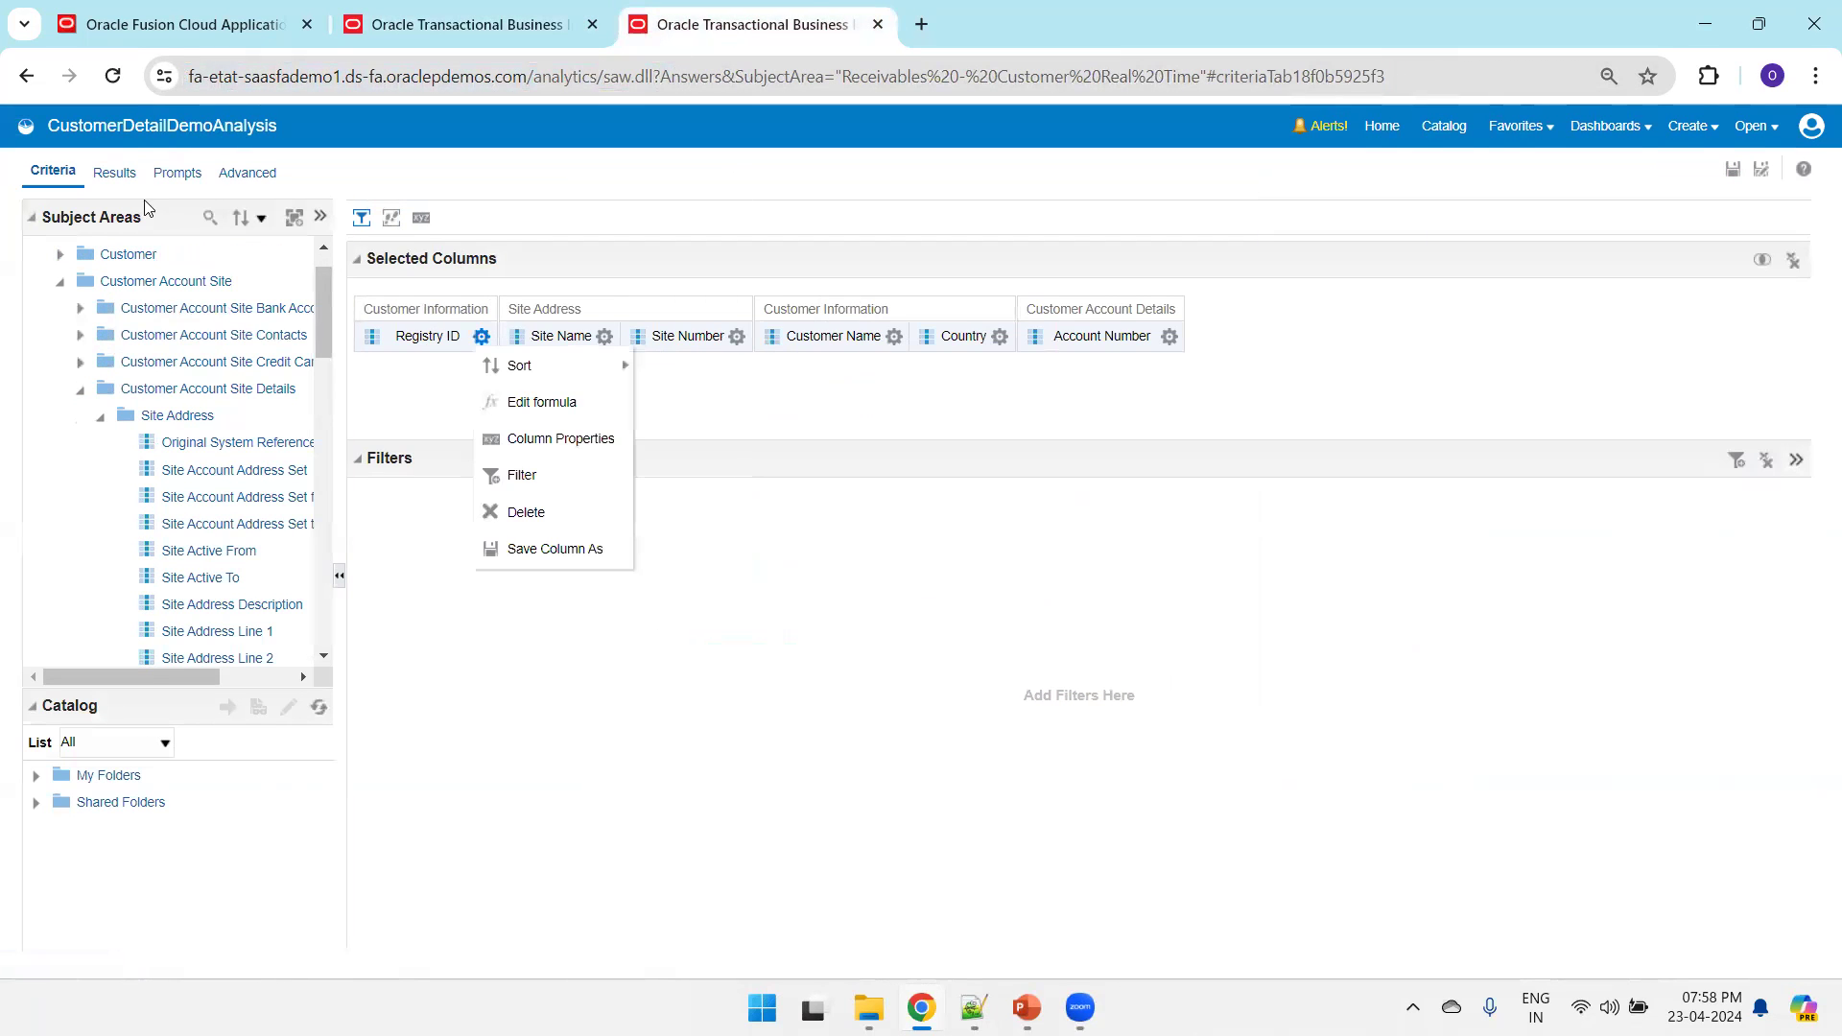
{"action": "left_click", "coordinate": [114, 173]}
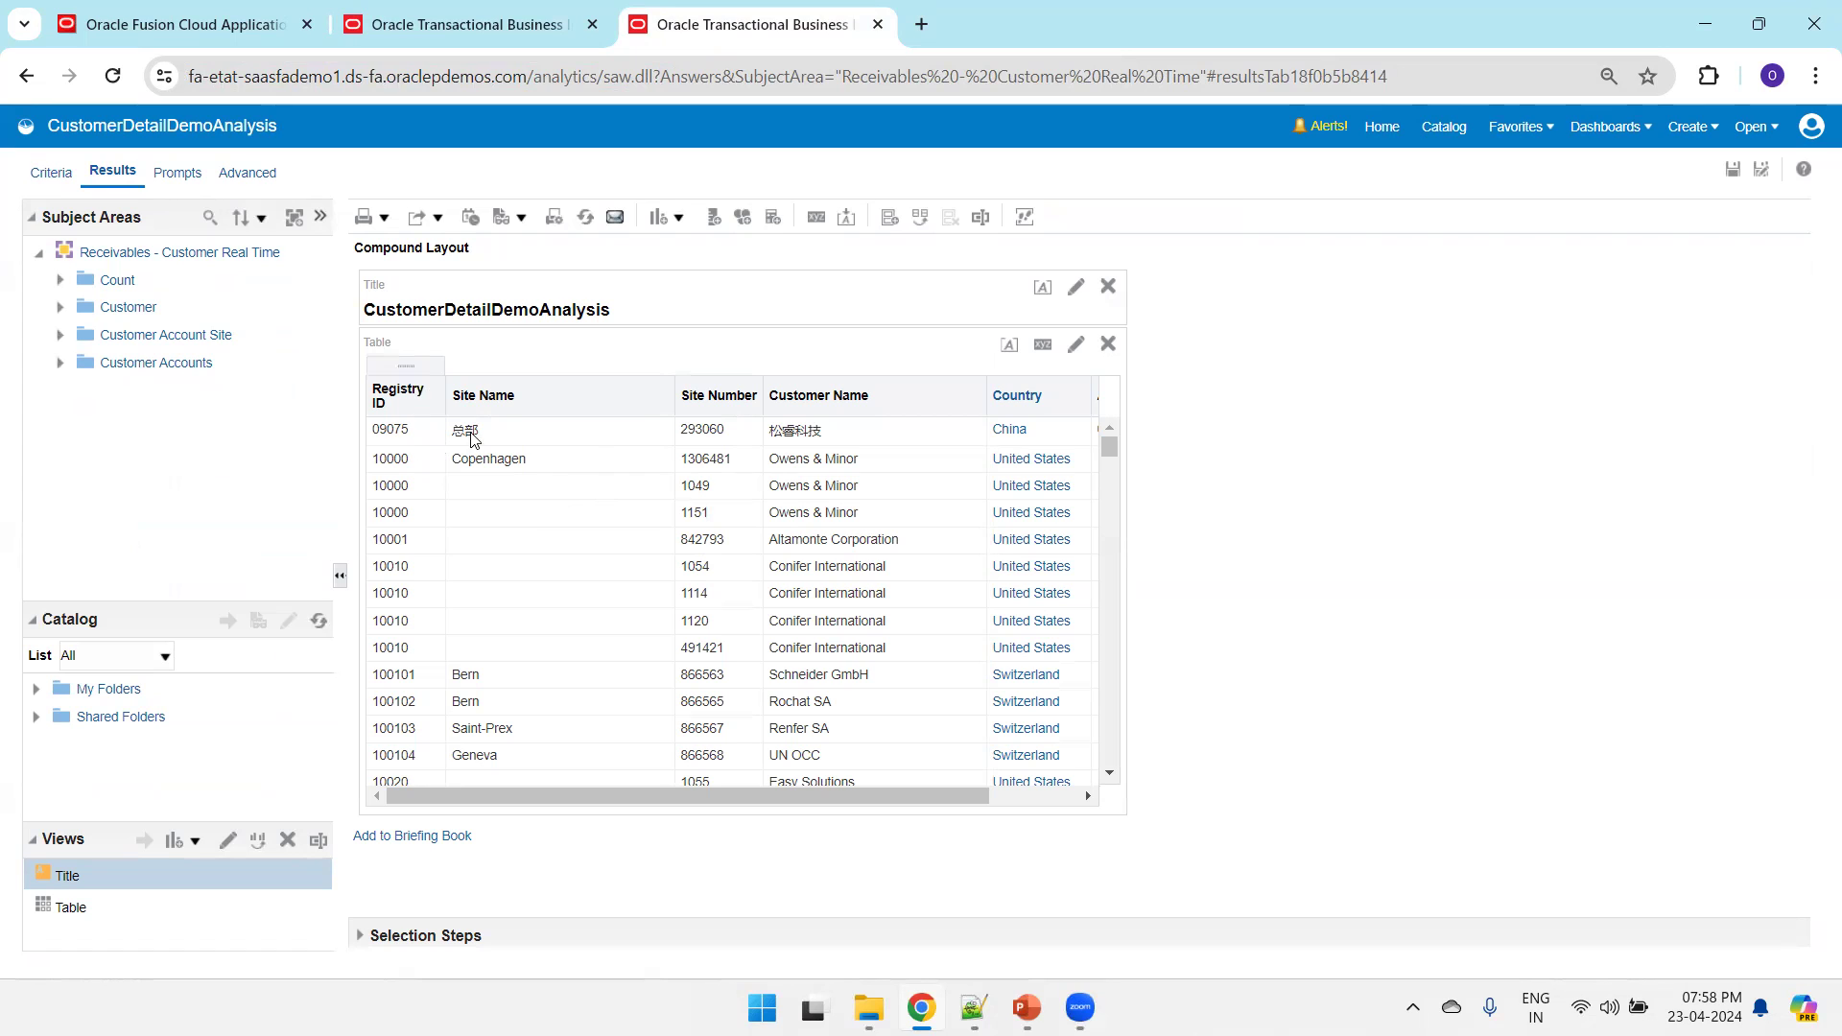
{"action": "left_click", "coordinate": [51, 178]}
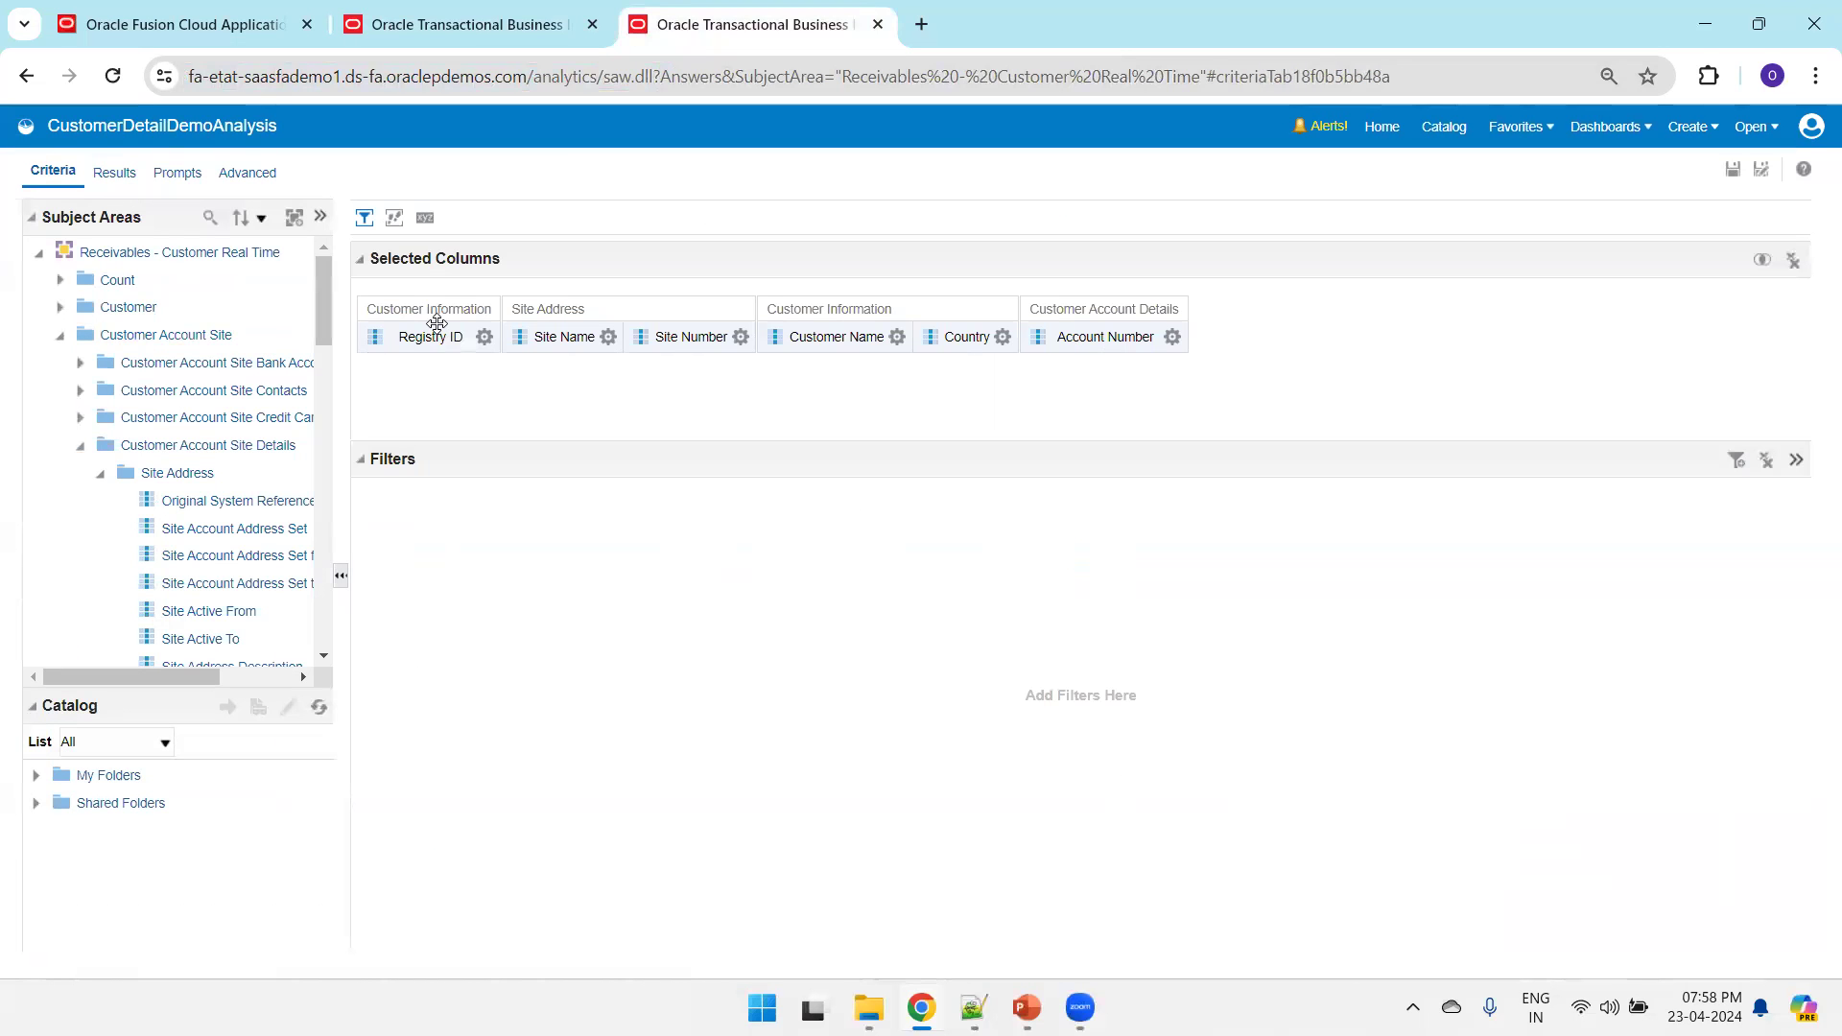
Add an "is prompted" filter on the Registry ID column of CustomerDetailDemoAnalysis and save the analysis
{"action": "left_click", "coordinate": [485, 337]}
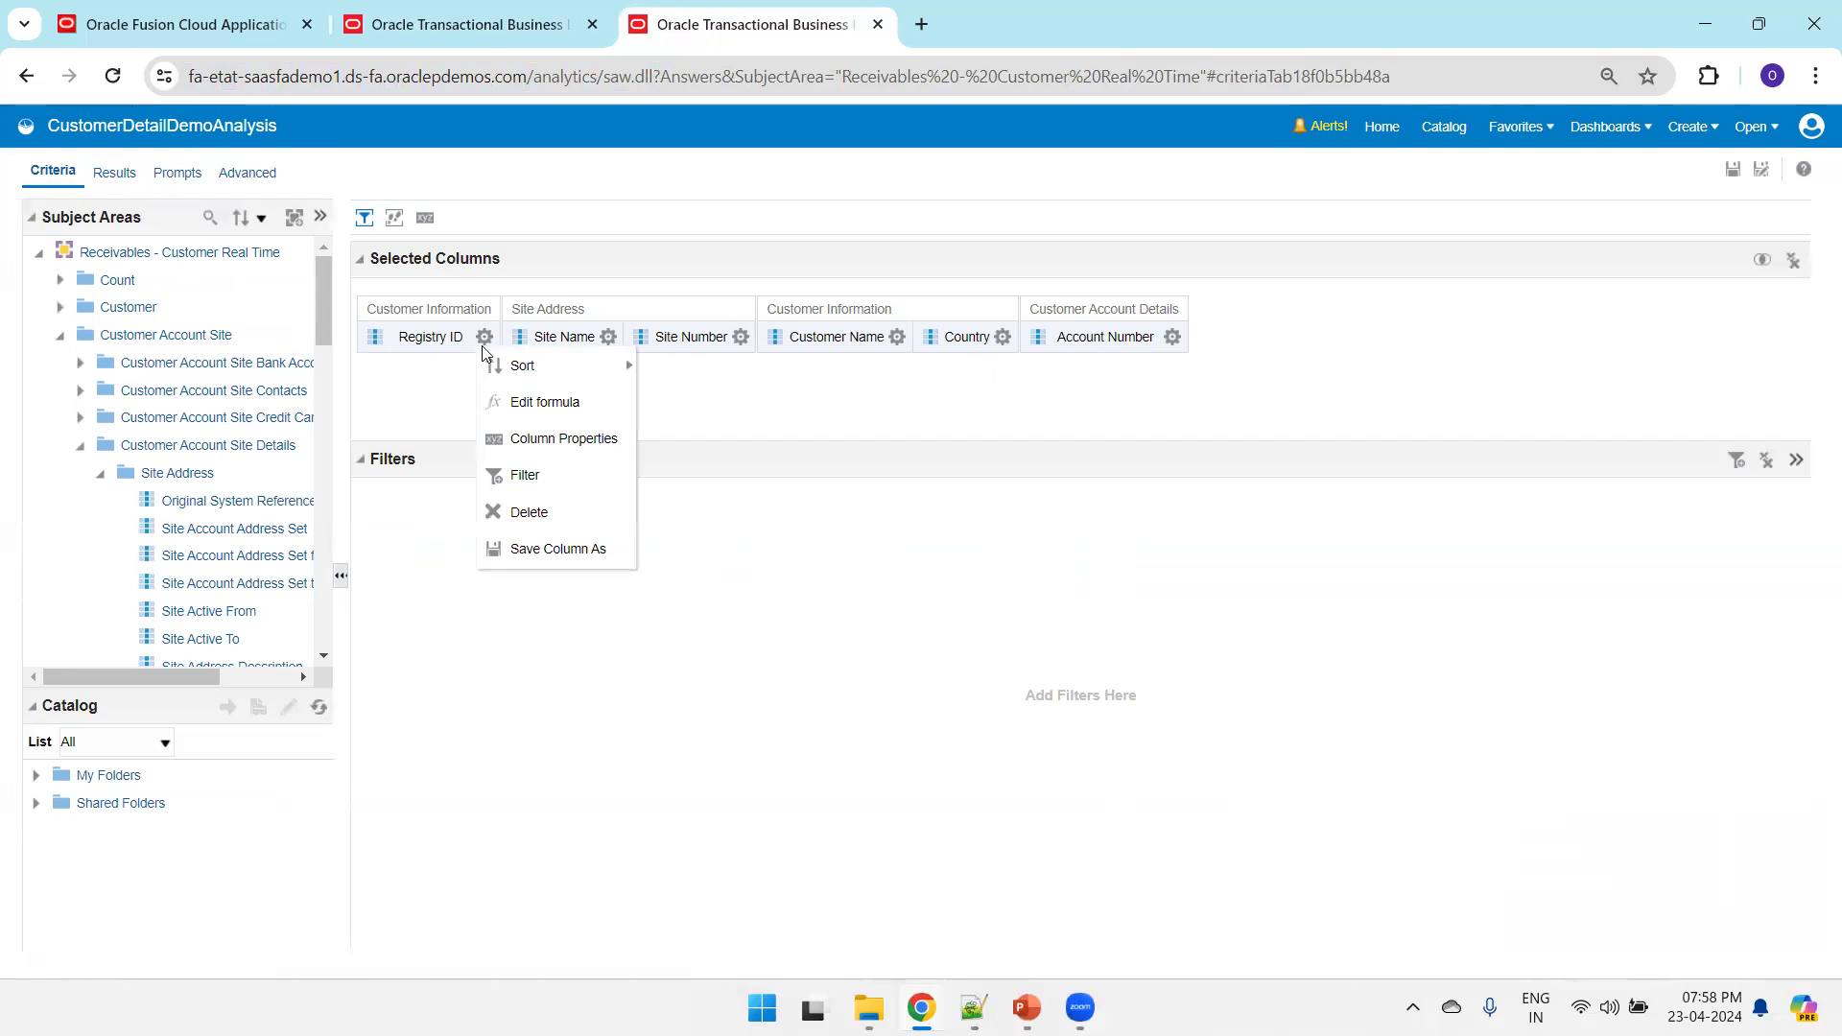
{"action": "left_click", "coordinate": [530, 477]}
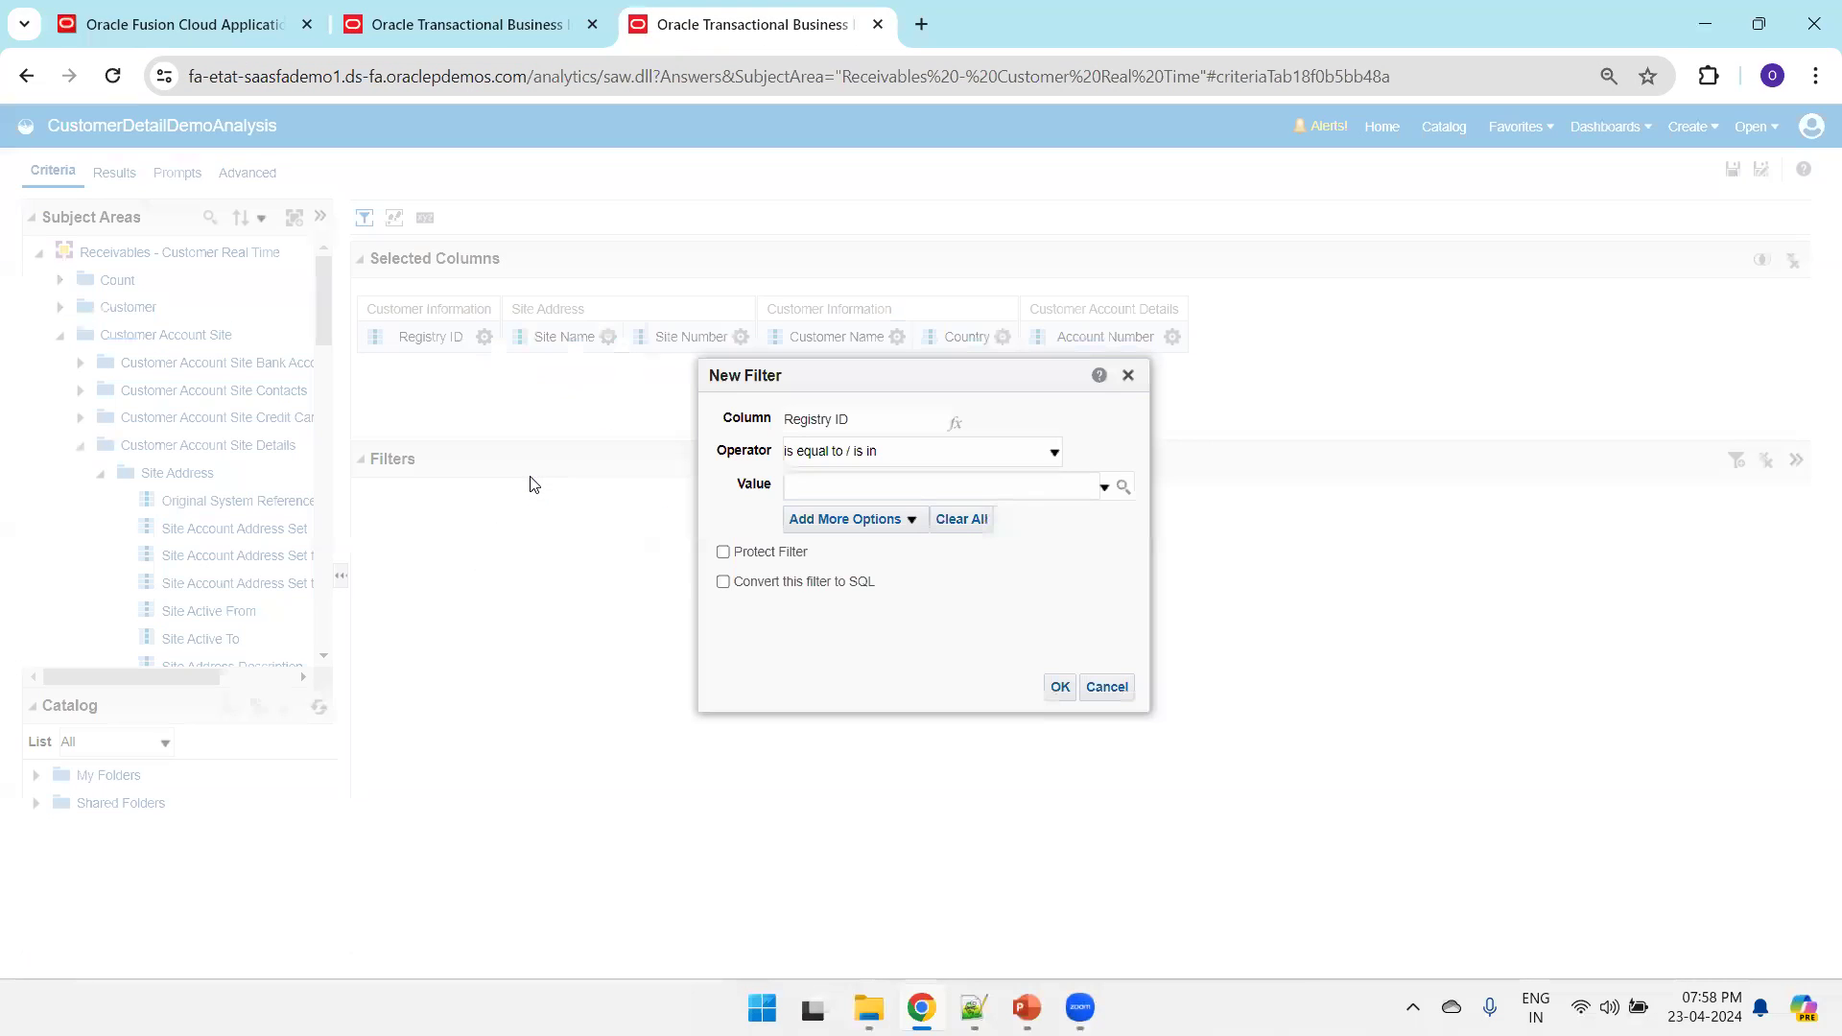
{"action": "left_click", "coordinate": [1051, 459]}
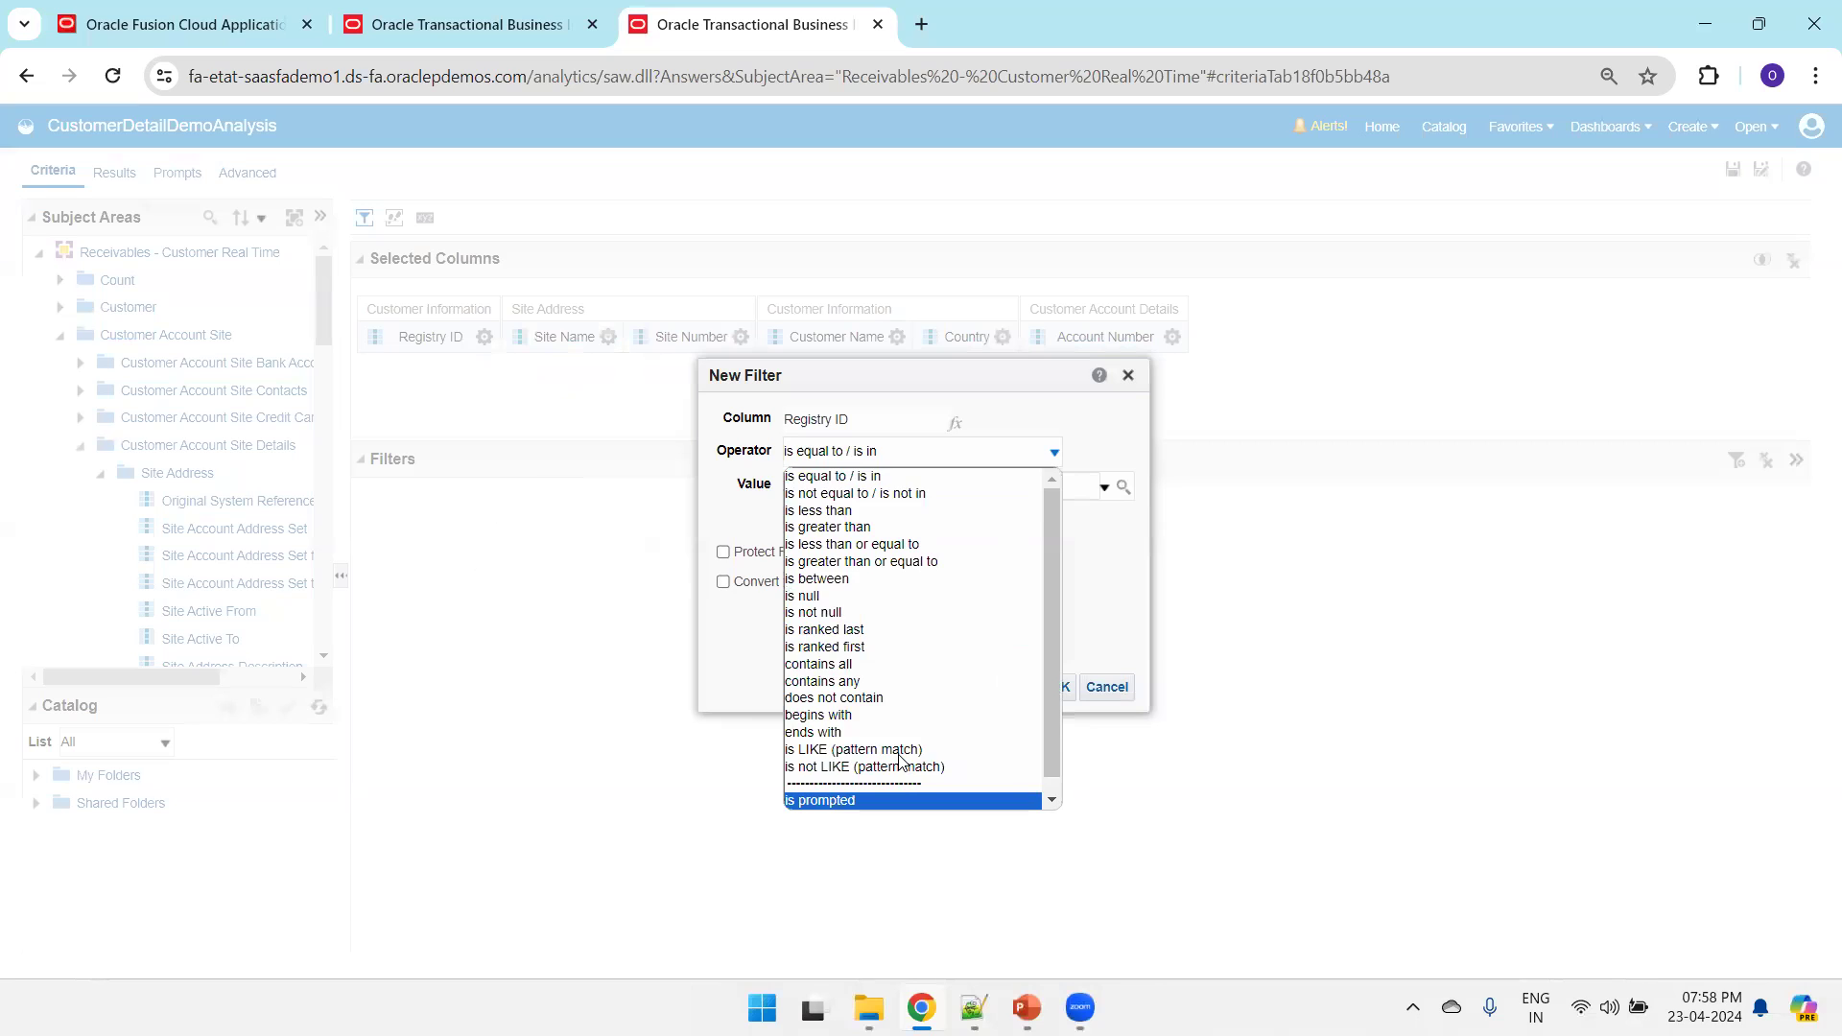
{"action": "key", "text": "Return"}
{"action": "left_click", "coordinate": [994, 688]}
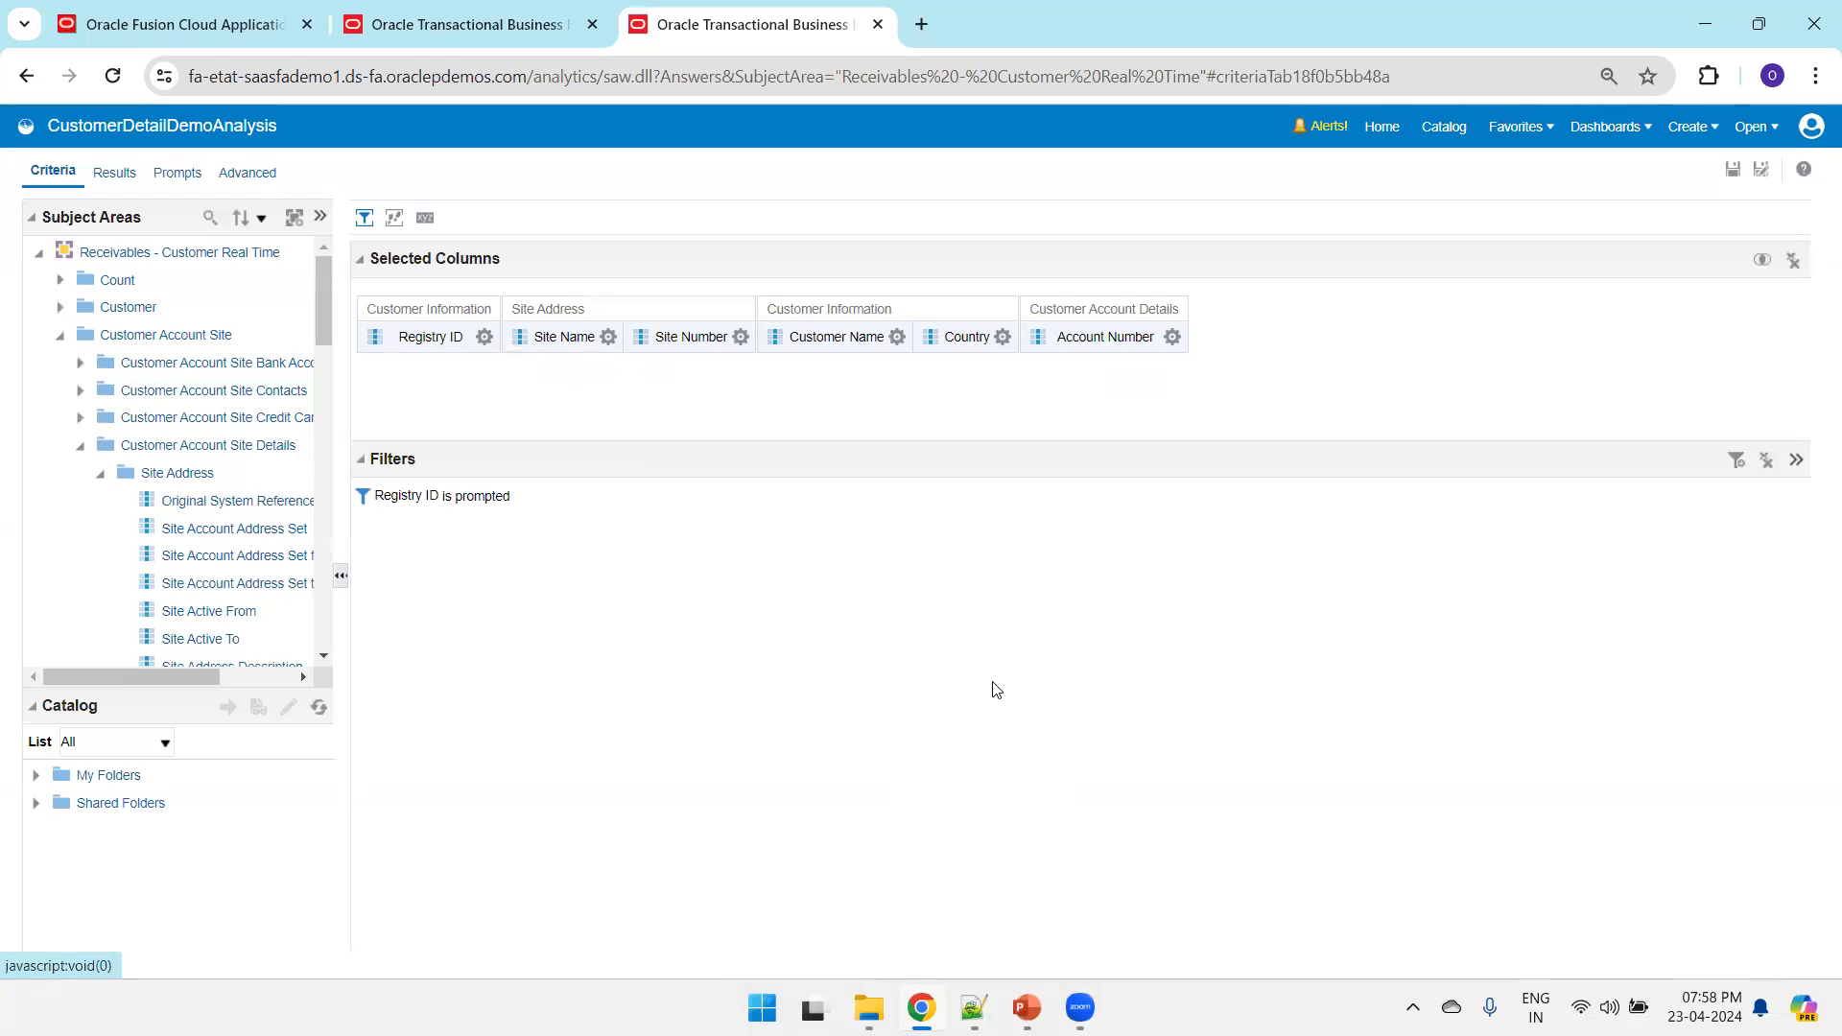
{"action": "left_click", "coordinate": [1733, 173]}
{"action": "left_click_drag", "start_coordinate": [598, 78], "coordinate": [5, 159]}
{"action": "key", "text": "ctrl+c"}
{"action": "key", "text": "ctrl+t"}
{"action": "key", "text": "ctrl+v"}
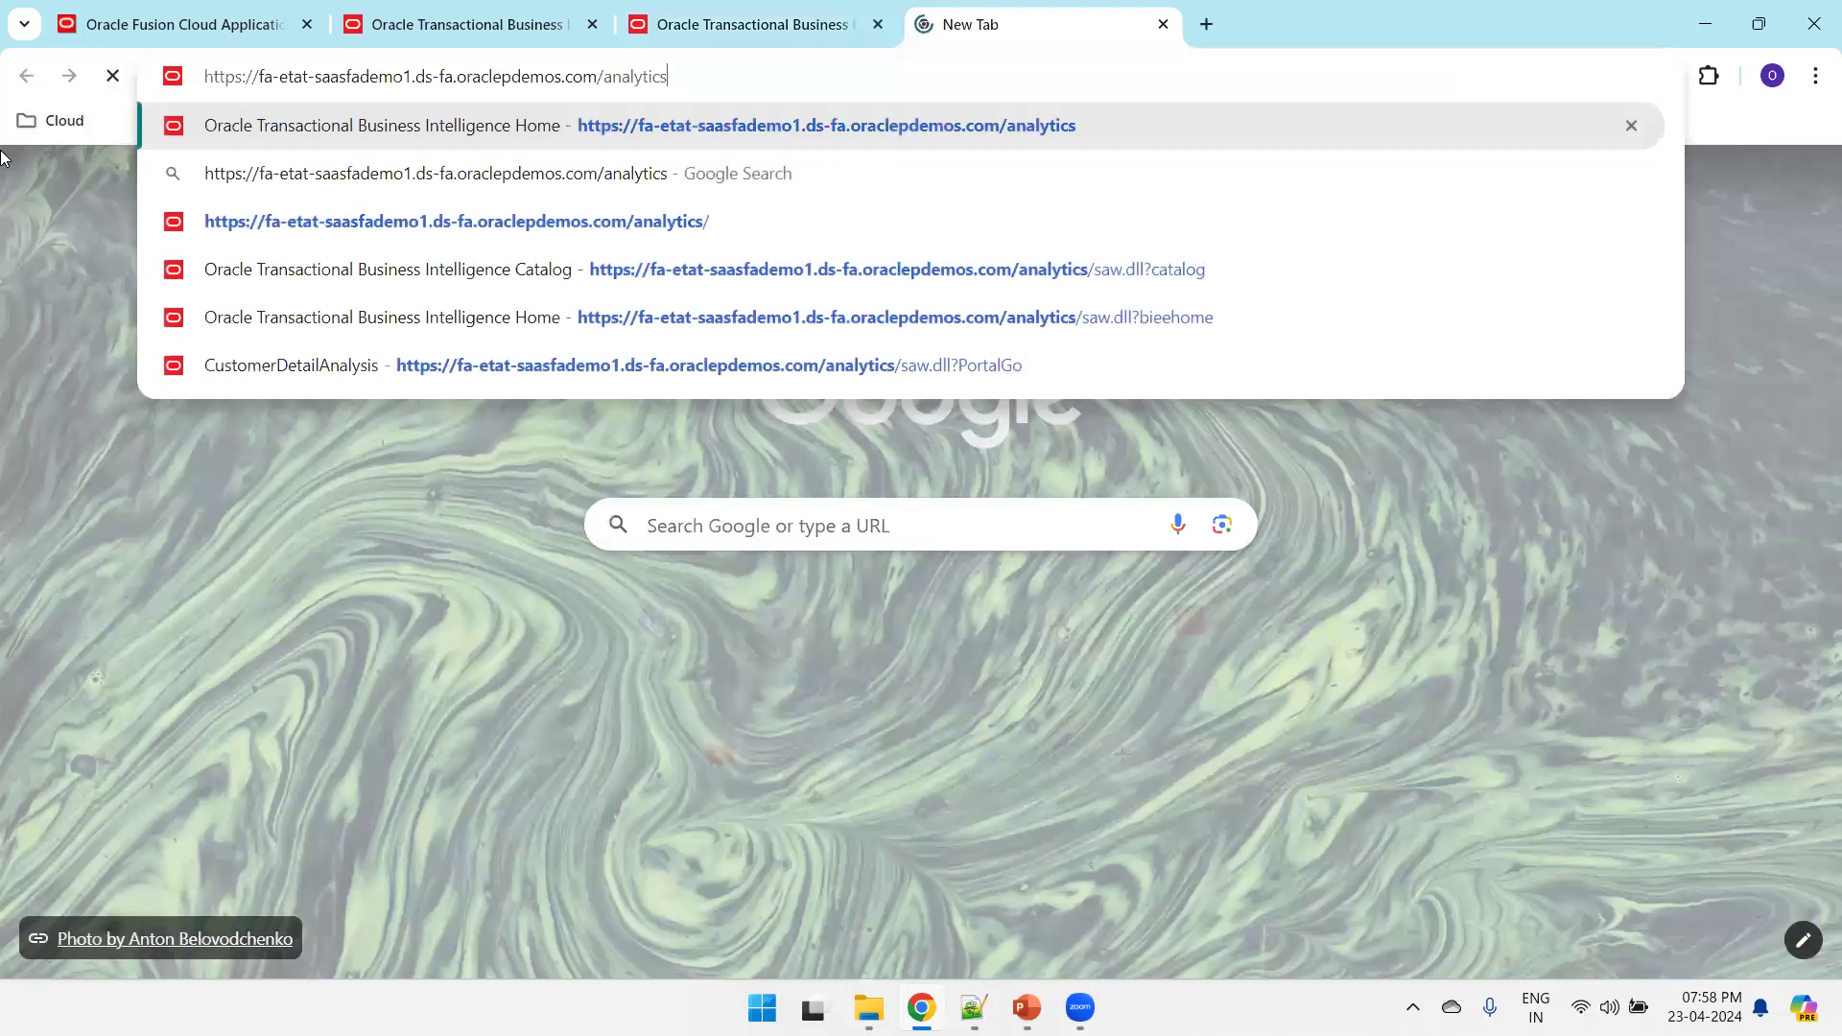
{"action": "key", "text": "Return"}
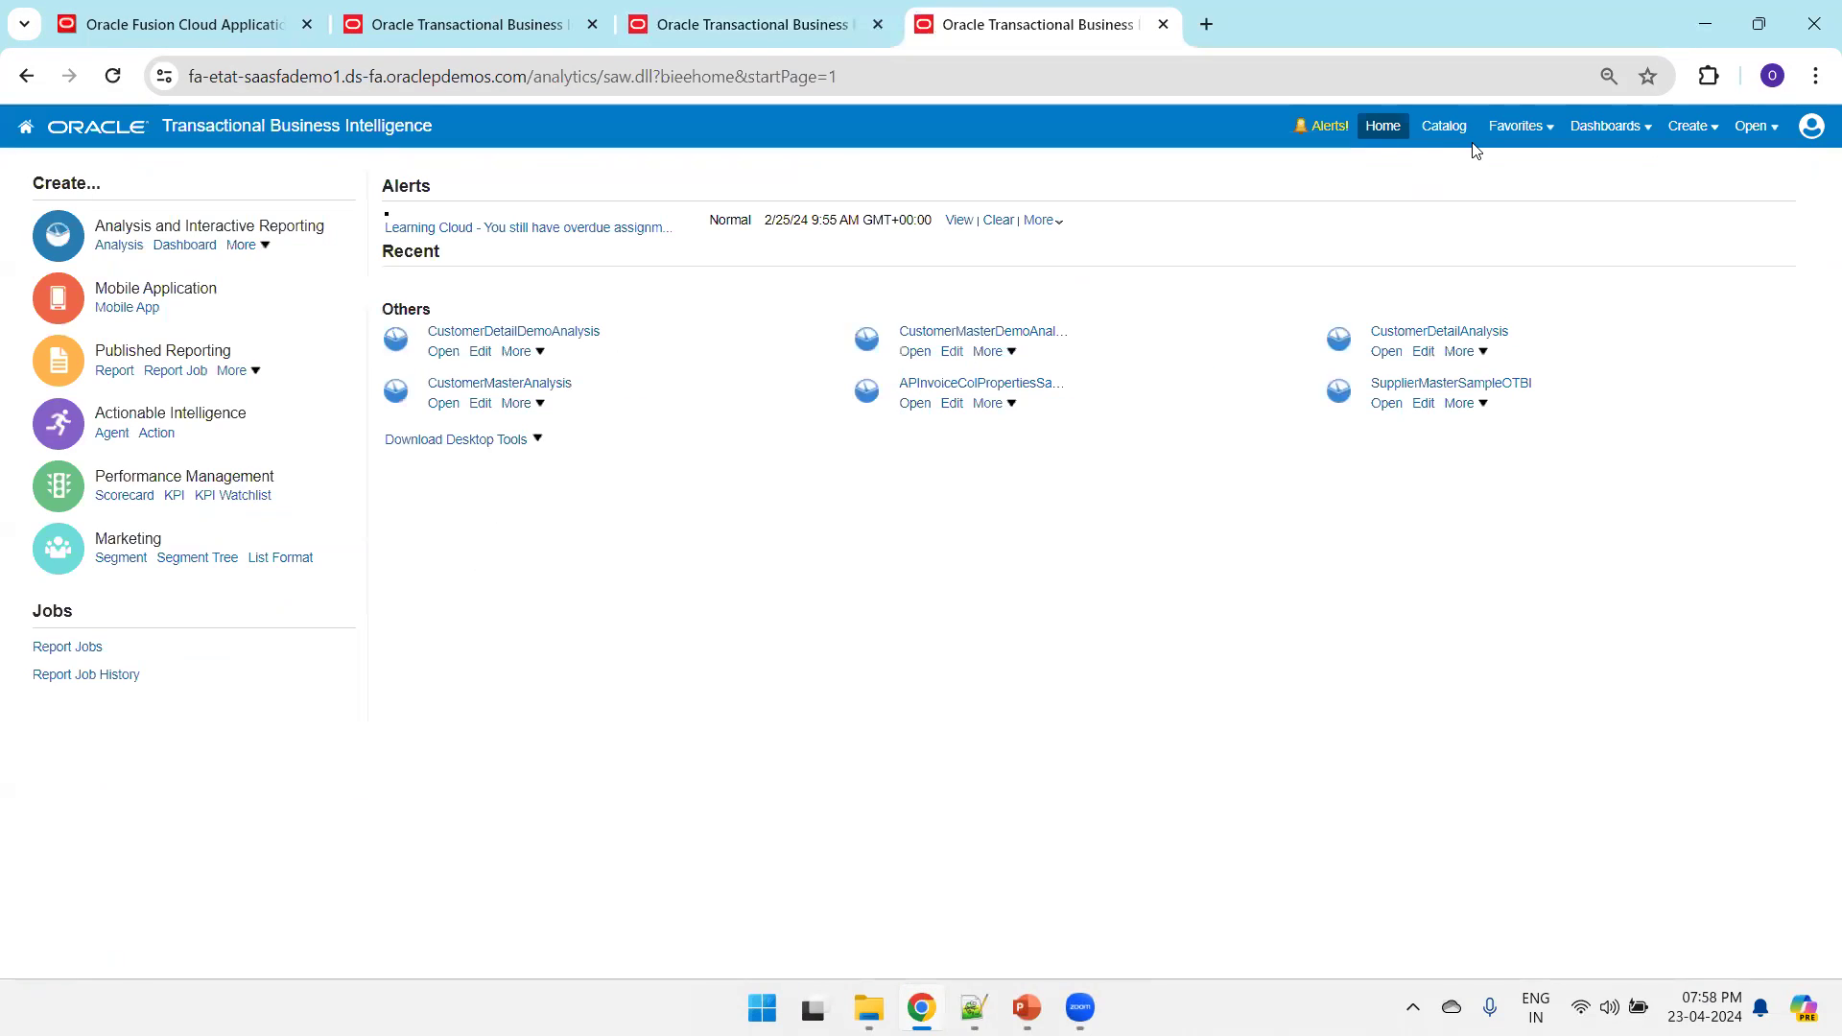
{"action": "left_click", "coordinate": [1444, 127]}
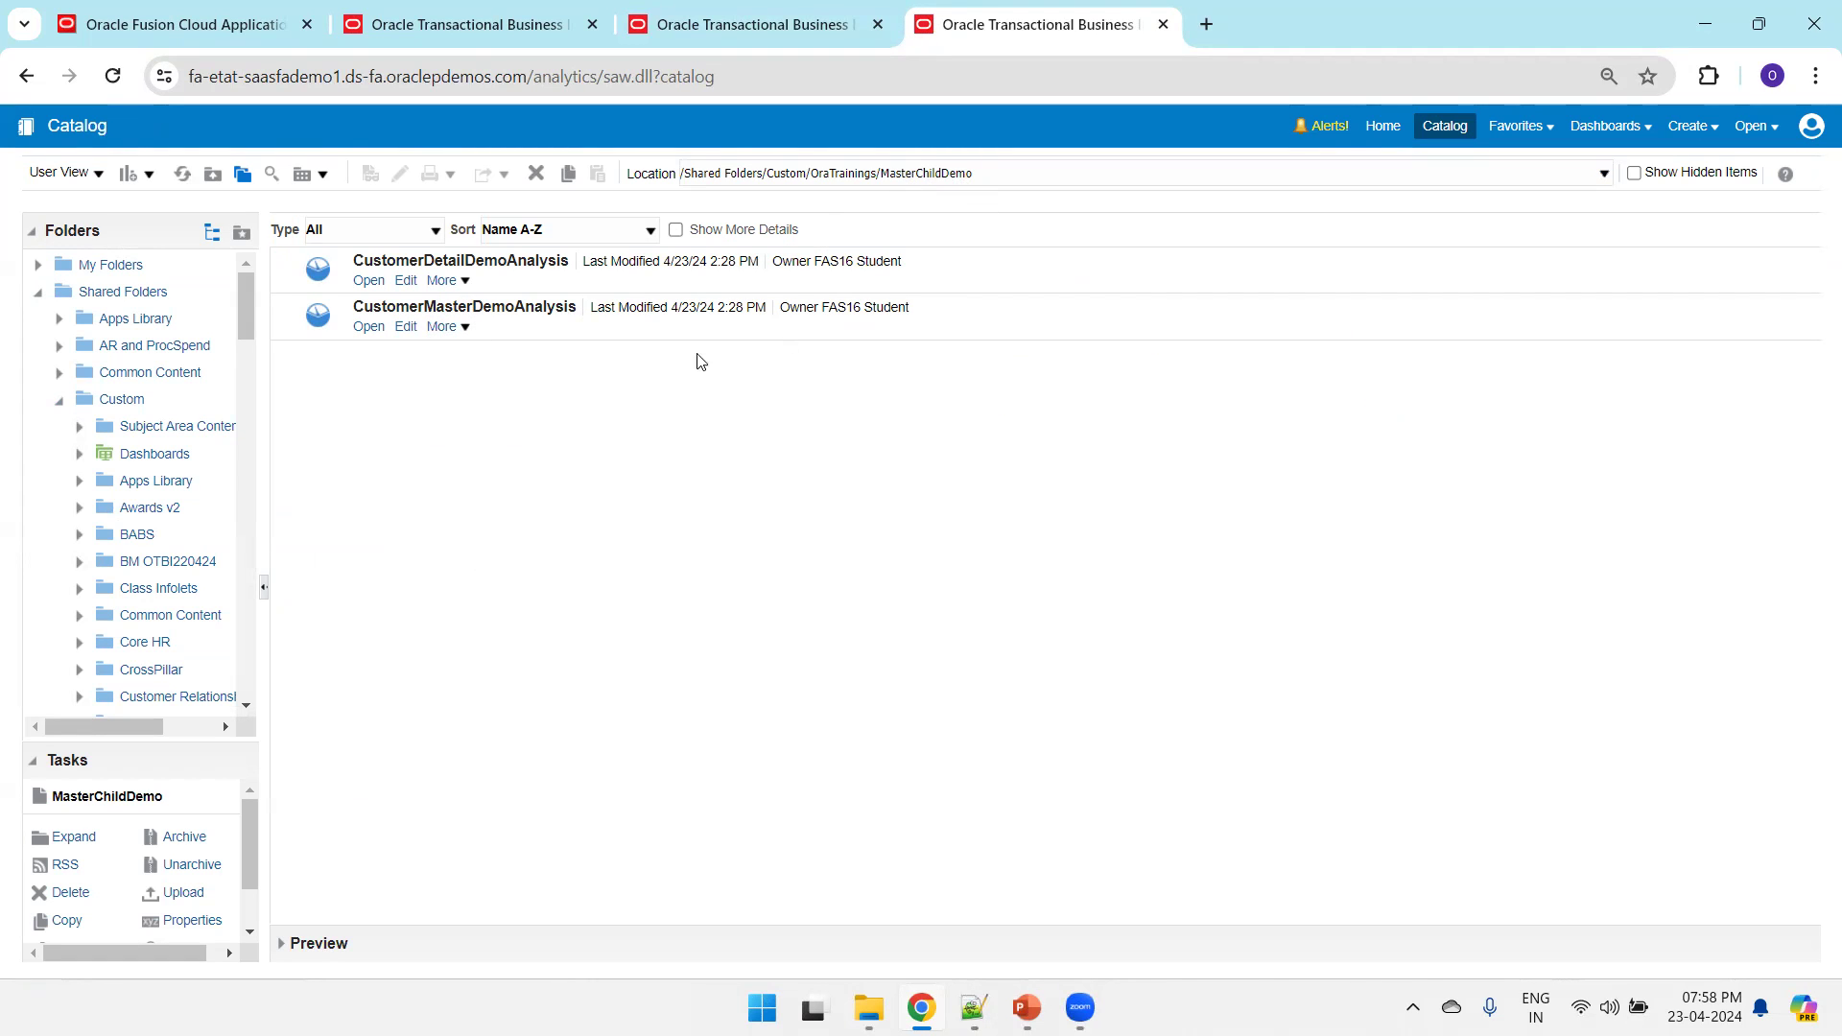
Open CustomerMasterDemoAnalysis, test the Customer Details link from the Owens & Minor row's Registry ID and return to the master analysis
{"action": "left_click", "coordinate": [371, 328]}
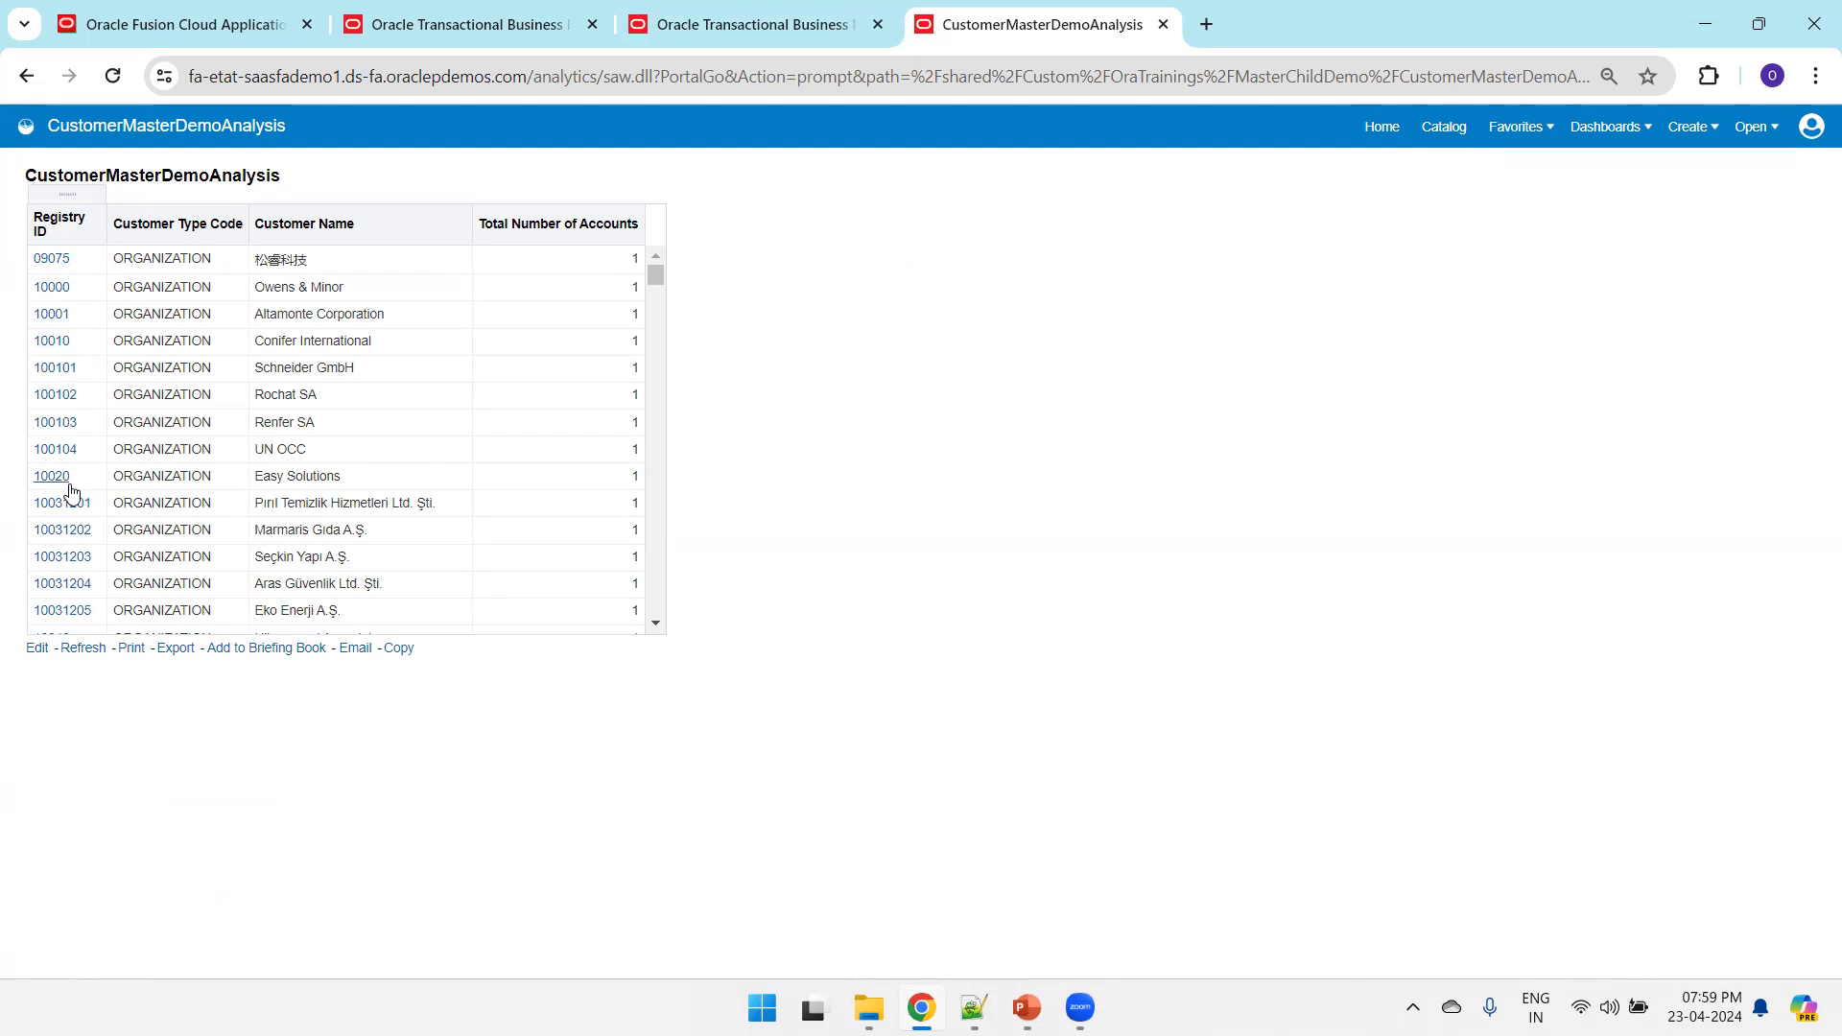
{"action": "left_click", "coordinate": [49, 298]}
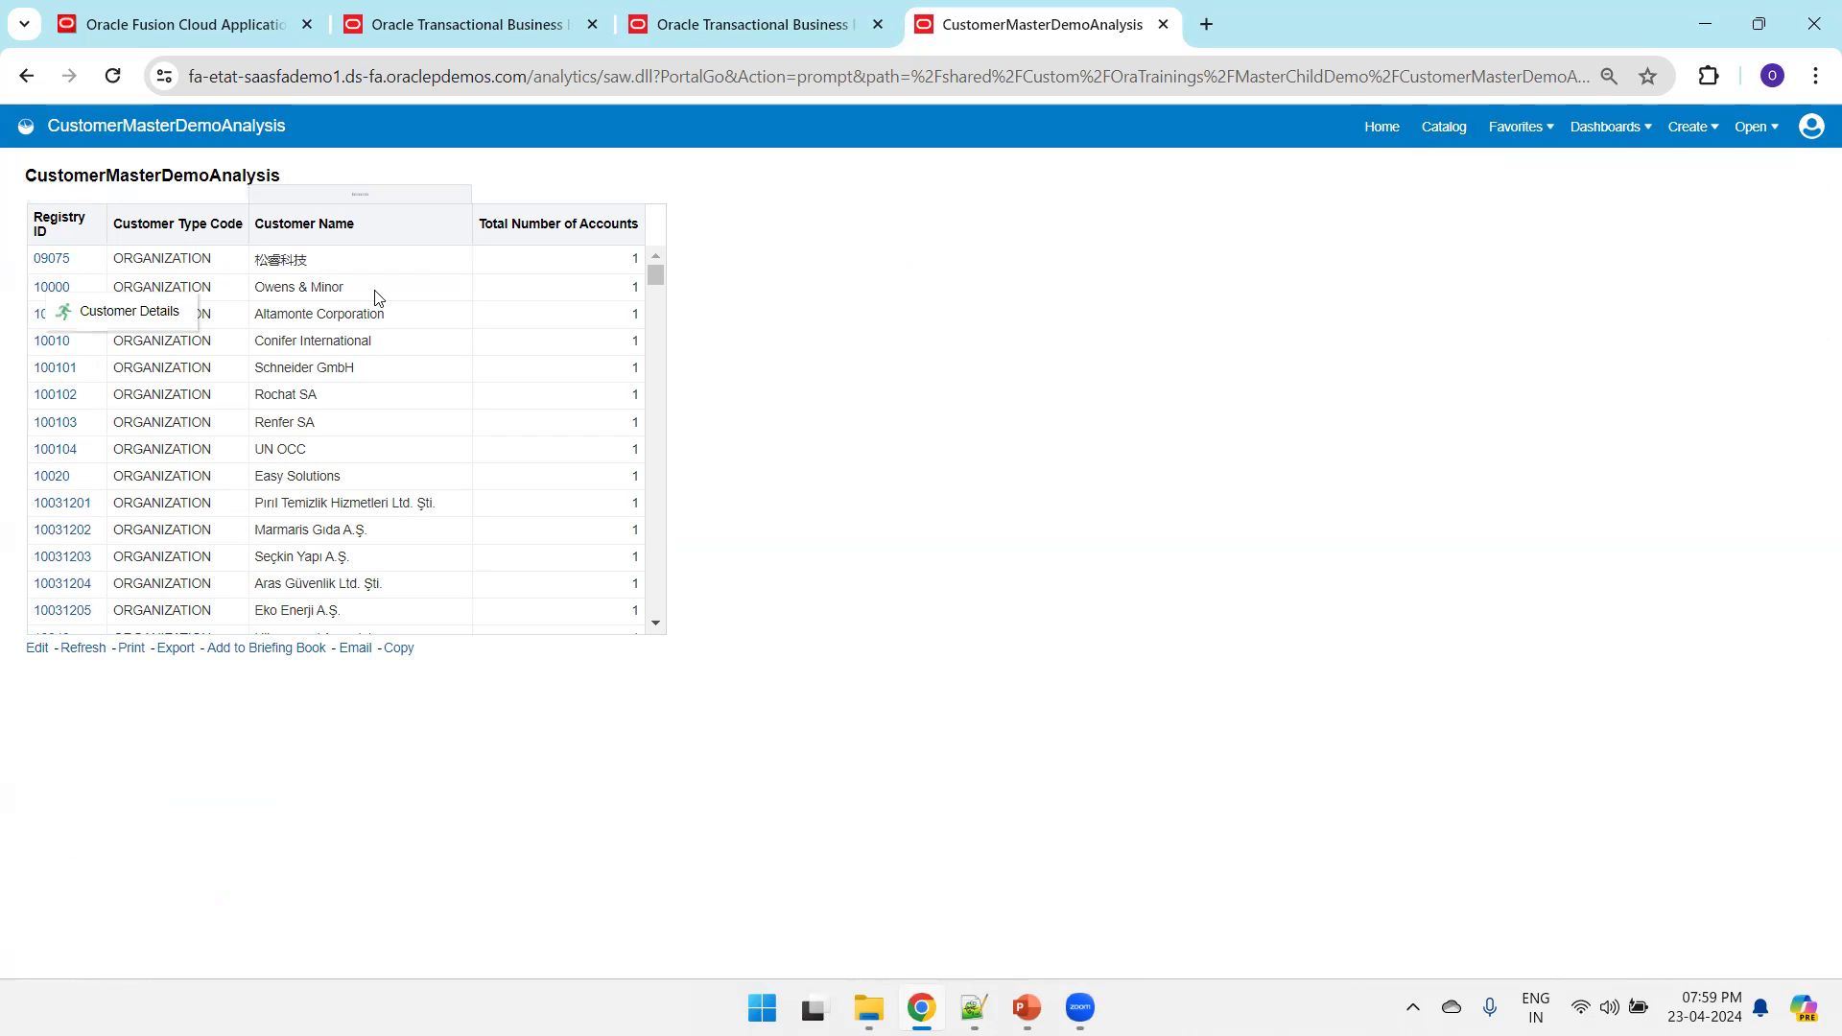
{"action": "left_click", "coordinate": [130, 312]}
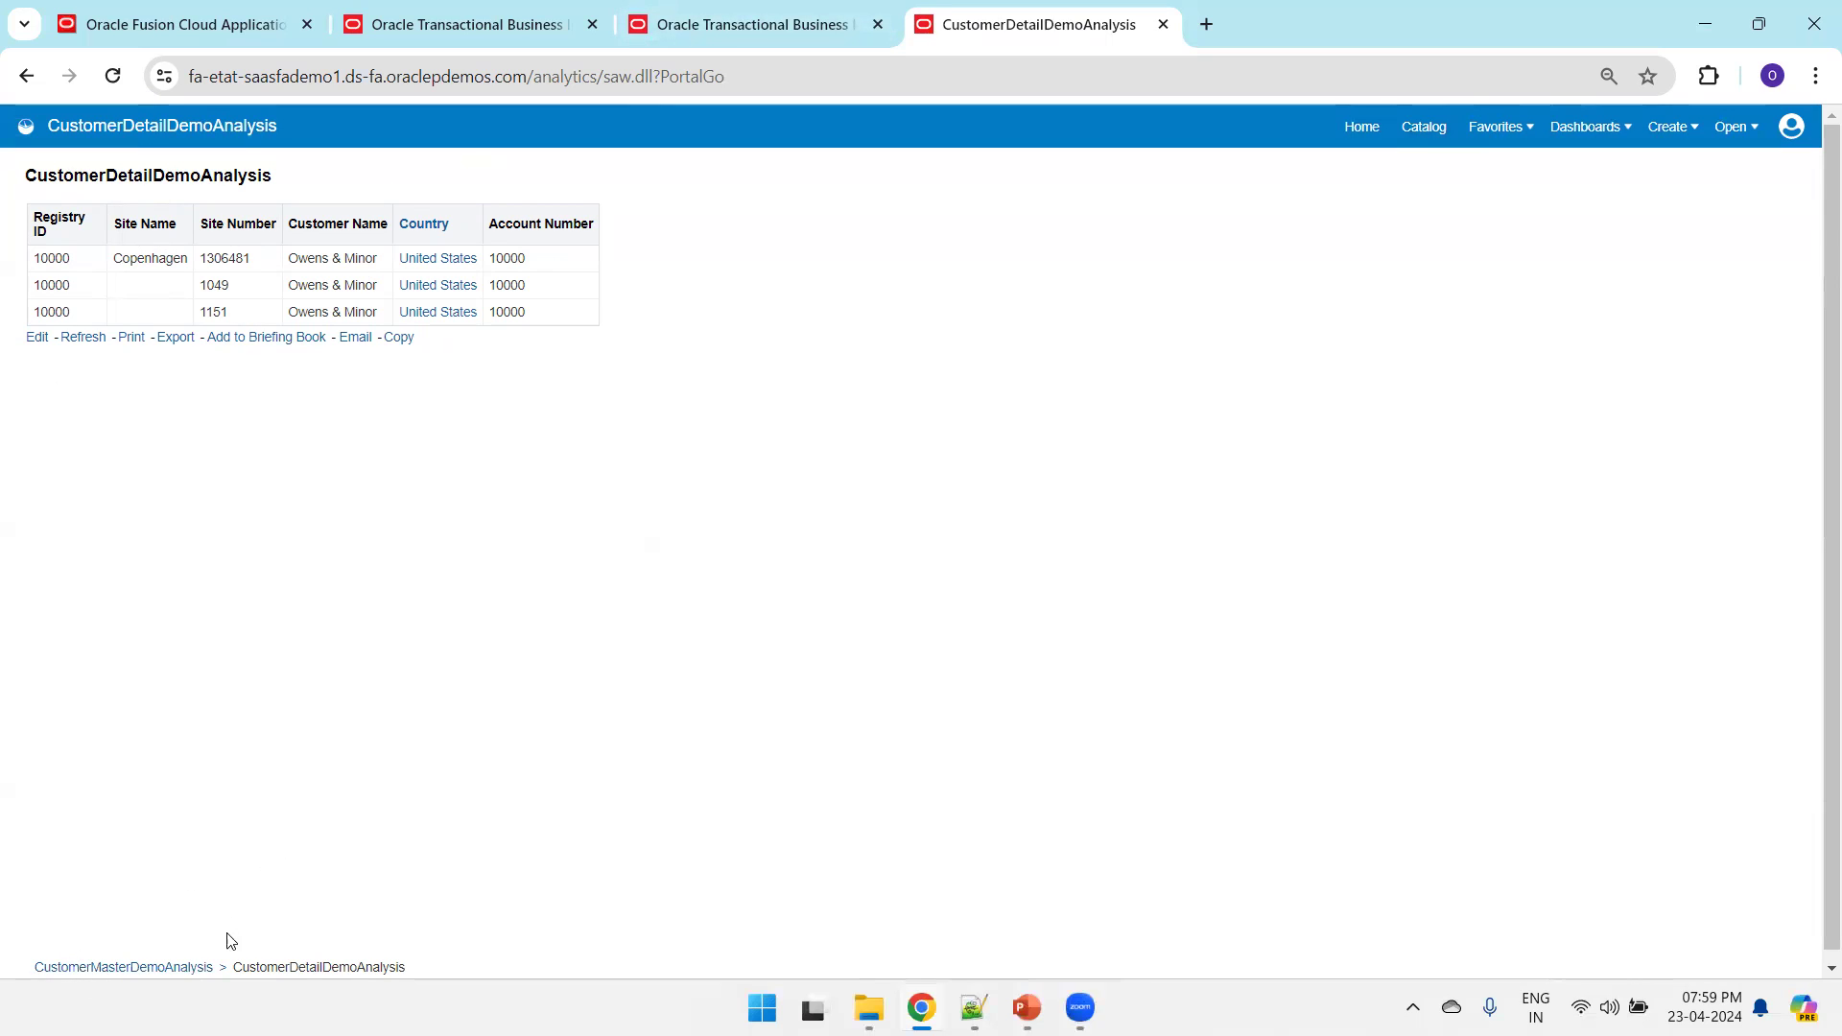
{"action": "left_click", "coordinate": [114, 967]}
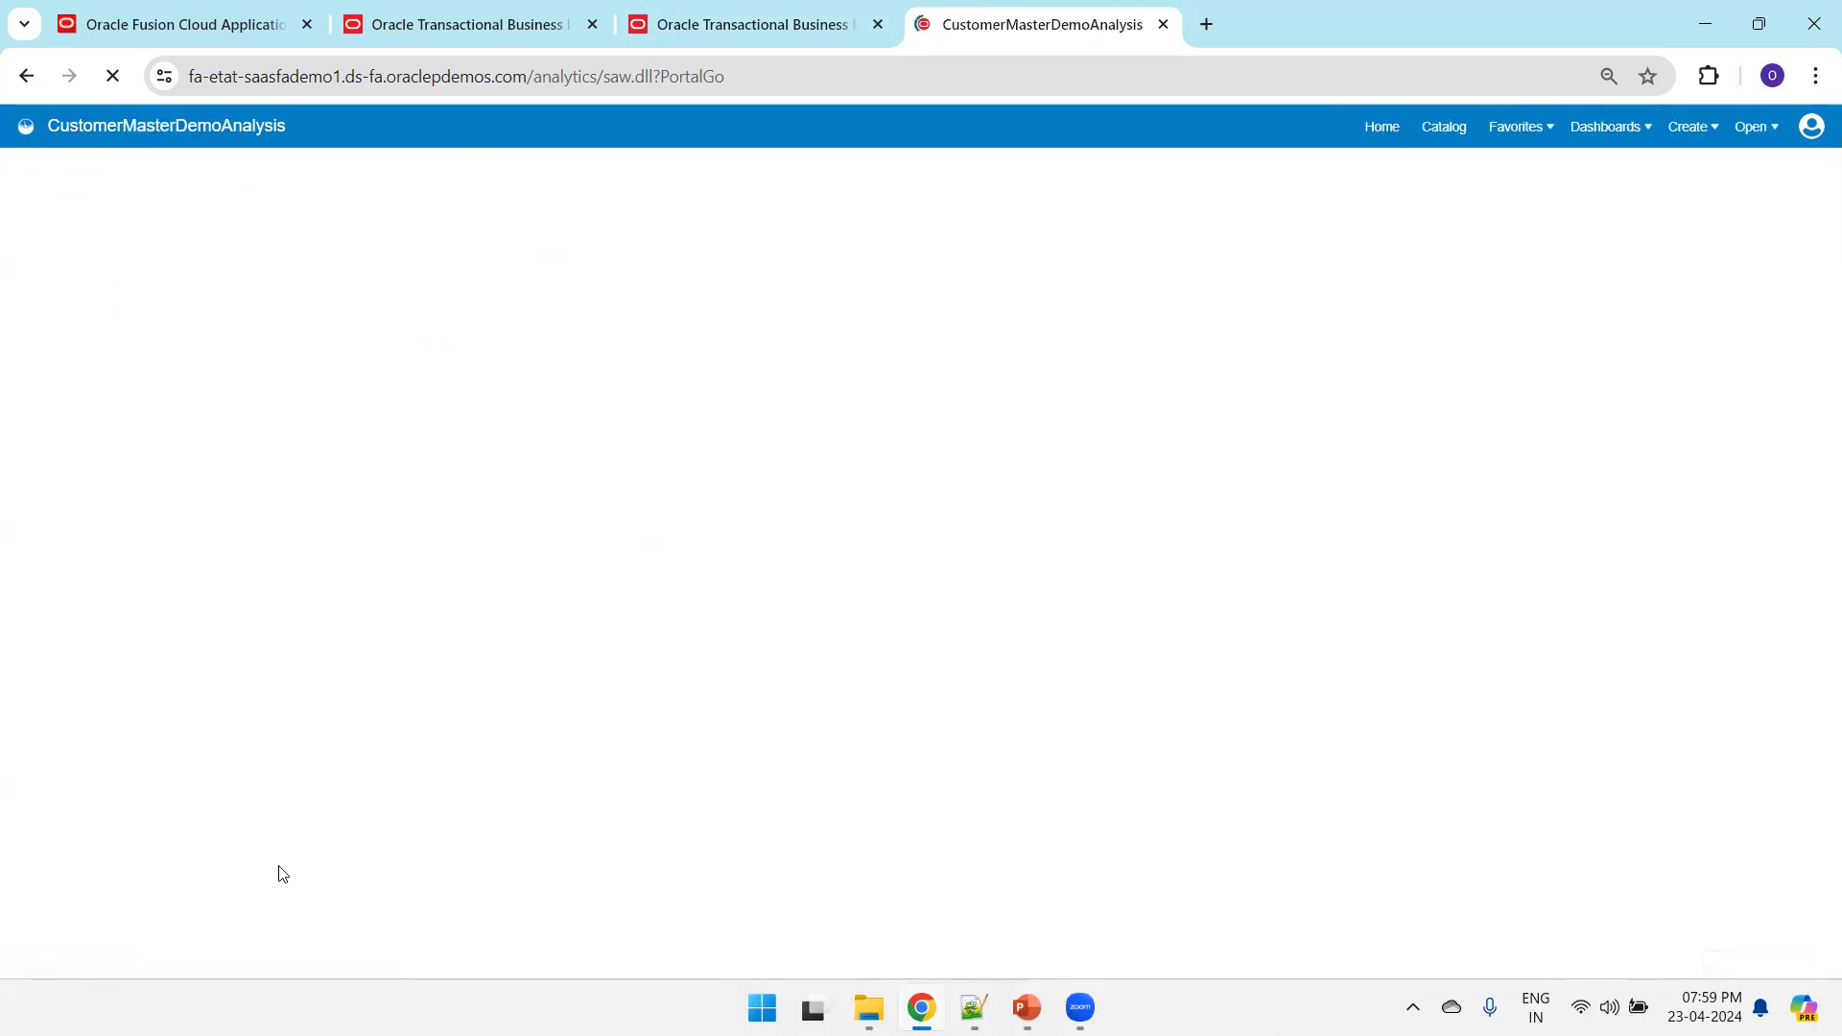
Reorder CustomerDetailDemoAnalysis's columns to Registry ID, Customer Name, Country, Account Number, Site Number, Site Name and save it
{"action": "left_click", "coordinate": [497, 13]}
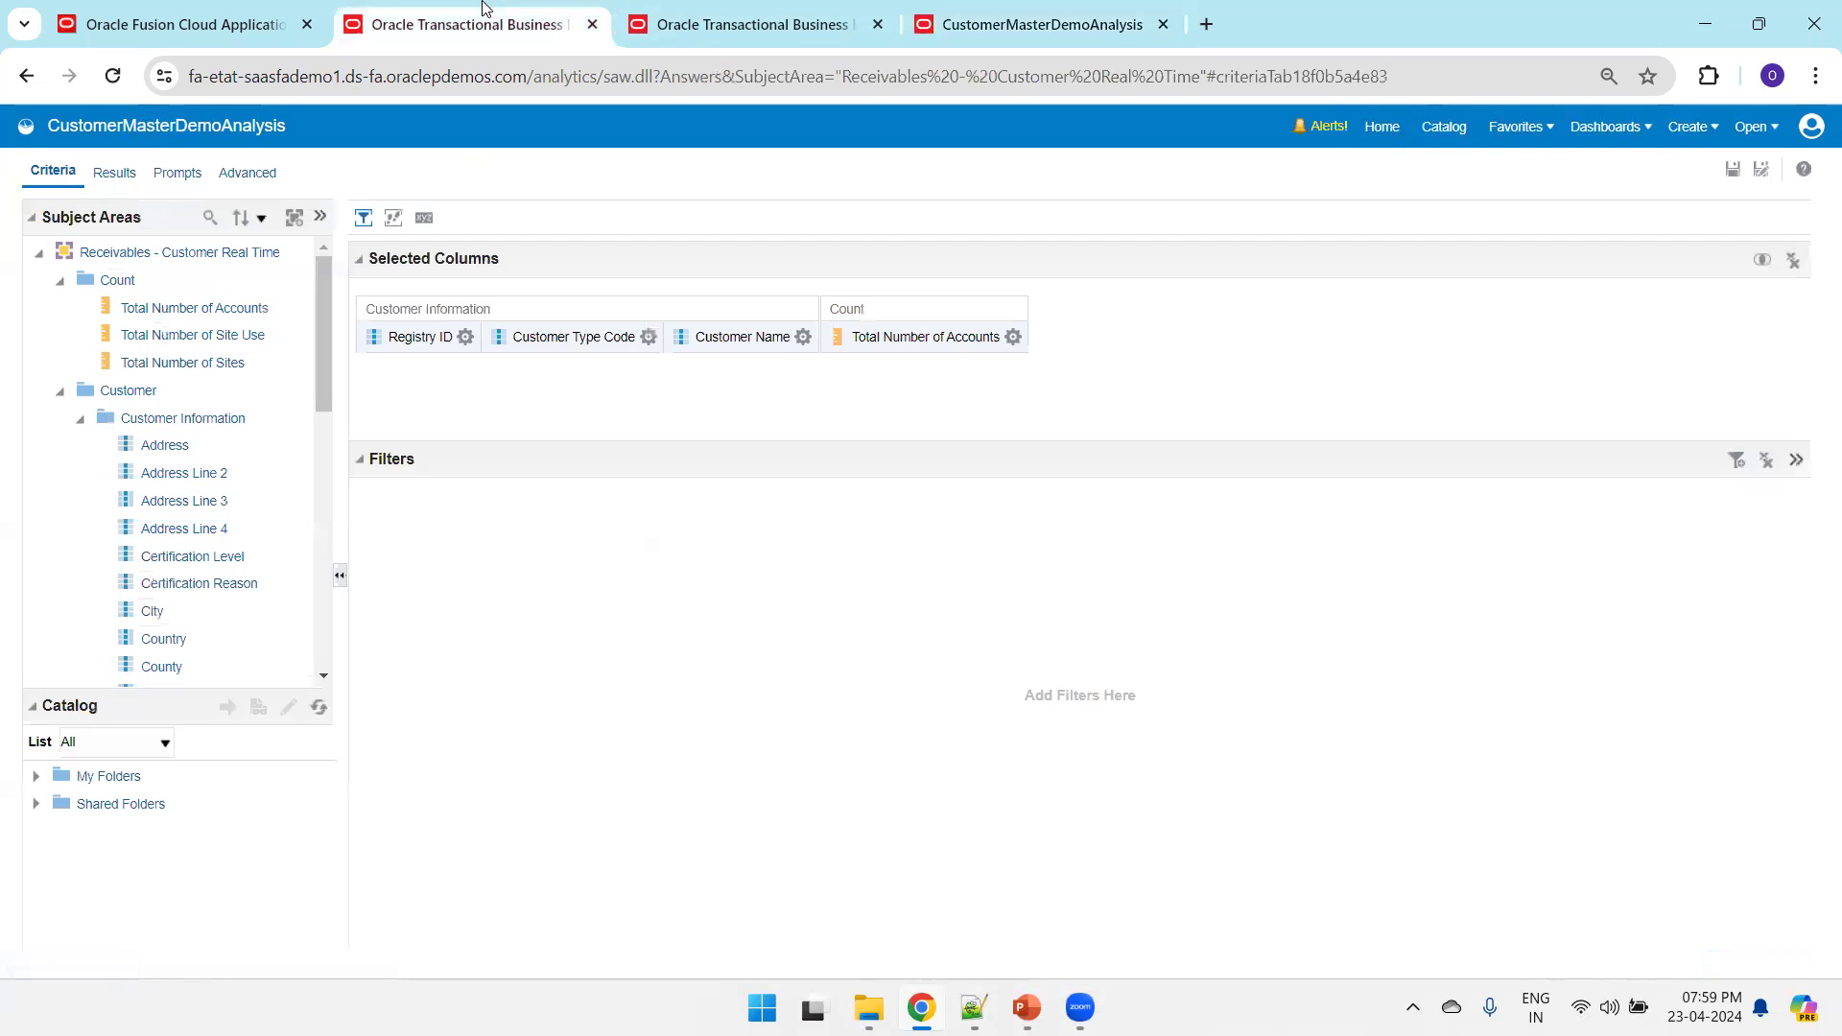
{"action": "left_click", "coordinate": [695, 17]}
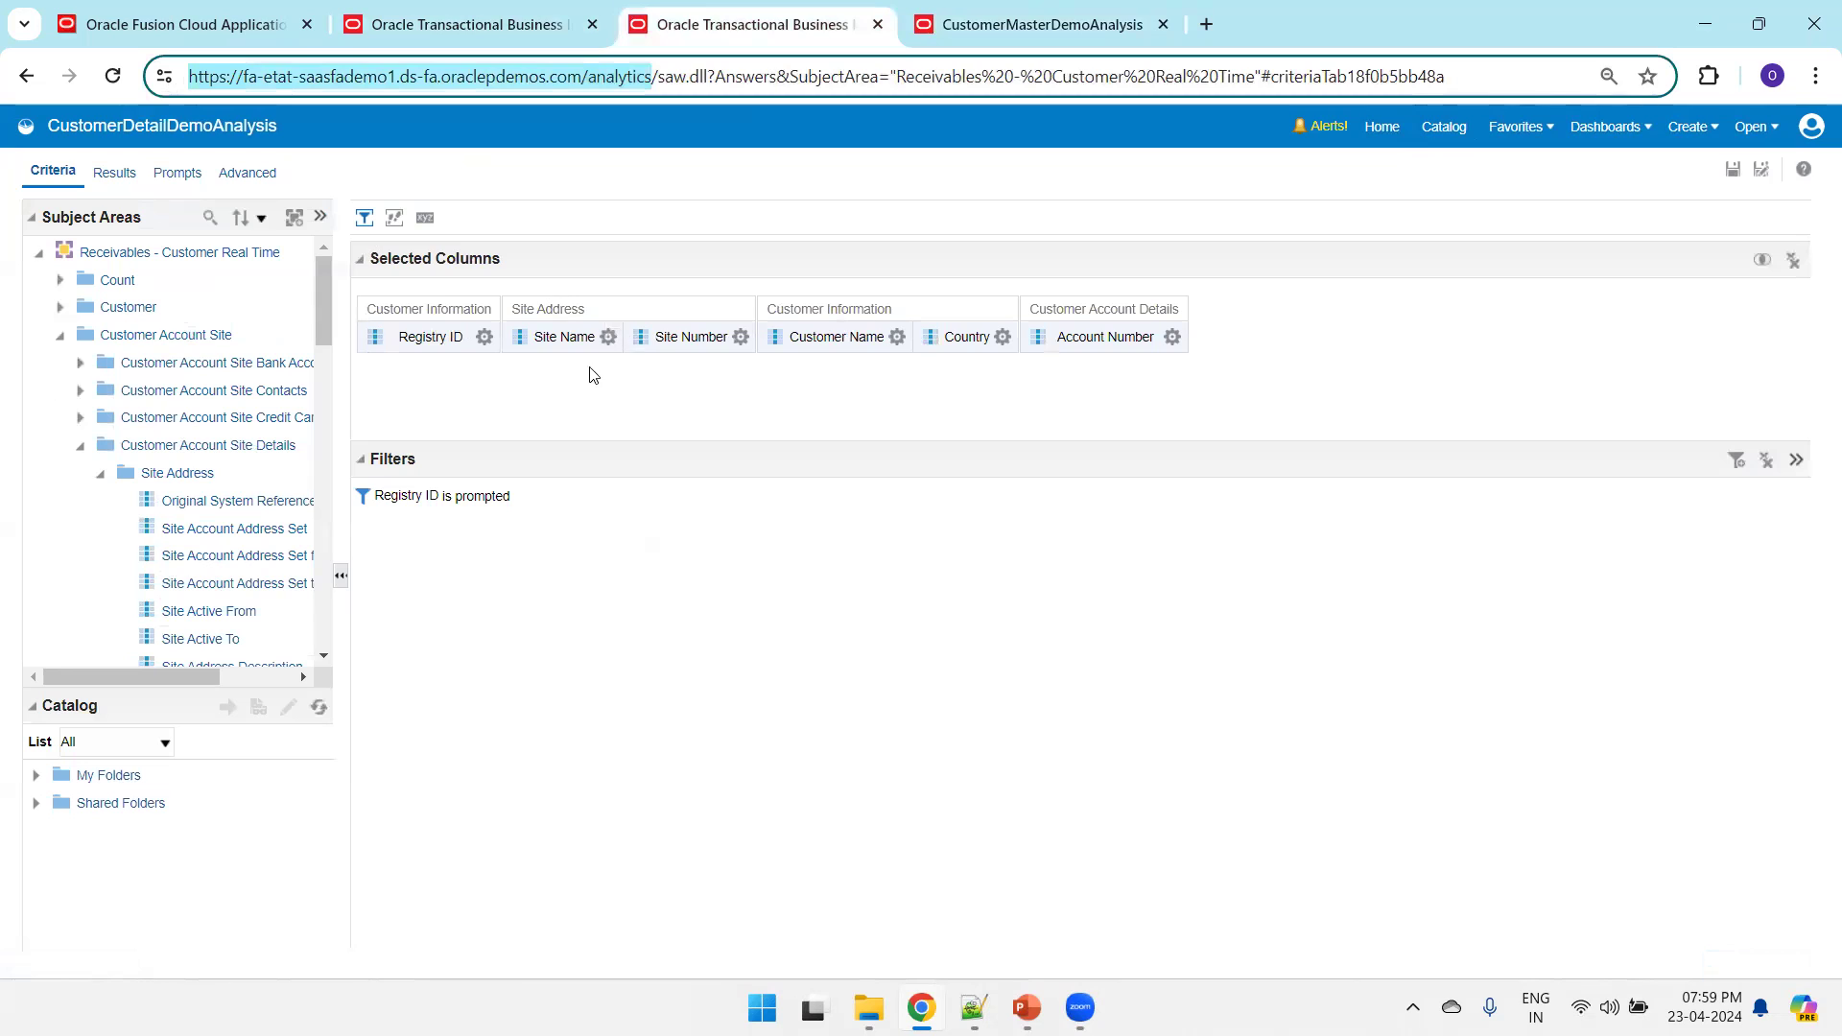
{"action": "left_click", "coordinate": [741, 337]}
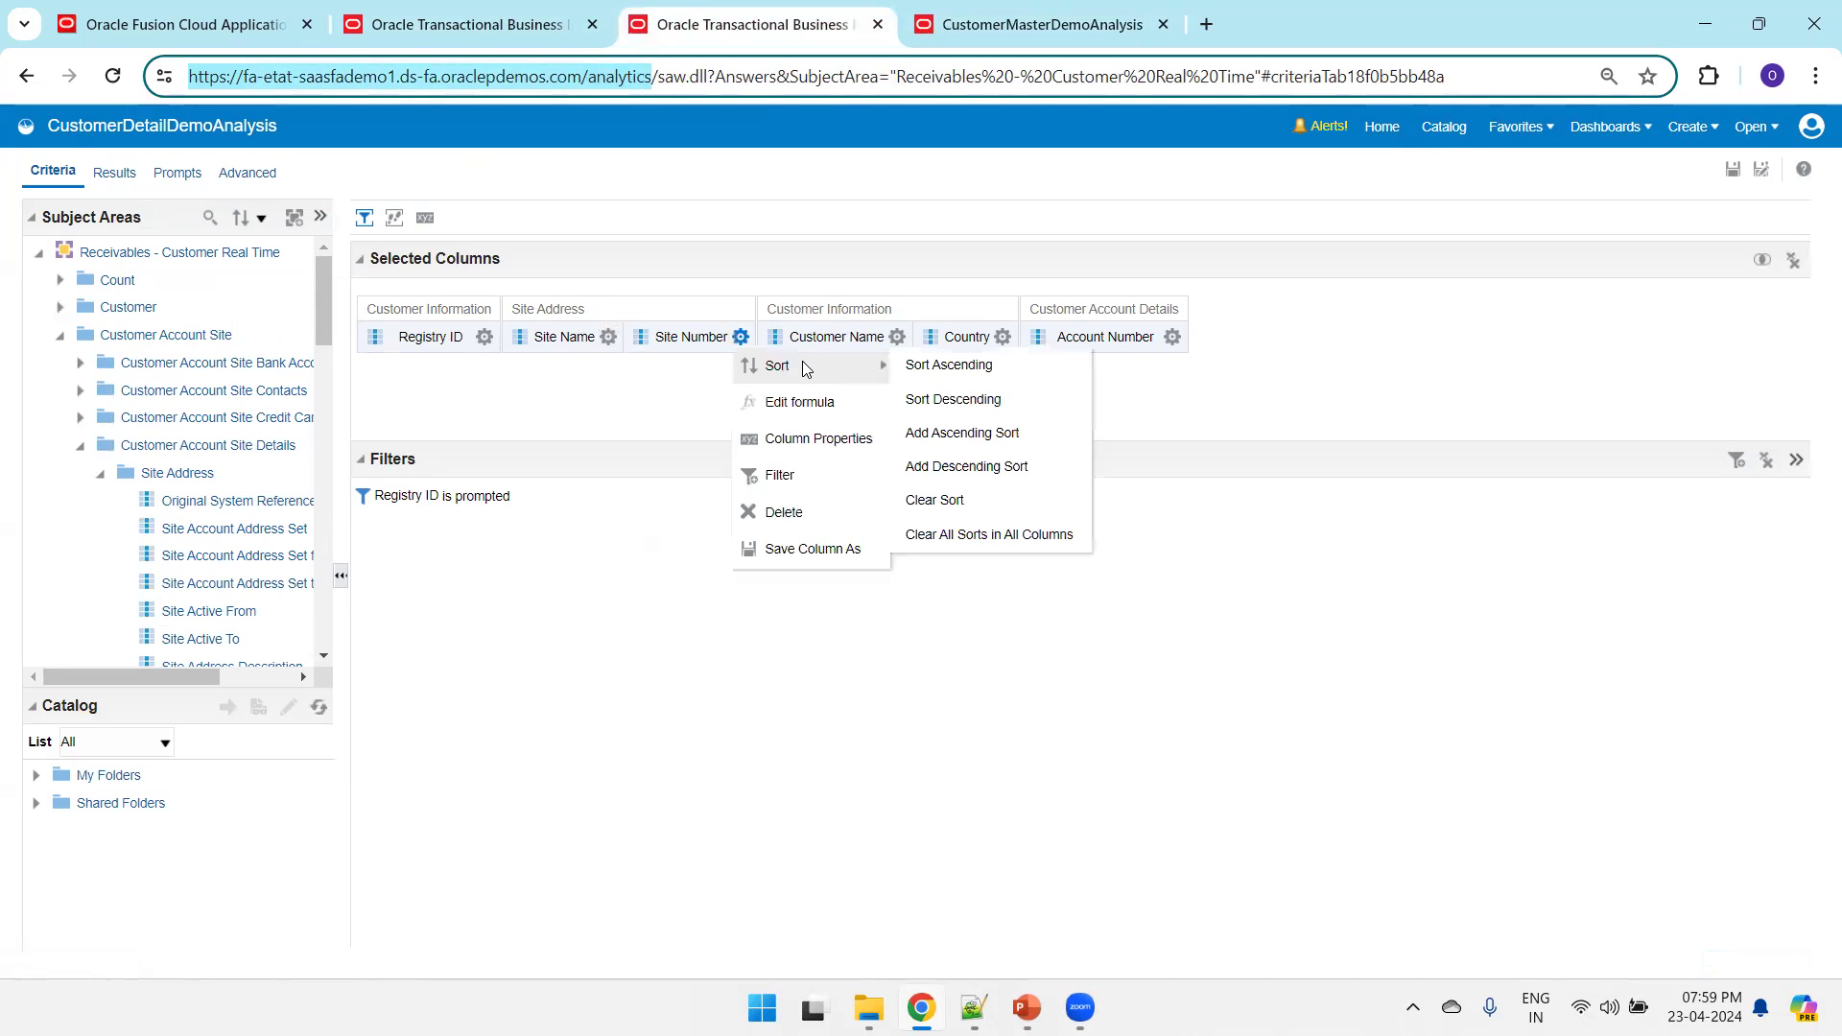
{"action": "left_click", "coordinate": [589, 441]}
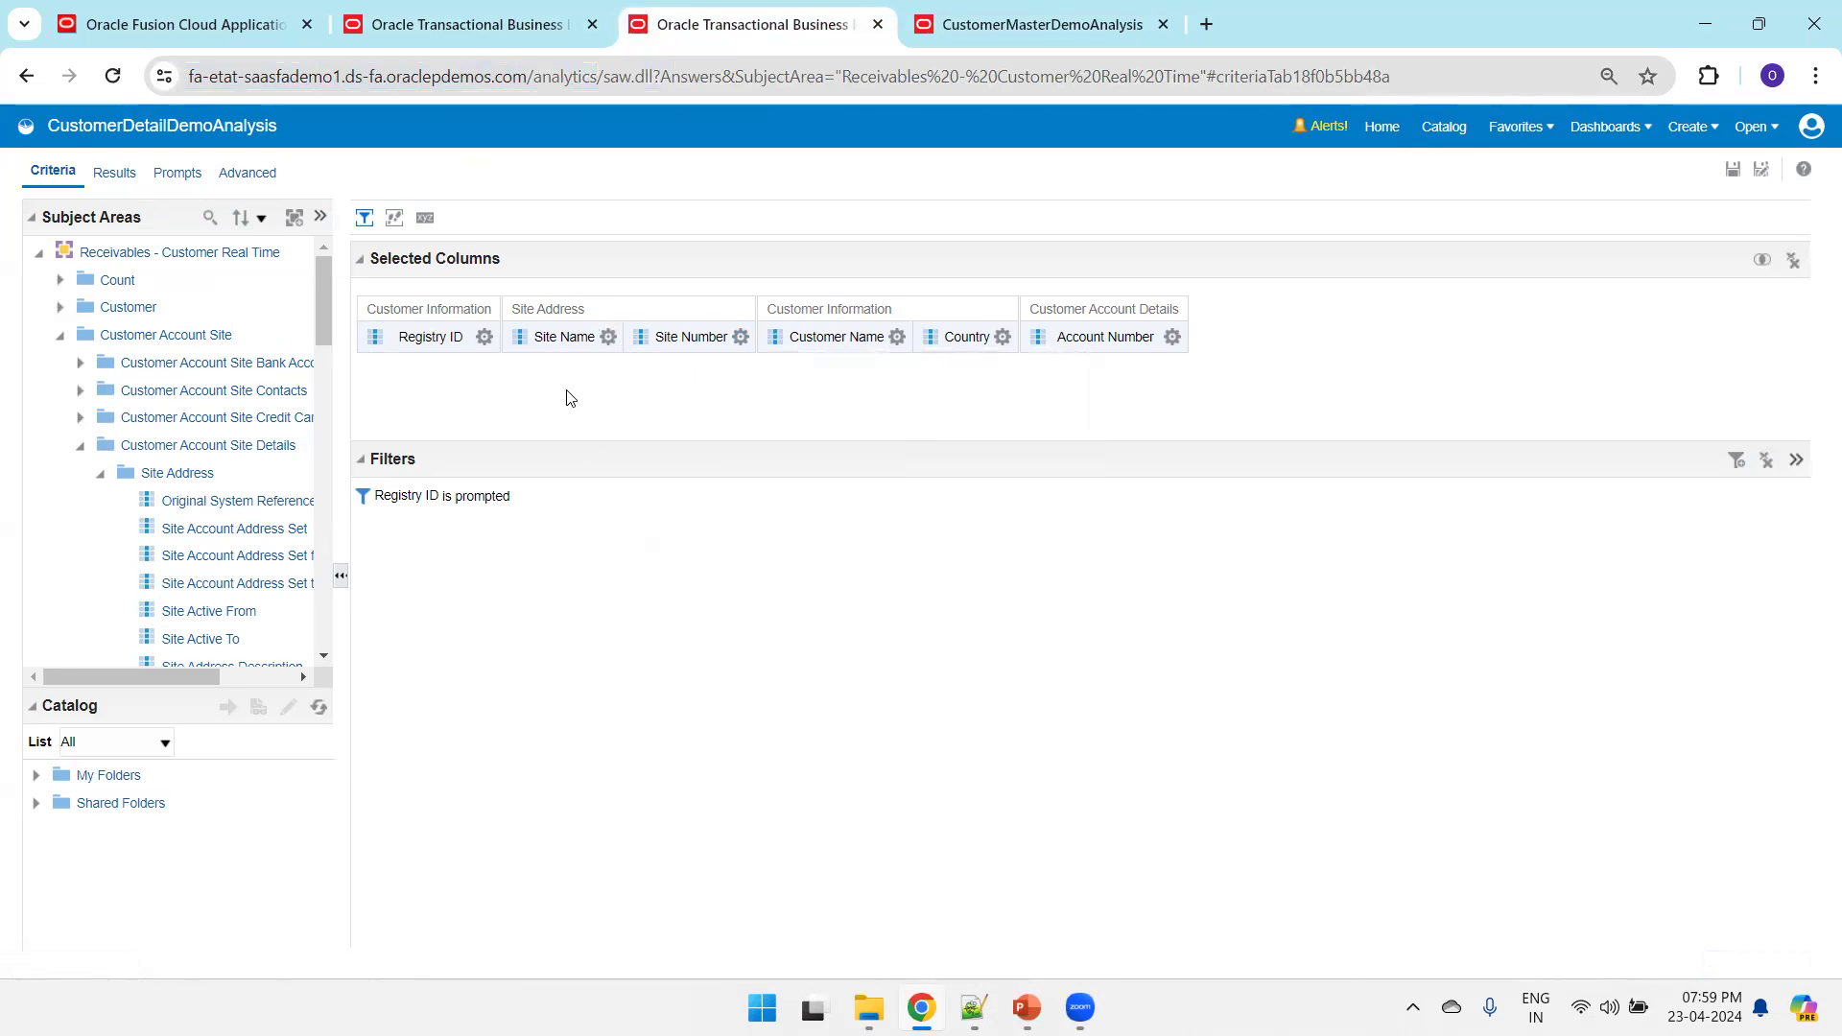
{"action": "left_click", "coordinate": [1003, 337]}
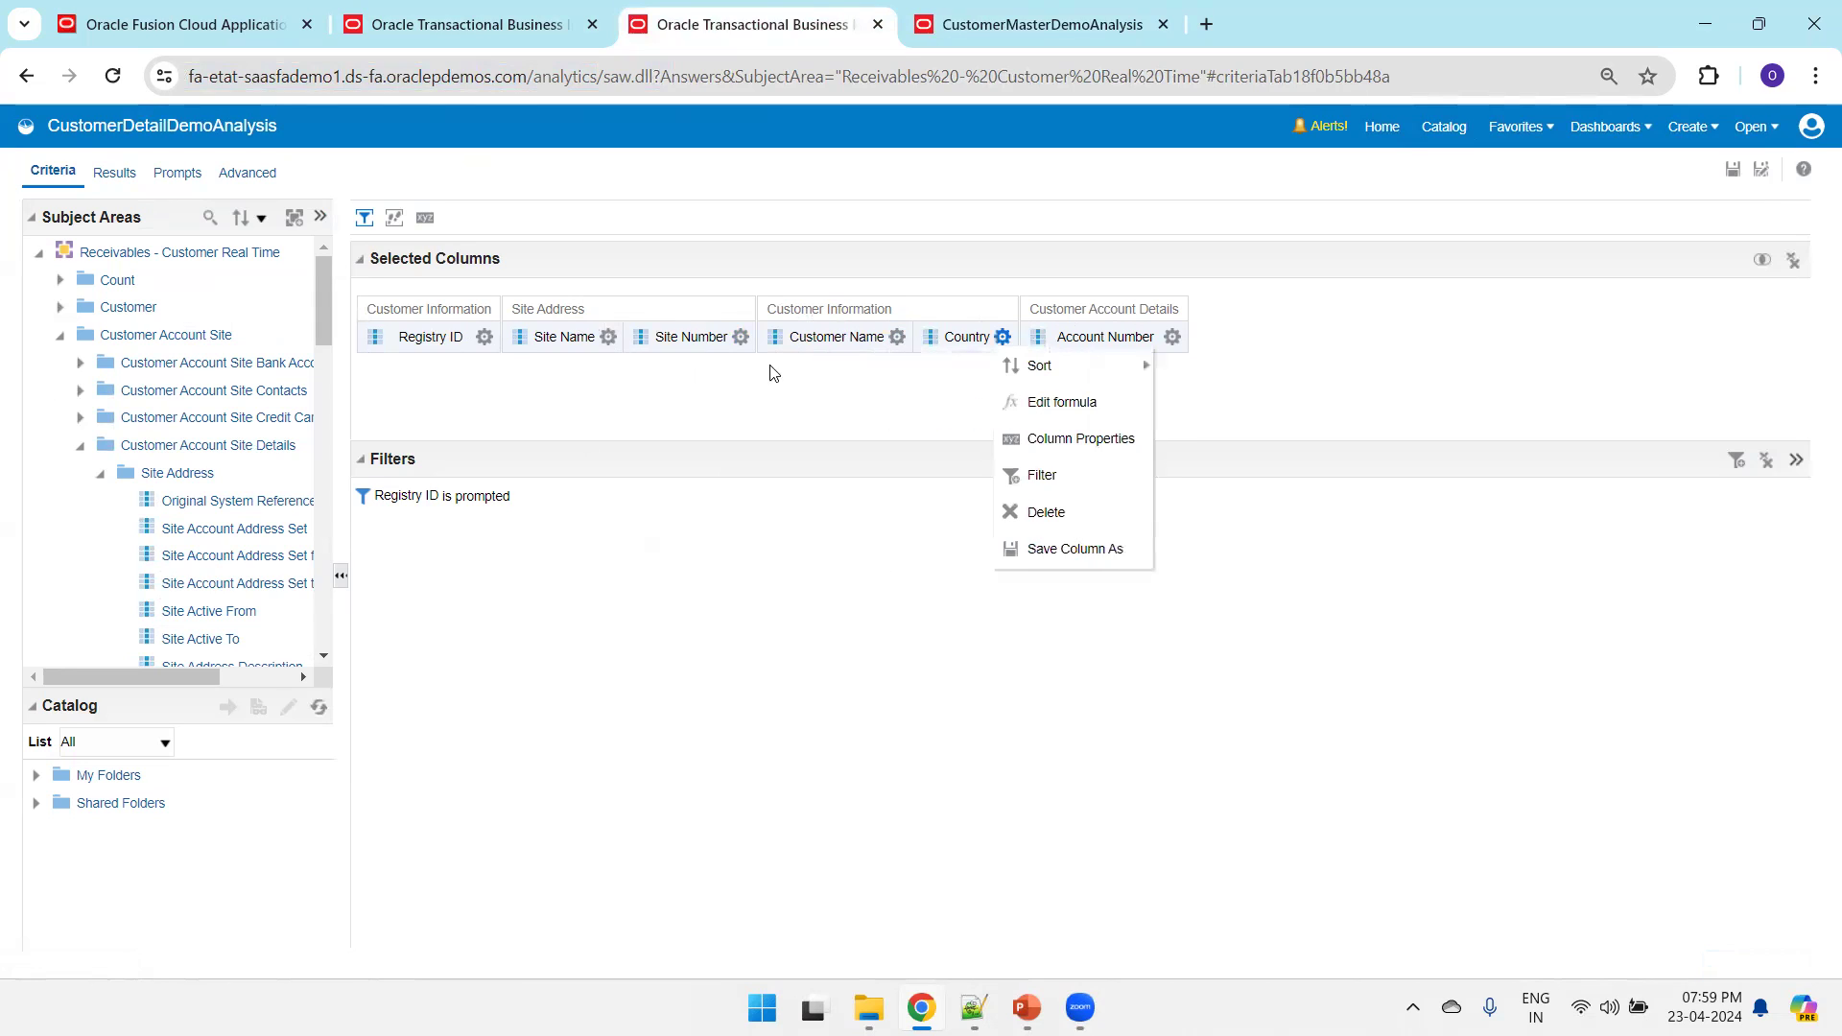
{"action": "left_click", "coordinate": [649, 389]}
{"action": "left_click_drag", "start_coordinate": [691, 337], "coordinate": [1180, 337]}
{"action": "left_click", "coordinate": [1174, 336]}
{"action": "left_click_drag", "start_coordinate": [567, 315], "coordinate": [1183, 332]}
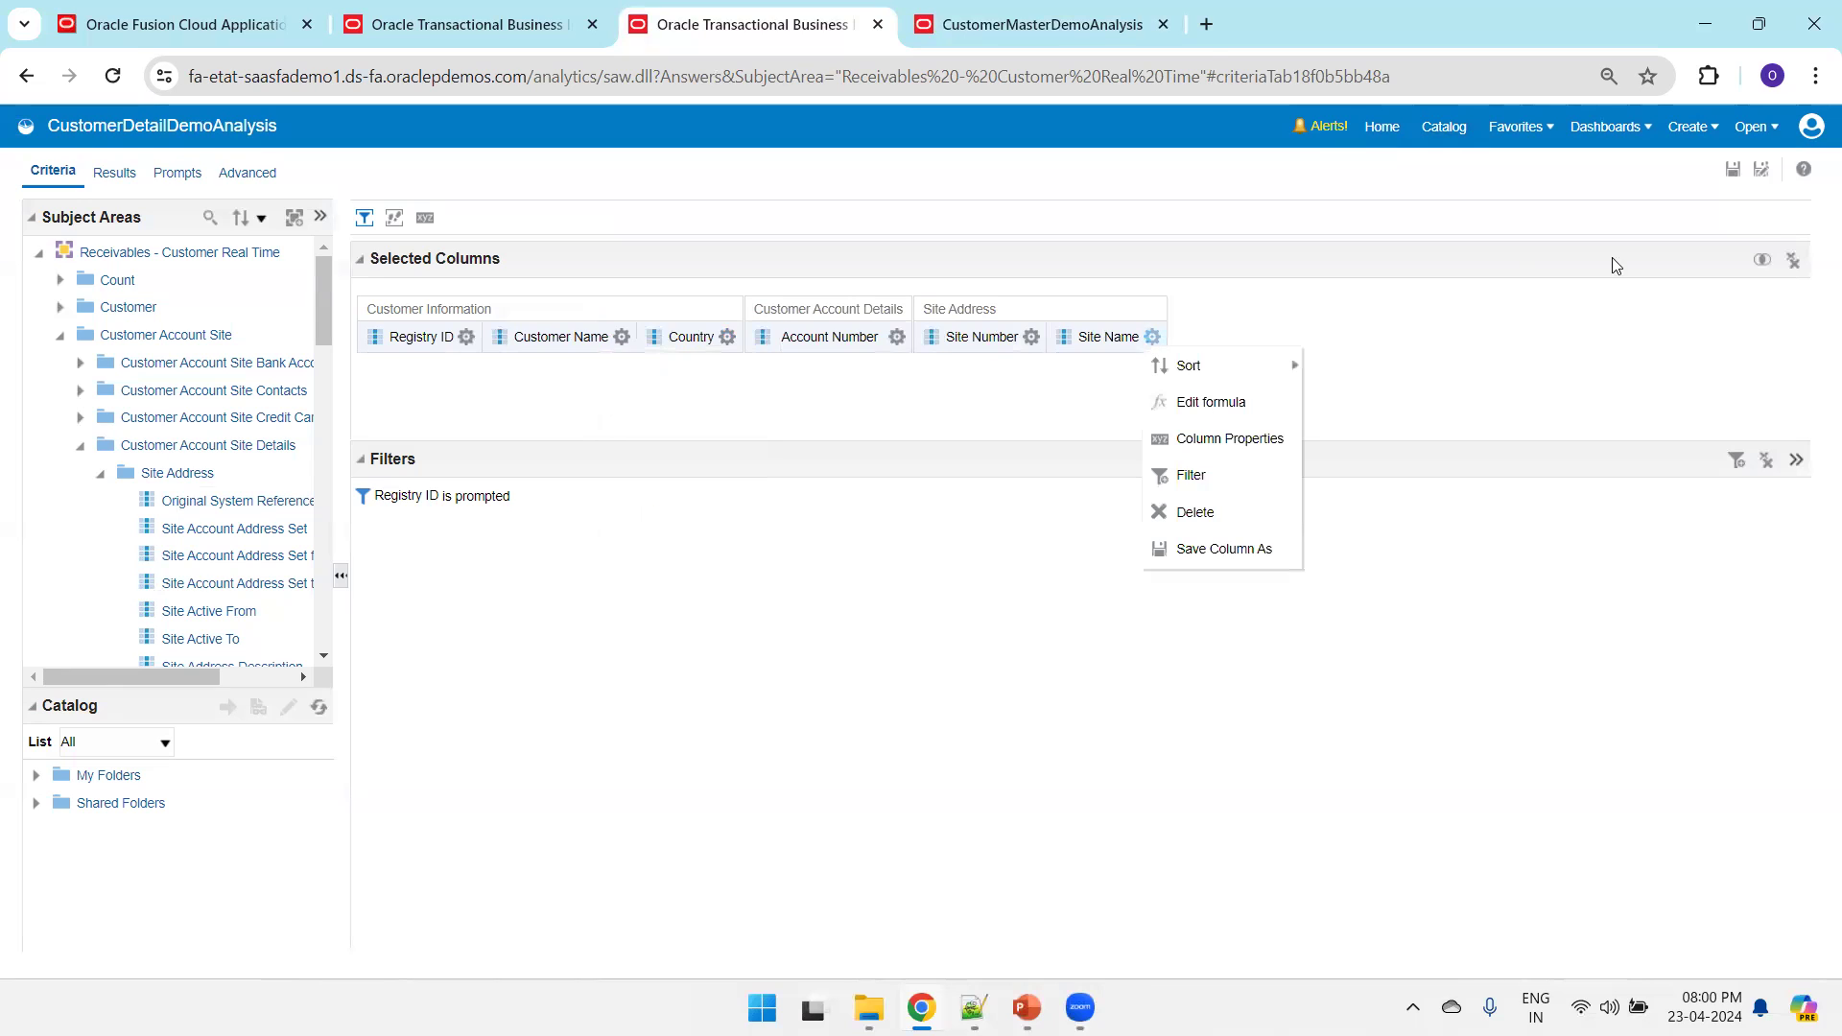
{"action": "left_click", "coordinate": [1735, 171]}
{"action": "left_click", "coordinate": [795, 407]}
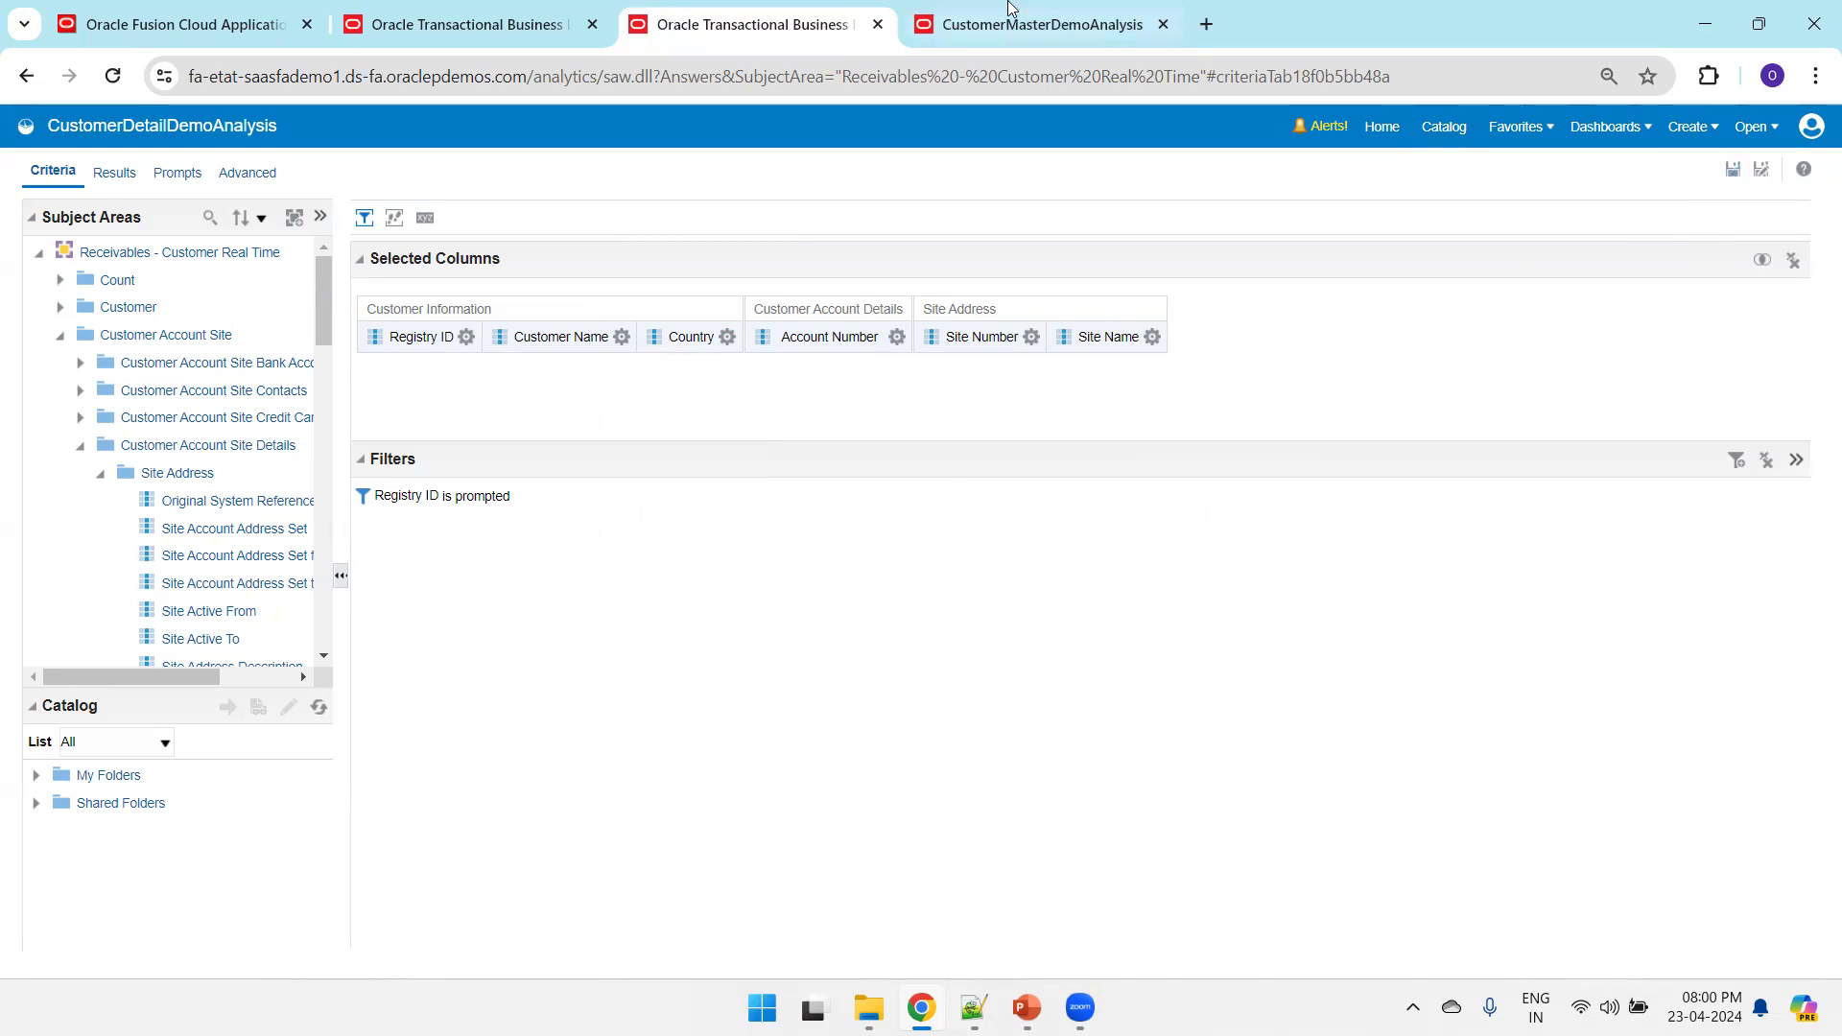
Reload the opened CustomerMasterDemoAnalysis and follow the Customer Details link from the Easy Solutions row's Registry ID
{"action": "left_click", "coordinate": [1036, 14]}
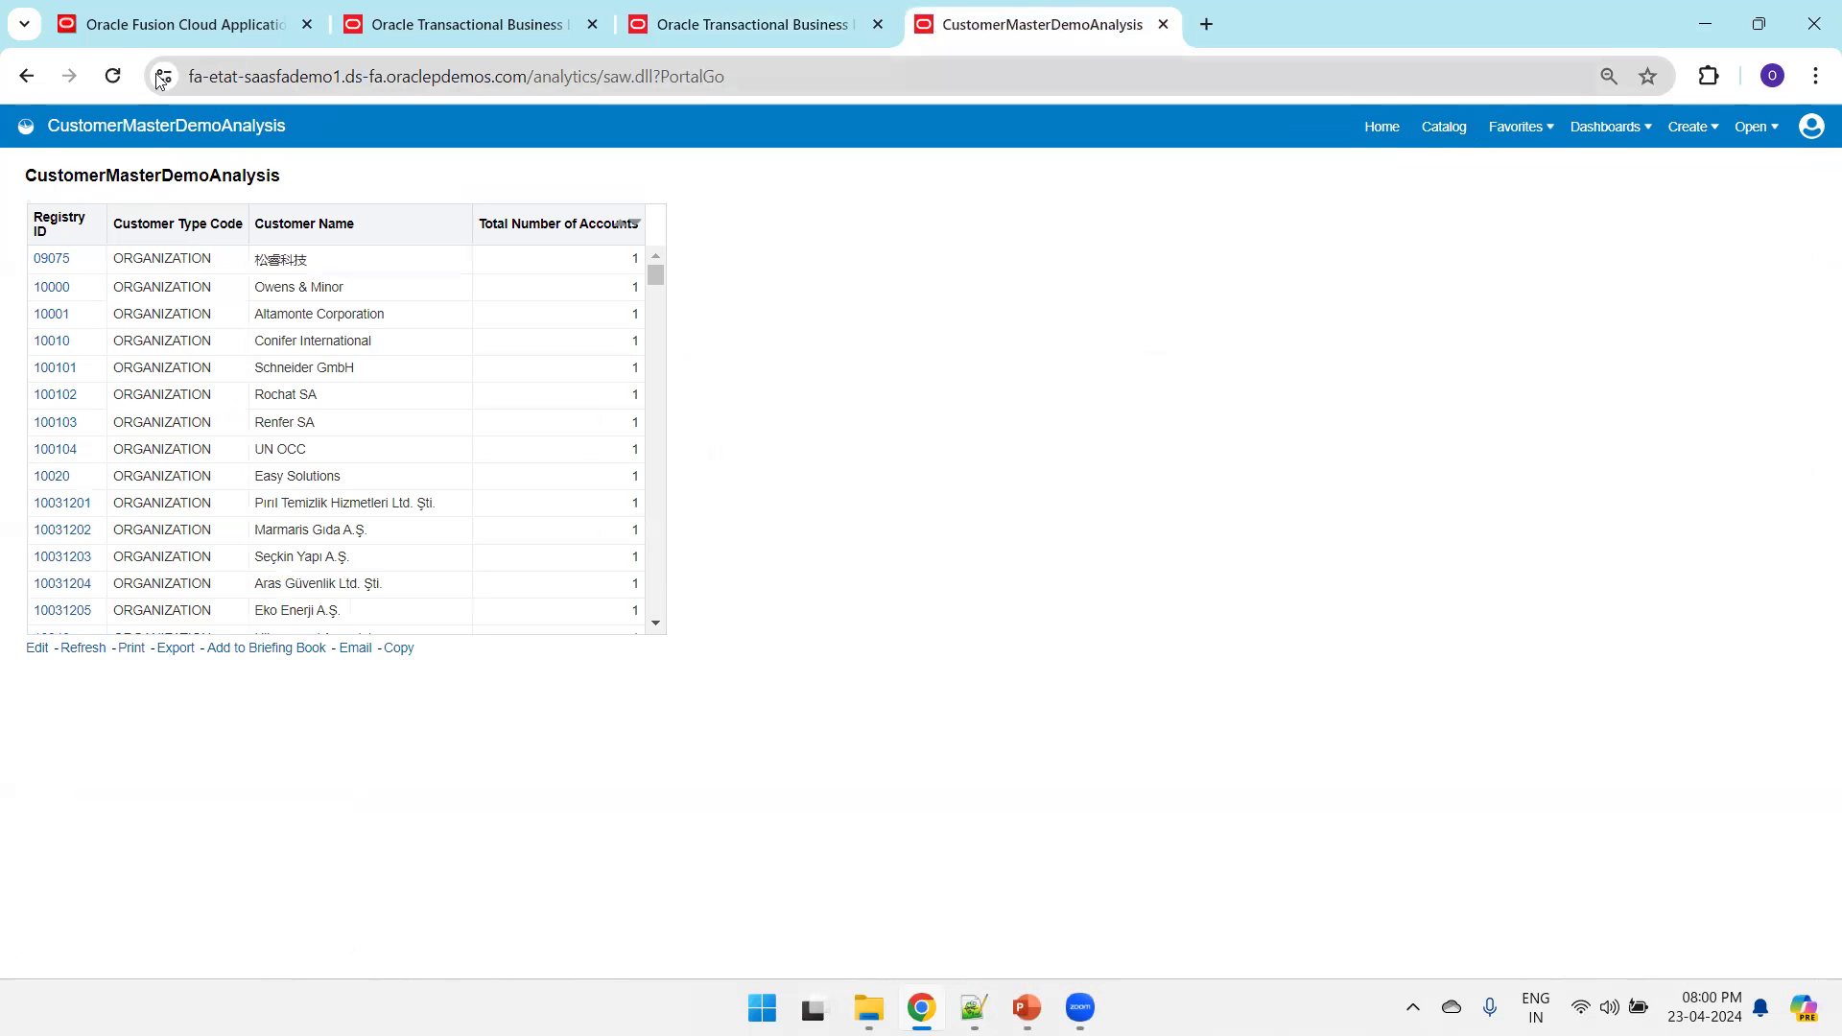
{"action": "left_click", "coordinate": [112, 75]}
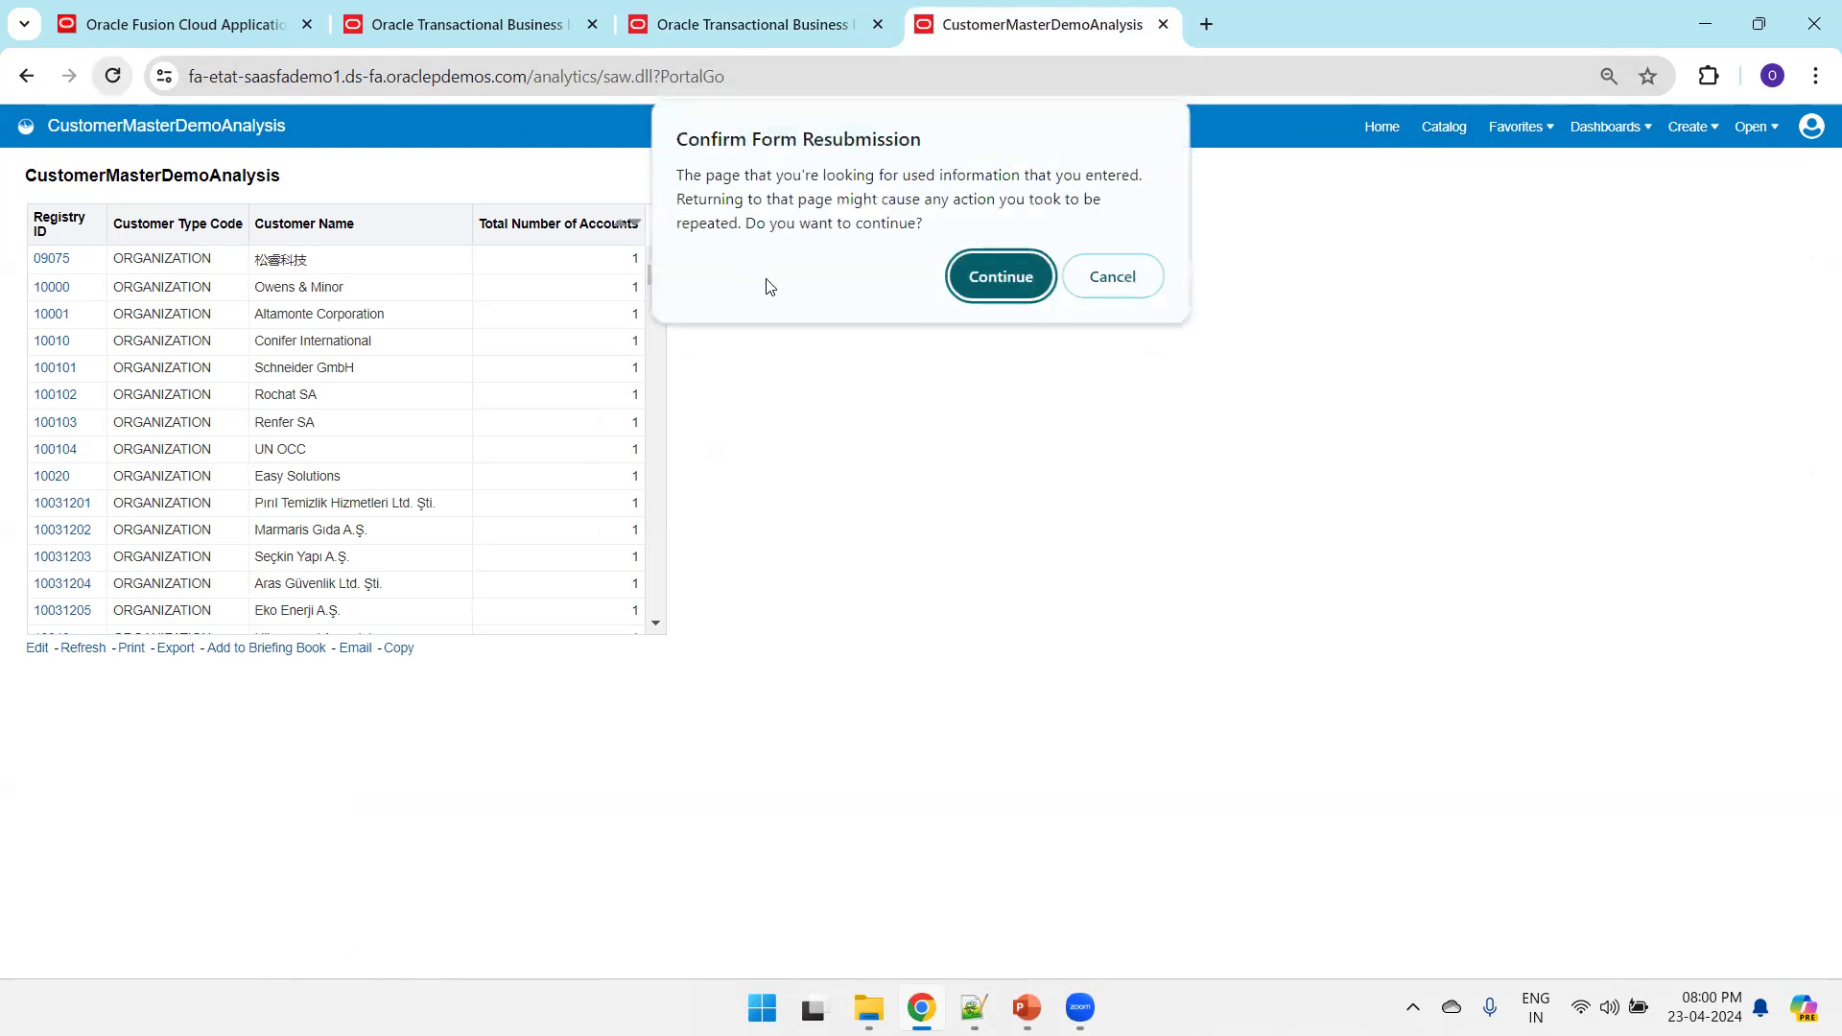
{"action": "left_click", "coordinate": [976, 284]}
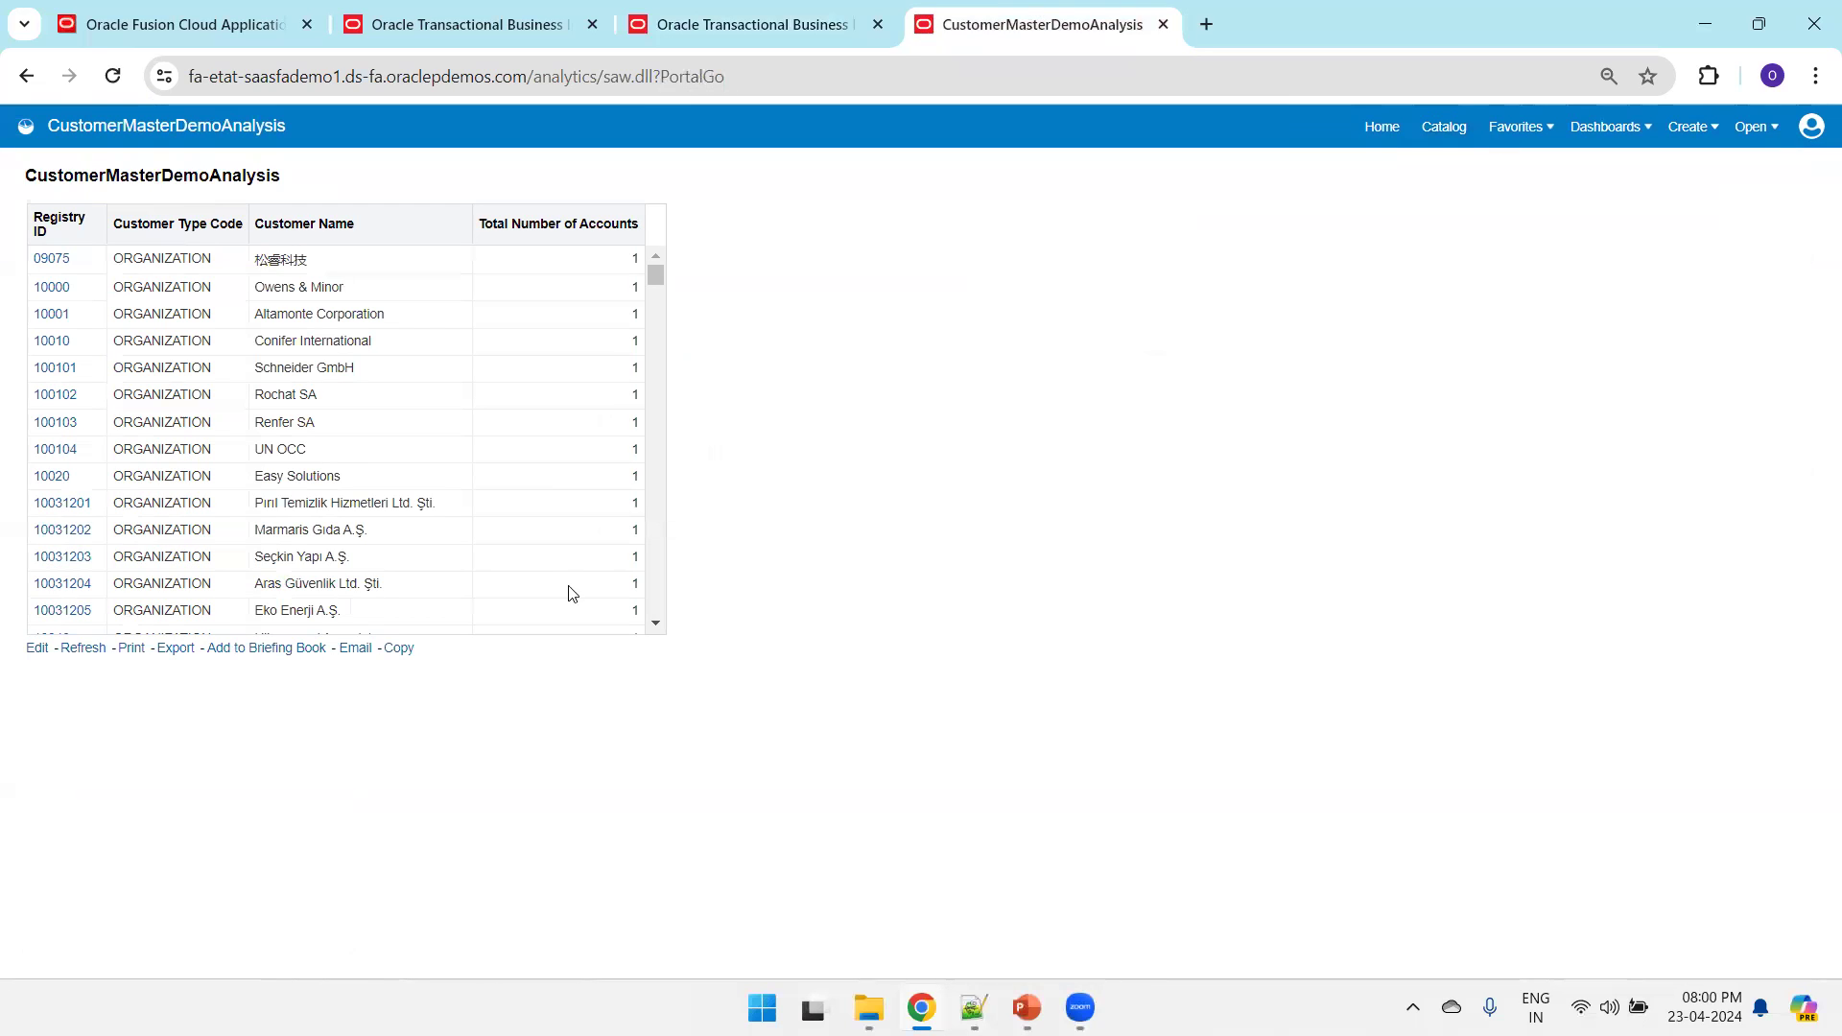
{"action": "left_click", "coordinate": [53, 478]}
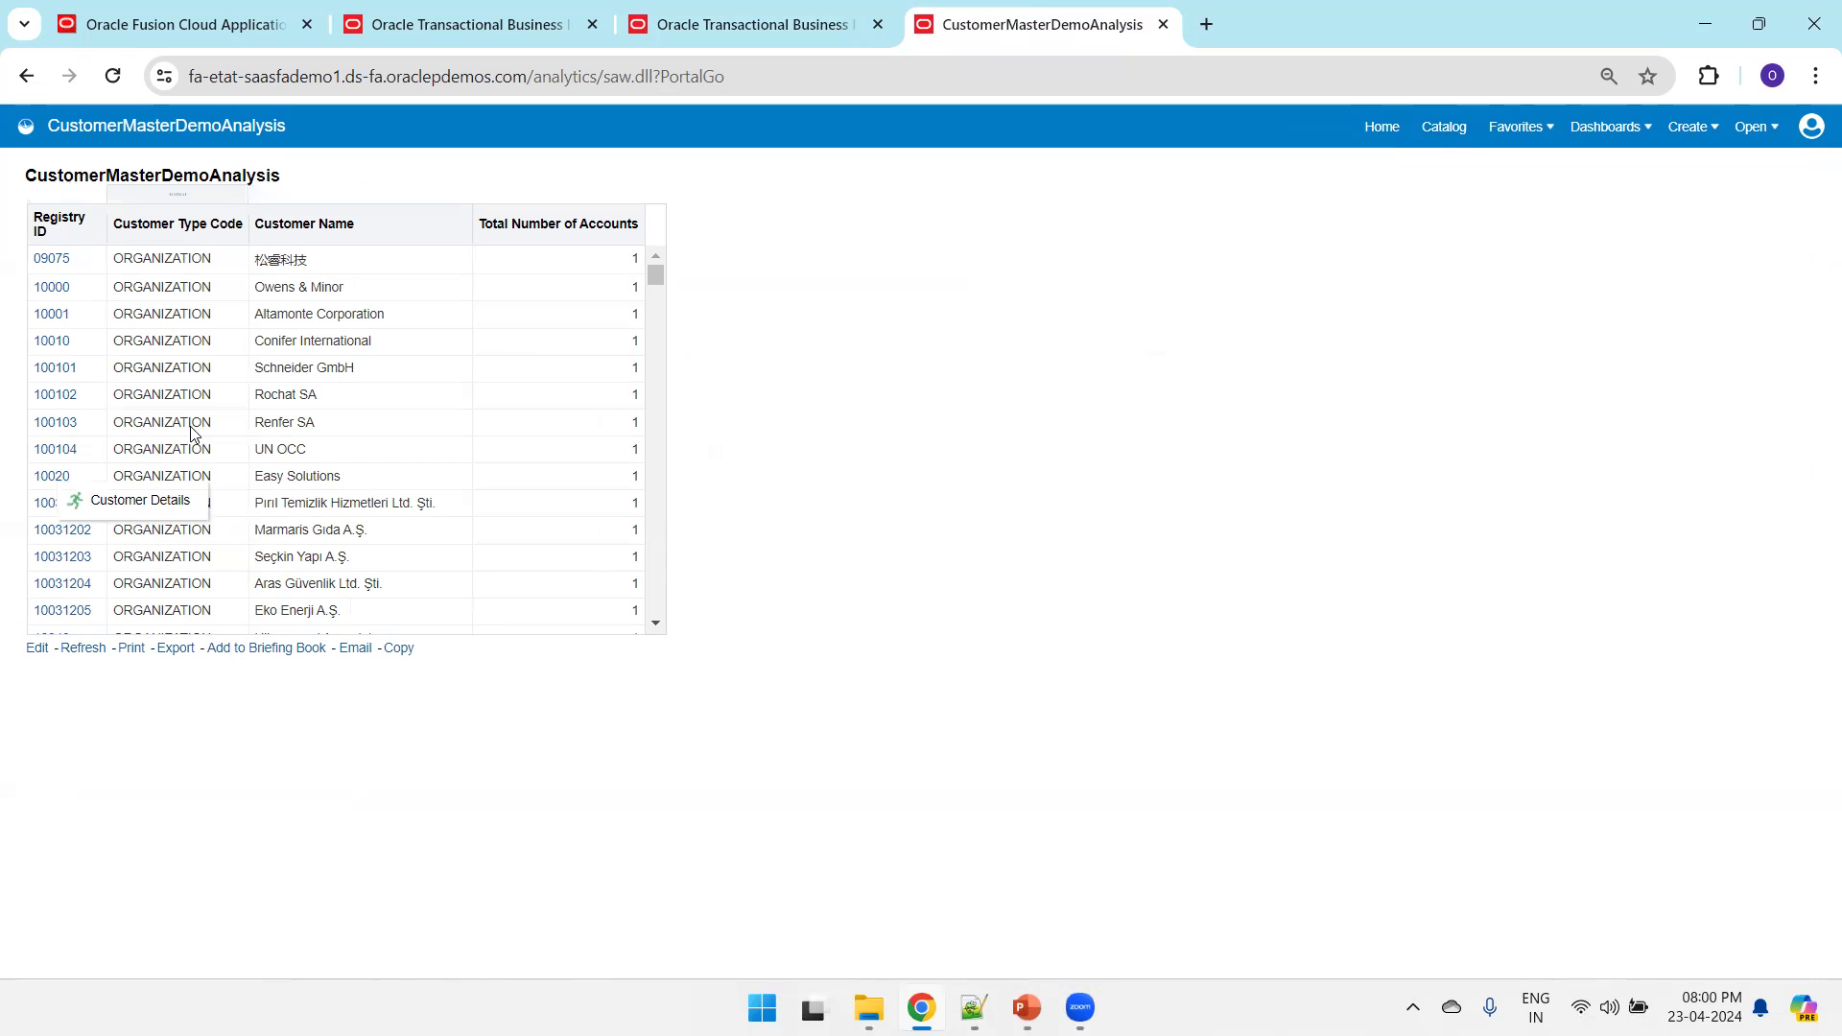
{"action": "left_click", "coordinate": [140, 499]}
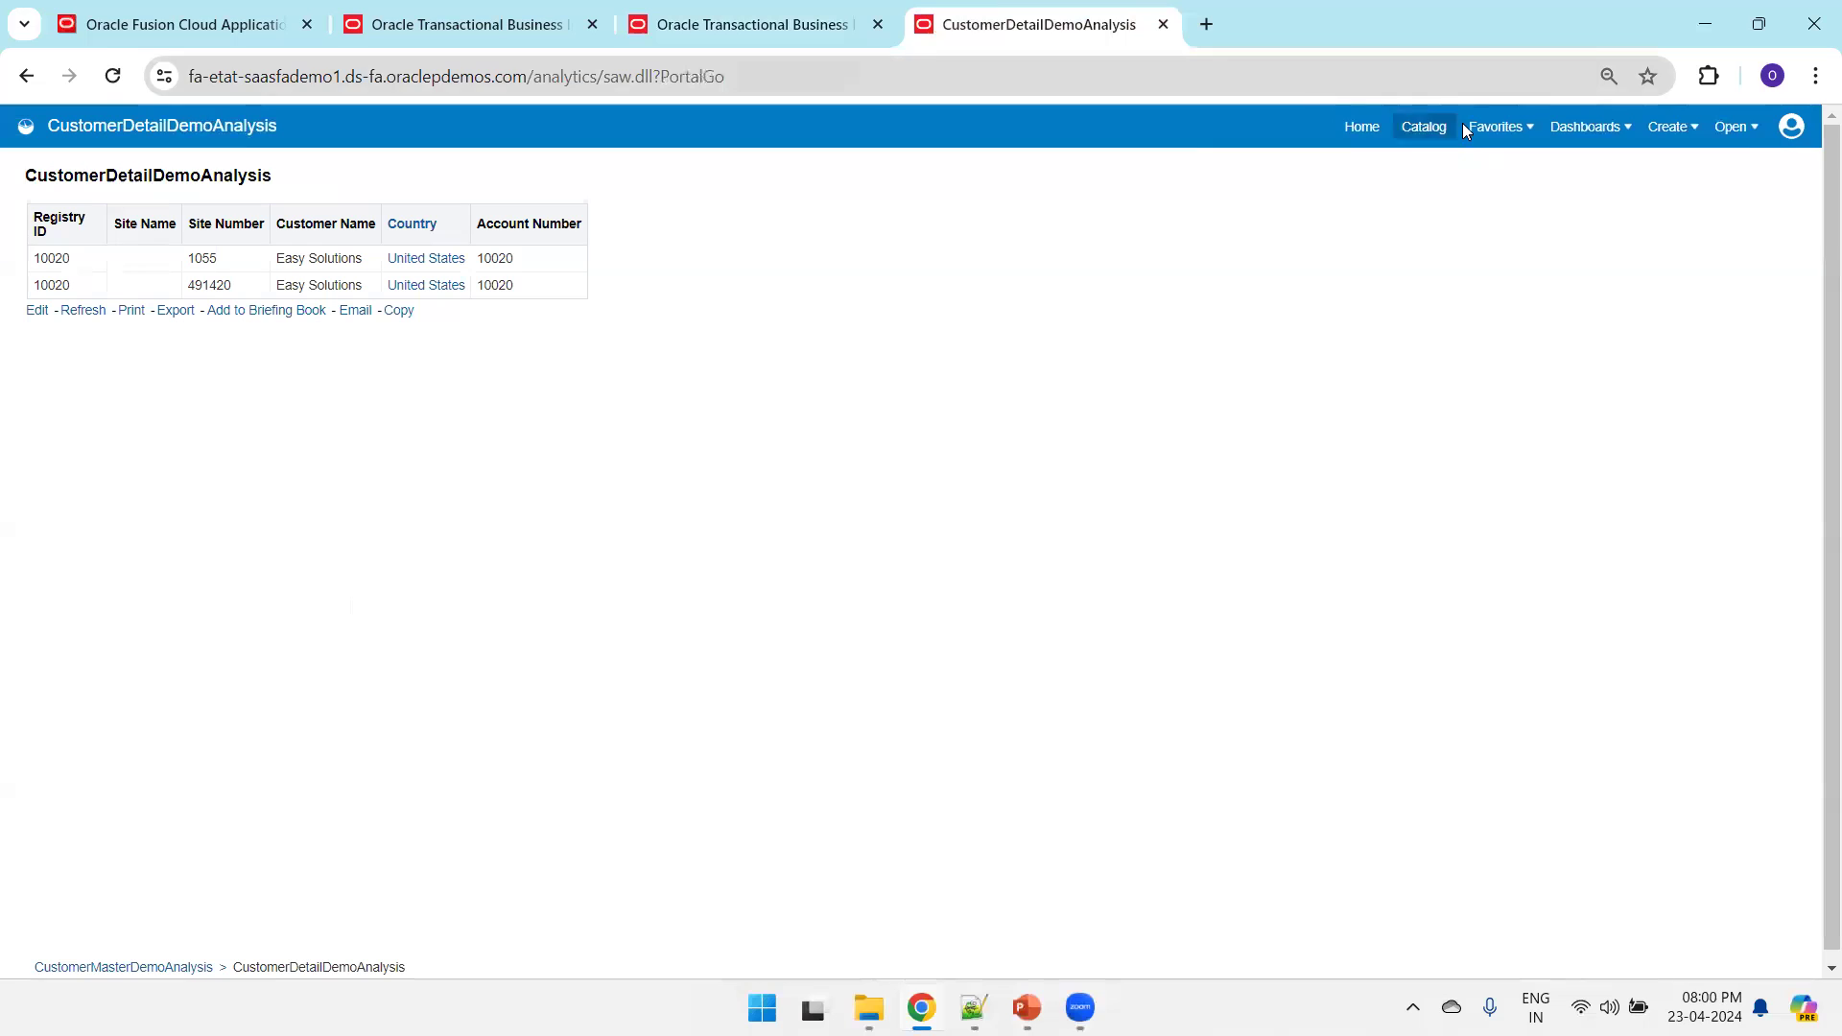
Return the report tab to the catalog and save CustomerDetailDemoAnalysis again from its criteria page
{"action": "left_click", "coordinate": [1423, 128]}
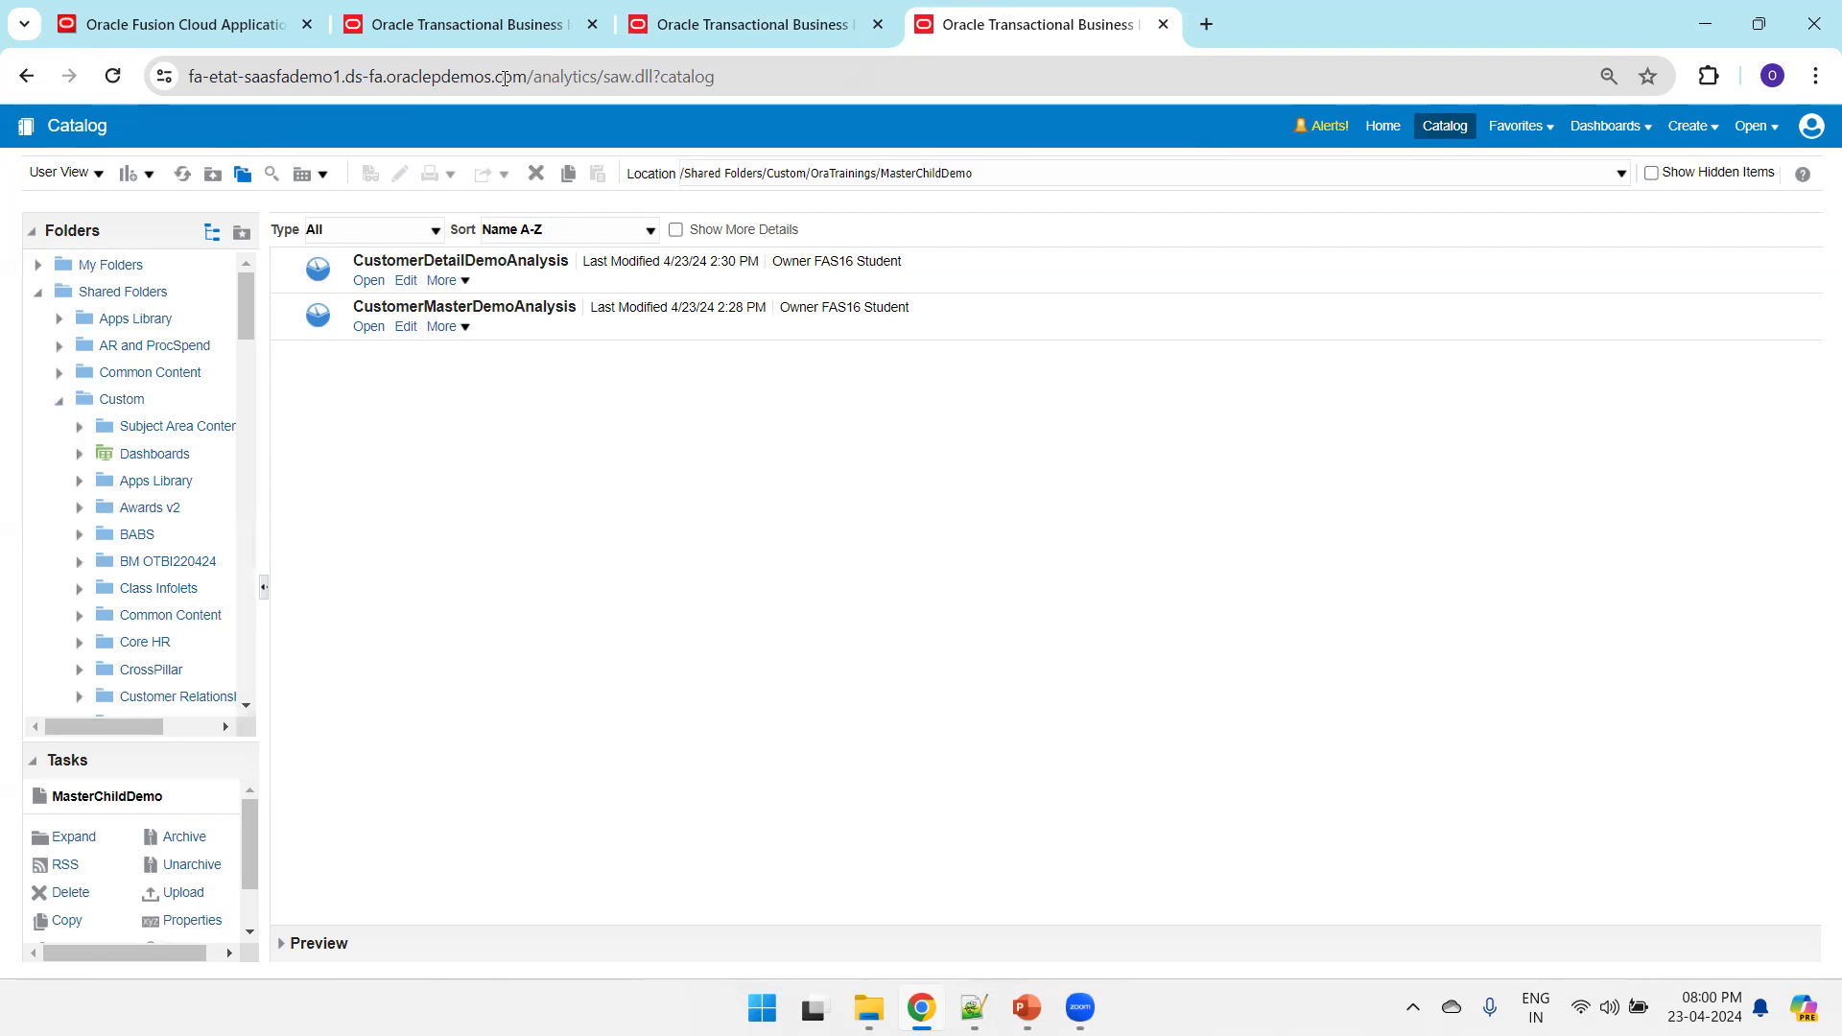
{"action": "left_click", "coordinate": [504, 29]}
{"action": "left_click", "coordinate": [752, 19]}
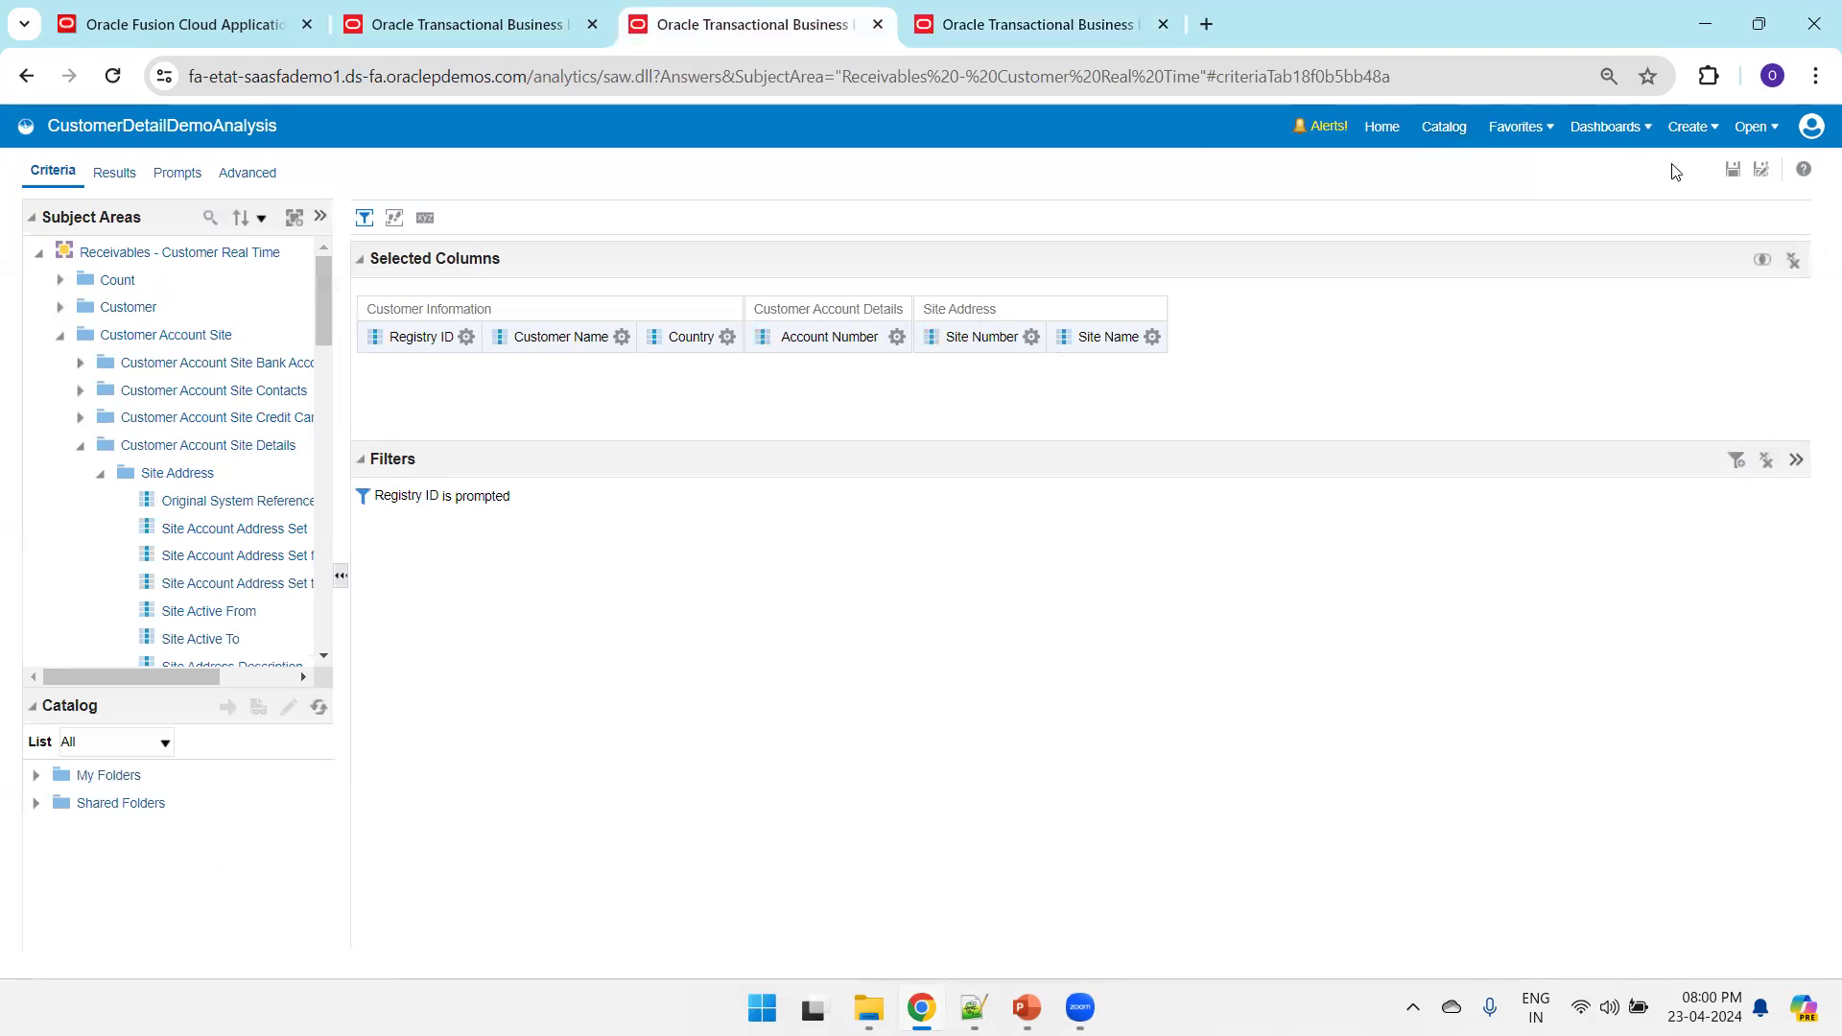
{"action": "left_click", "coordinate": [1733, 170]}
Reopen CustomerMasterDemoAnalysis from the catalog and follow the Customer Details link from the Marmaris Gıda A.Ş. row's Registry ID
{"action": "left_click", "coordinate": [1109, 19]}
{"action": "left_click", "coordinate": [369, 327]}
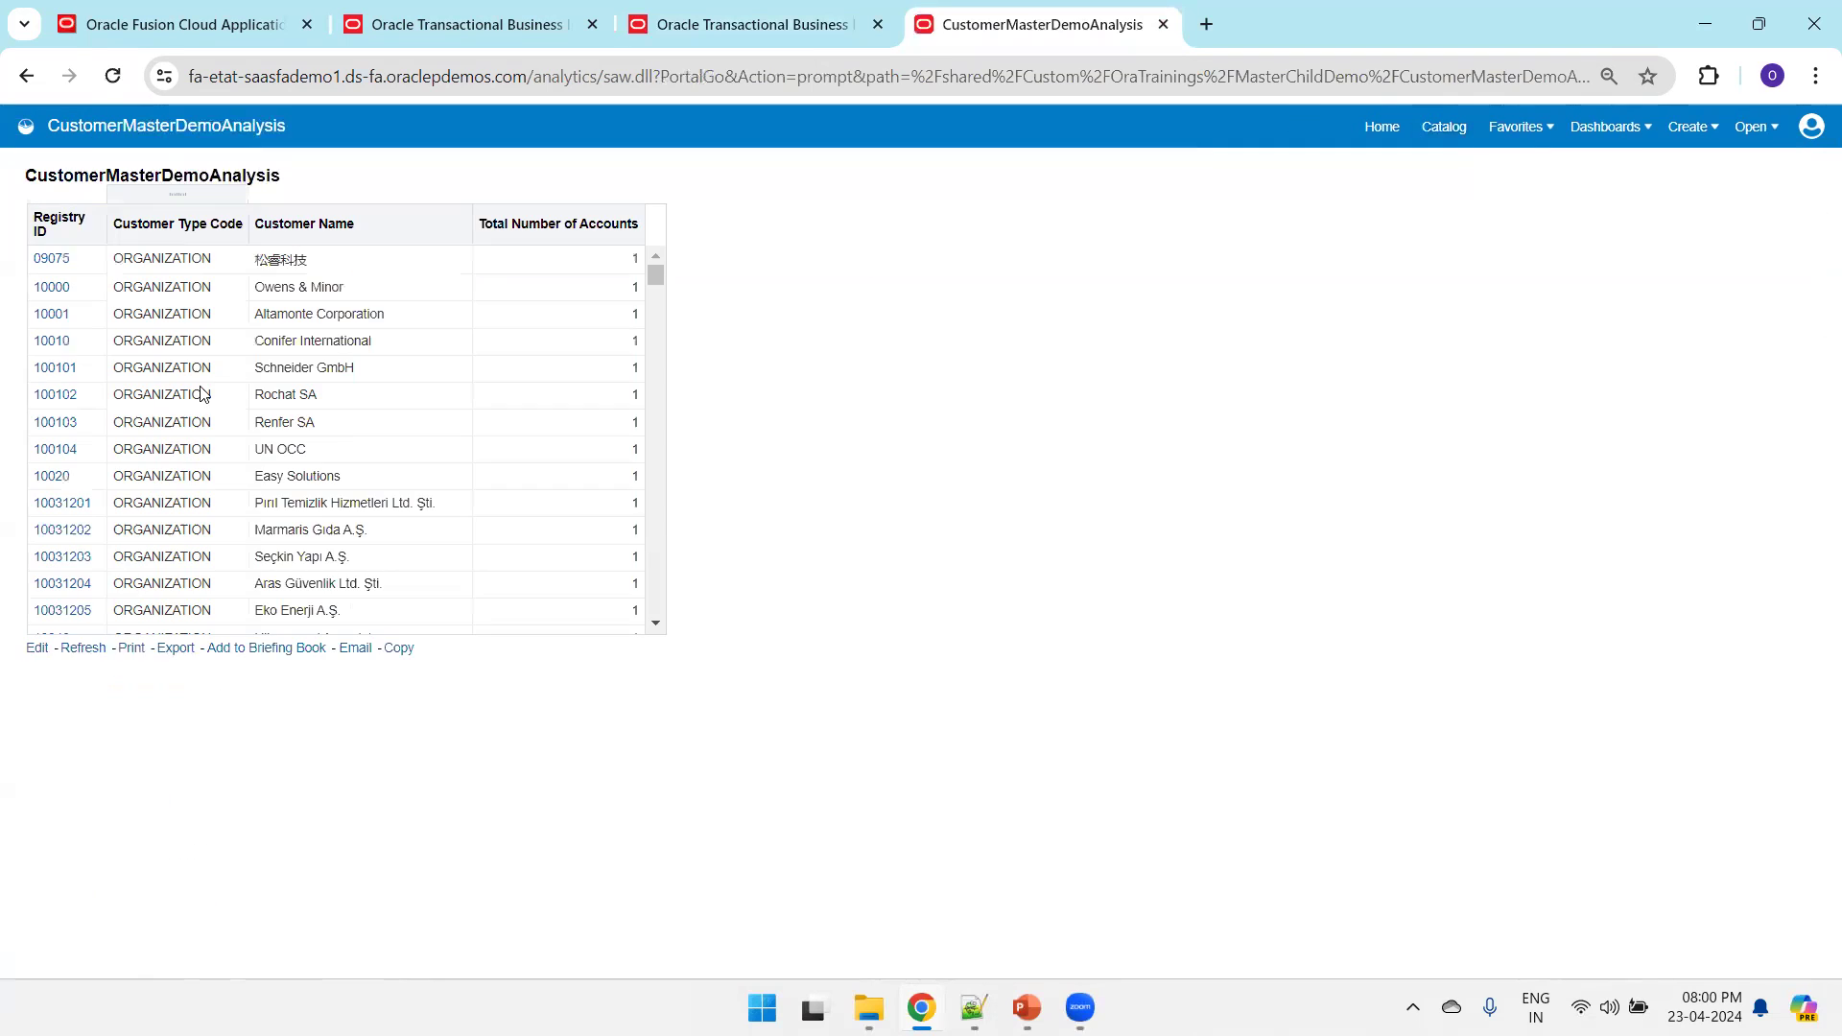
{"action": "left_click", "coordinate": [57, 536]}
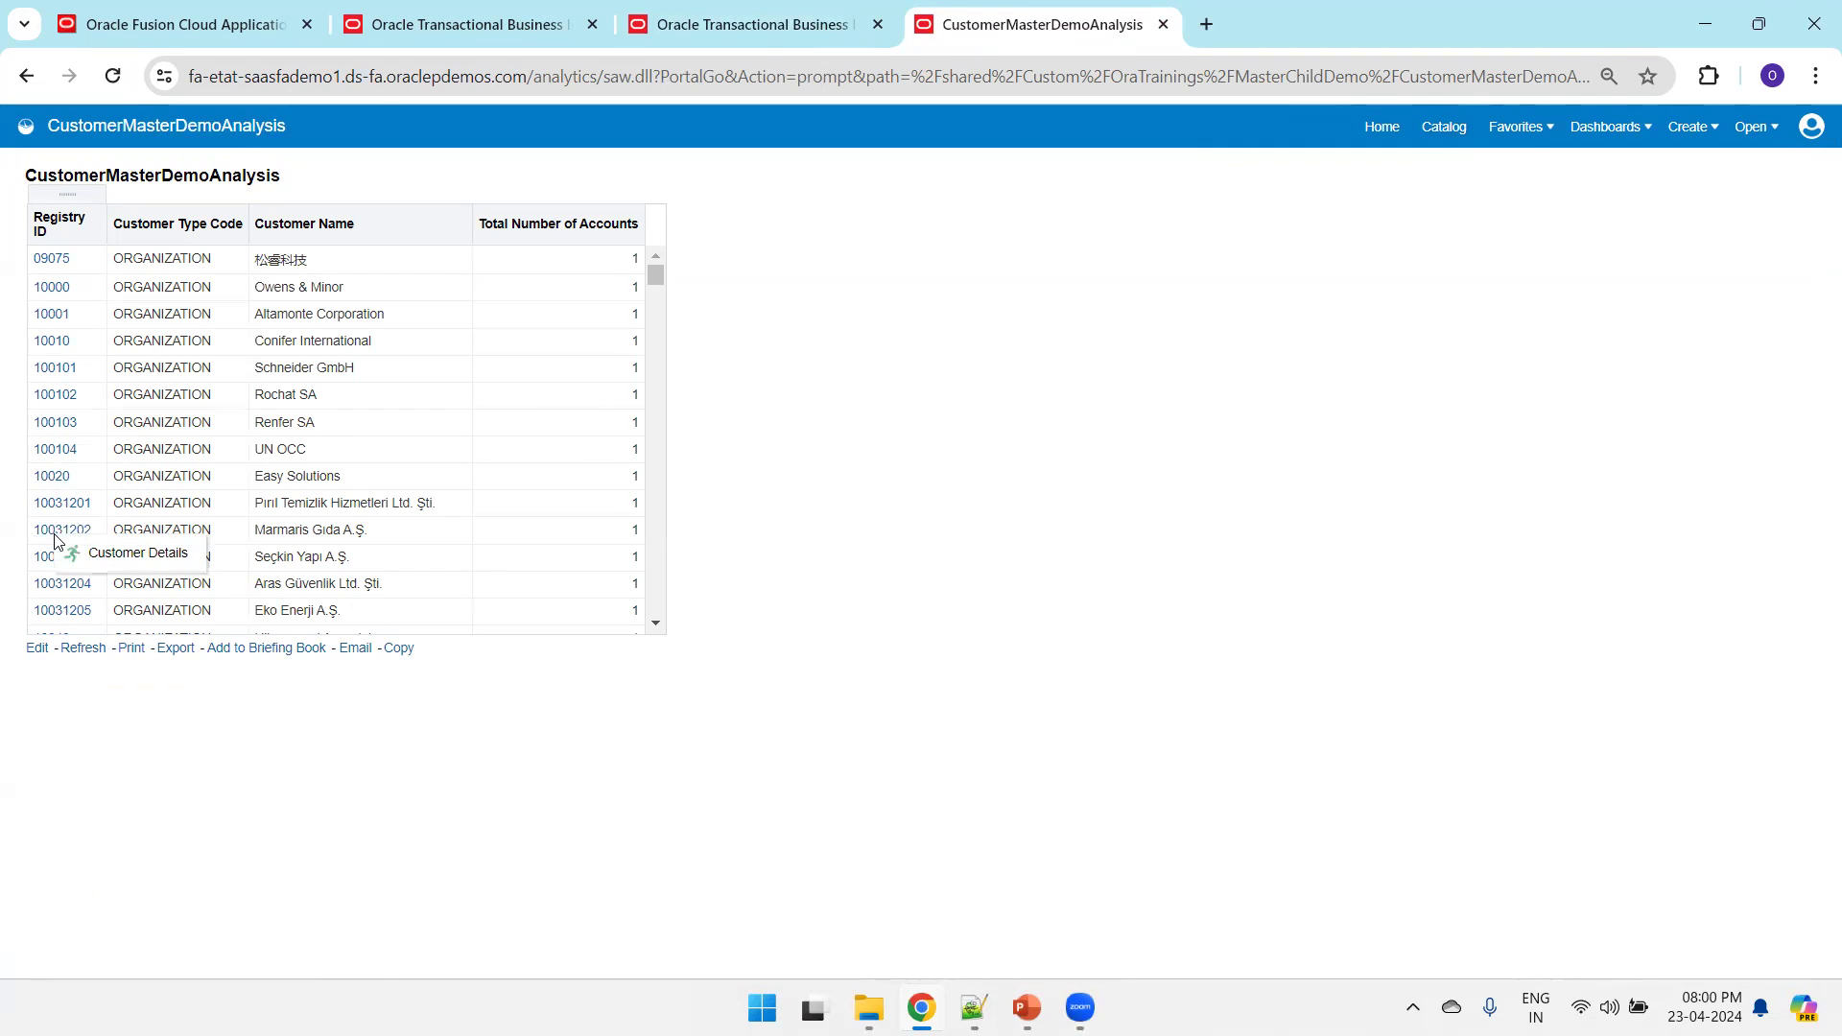
{"action": "left_click", "coordinate": [92, 555]}
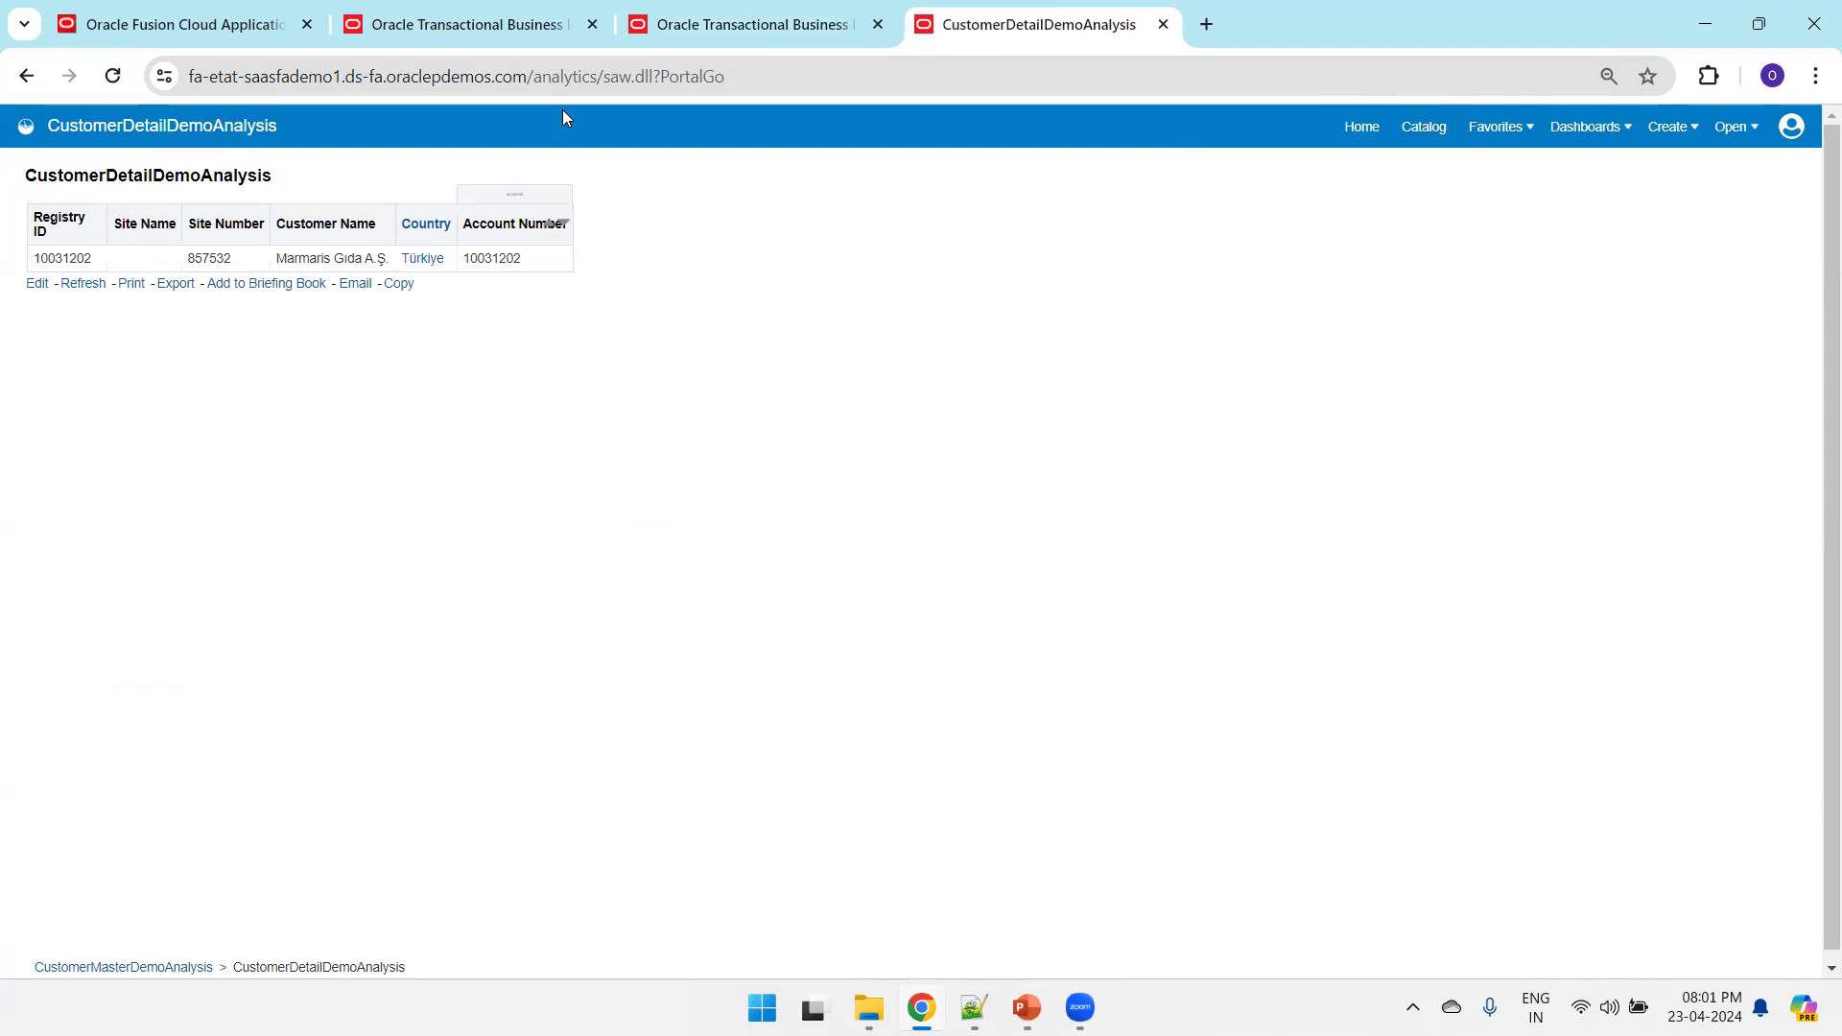
In the table view layout of CustomerDetailDemoAnalysis's results, move Site Name and then Site Number after Account Number, and save the analysis
{"action": "left_click", "coordinate": [720, 21]}
{"action": "left_click", "coordinate": [113, 172]}
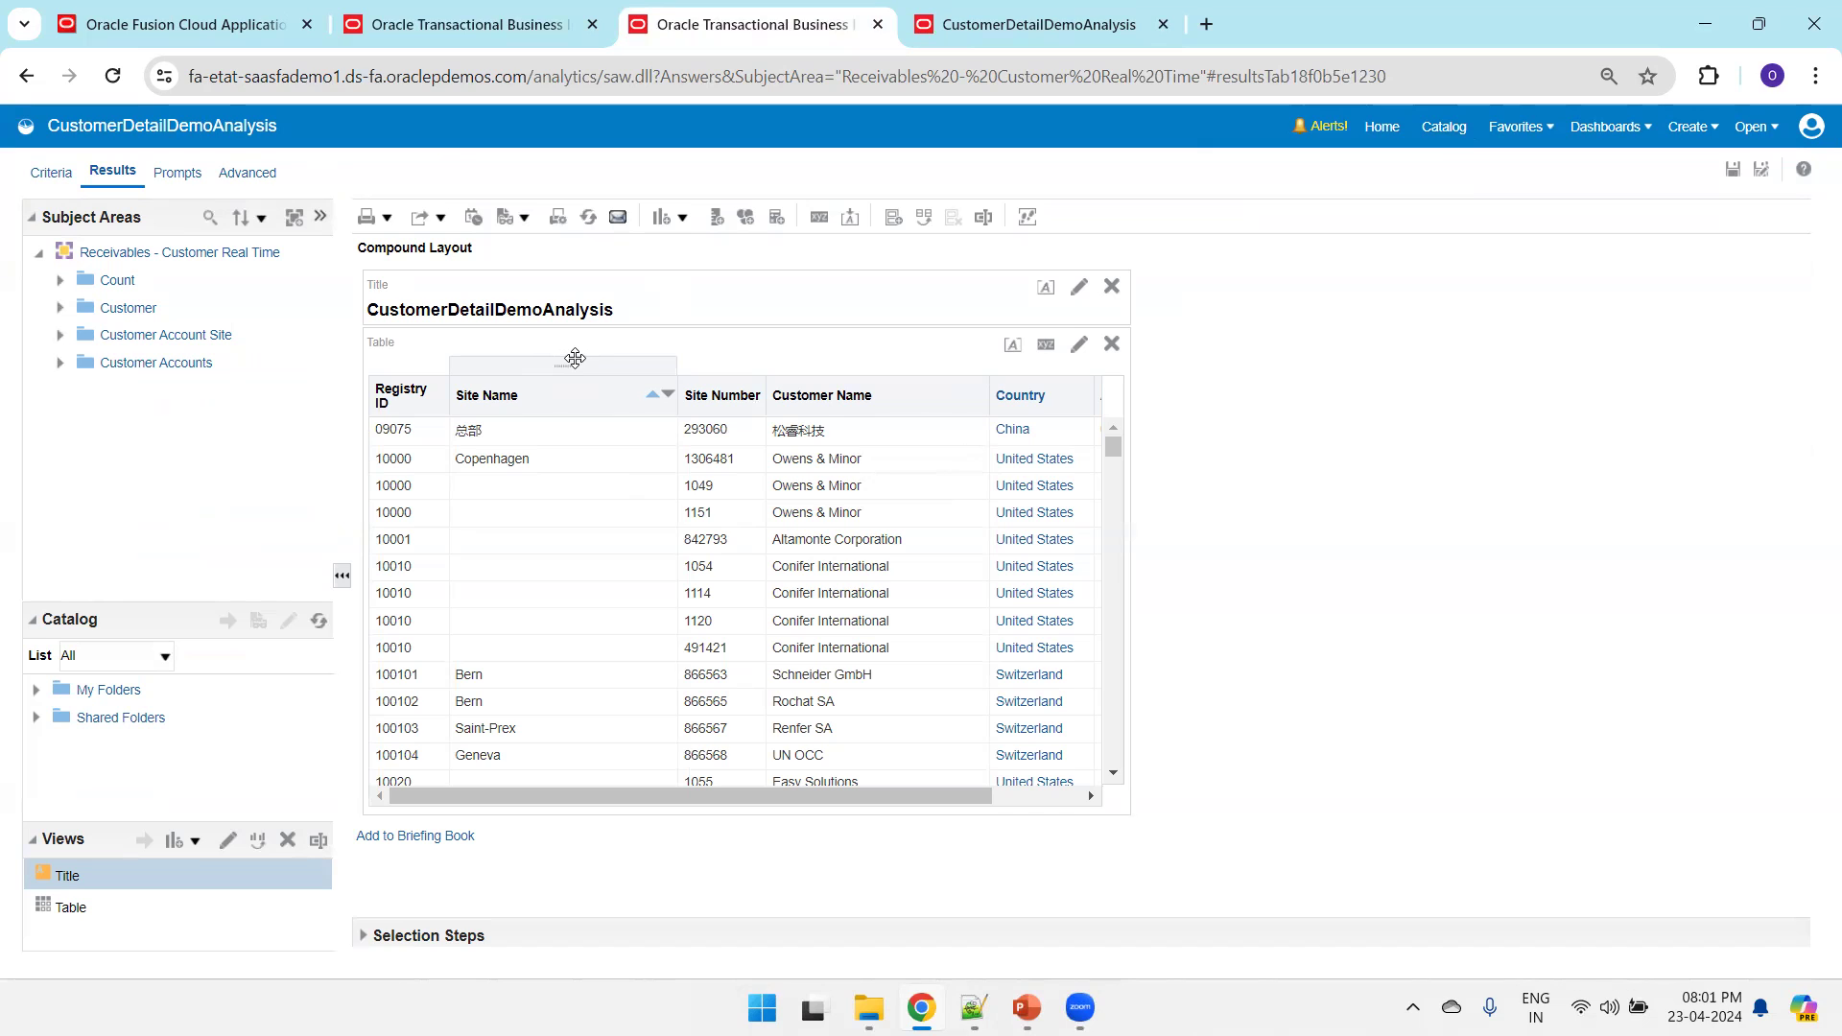
{"action": "left_click", "coordinate": [1078, 350]}
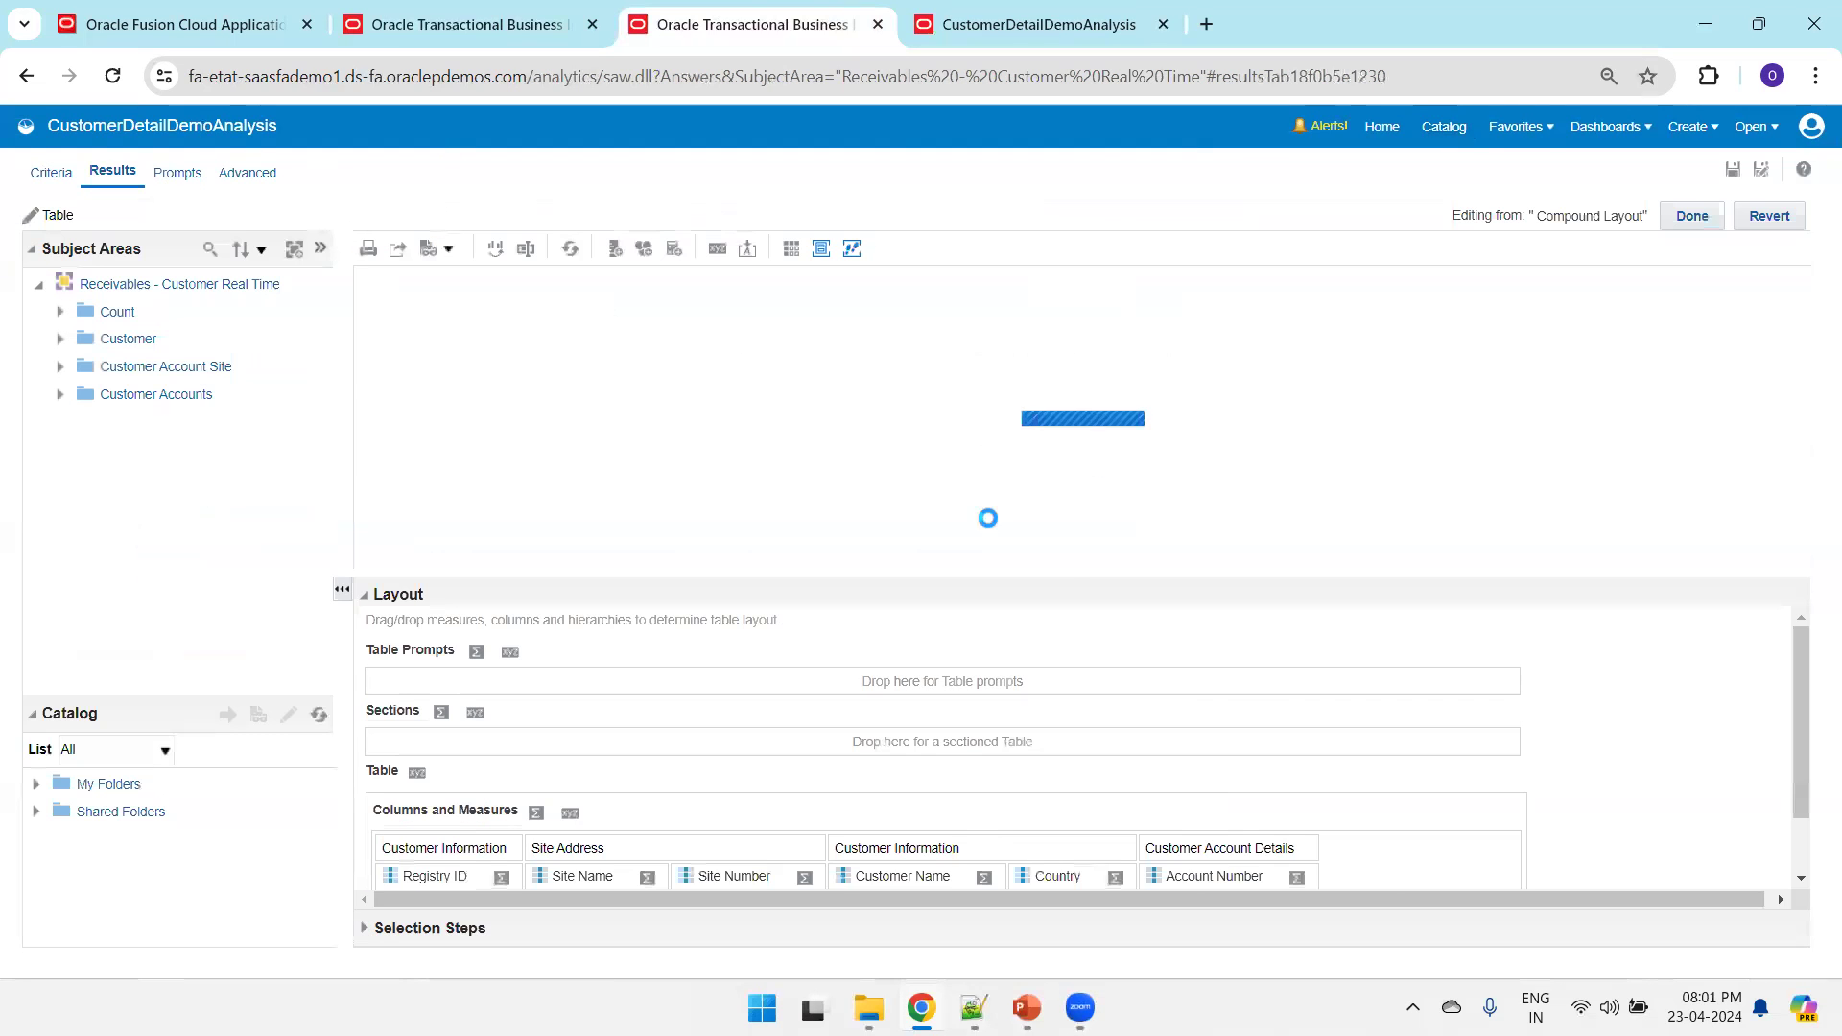
{"action": "left_click_drag", "start_coordinate": [1238, 581], "coordinate": [1213, 394]}
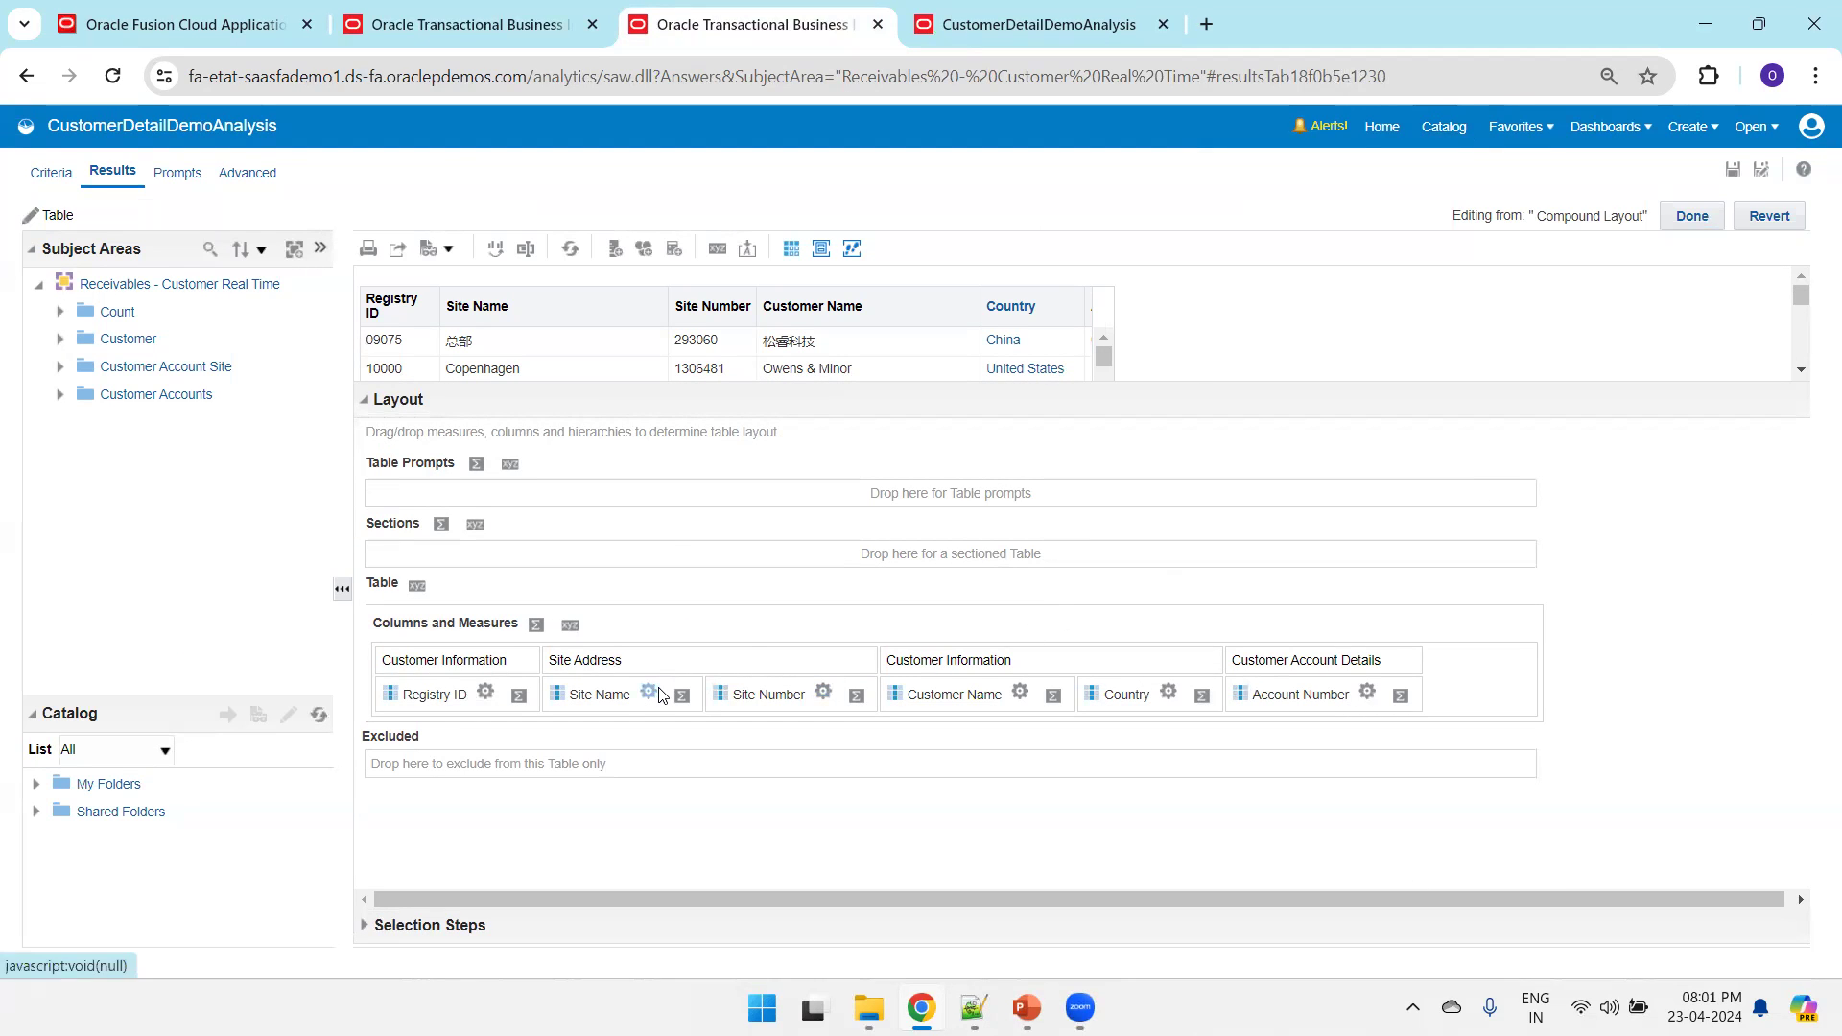
{"action": "left_click_drag", "start_coordinate": [680, 683], "coordinate": [1429, 672]}
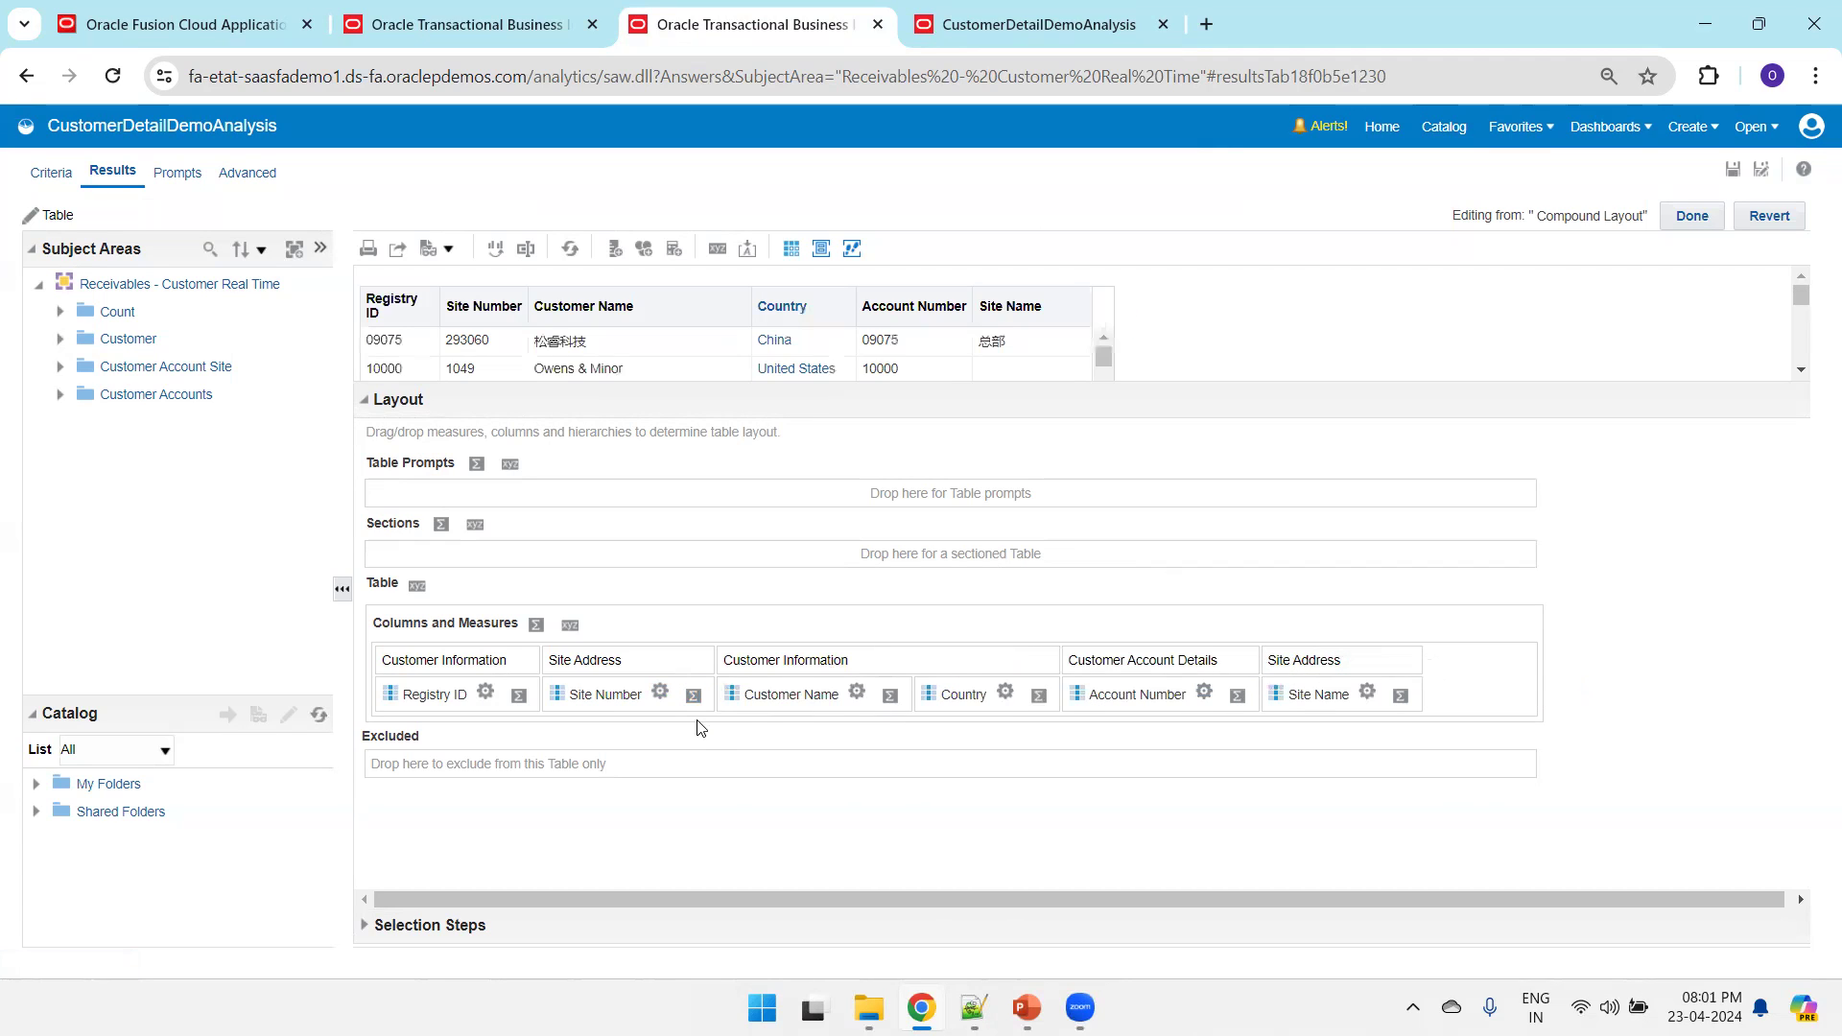
{"action": "left_click_drag", "start_coordinate": [637, 693], "coordinate": [1437, 667]}
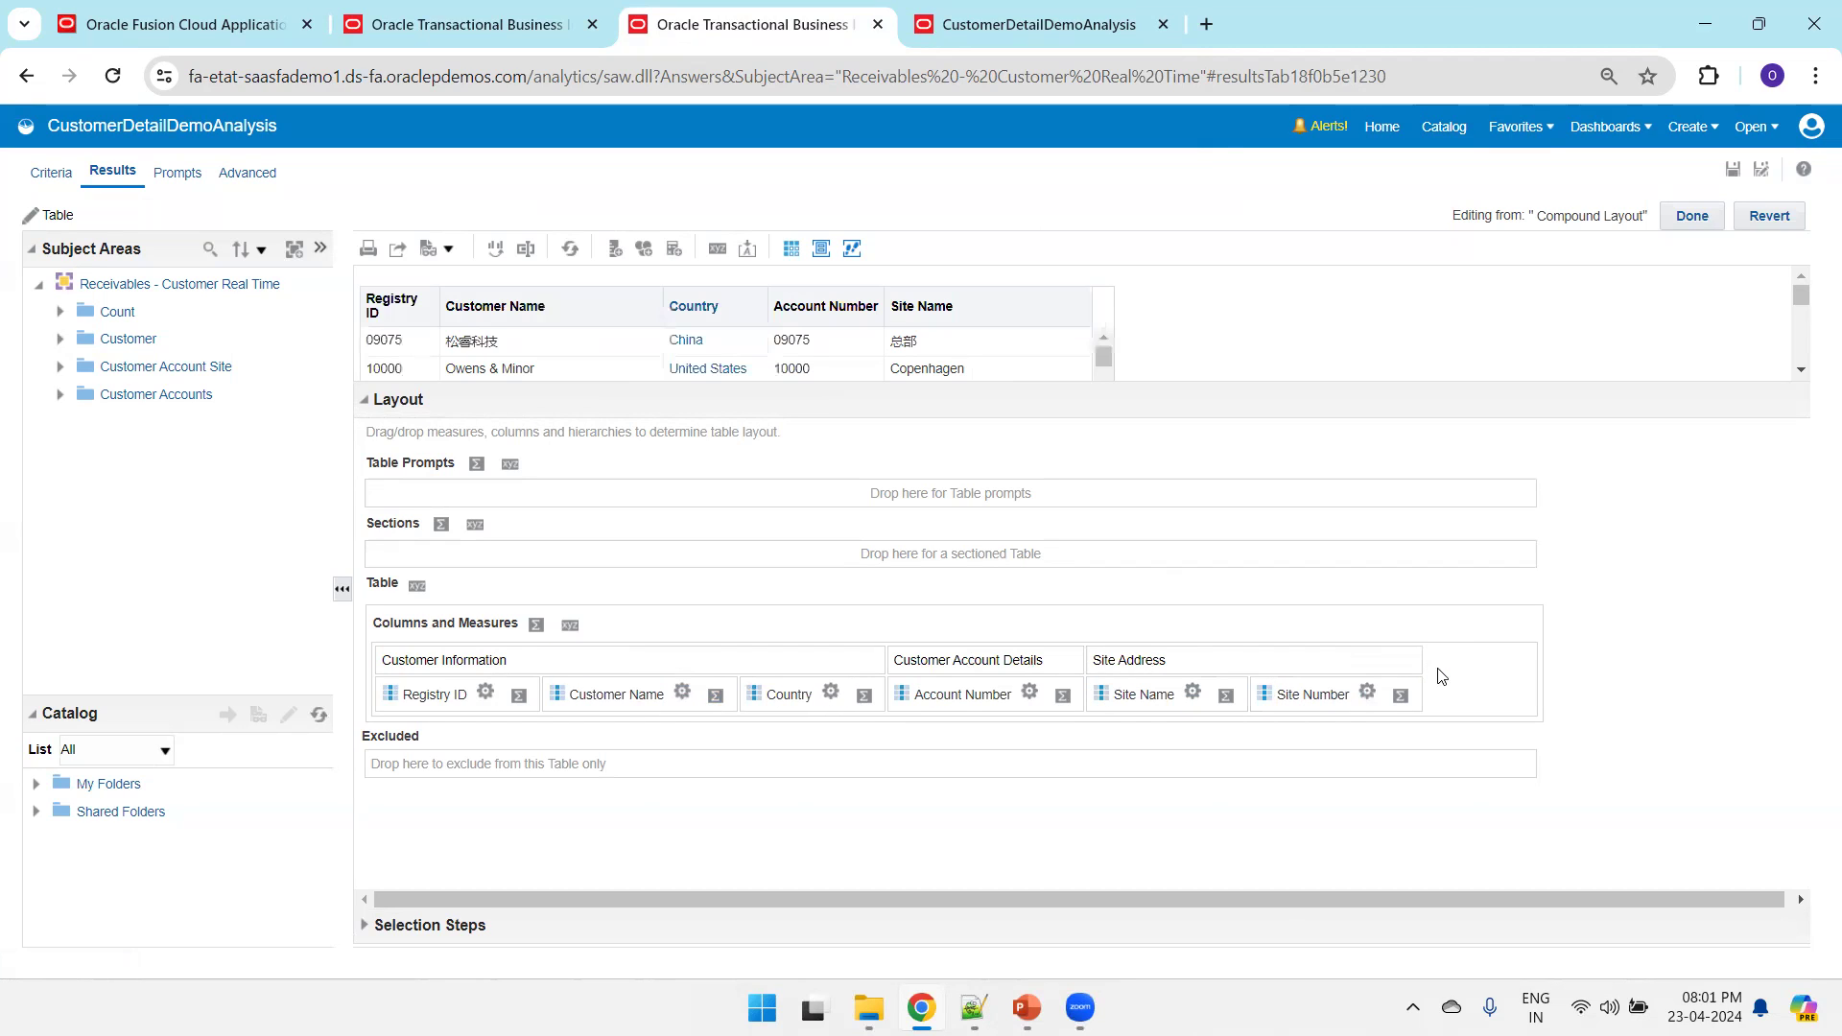
{"action": "left_click", "coordinate": [1692, 217]}
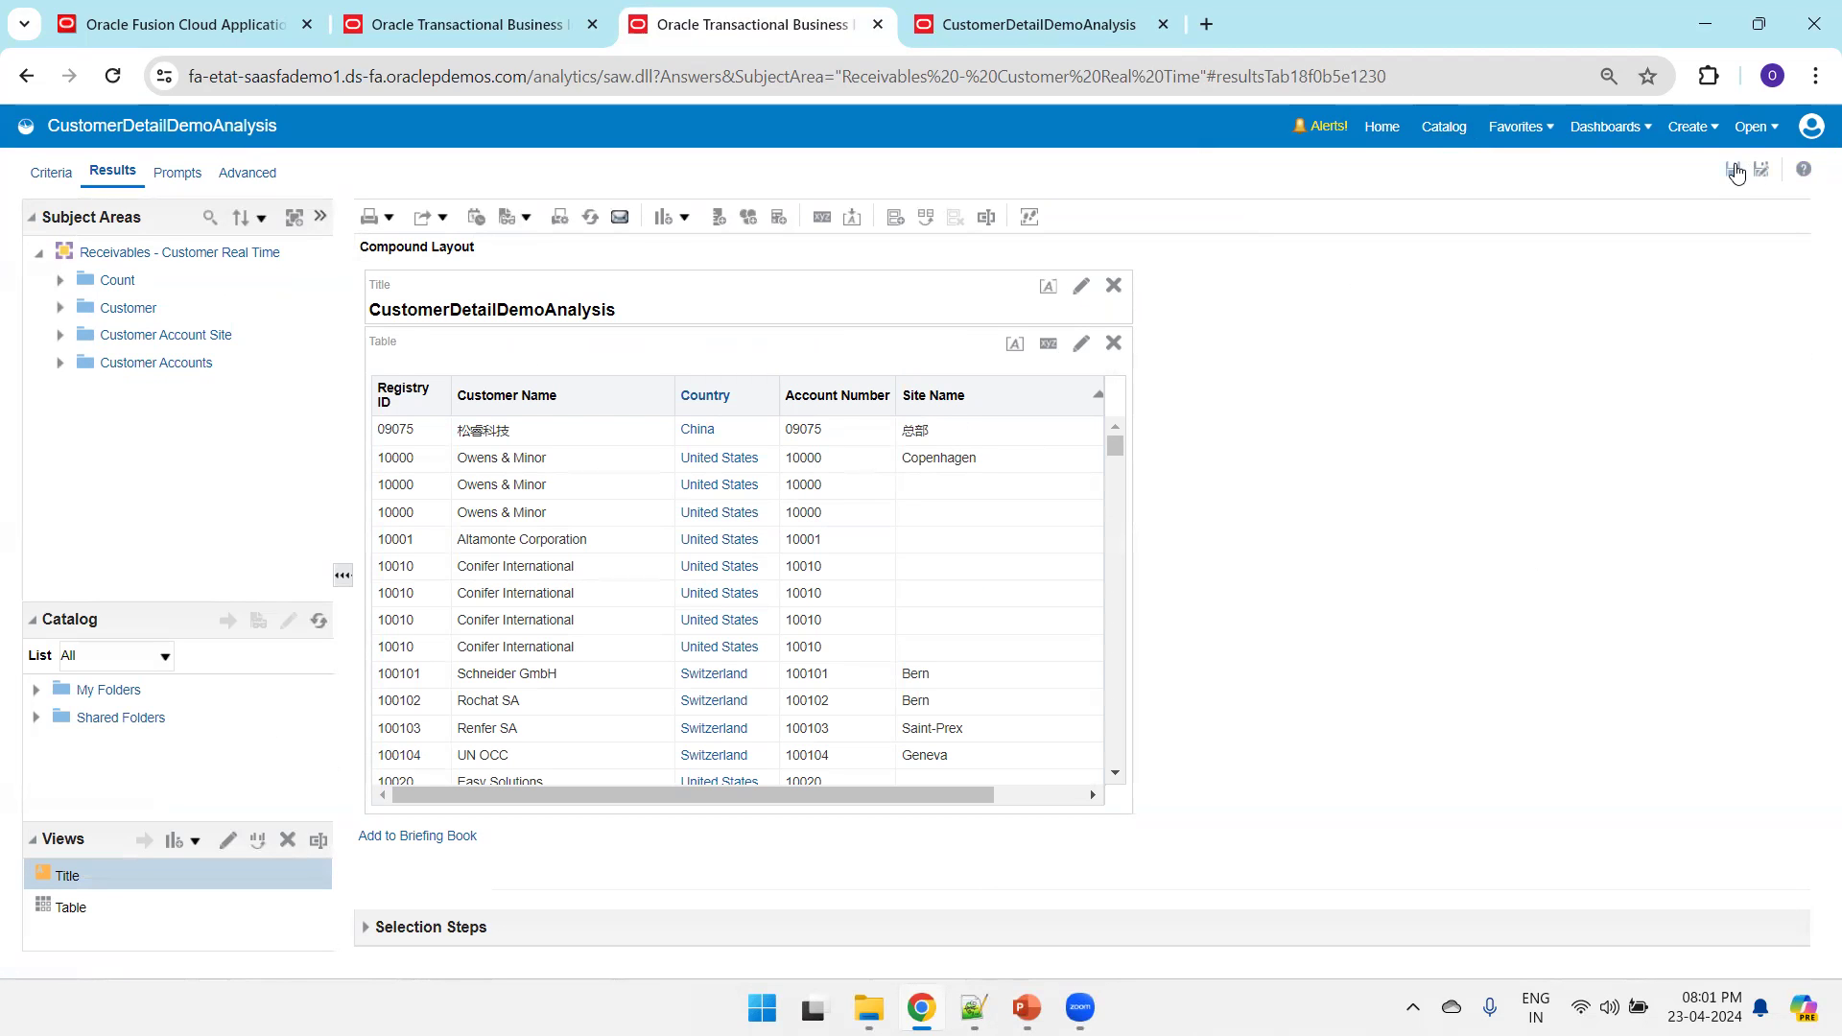
Reload the drilled-down CustomerDetailDemoAnalysis report, resubmitting its form to check the column order, and return to the analysis editor
{"action": "left_click", "coordinate": [1017, 24]}
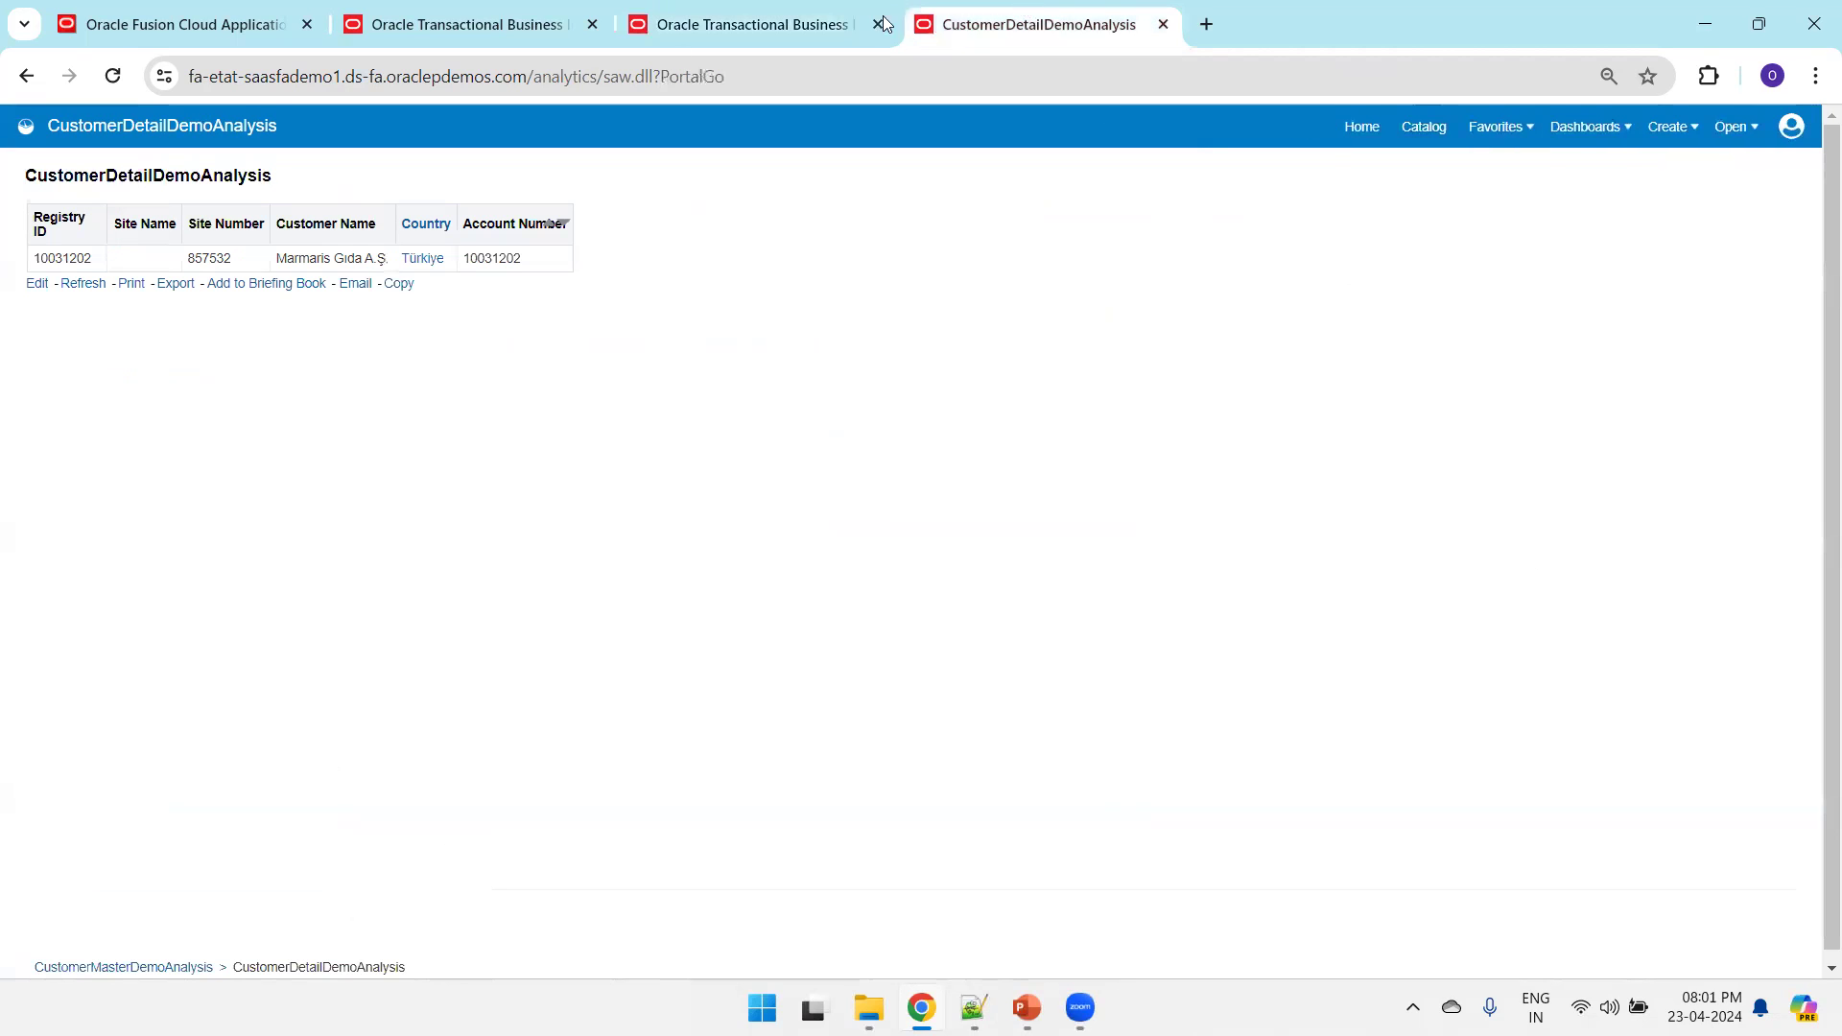
{"action": "left_click", "coordinate": [112, 76]}
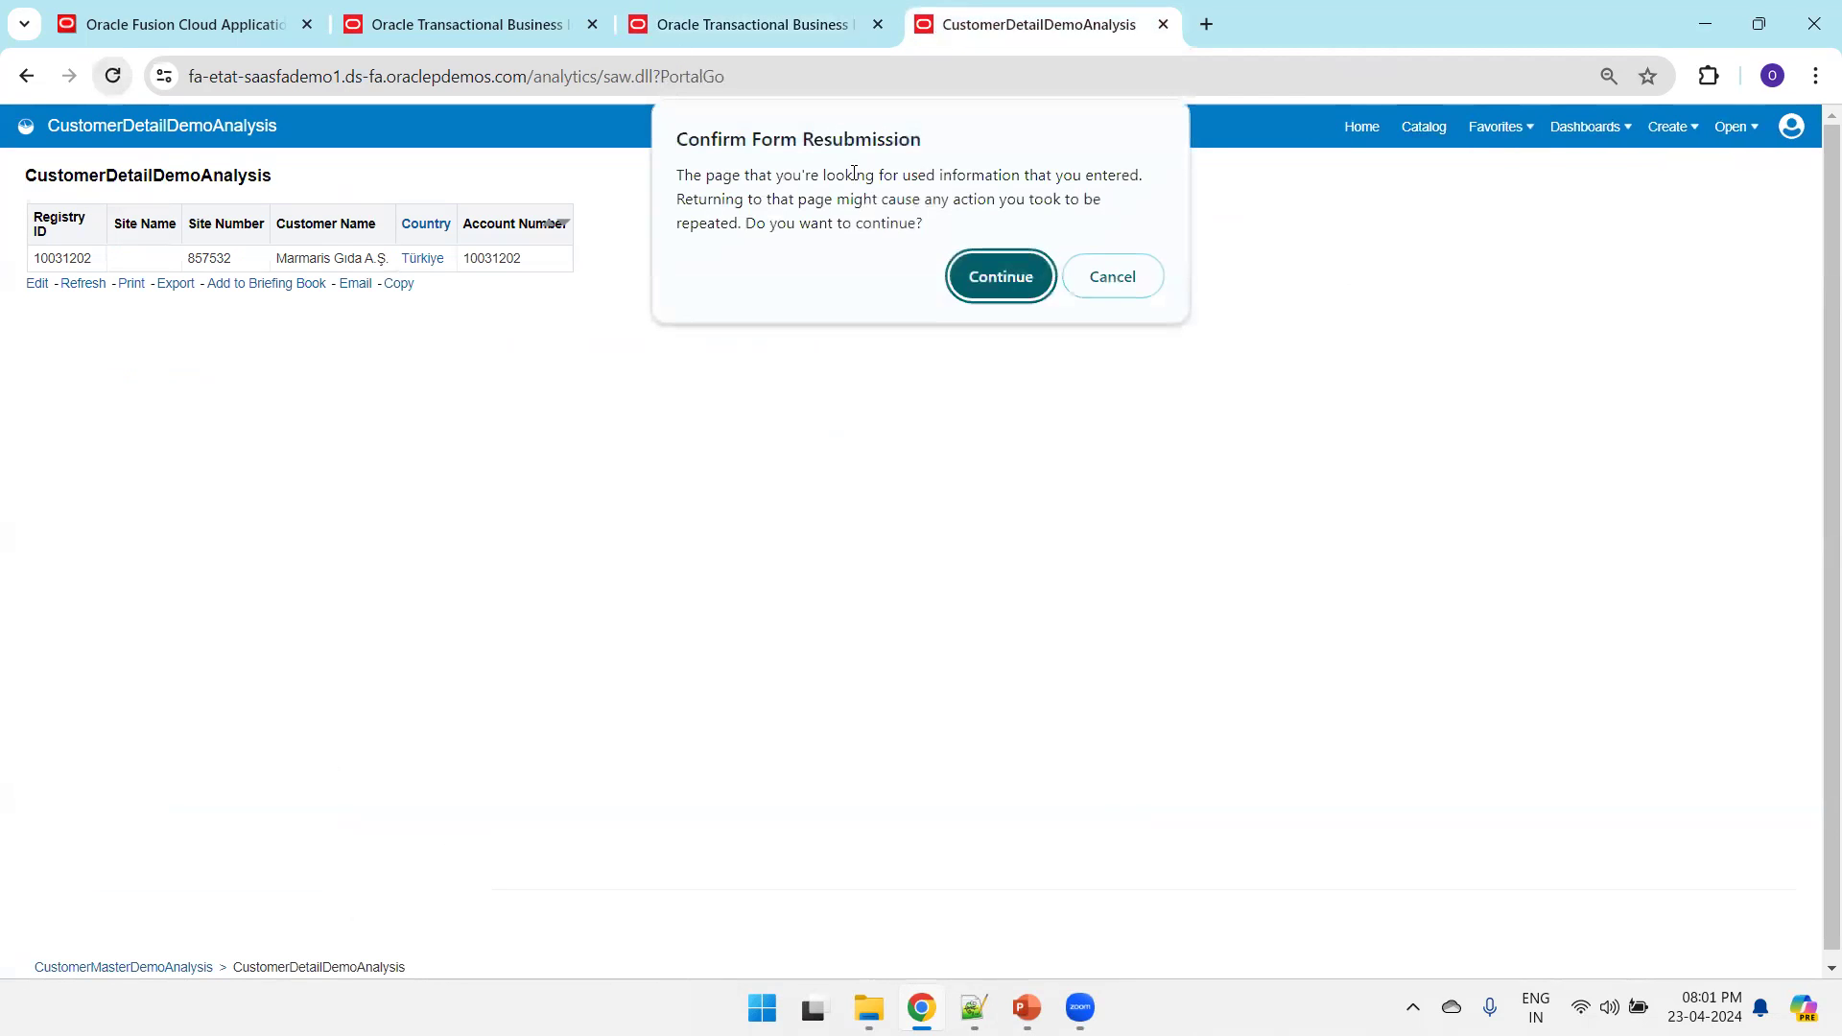
{"action": "left_click", "coordinate": [991, 278]}
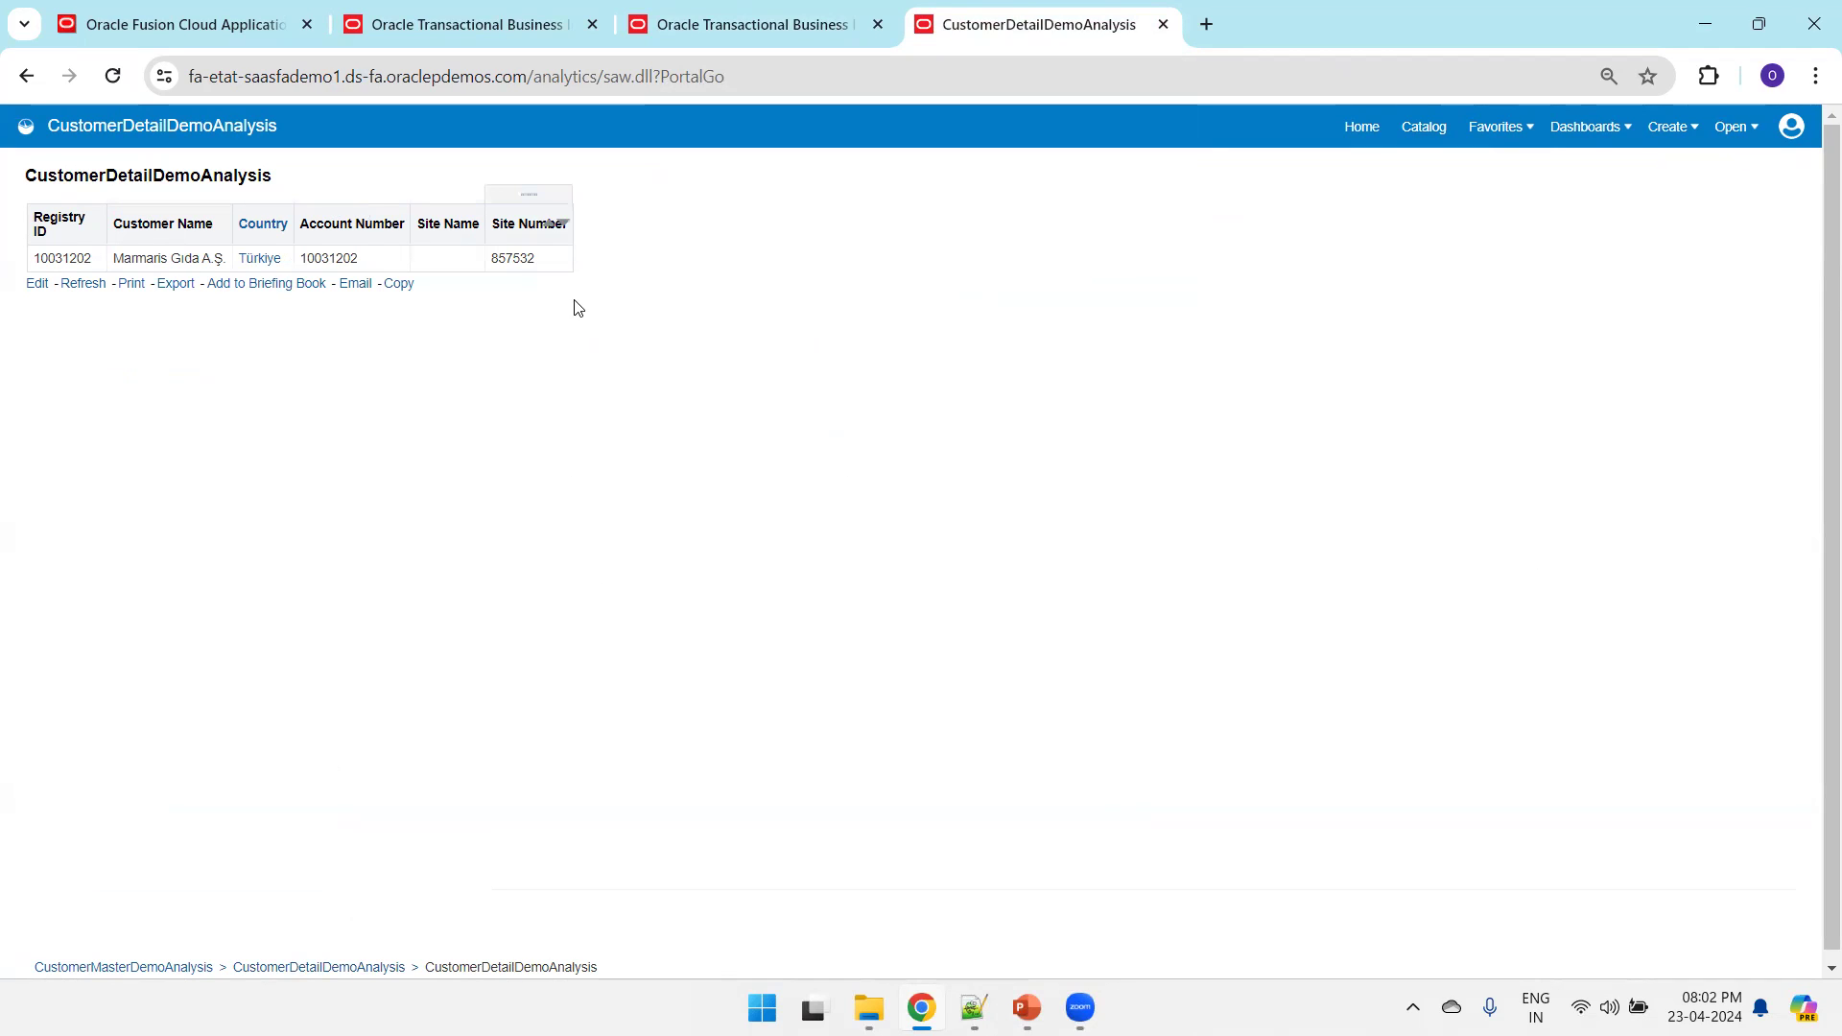
{"action": "left_click", "coordinate": [785, 17]}
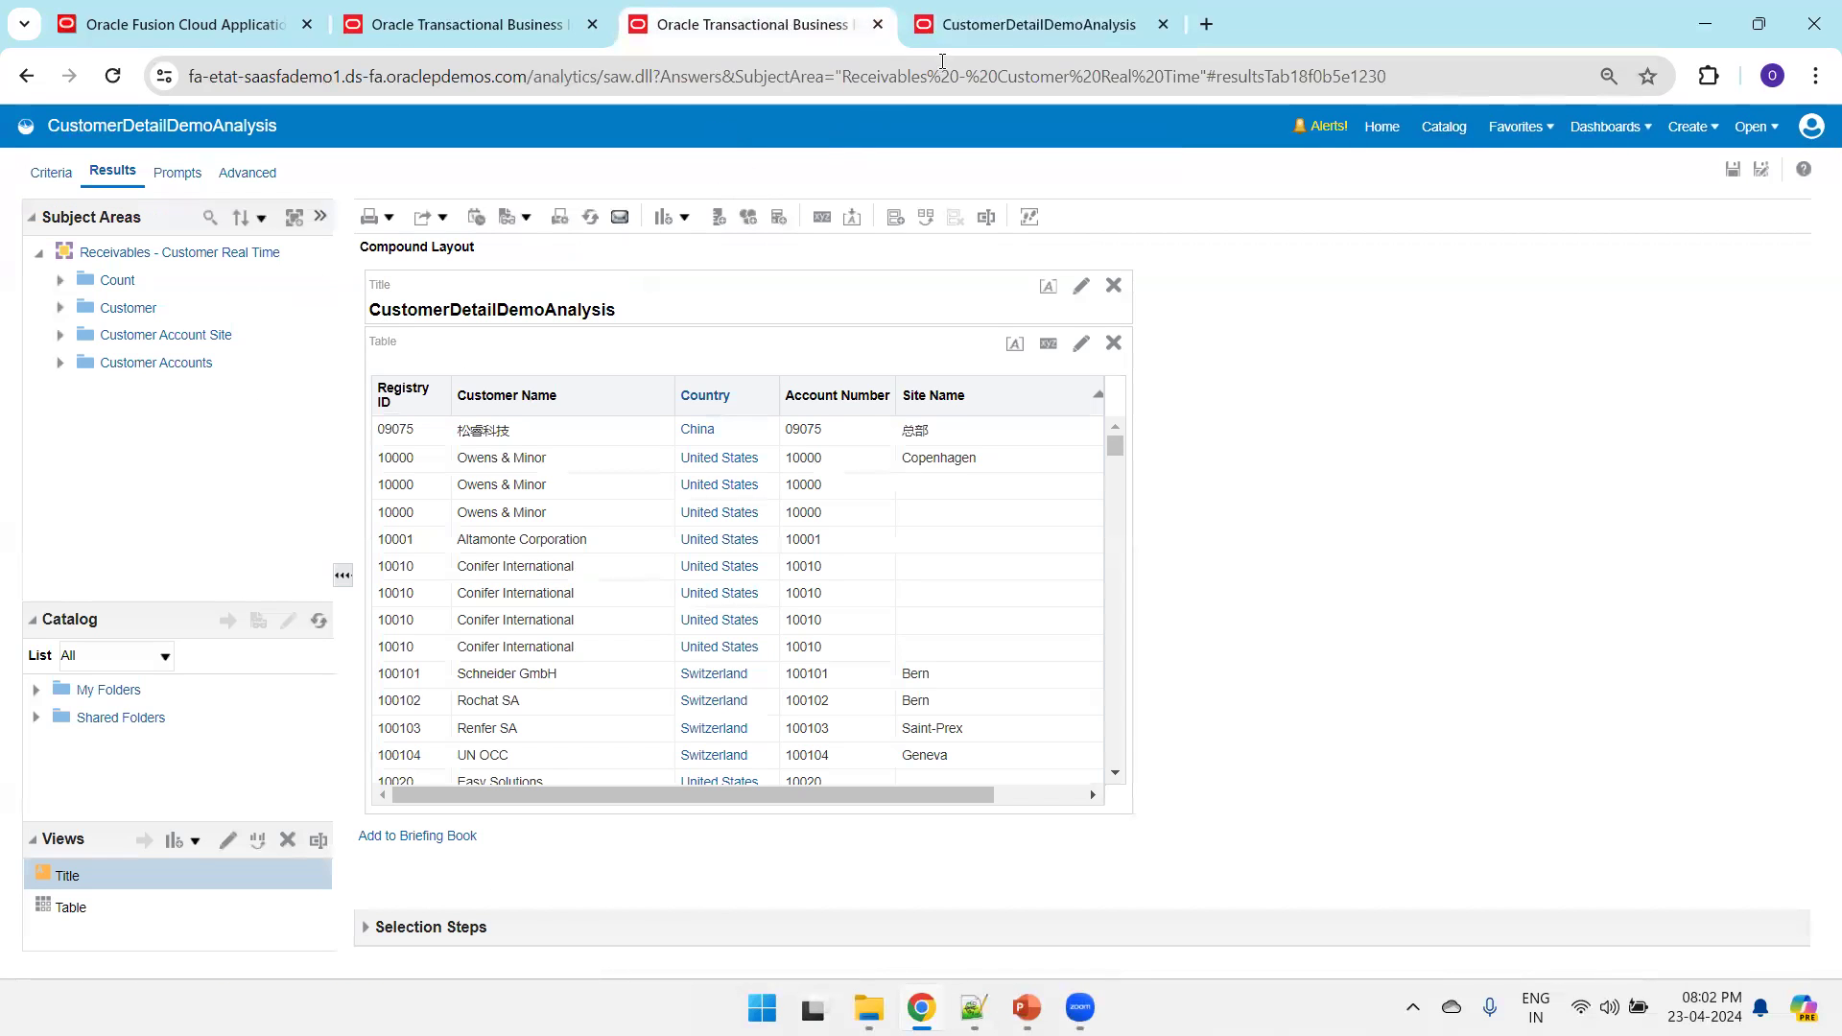